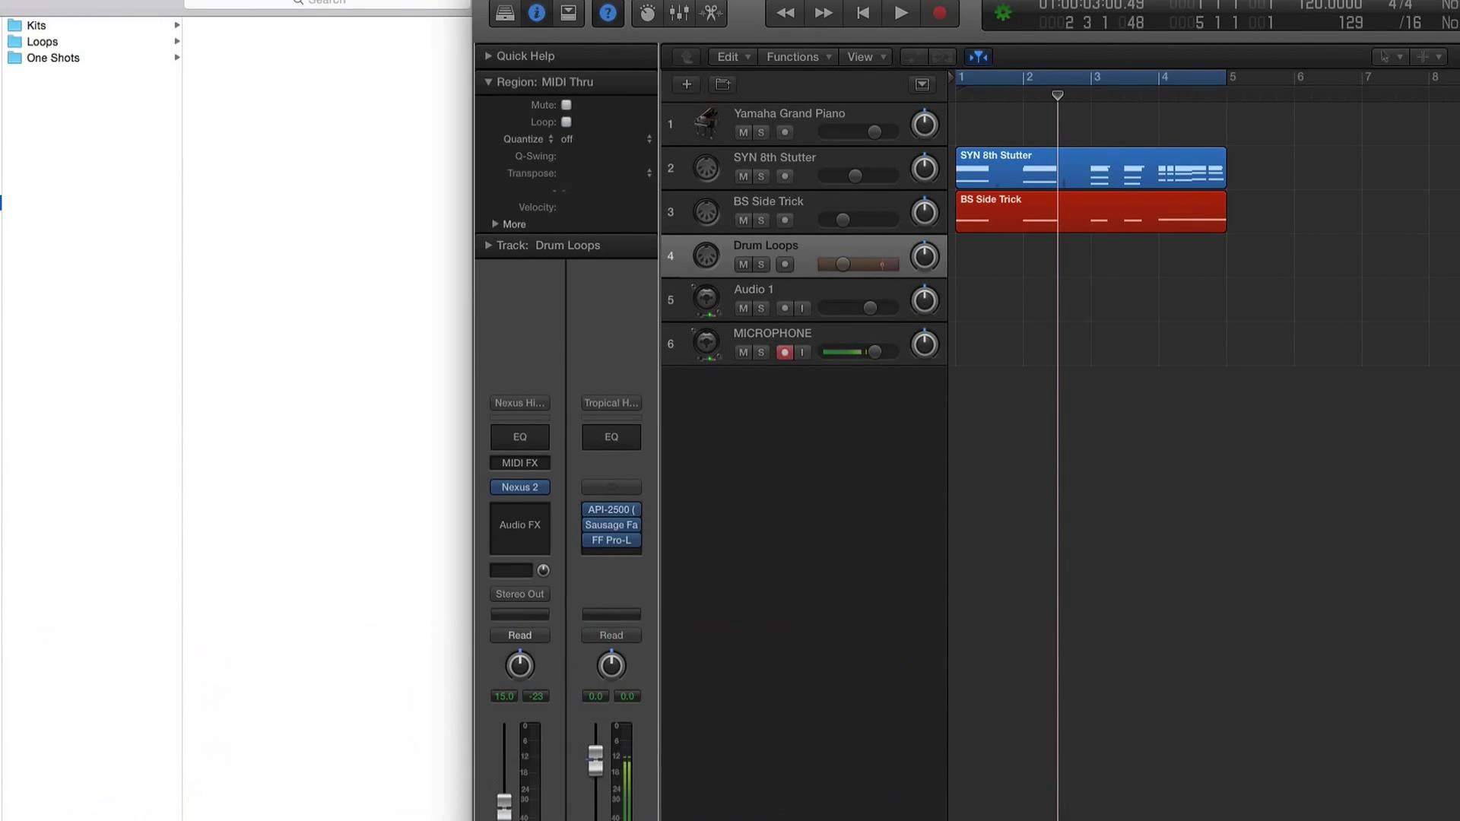
Step: Browse the sample library to the Kicks folder inside One Shots and select the Audio 1 track
{"action": "left_click", "coordinate": [3, 200]}
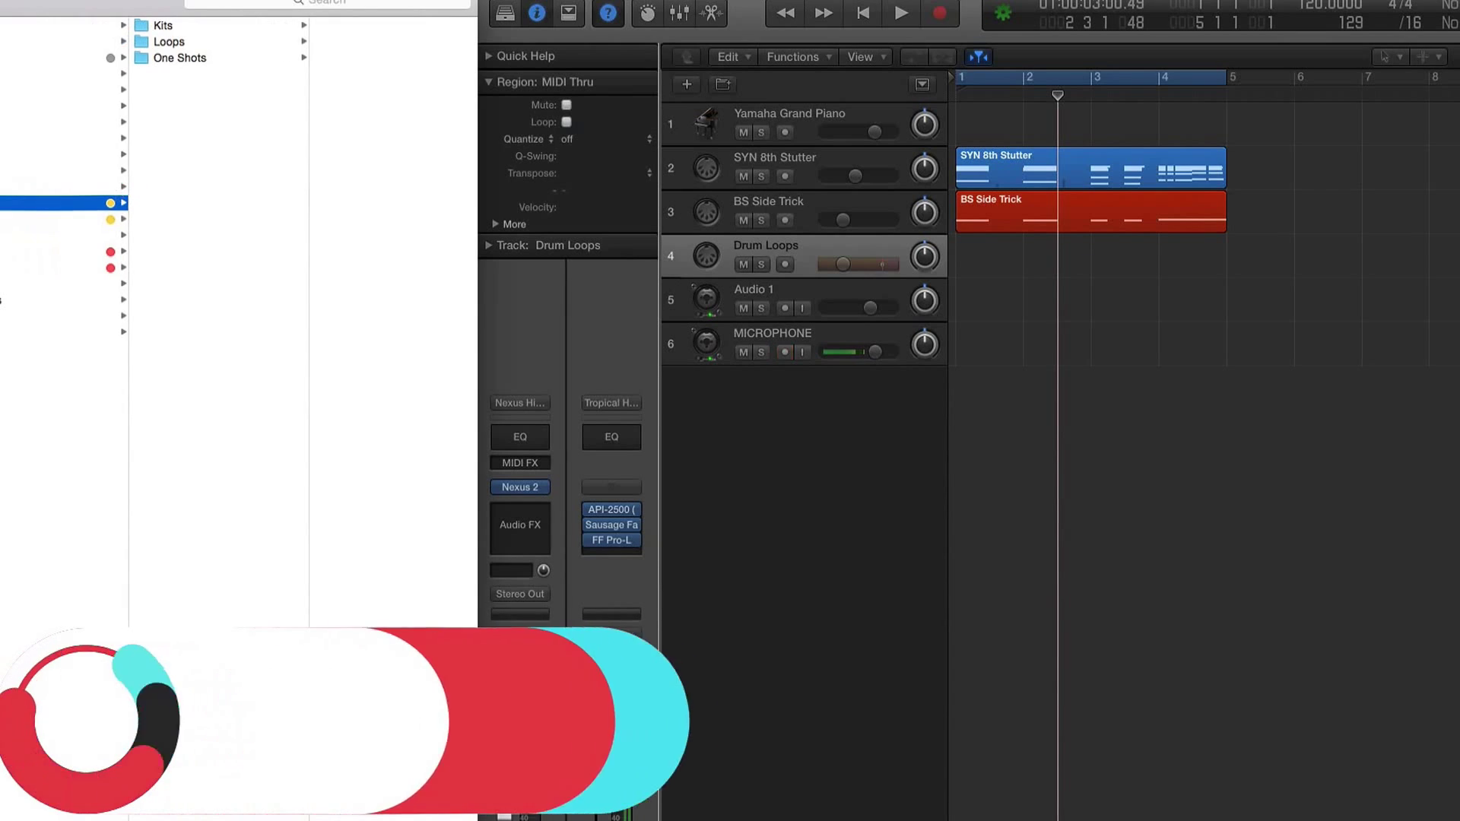
{"action": "left_click", "coordinate": [196, 57]}
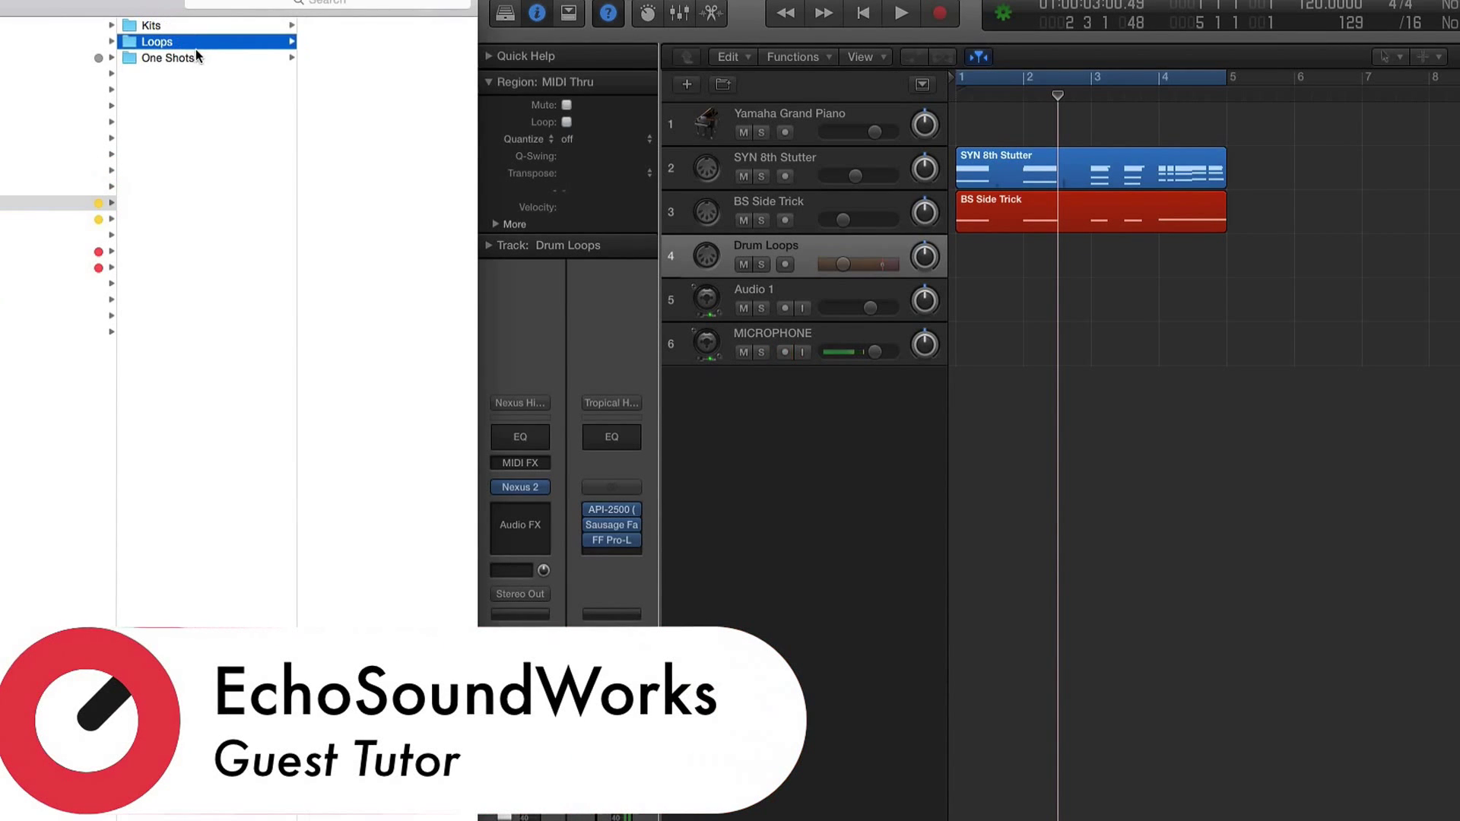
{"action": "left_click", "coordinate": [360, 76]}
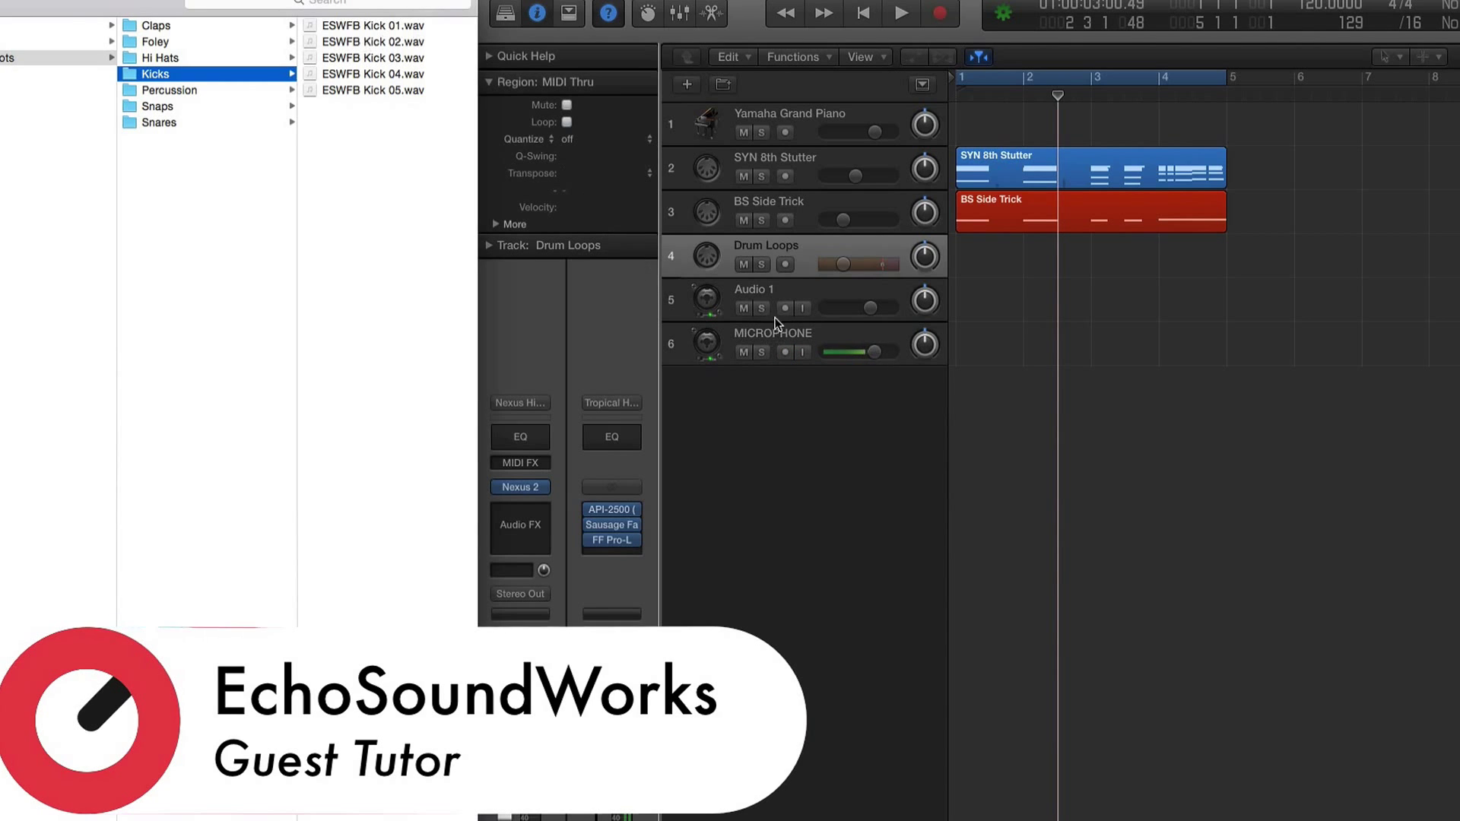
{"action": "left_click", "coordinate": [800, 289]}
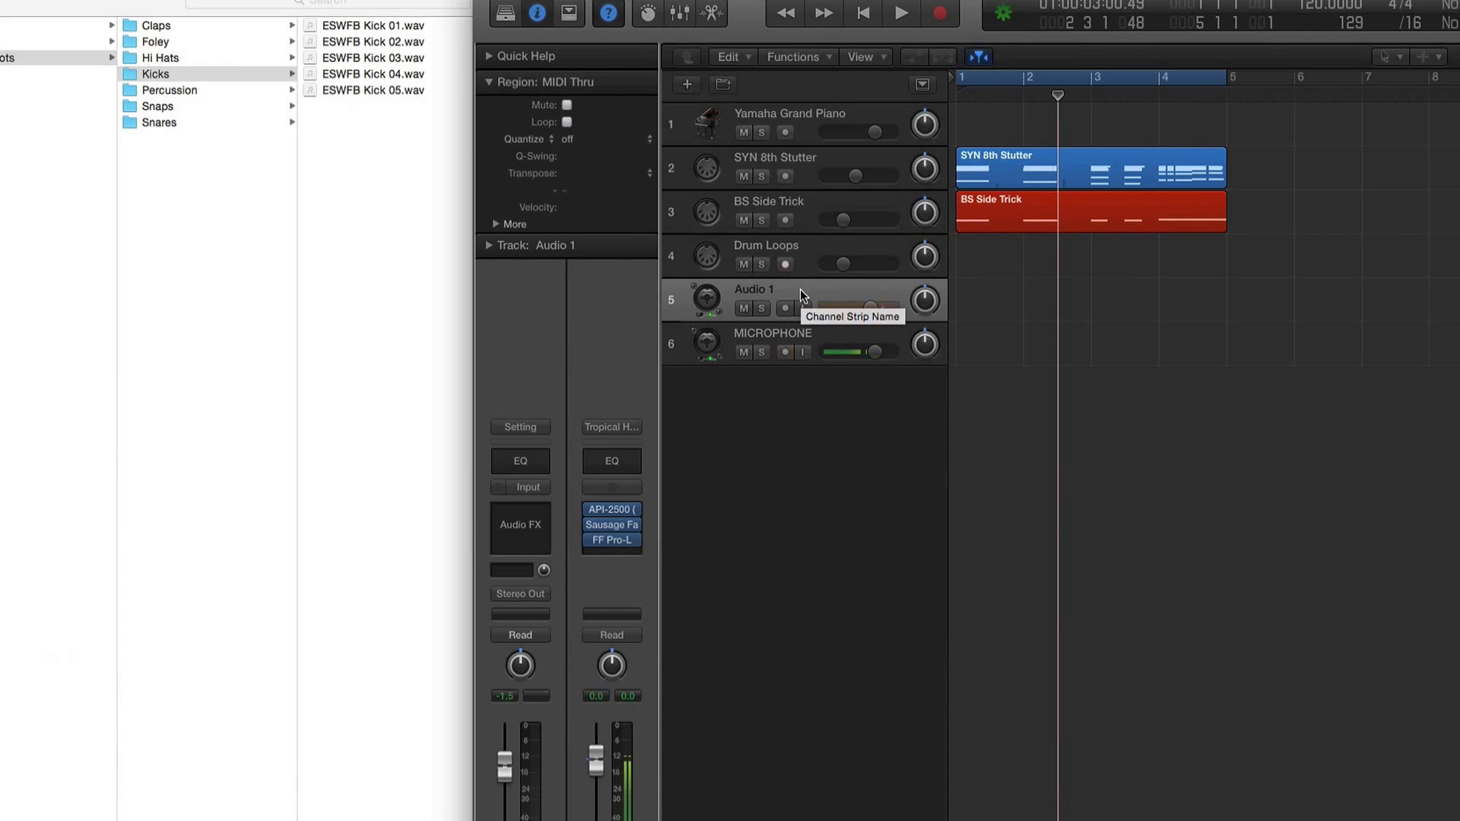
Step: Preview ESWFB Kick 01.wav and place it at the start of bar 1 on a new track below the MICROPHONE track
{"action": "left_click", "coordinate": [329, 28]}
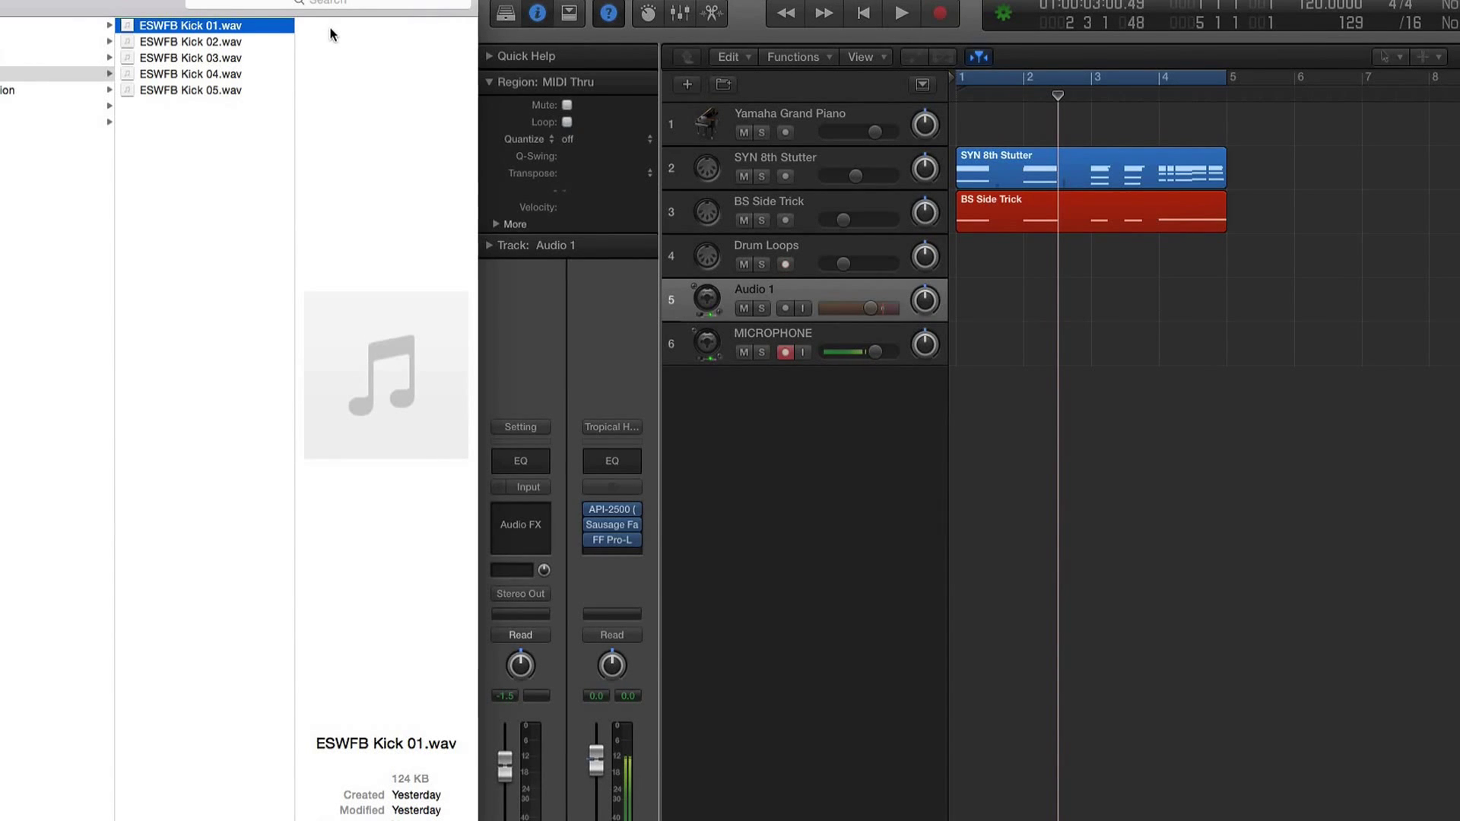
{"action": "mouse_move", "coordinate": [380, 389]}
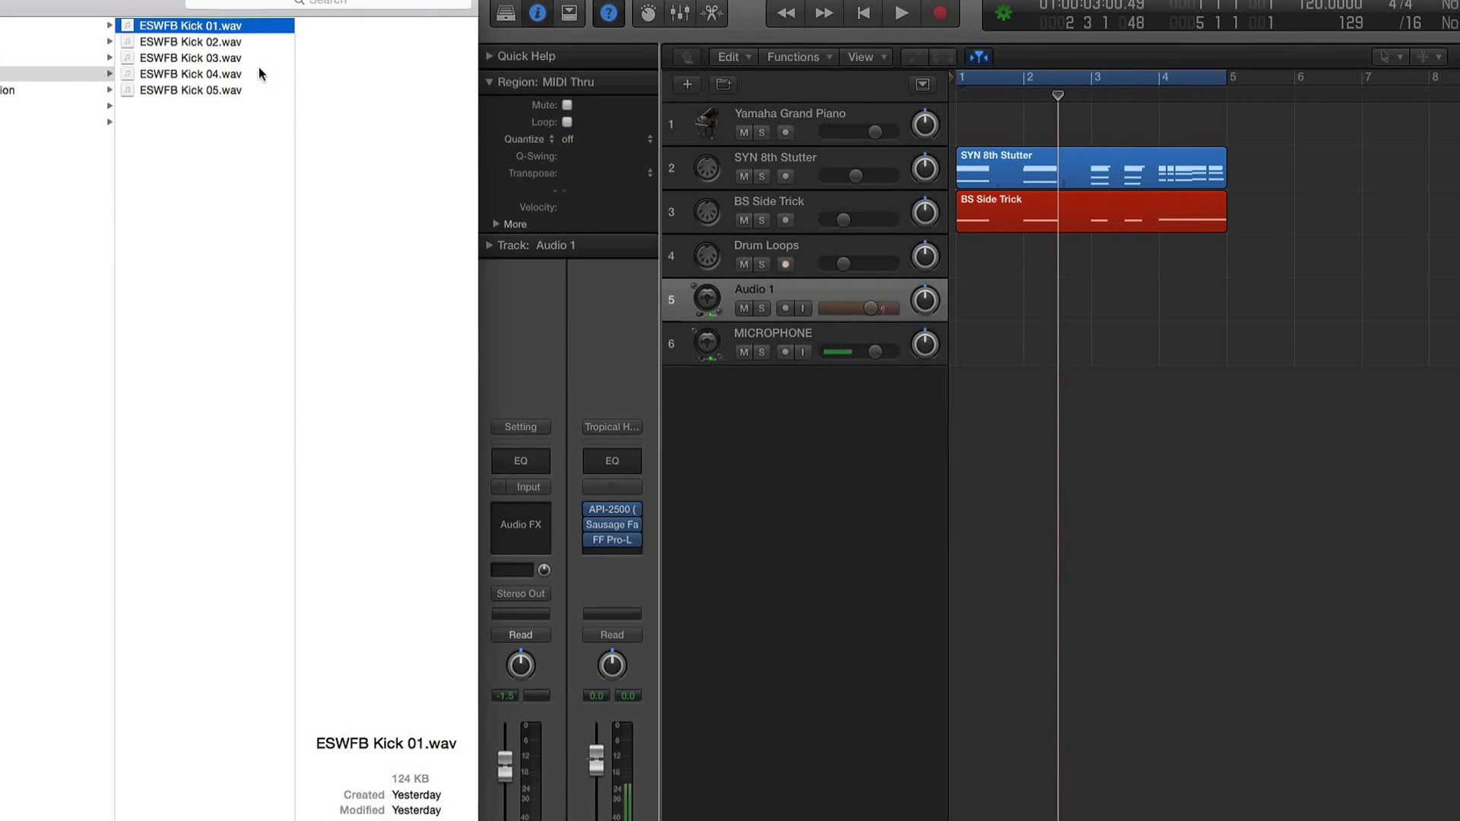
{"action": "left_click", "coordinate": [386, 375]}
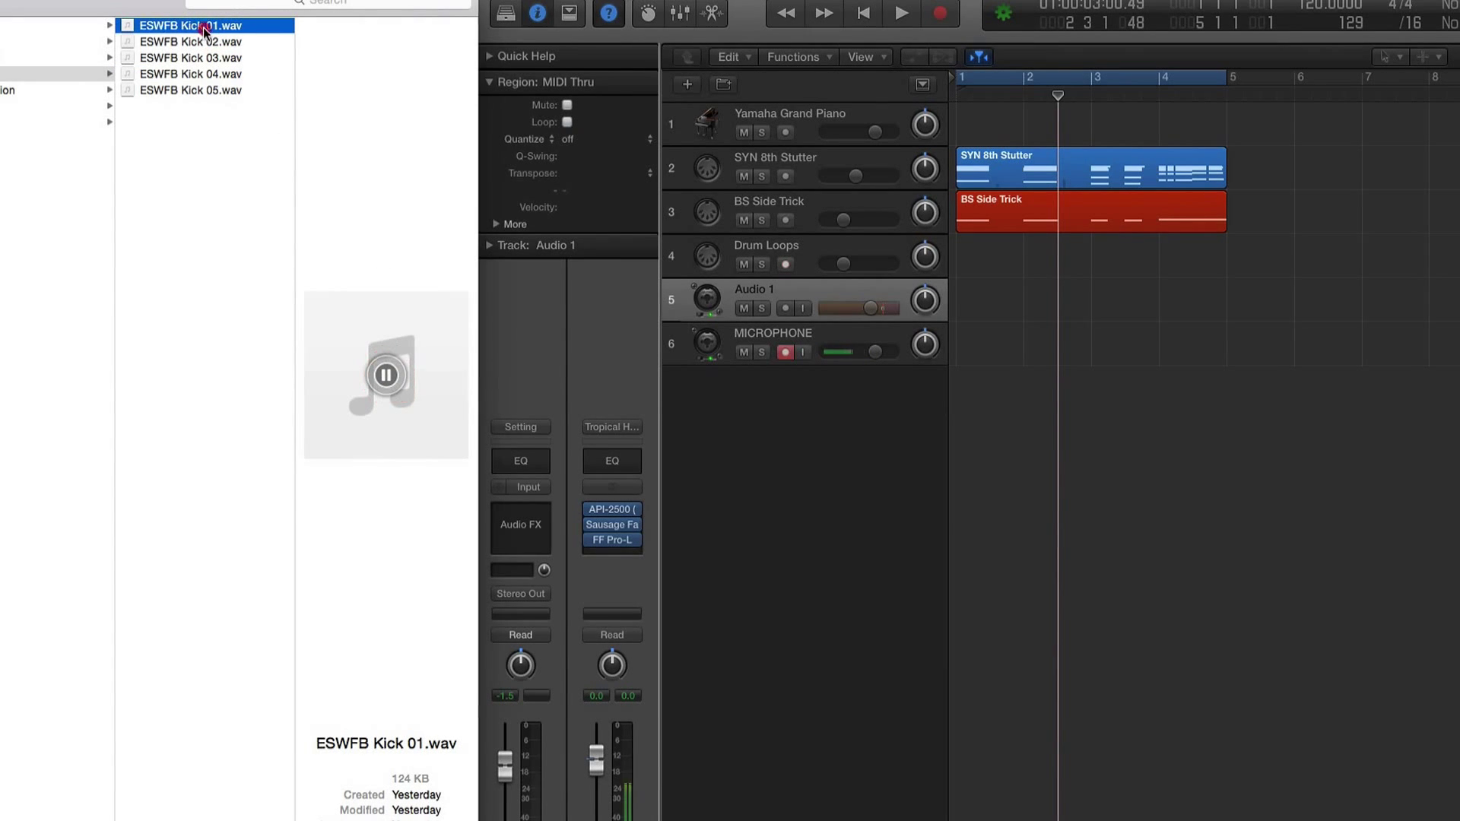
{"action": "left_click_drag", "start_coordinate": [202, 26], "coordinate": [948, 403]}
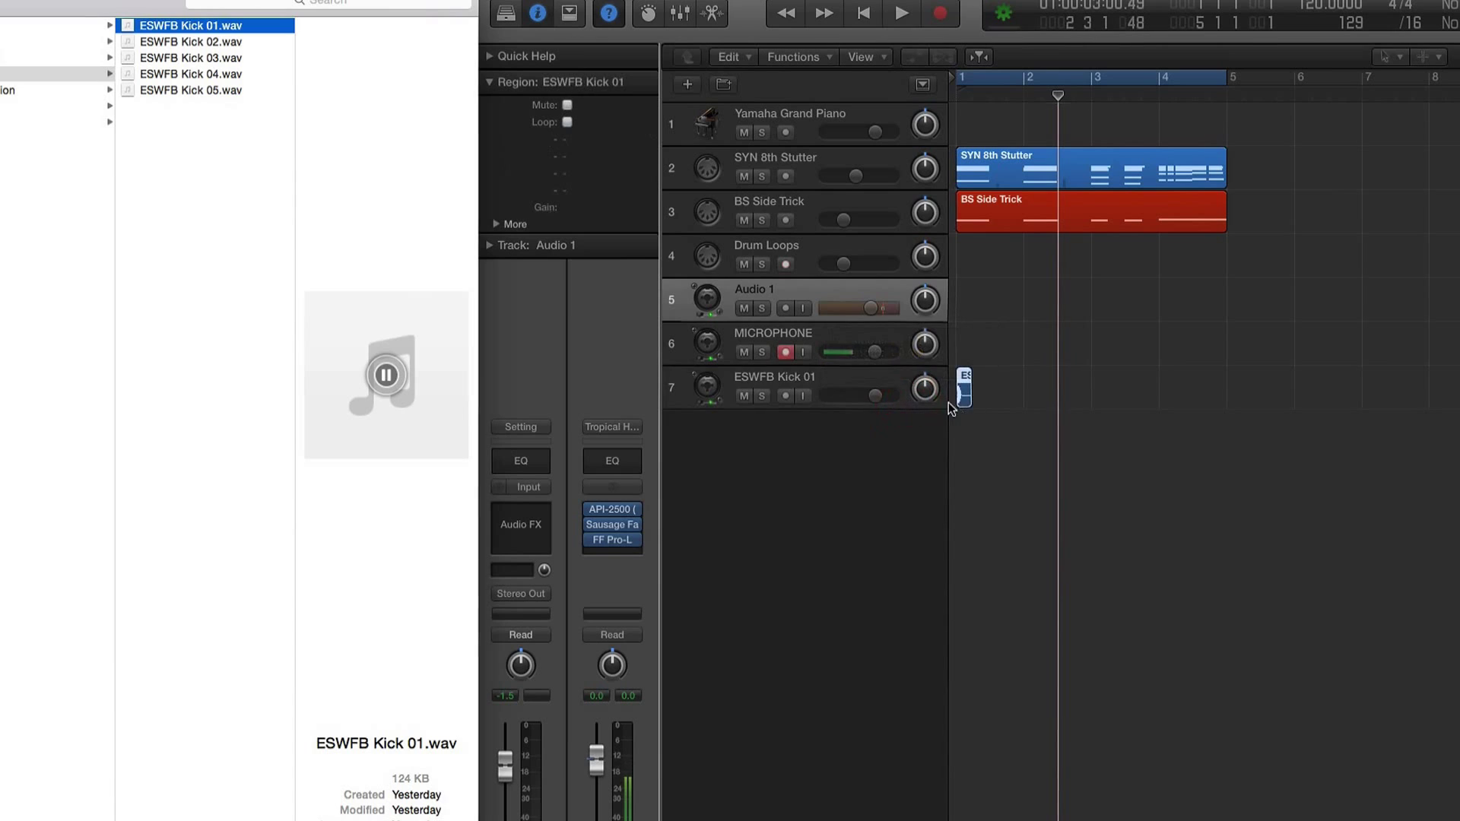
{"action": "key", "text": "super+Right"}
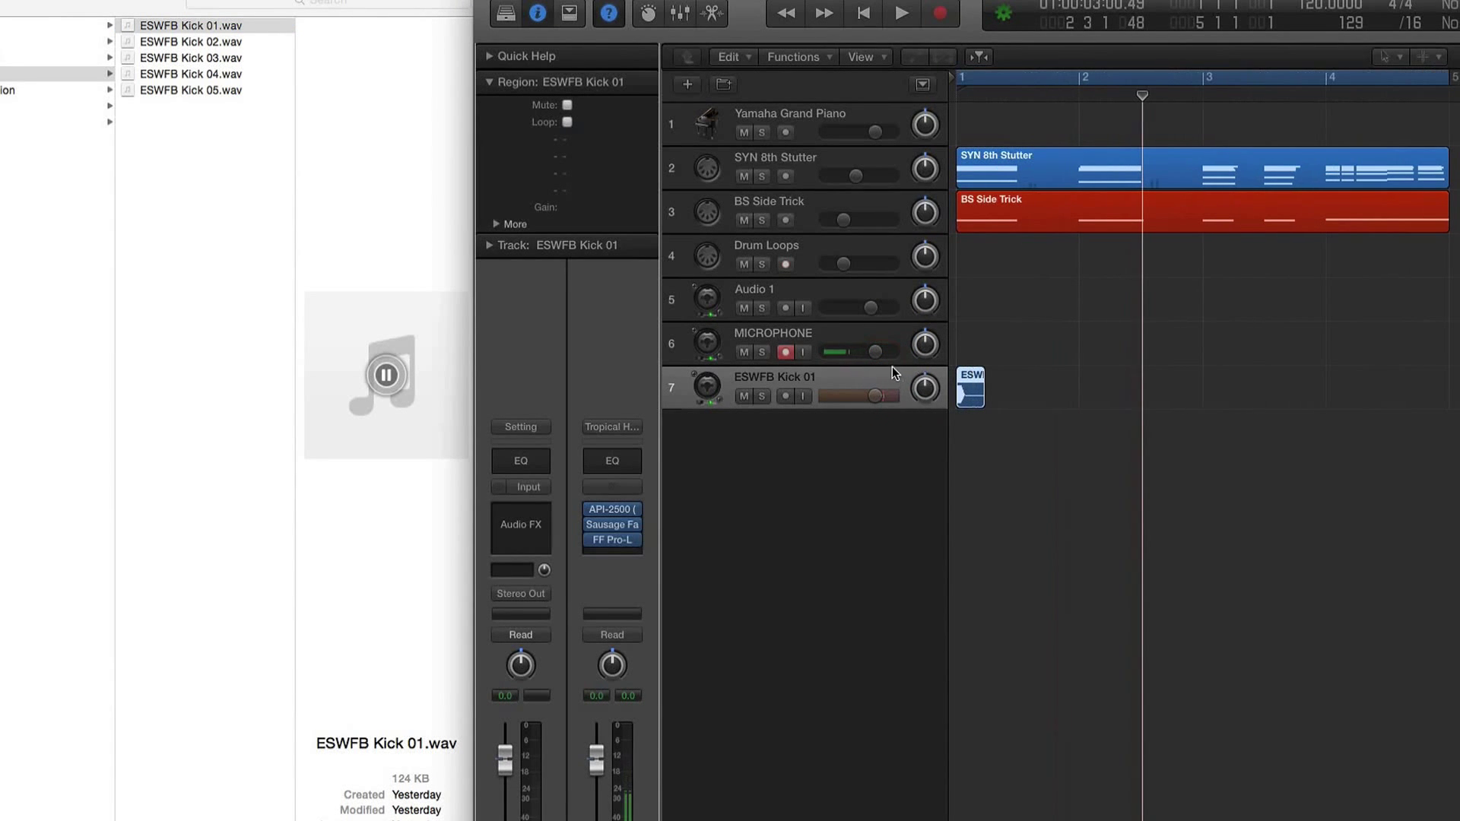
Step: Set the kick track's volume to -6.8 dB while auditioning it against the synth and bass
{"action": "left_click_drag", "start_coordinate": [871, 397], "coordinate": [854, 397]}
{"action": "key", "text": "Return"}
{"action": "key", "text": "space"}
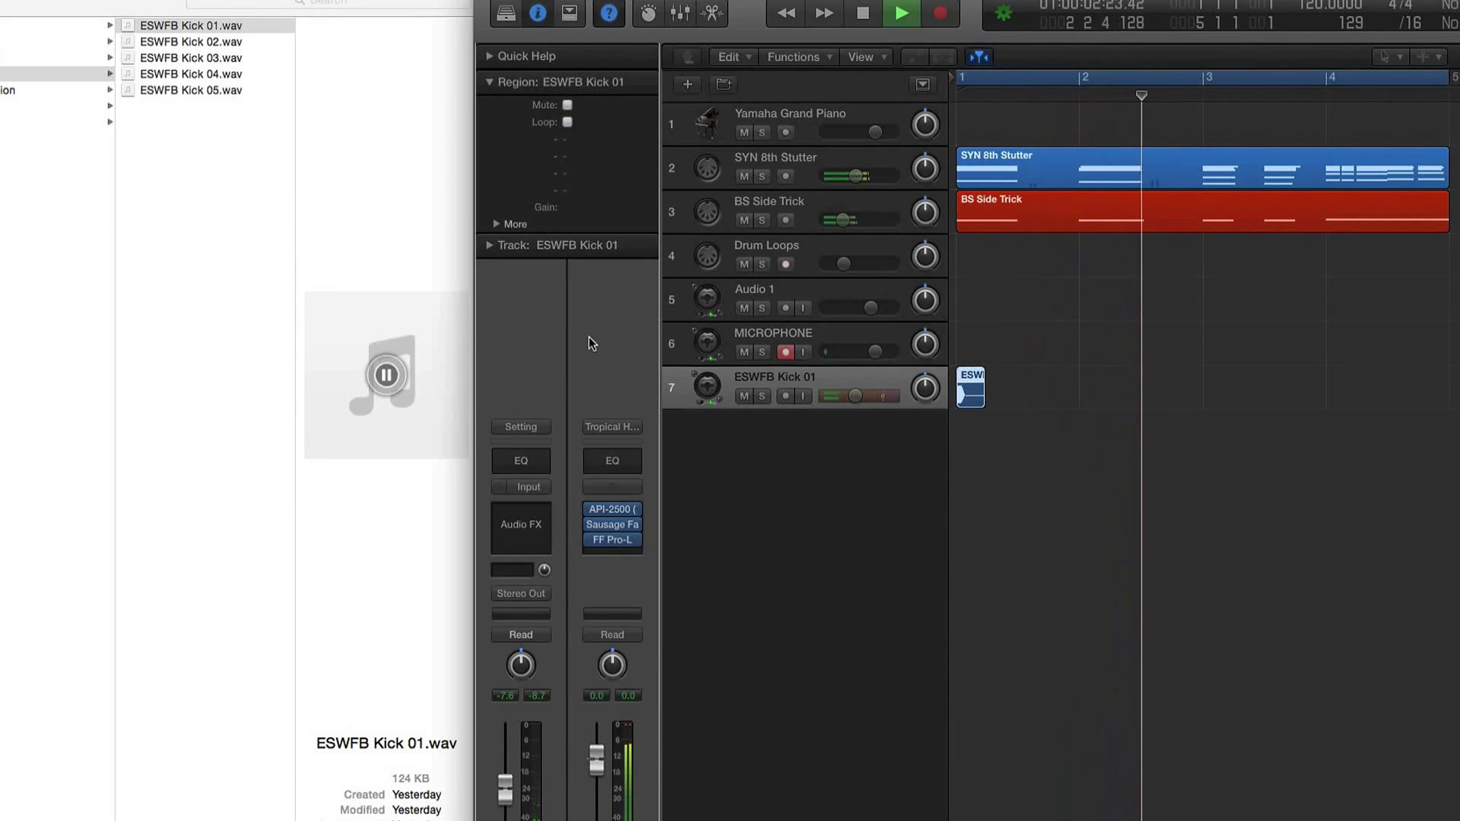
{"action": "key", "text": "space"}
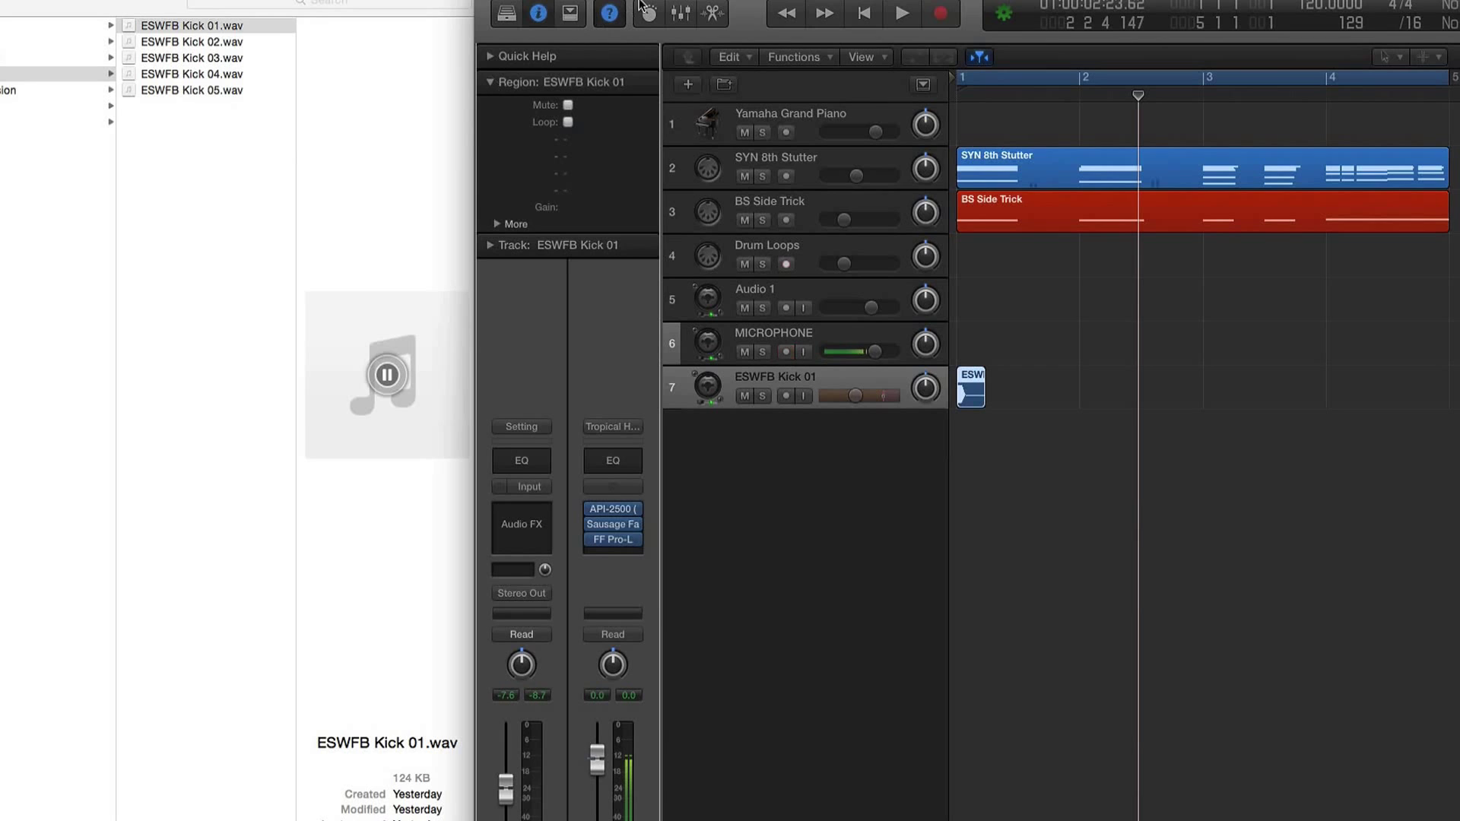
{"action": "key", "text": "space"}
{"action": "key", "text": "space"}
{"action": "left_click_drag", "start_coordinate": [856, 396], "coordinate": [859, 396]}
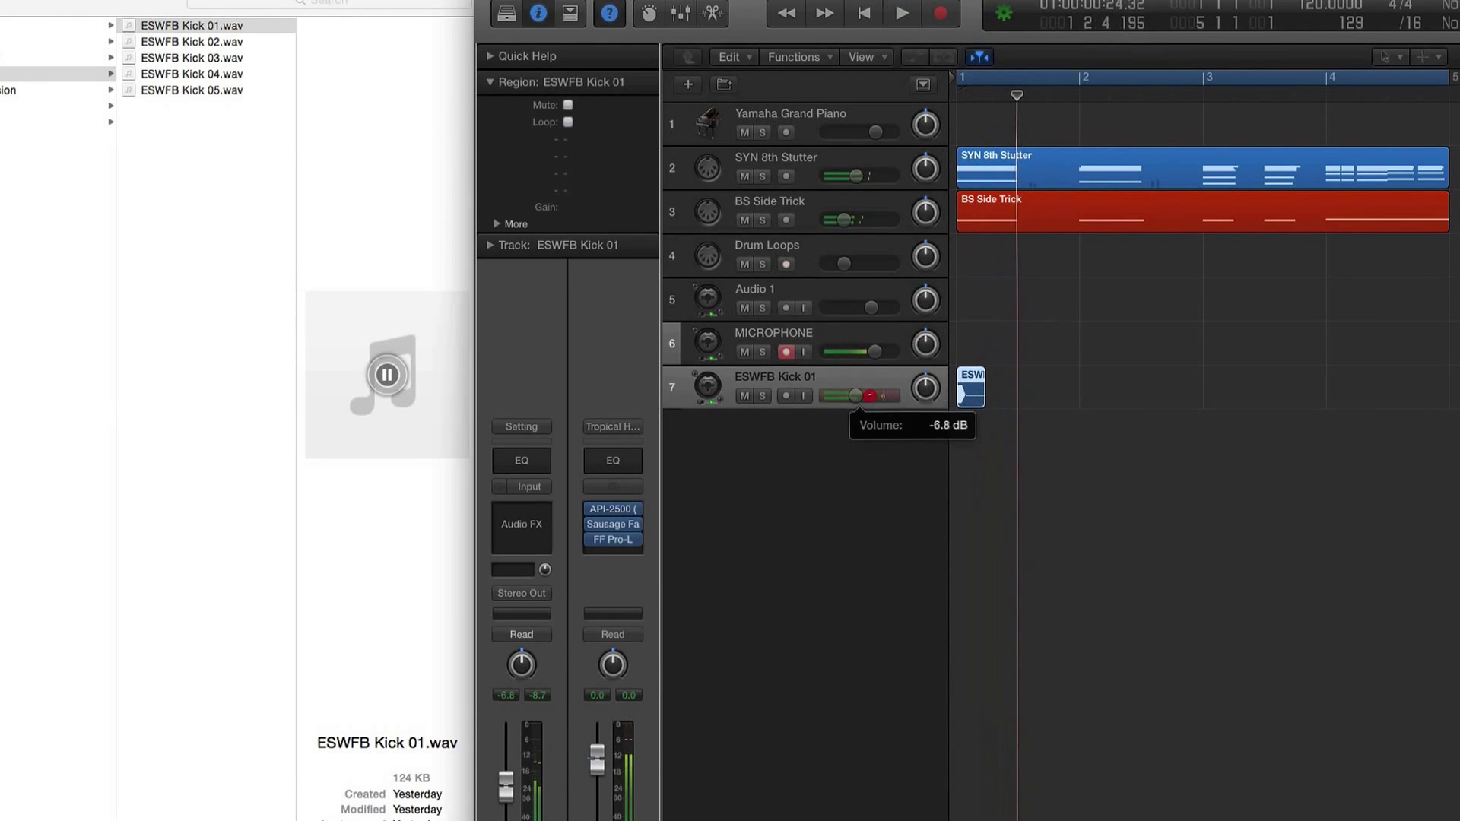
{"action": "key", "text": "space"}
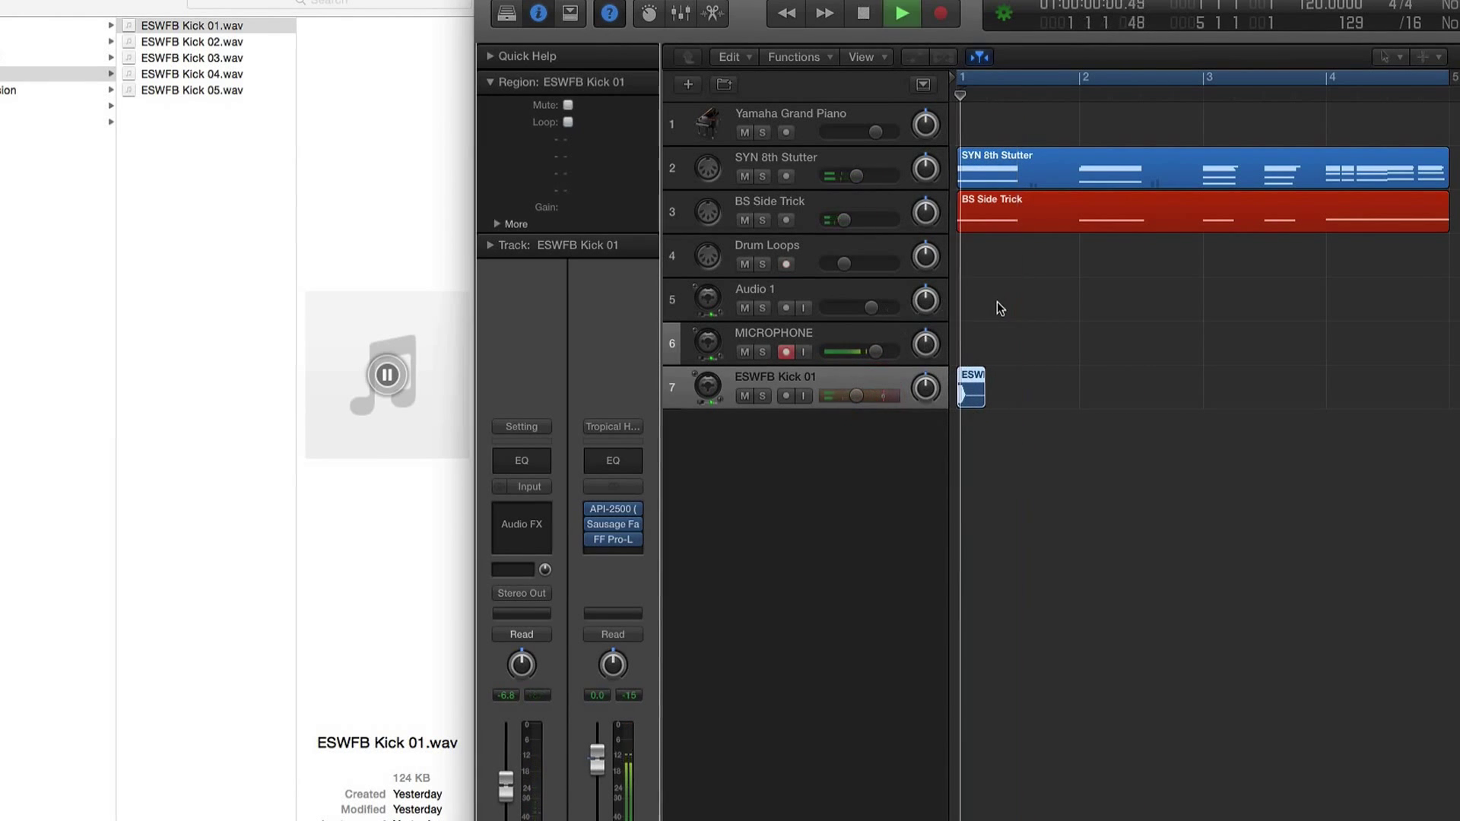
{"action": "key", "text": "space"}
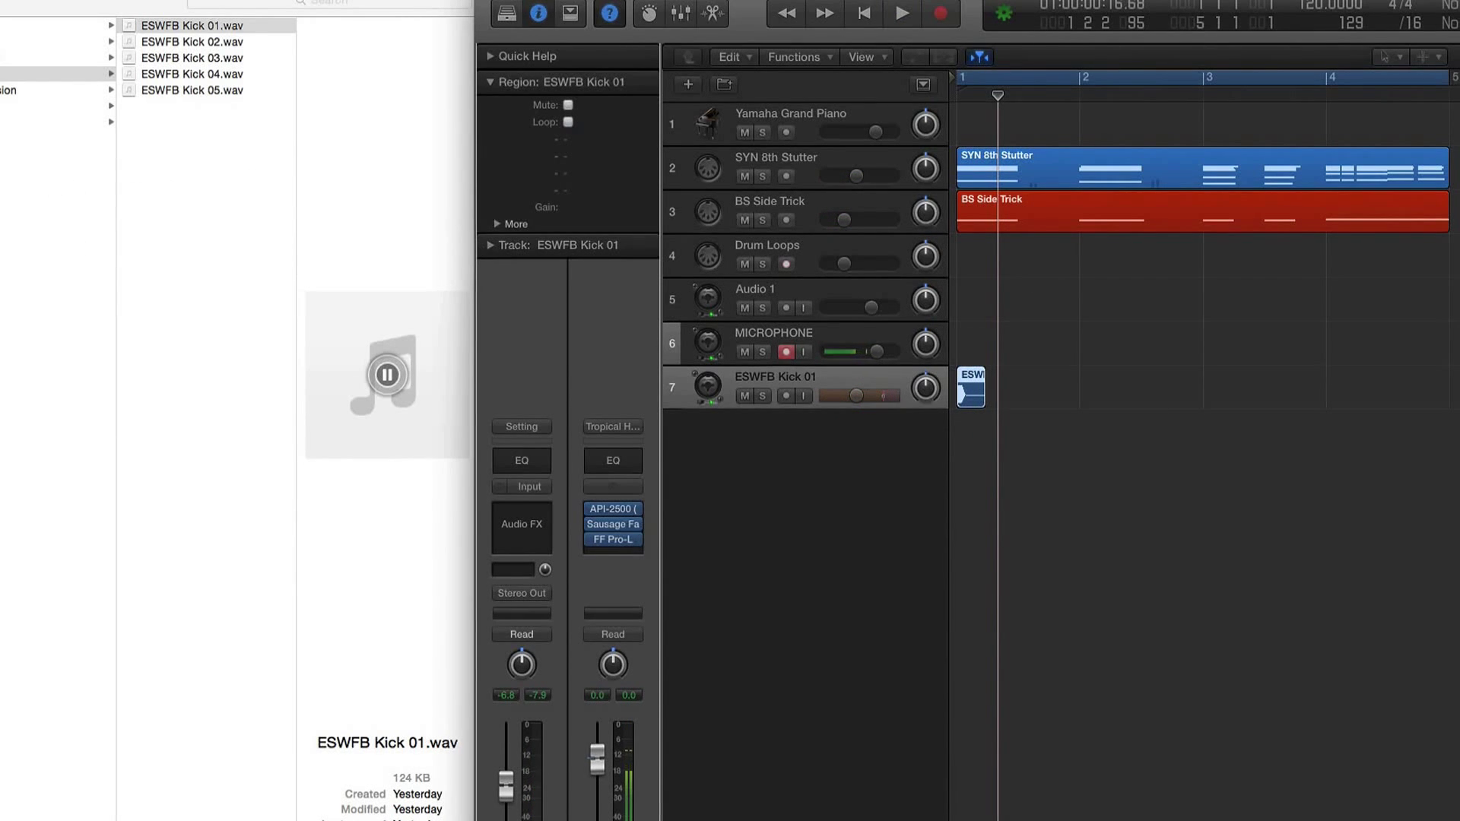
Step: Open the Snares folder and audition samples ESWFB Snare 00 through 03
{"action": "left_click", "coordinate": [16, 122]}
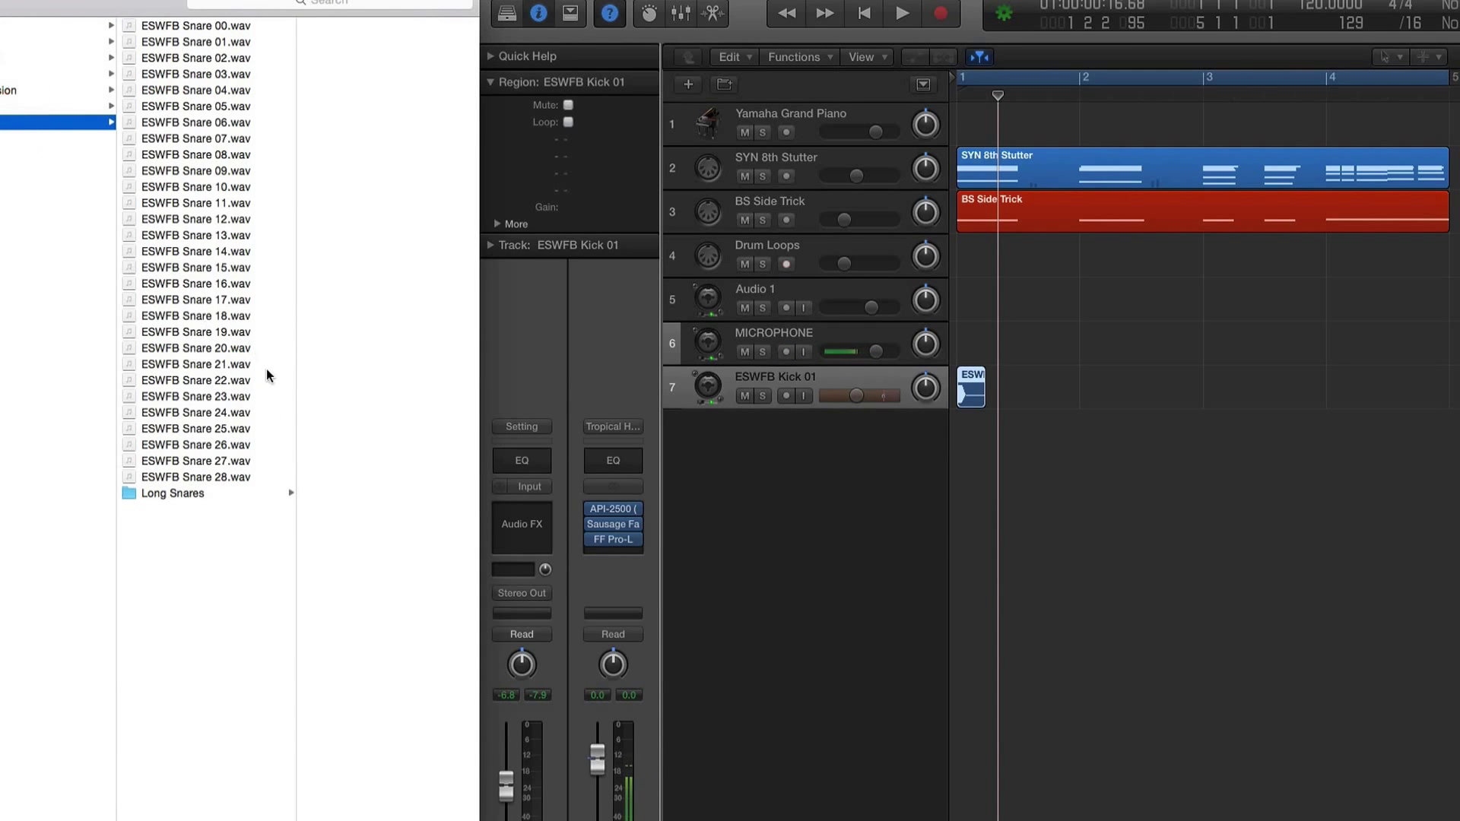
{"action": "left_click", "coordinate": [190, 41]}
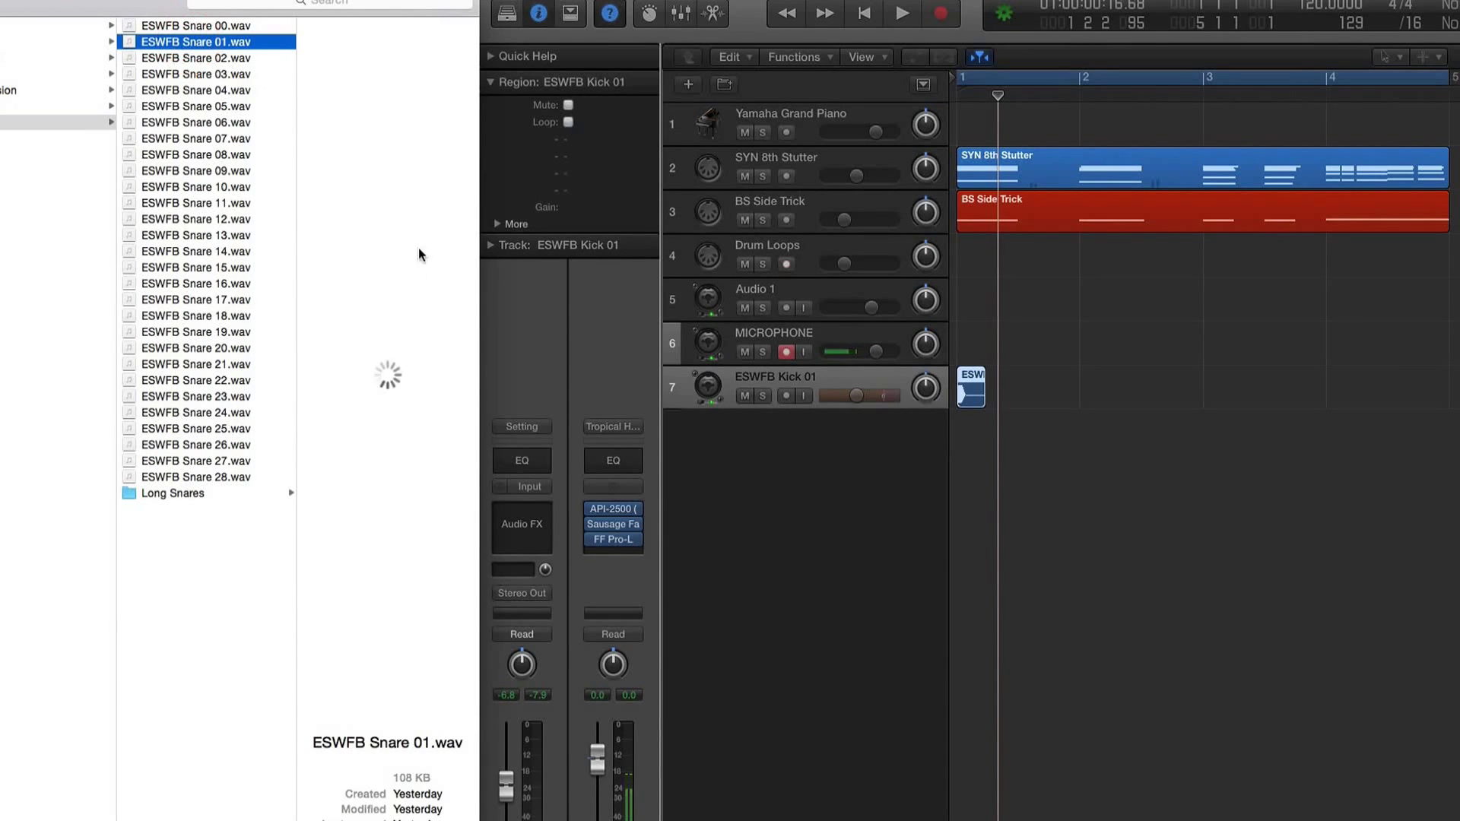
{"action": "key", "text": "Down"}
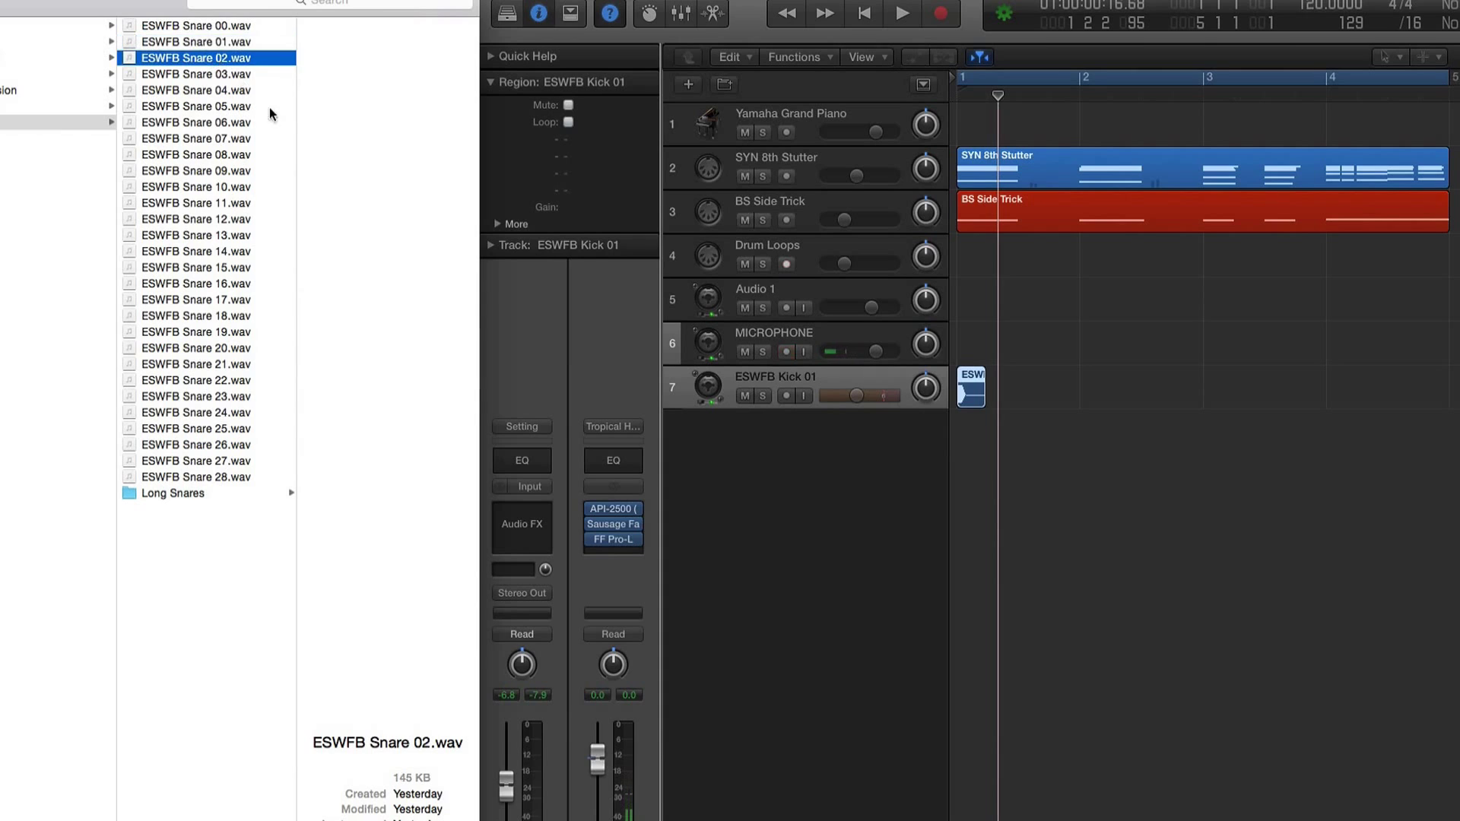
{"action": "left_click", "coordinate": [219, 26]}
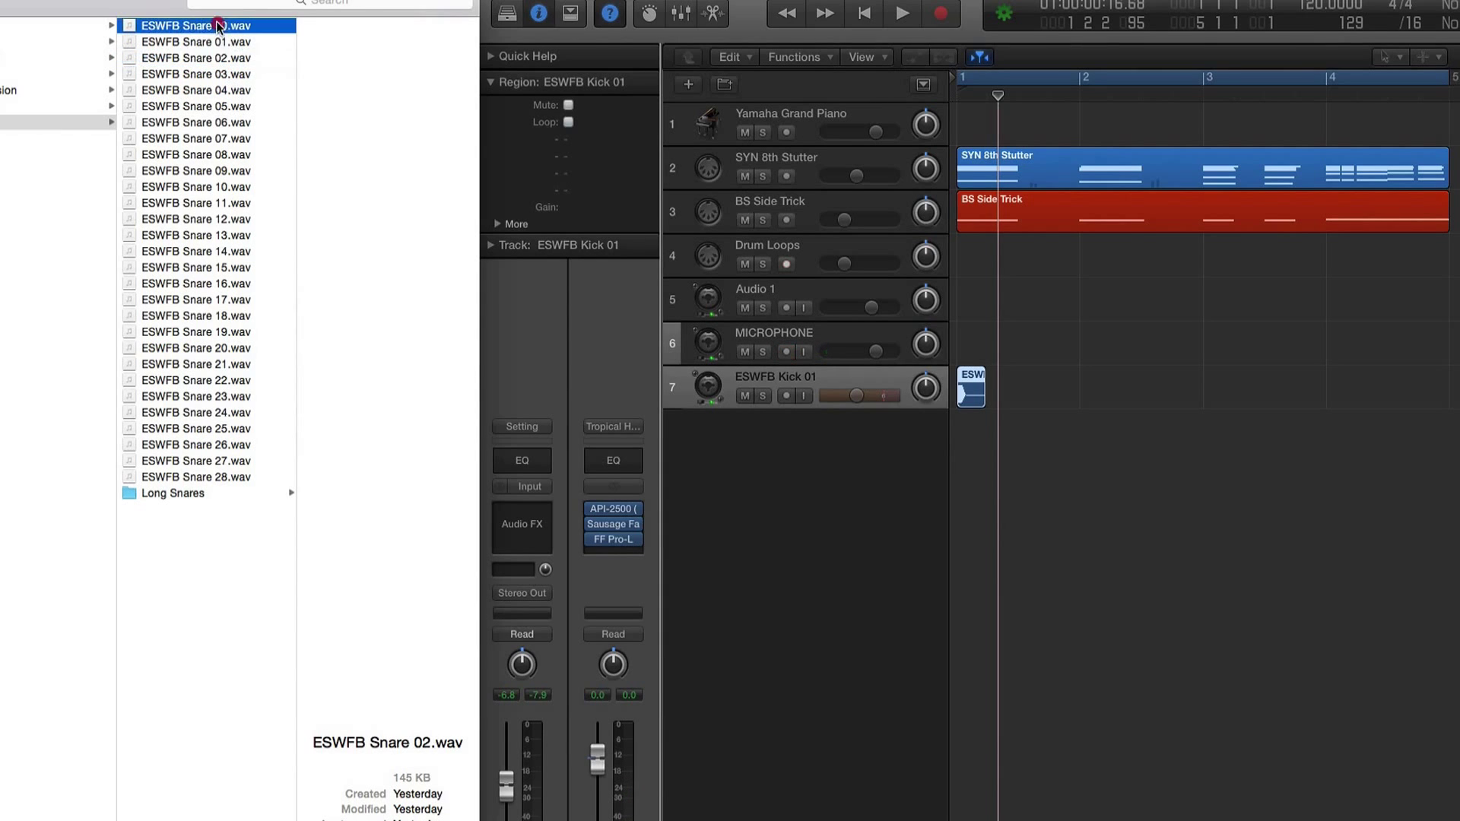
{"action": "key", "text": "Down"}
{"action": "key", "text": "Down"}
{"action": "key", "text": "Down"}
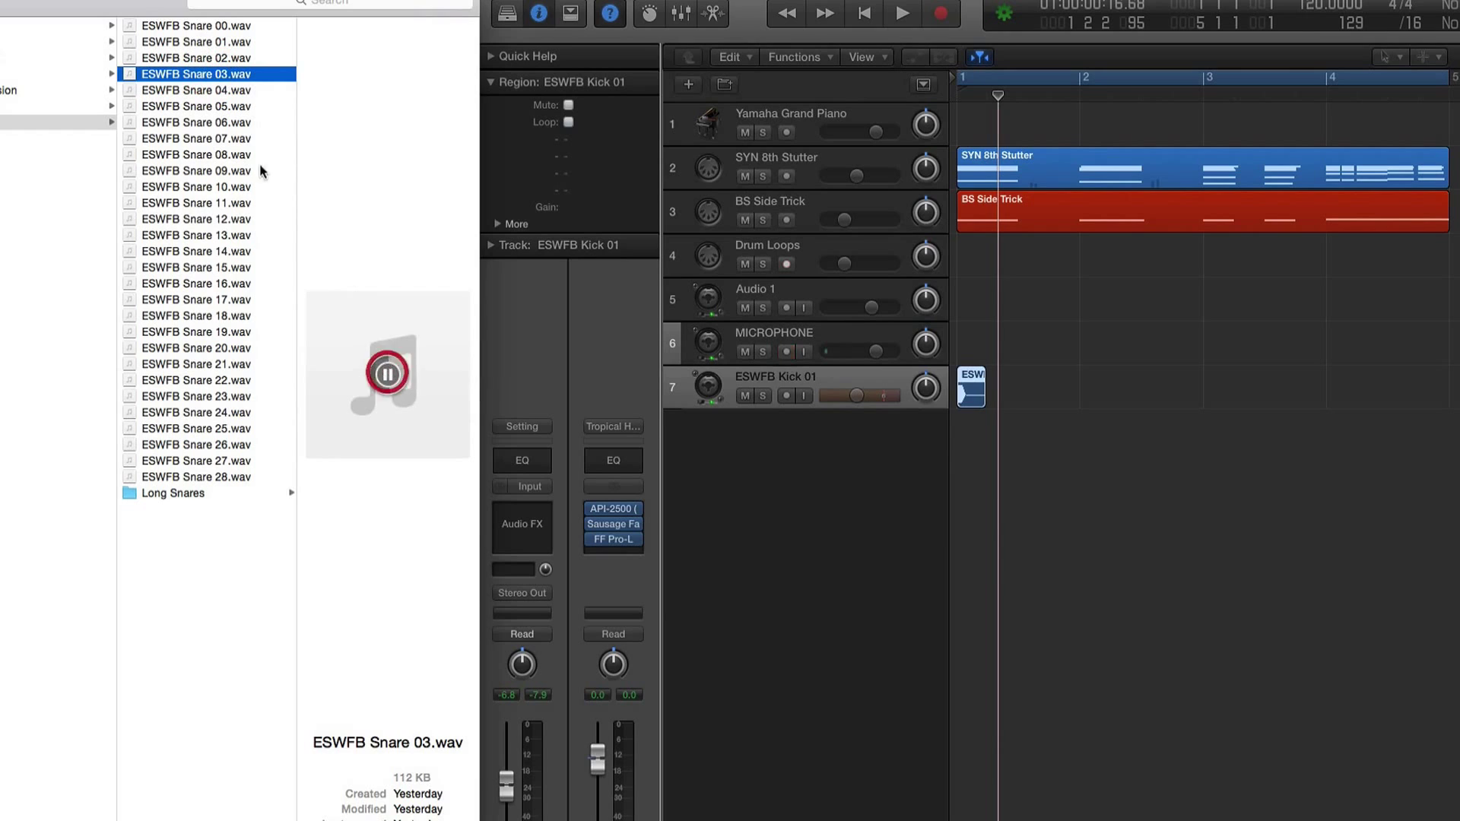
Step: Preview ESWFB Snare 22 and 23, and place ESWFB Snare 23.wav at bar 2 on a new track below the kick
{"action": "left_click", "coordinate": [273, 380]}
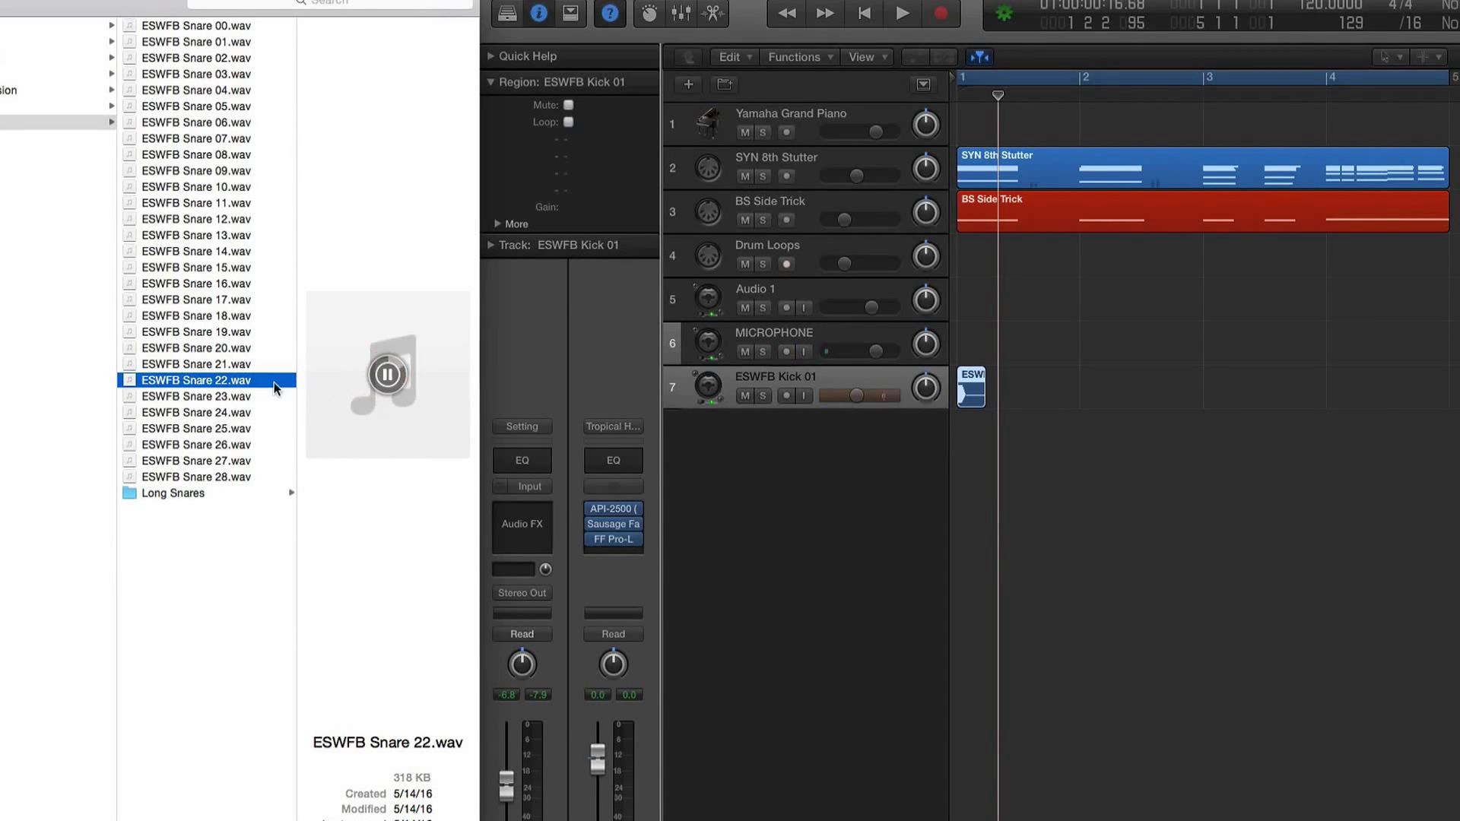
{"action": "key", "text": "Down"}
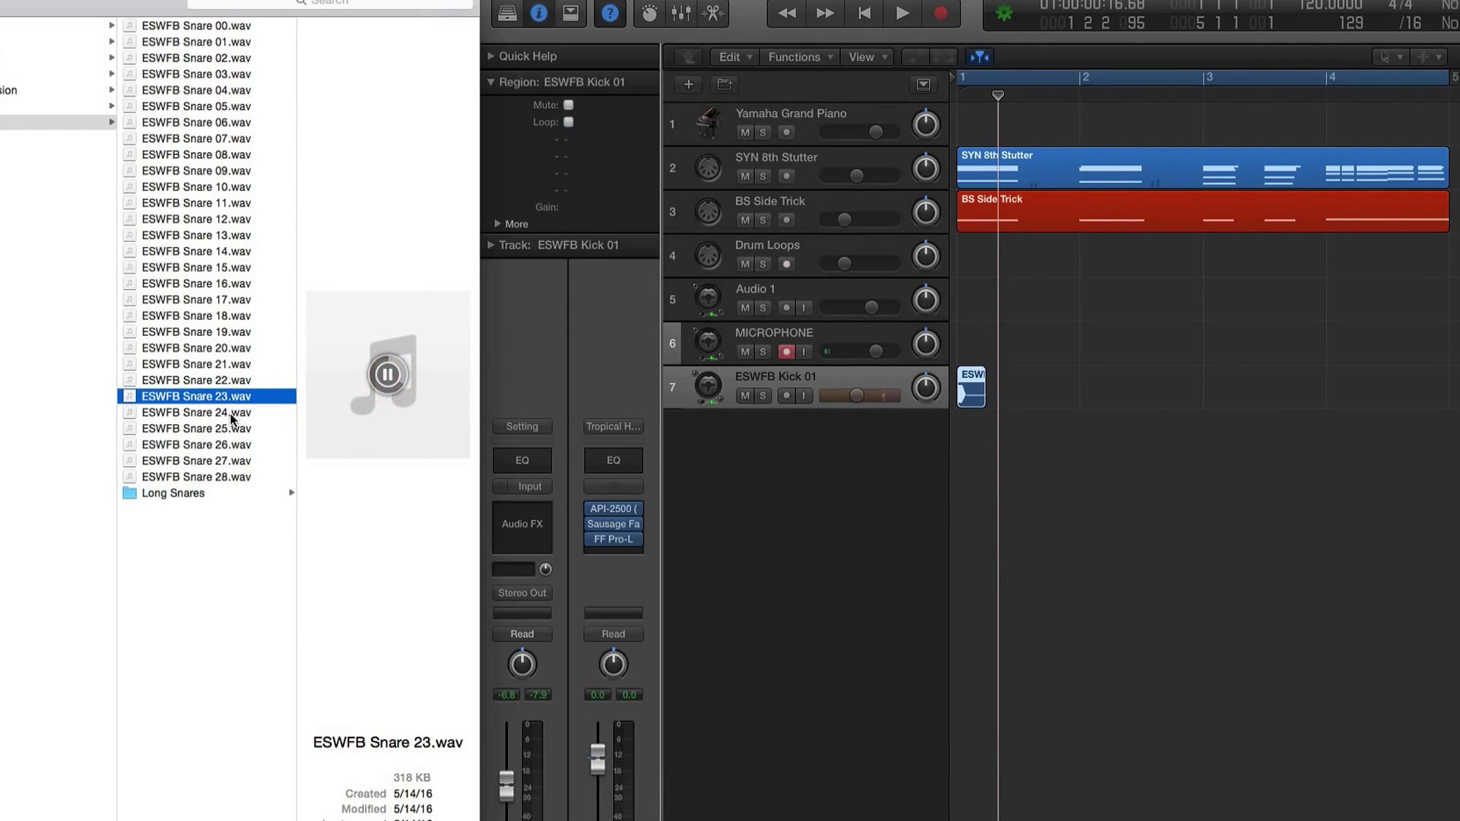
{"action": "left_click_drag", "start_coordinate": [228, 396], "coordinate": [1092, 441]}
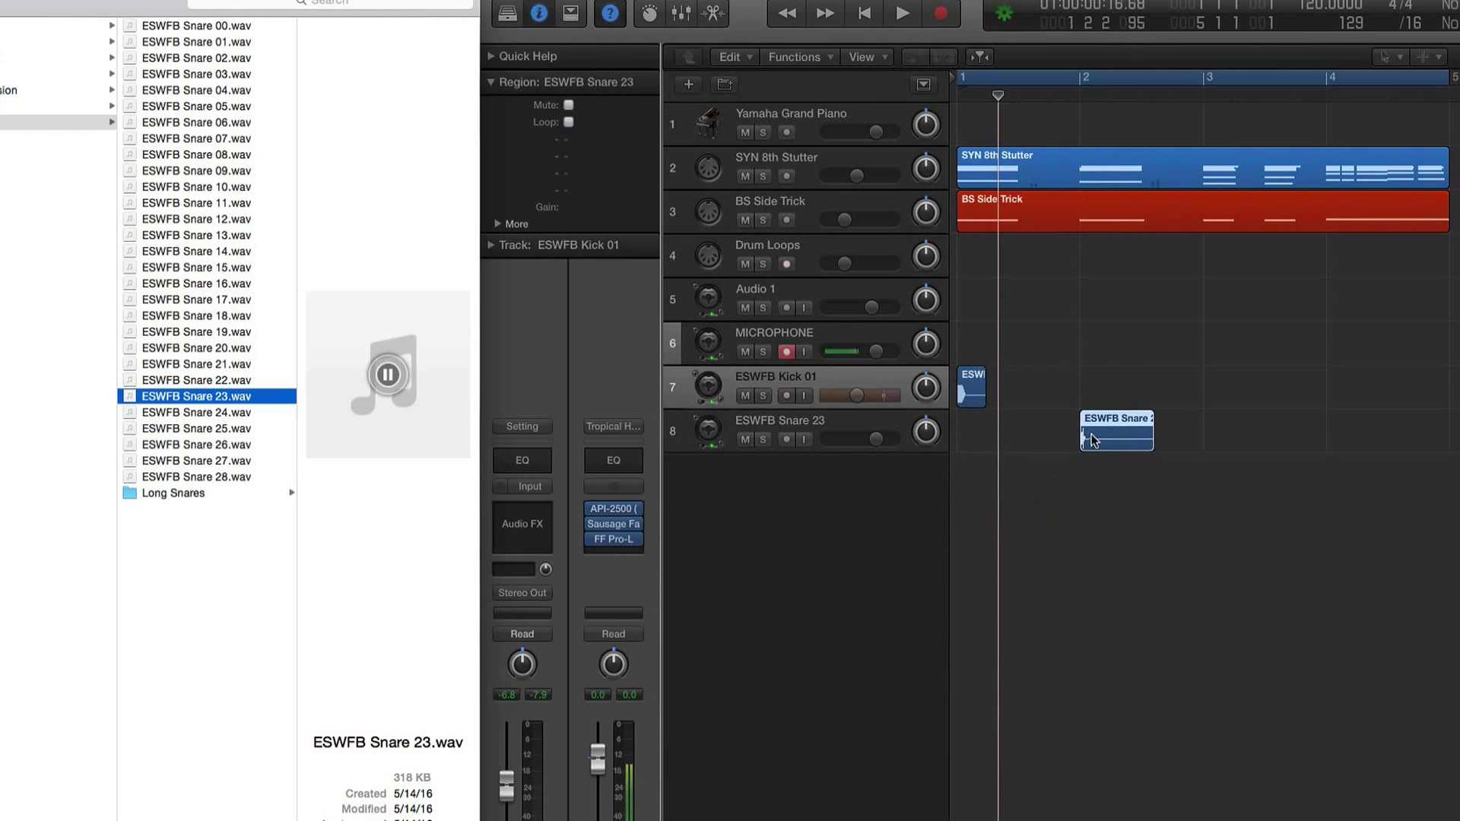
Step: Try the snare on beat 2 of bar 1 and play the loop
{"action": "scroll", "coordinate": [1035, 402], "scroll_direction": "right", "scroll_amount": 2}
{"action": "scroll", "coordinate": [1034, 402], "scroll_direction": "left", "scroll_amount": 2}
{"action": "scroll", "coordinate": [1041, 404], "scroll_direction": "up", "scroll_amount": 1}
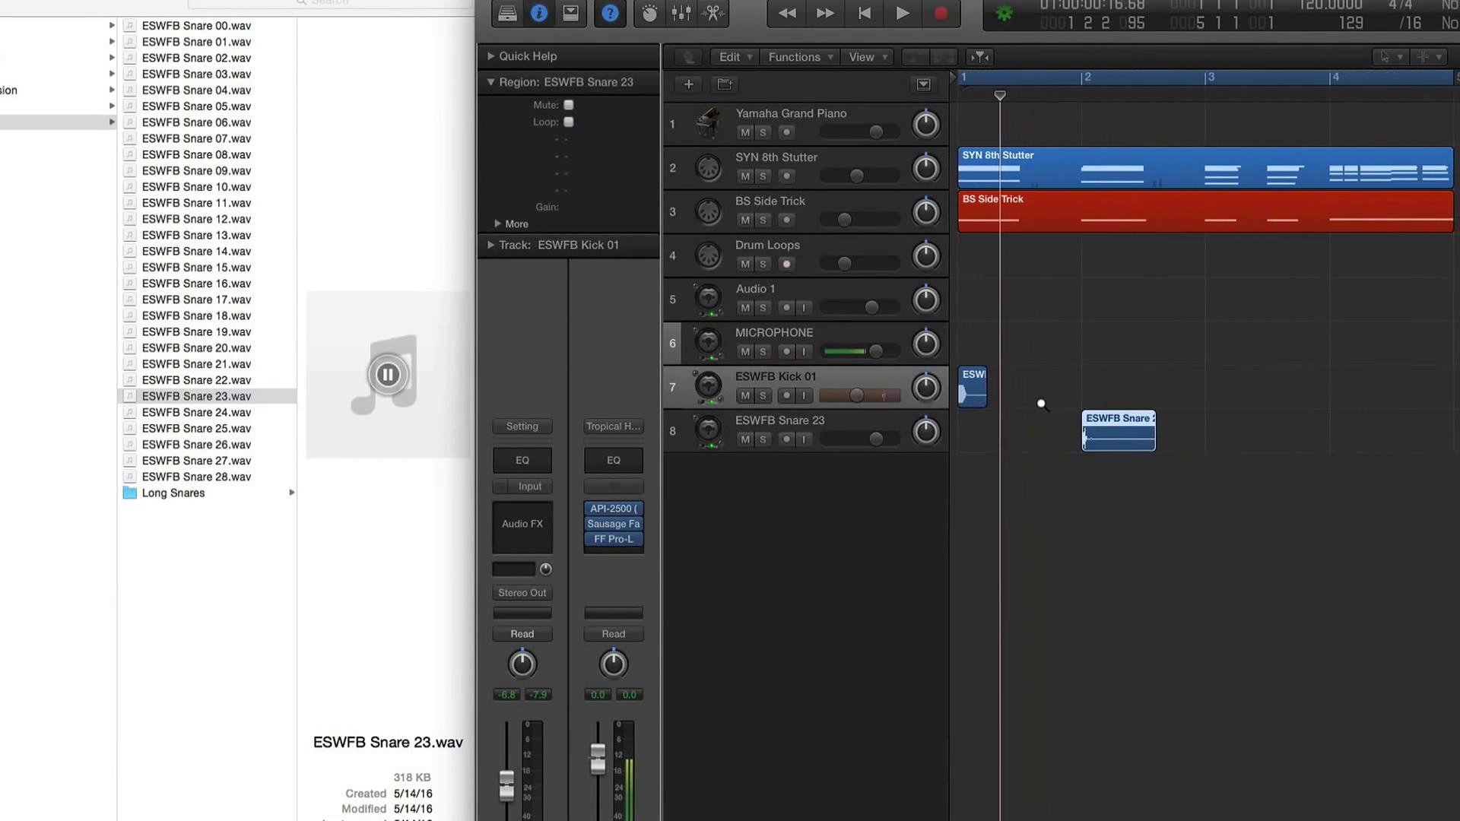
{"action": "scroll", "coordinate": [1041, 403], "scroll_direction": "up", "scroll_amount": 1}
{"action": "left_click_drag", "start_coordinate": [1083, 435], "coordinate": [1010, 437]}
{"action": "key", "text": "space"}
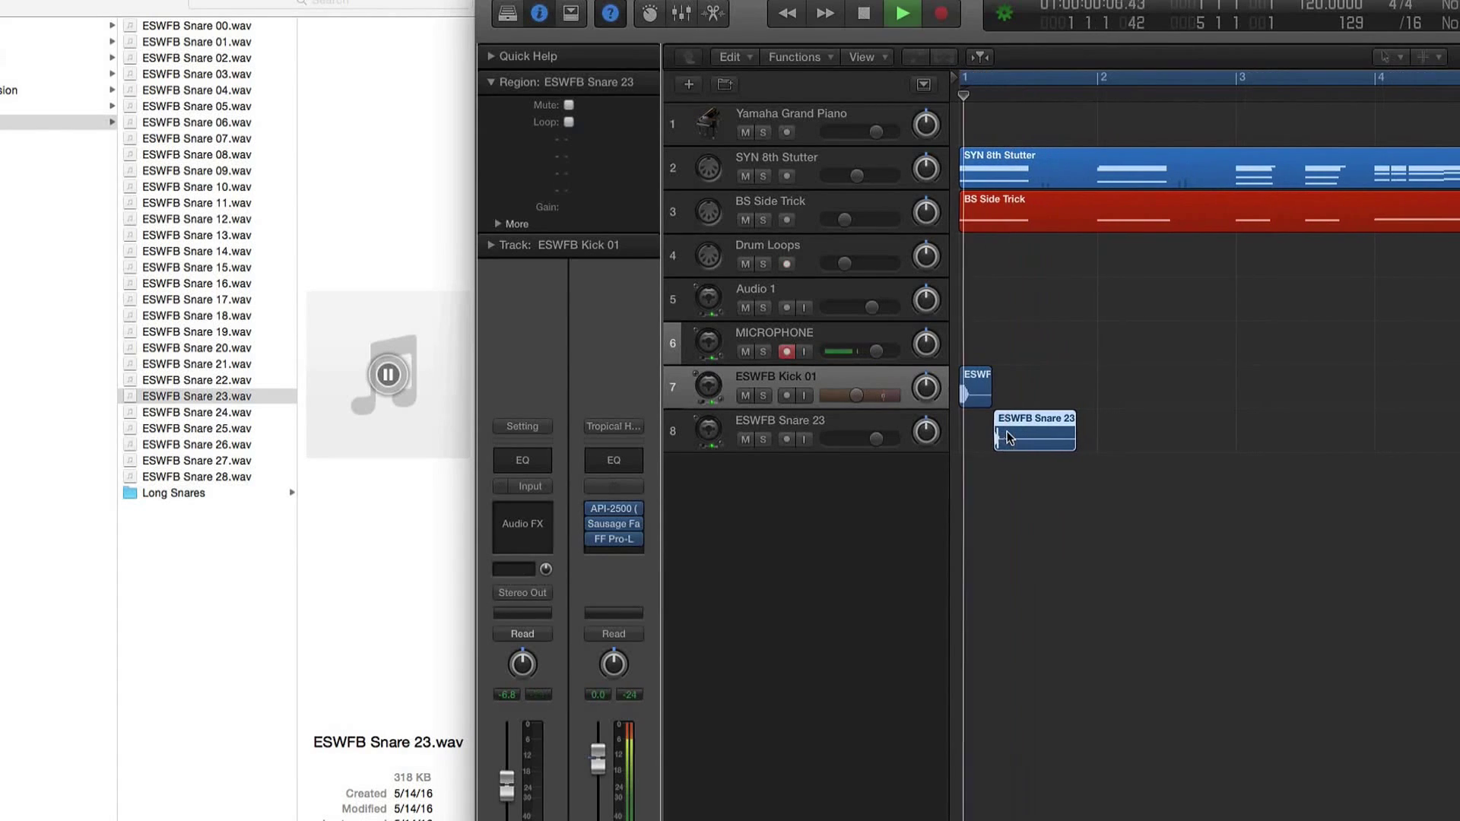
{"action": "key", "text": "space"}
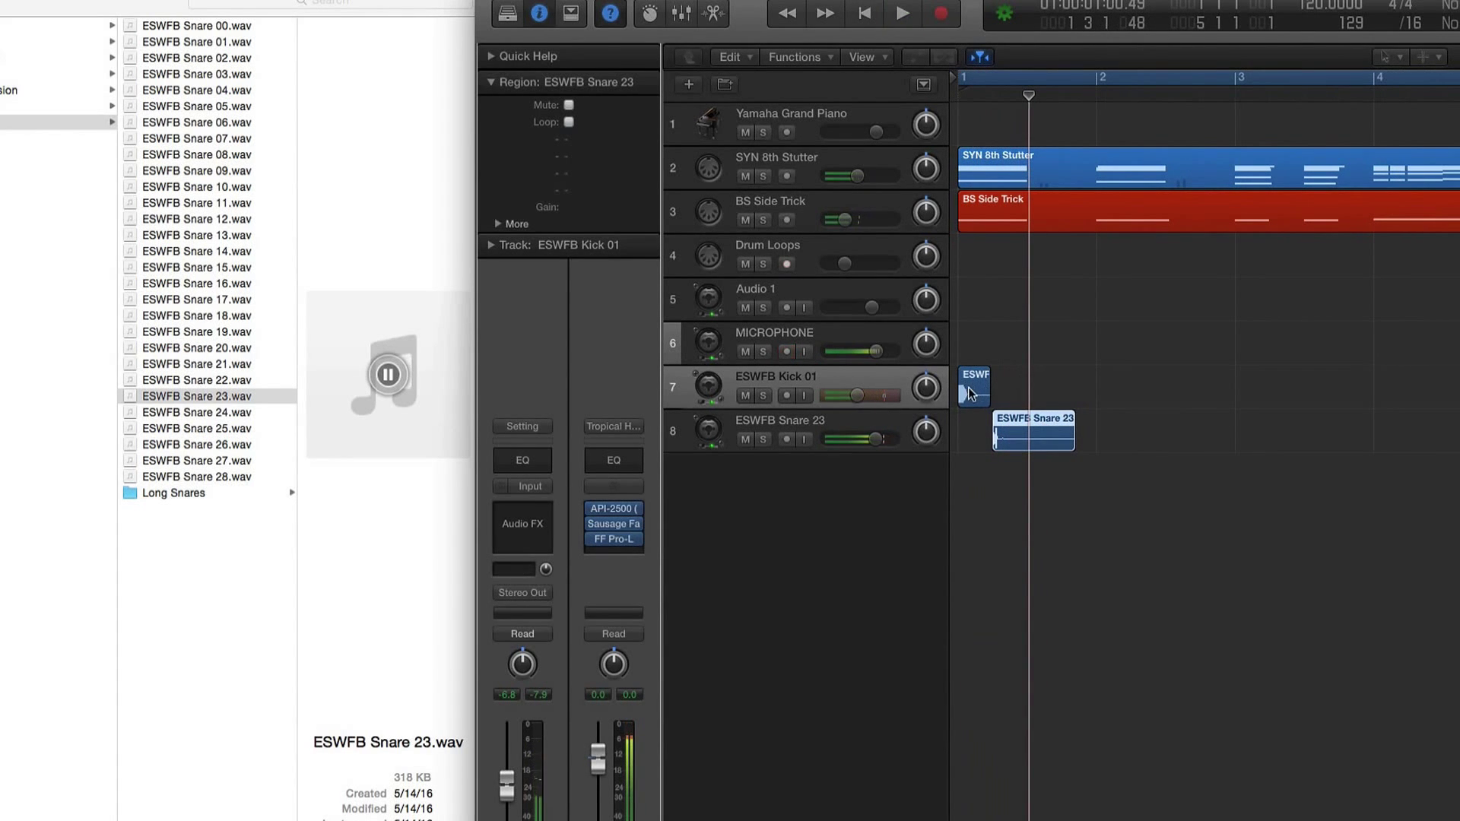
Step: Try a copy of the kick on beat 3 of bar 1, play it back, and delete the copy
{"action": "left_click_drag", "start_coordinate": [971, 394], "coordinate": [1042, 394]}
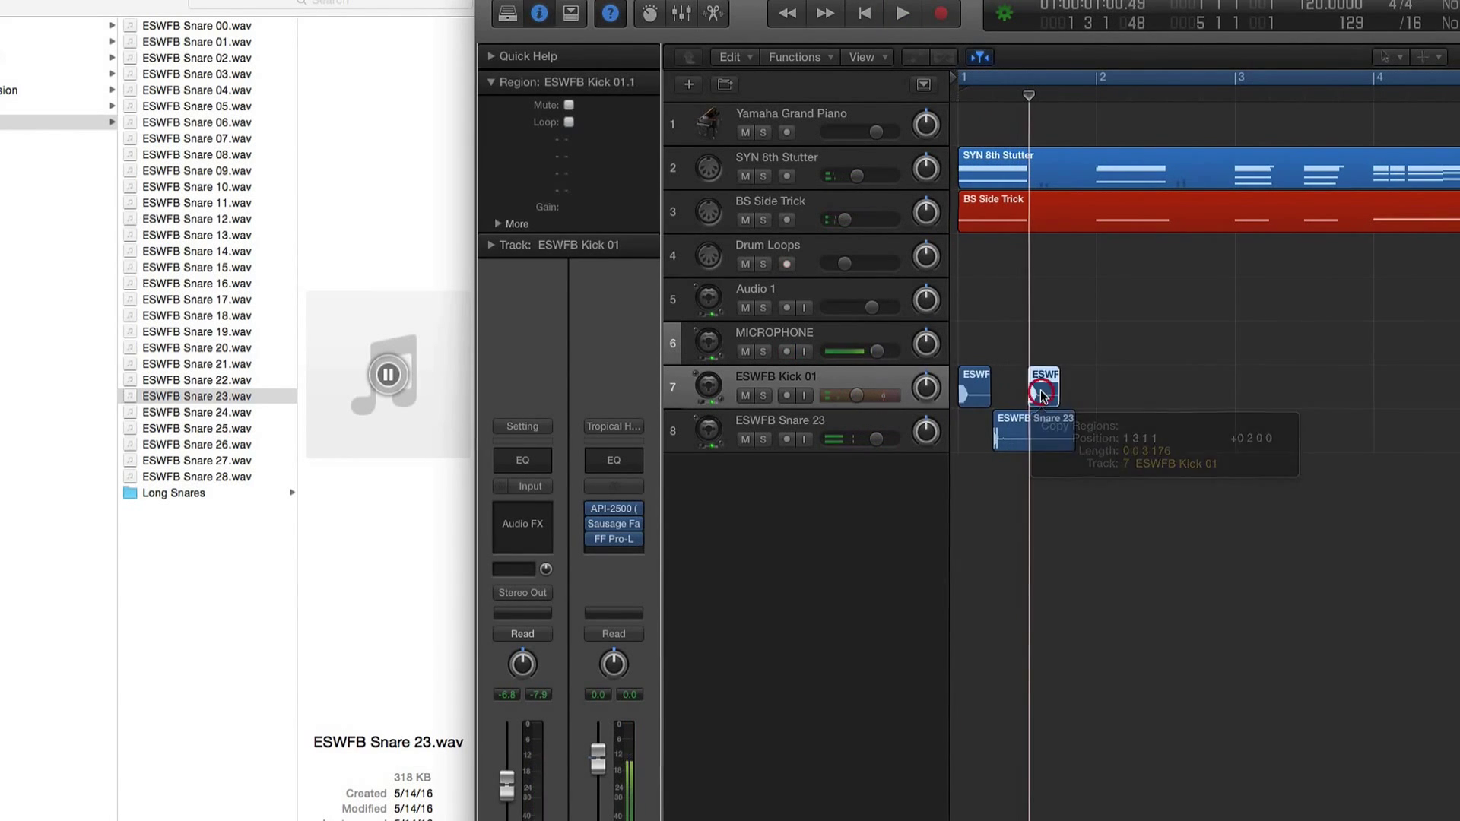
{"action": "key", "text": "space"}
{"action": "key", "text": "space"}
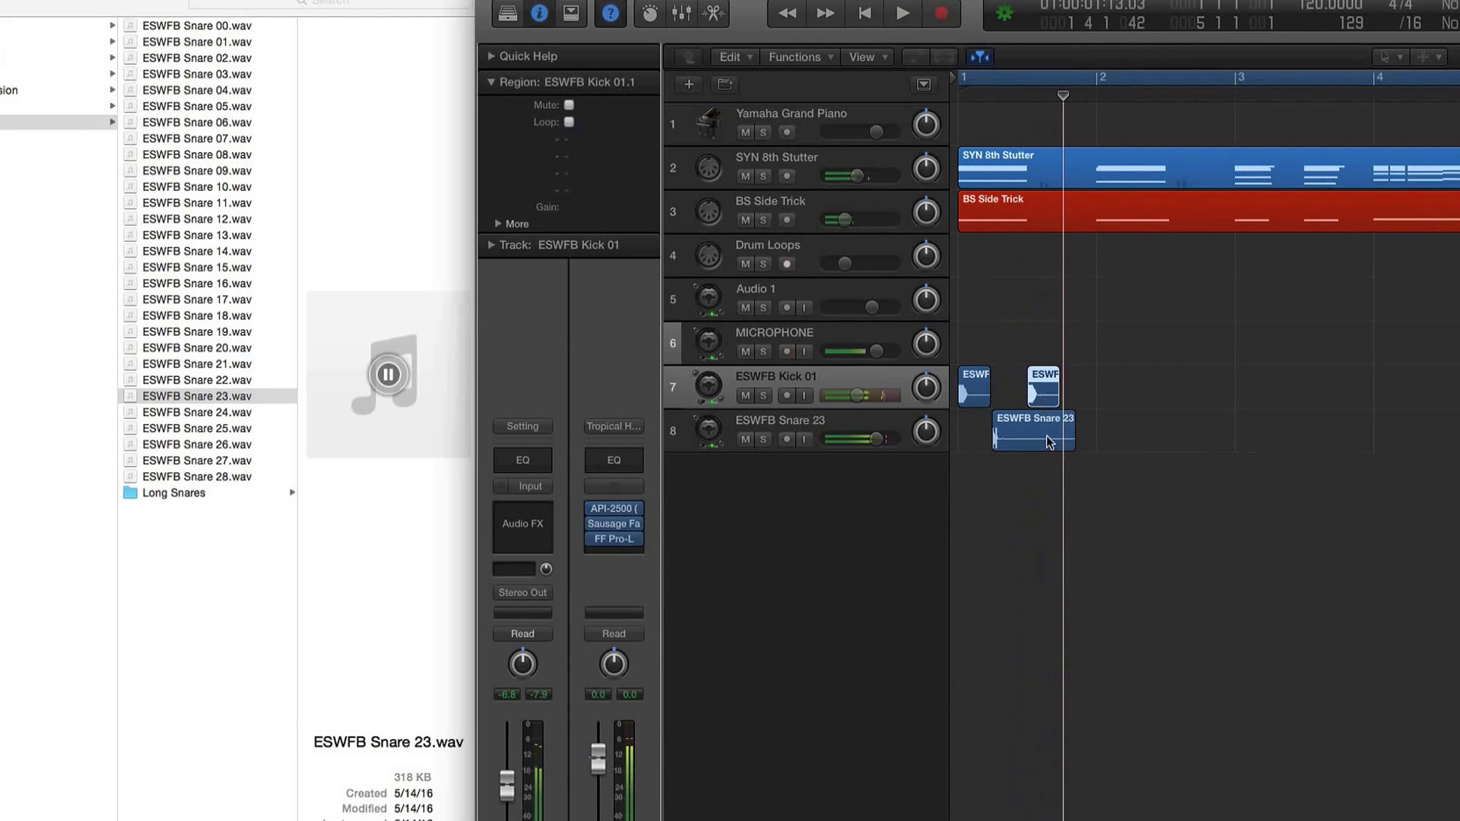
{"action": "key", "text": "Delete"}
Step: Move the snare hit to beat 3 of bar 1 and play the loop to check its placement
{"action": "left_click_drag", "start_coordinate": [1027, 431], "coordinate": [1064, 430]}
{"action": "key", "text": "space"}
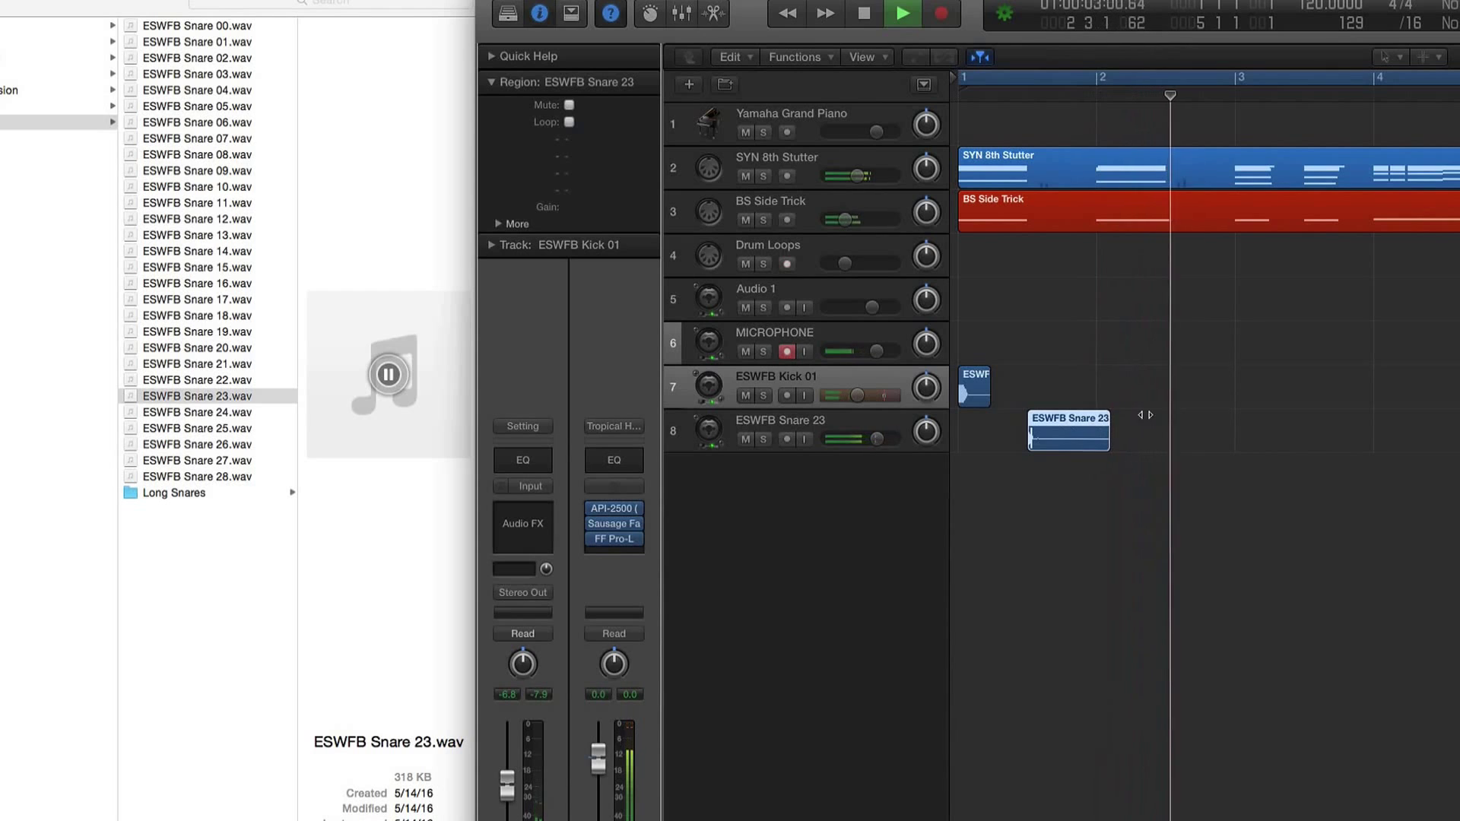
{"action": "key", "text": "space"}
Step: Copy the snare hit to beat 3 of bar 2 and play the loop from the beginning
{"action": "left_click", "coordinate": [1080, 437]}
{"action": "left_click_drag", "start_coordinate": [1080, 437], "coordinate": [1212, 442]}
{"action": "key", "text": "space"}
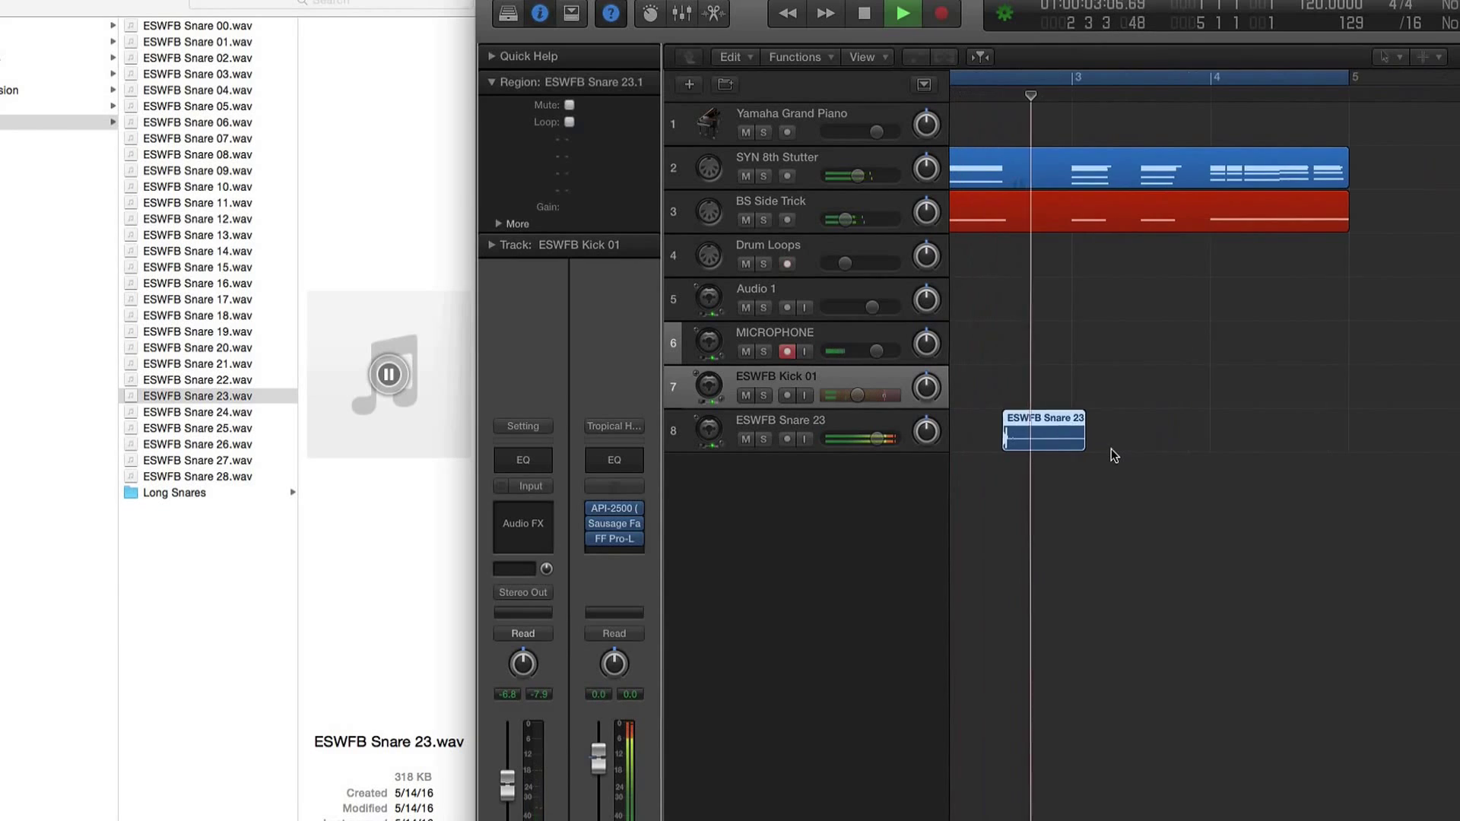
{"action": "key", "text": "space"}
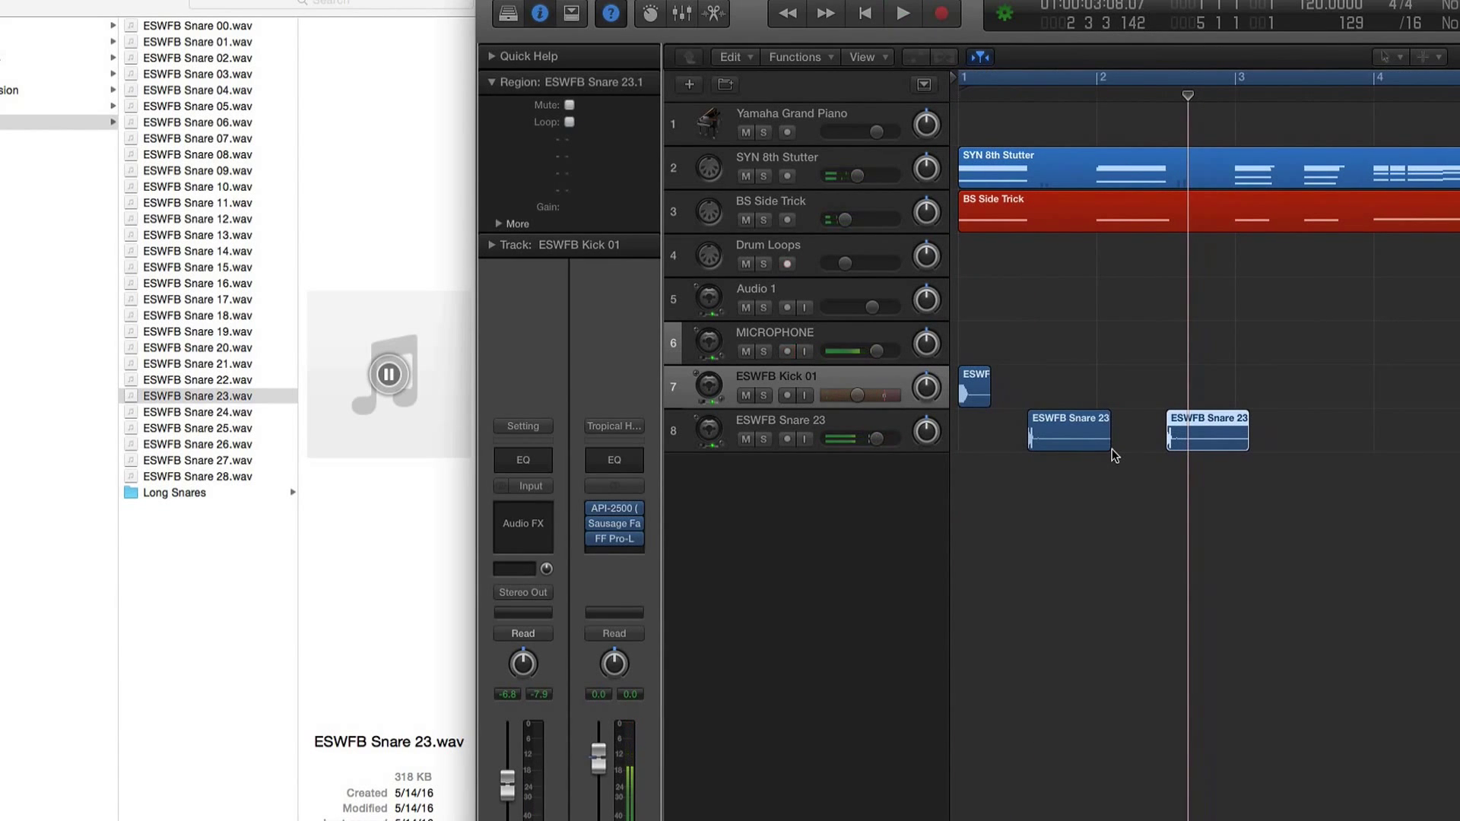
{"action": "key", "text": "Return"}
{"action": "key", "text": "space"}
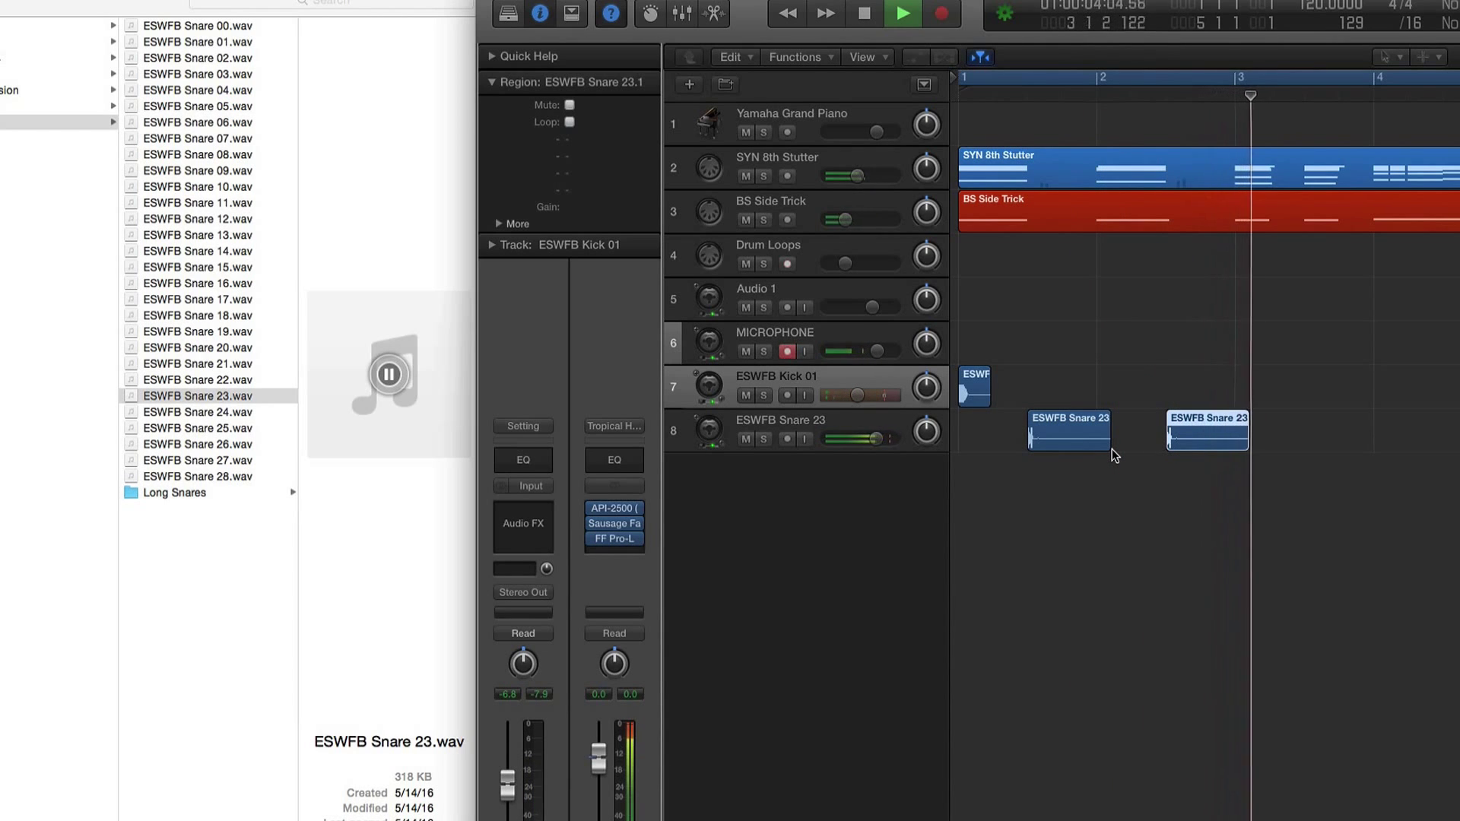
{"action": "key", "text": "space"}
Step: Select both snare hits and copy them to beat 3 of bars 3 and 4
{"action": "left_click_drag", "start_coordinate": [1298, 416], "coordinate": [1011, 433]}
{"action": "scroll", "coordinate": [1078, 436], "scroll_direction": "down", "scroll_amount": 5}
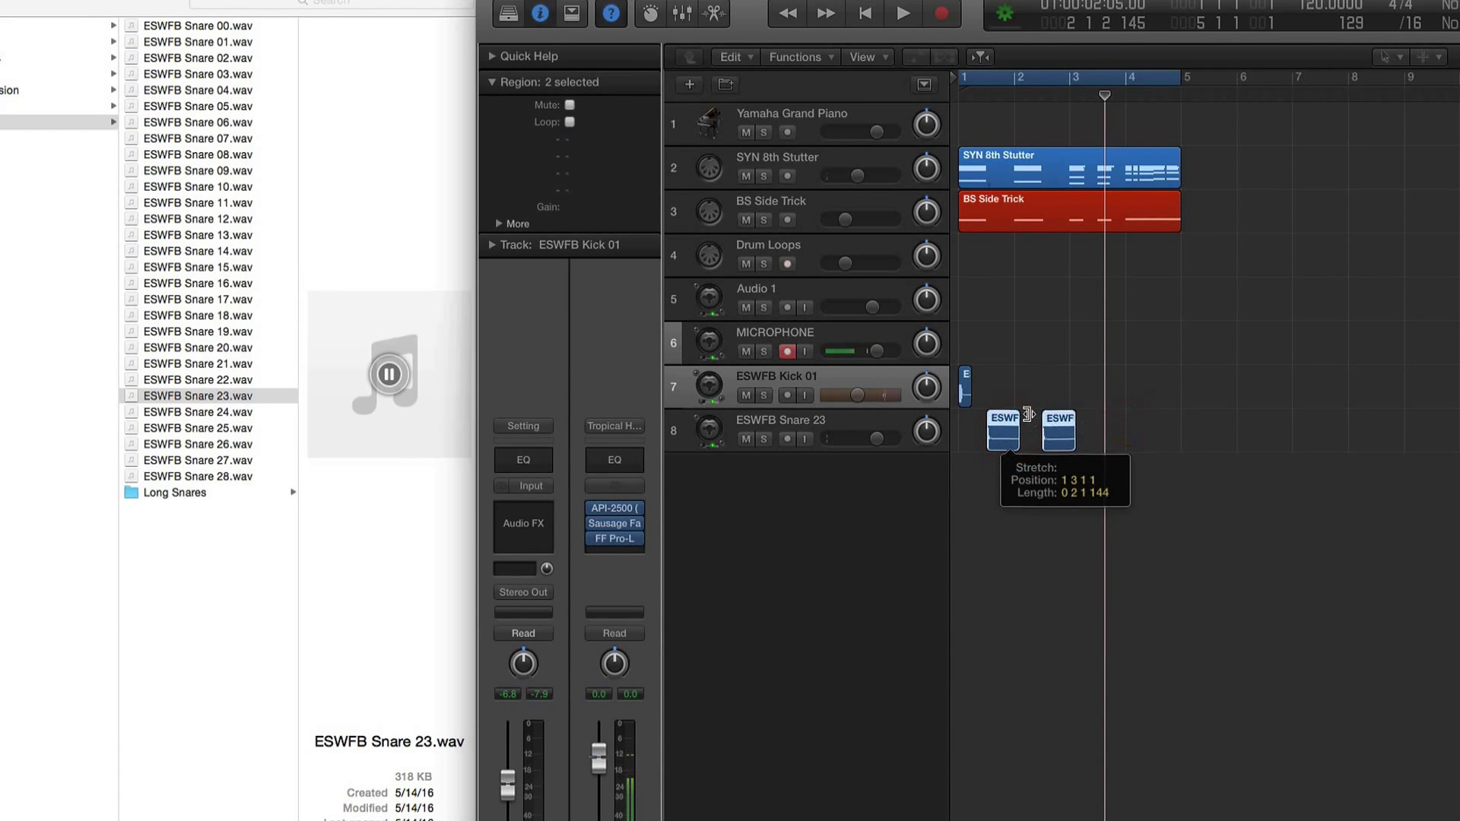
{"action": "mouse_move", "coordinate": [1115, 427]}
{"action": "left_mouse_down"}
{"action": "mouse_move", "coordinate": [991, 434]}
{"action": "mouse_move", "coordinate": [1108, 438]}
{"action": "left_mouse_up"}
{"action": "key", "text": "super+z"}
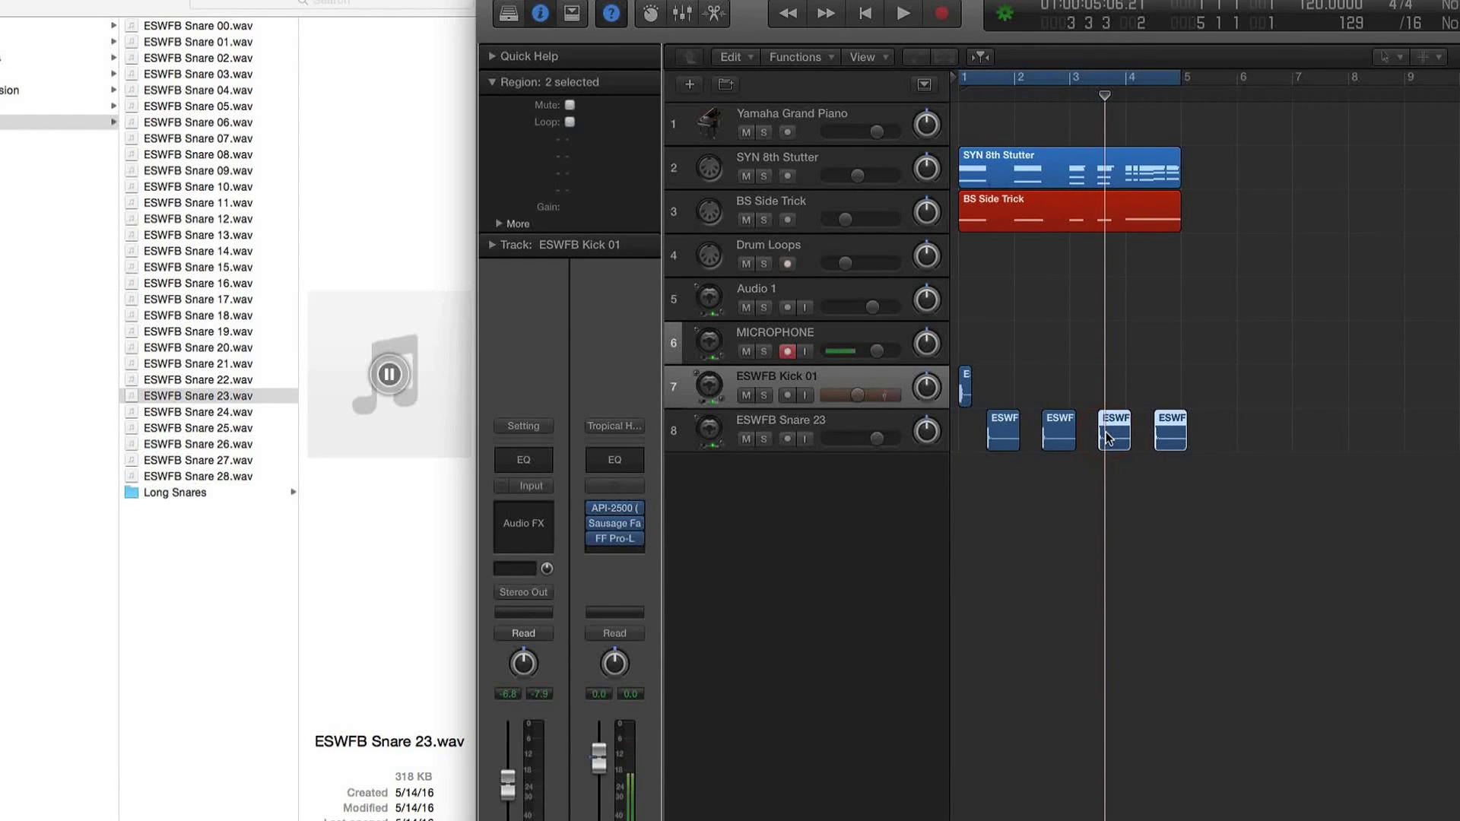
Step: Lower the snare track's volume slightly during playback and copy the kick to the start of bar 3
{"action": "key", "text": "space"}
{"action": "scroll", "coordinate": [1069, 412], "scroll_direction": "up", "scroll_amount": 4}
{"action": "scroll", "coordinate": [1071, 412], "scroll_direction": "left", "scroll_amount": 4}
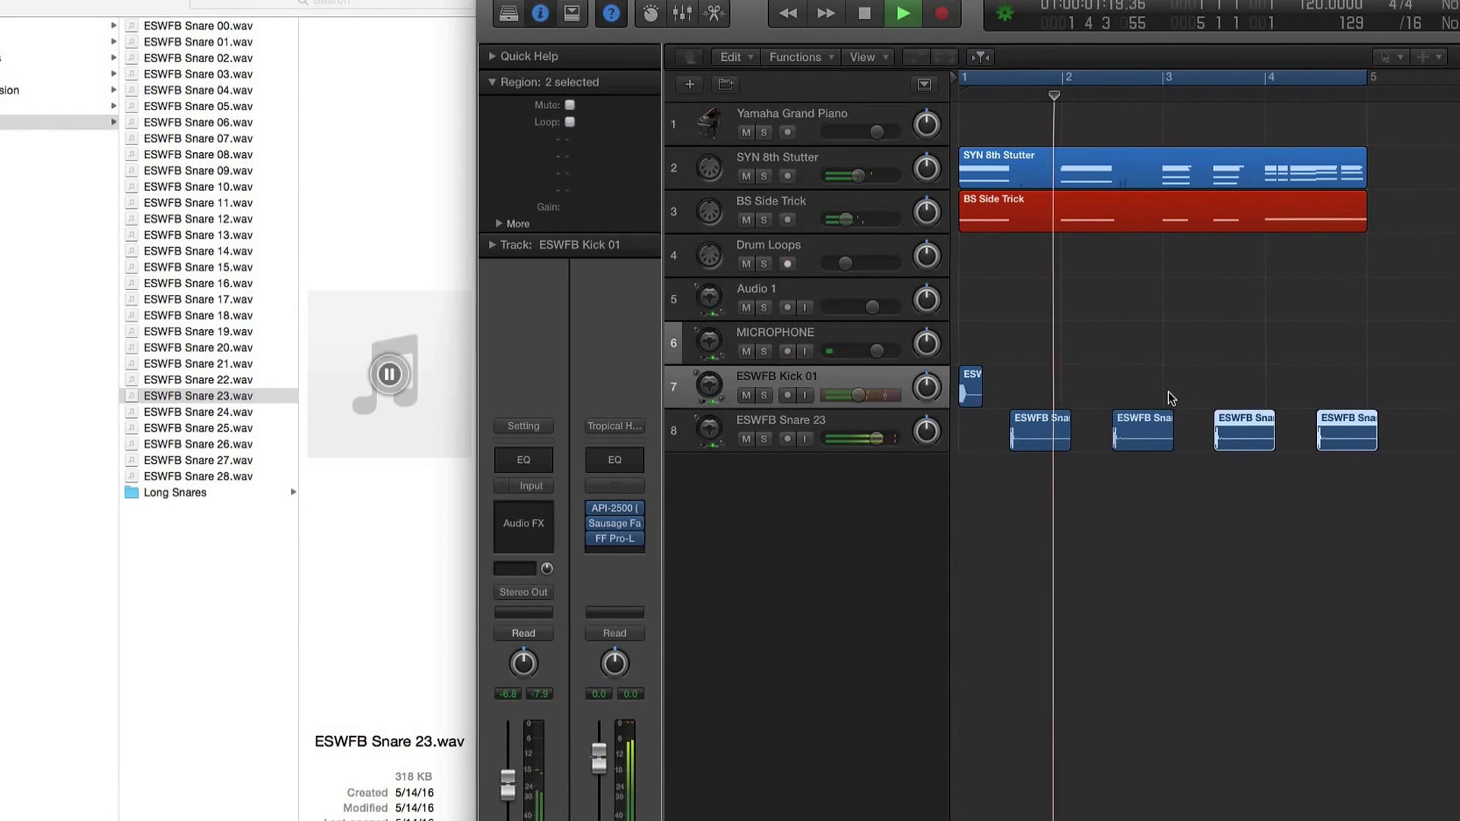
{"action": "left_click_drag", "start_coordinate": [870, 439], "coordinate": [861, 440]}
{"action": "left_click_drag", "start_coordinate": [972, 391], "coordinate": [1169, 393]}
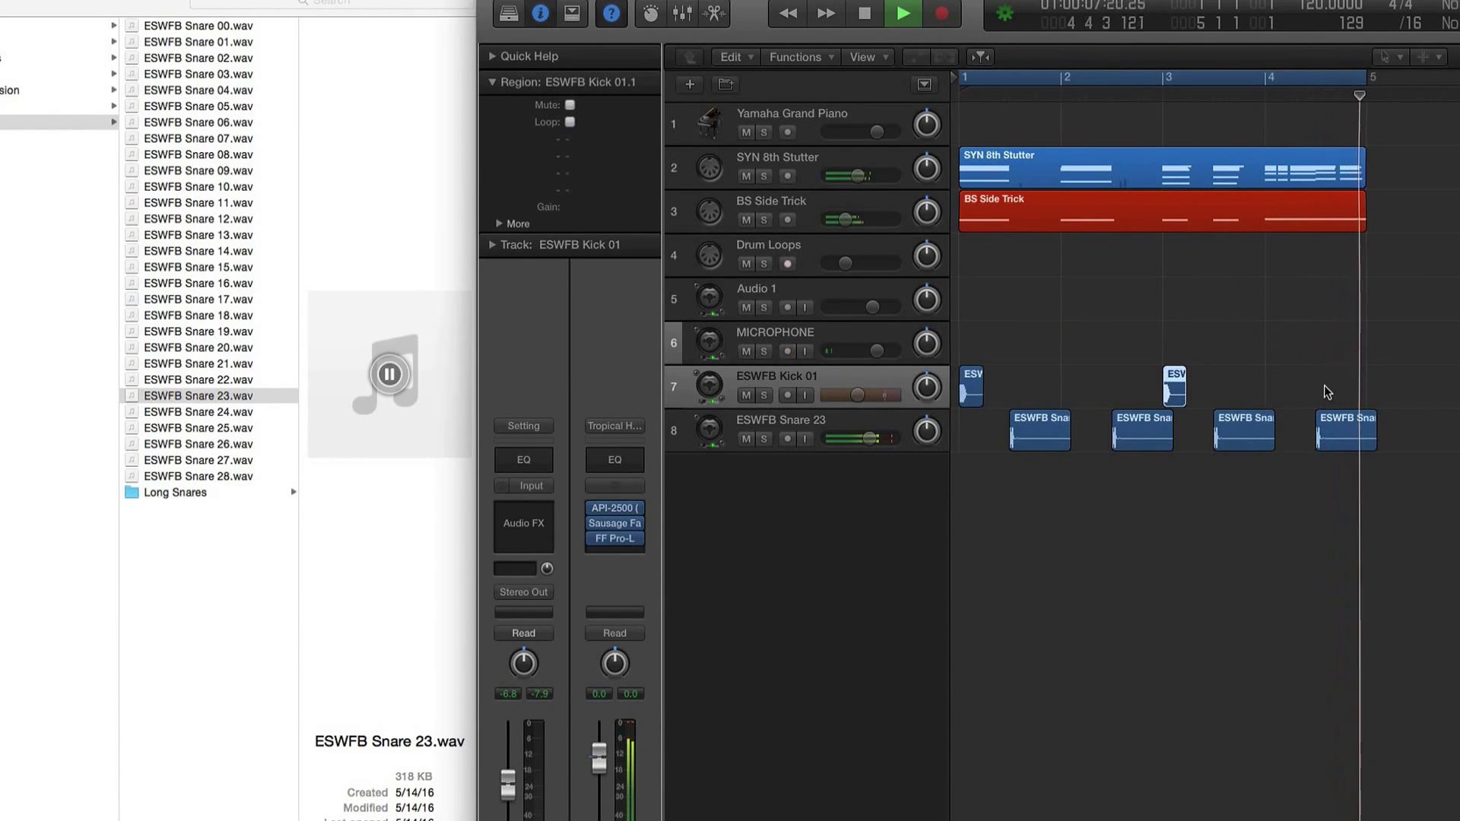
{"action": "key", "text": "space"}
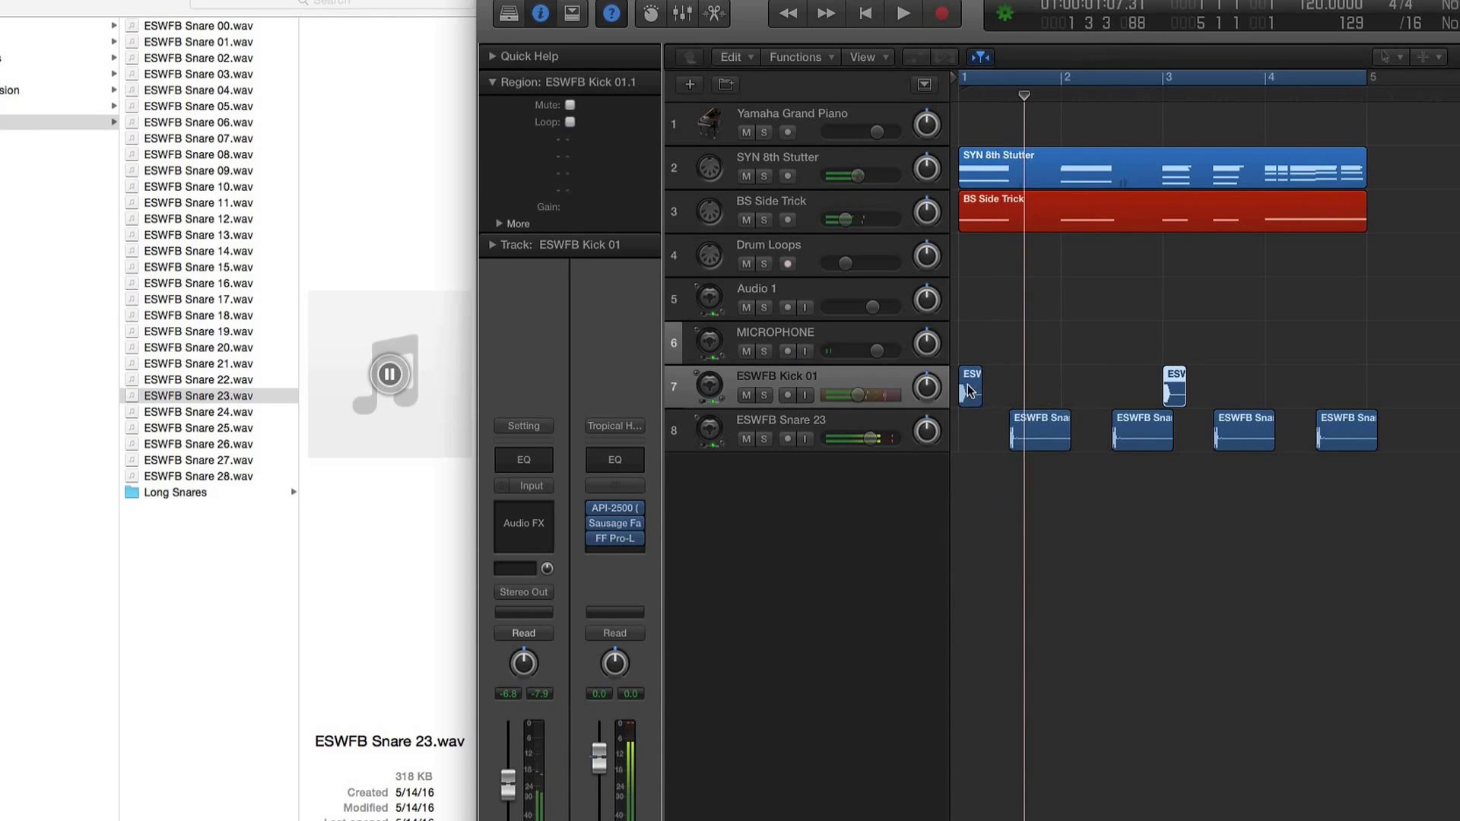
{"action": "left_click_drag", "start_coordinate": [986, 392], "coordinate": [1039, 386]}
{"action": "key", "text": "space"}
{"action": "key", "text": "space"}
{"action": "key", "text": "super+z"}
{"action": "key", "text": "space"}
{"action": "key", "text": "space"}
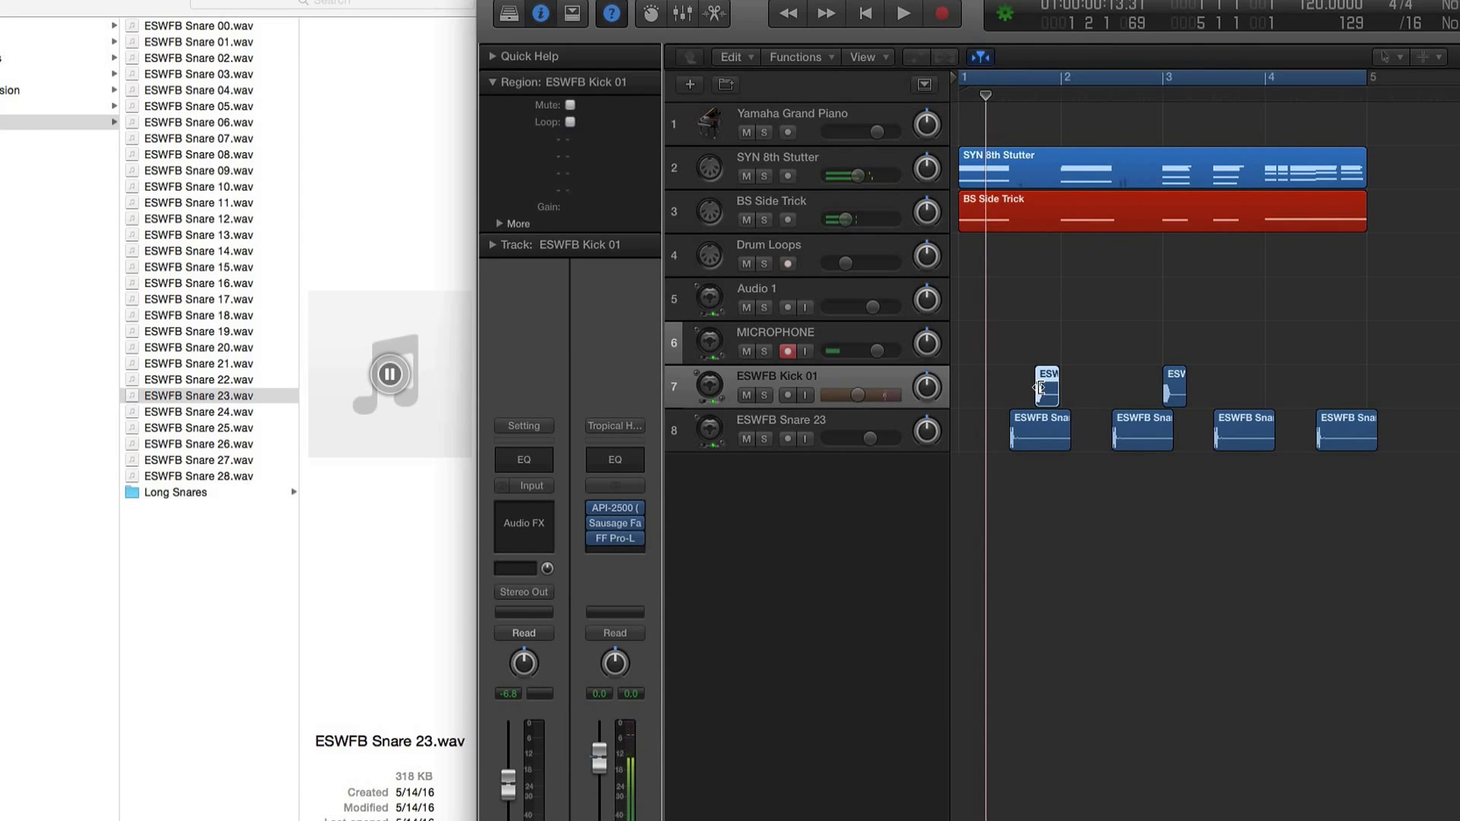
{"action": "key", "text": "super+z"}
Step: Copy the first kick to the offbeat of beat 3 in bar 1 (position 1 3 3) and play the loop
{"action": "key", "text": "super+Right"}
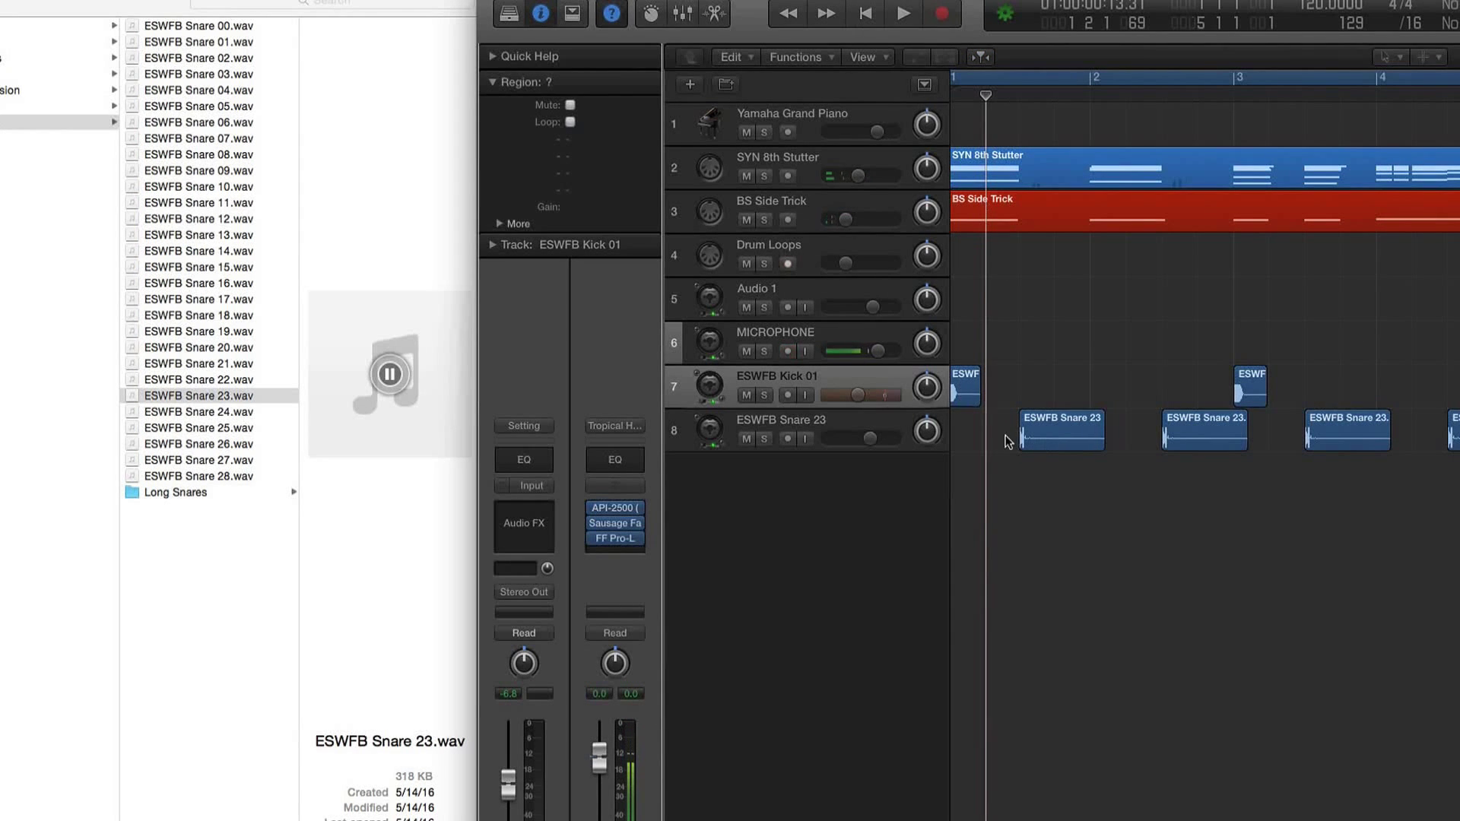
{"action": "left_click_drag", "start_coordinate": [964, 393], "coordinate": [1063, 394]}
{"action": "key", "text": "space"}
{"action": "key", "text": "space"}
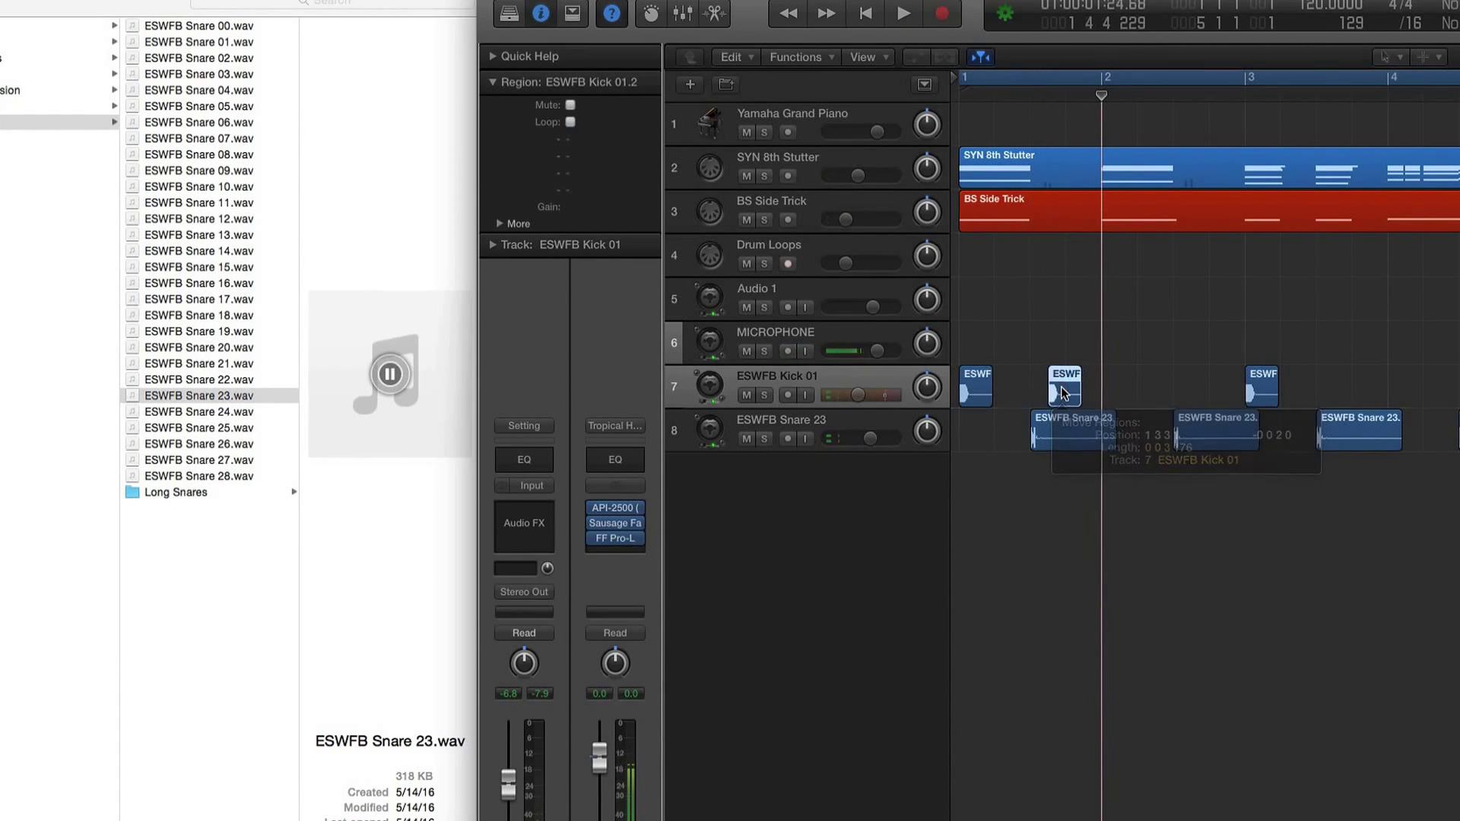
{"action": "key", "text": "space"}
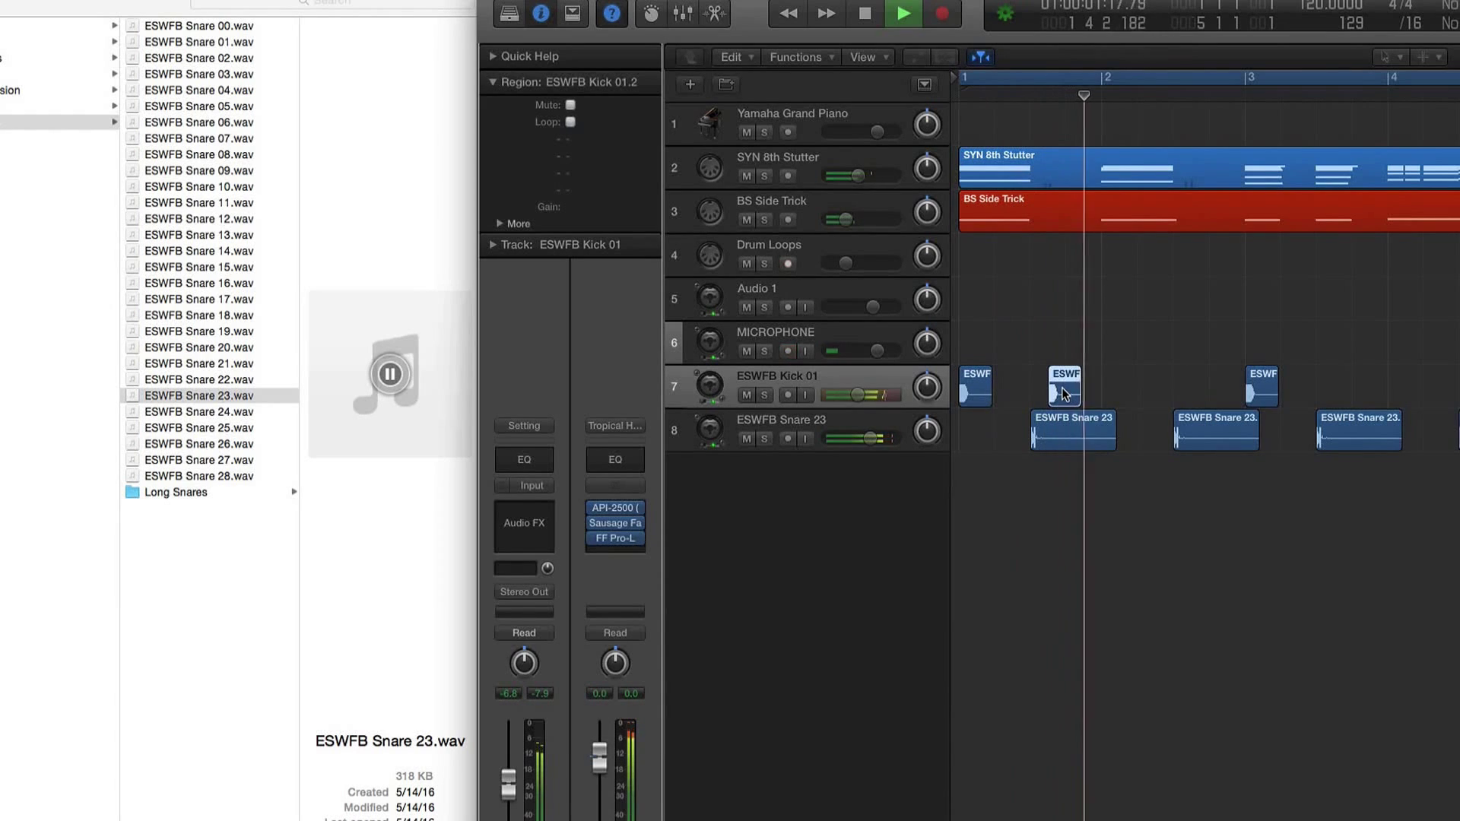
{"action": "key", "text": "space"}
Step: Copy the kick to beat 2 of bar 2 and play the loop to check its placement
{"action": "left_click_drag", "start_coordinate": [1143, 384], "coordinate": [1155, 391]}
{"action": "key", "text": "space"}
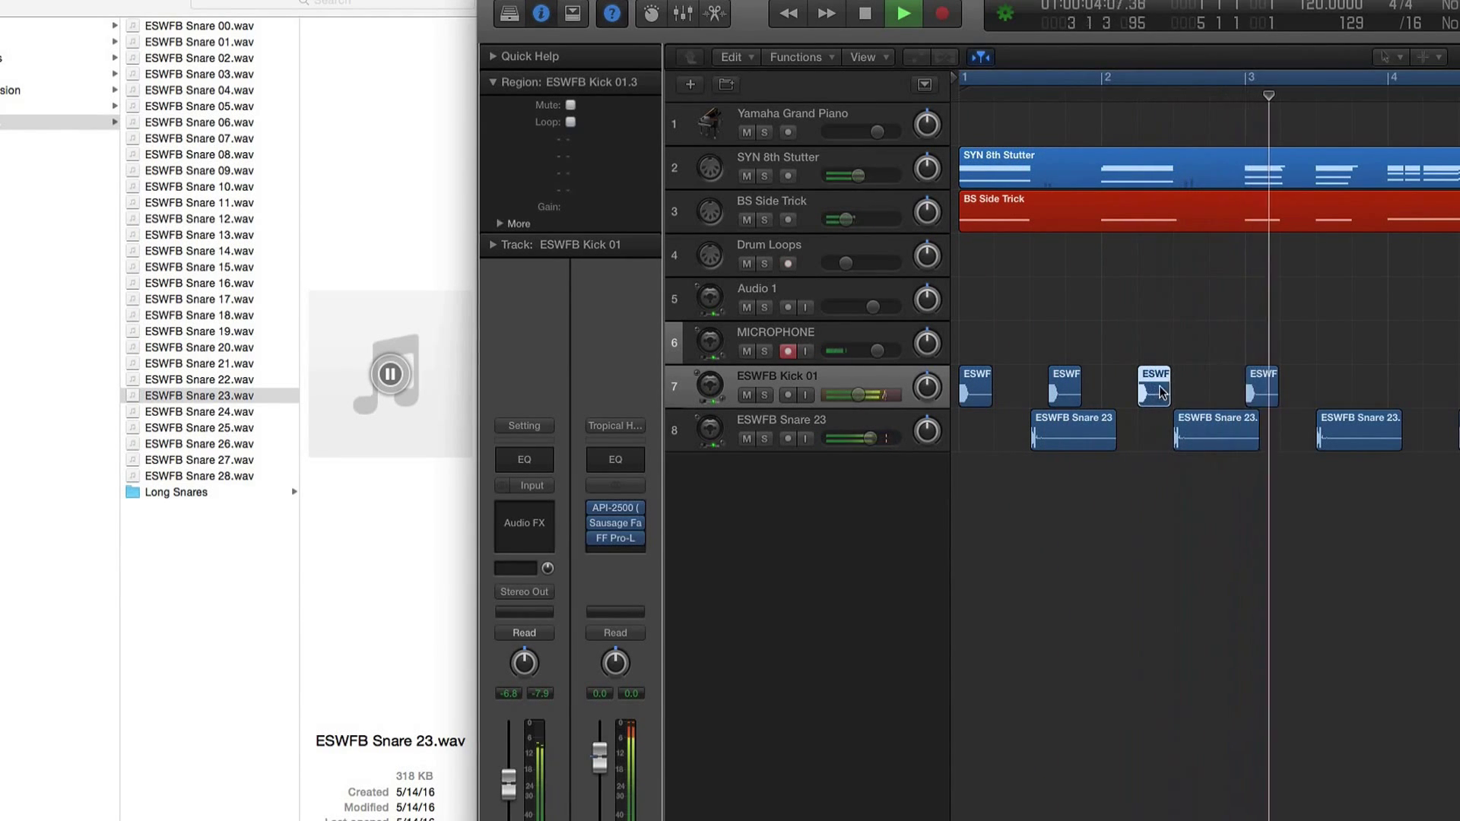
{"action": "scroll", "coordinate": [1156, 391], "scroll_direction": "right", "scroll_amount": 3}
{"action": "scroll", "coordinate": [1156, 392], "scroll_direction": "right", "scroll_amount": 1}
{"action": "key", "text": "space"}
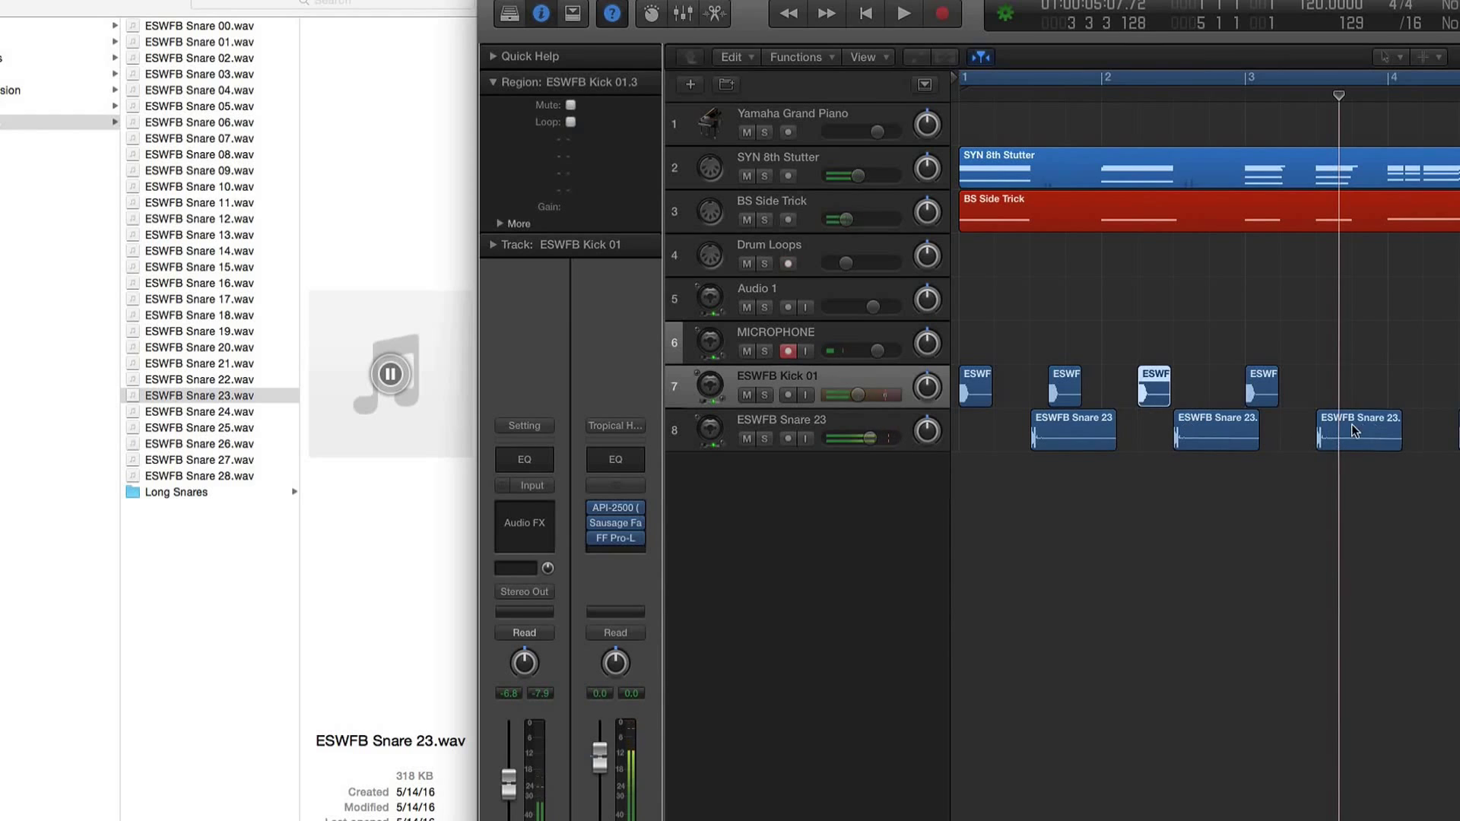
Step: Delete the snare hits in bars 3 and 4 and play the loop from the beginning
{"action": "left_click_drag", "start_coordinate": [1353, 430], "coordinate": [1226, 439]}
{"action": "scroll", "coordinate": [1323, 391], "scroll_direction": "up", "scroll_amount": 5}
{"action": "scroll", "coordinate": [1375, 401], "scroll_direction": "down", "scroll_amount": 10}
{"action": "key", "text": "Delete"}
{"action": "key", "text": "Return"}
{"action": "key", "text": "space"}
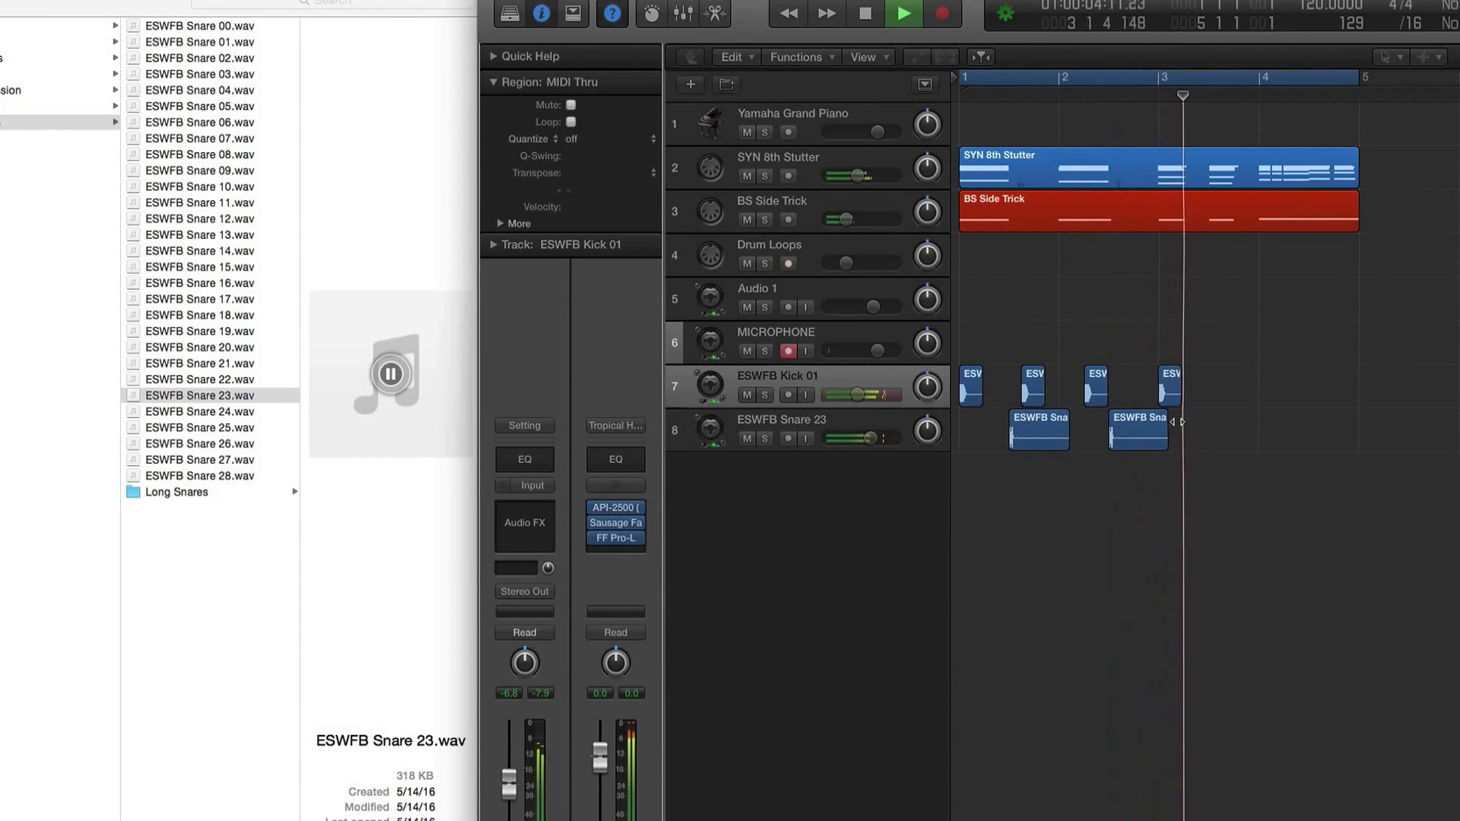
{"action": "key", "text": "space"}
Step: Copy the snare hits of bars 1 and 2 to beat 3 of bars 3 and 4 and play the loop from the beginning
{"action": "left_click", "coordinate": [1031, 436]}
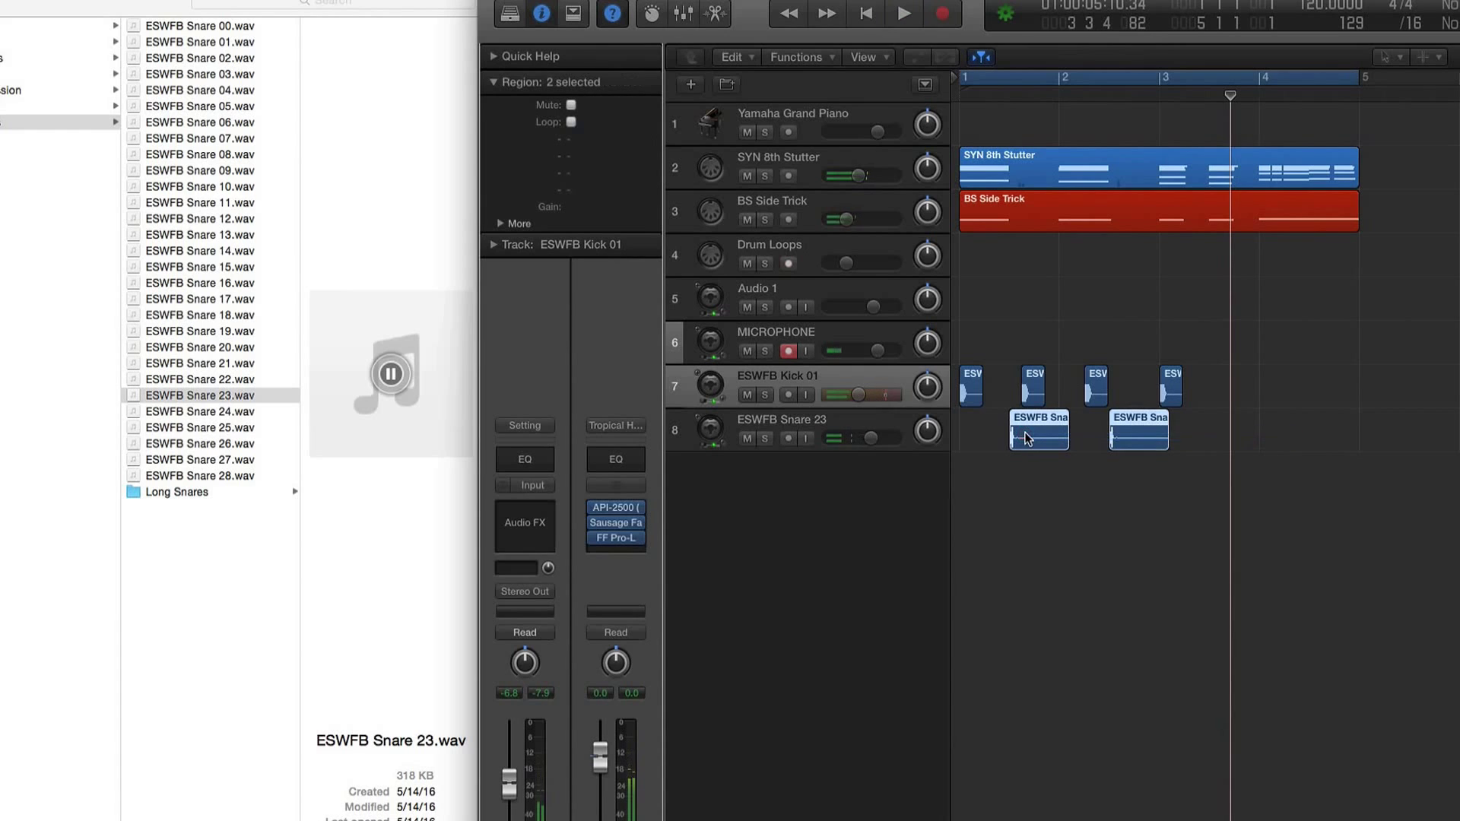
{"action": "left_click_drag", "start_coordinate": [1027, 438], "coordinate": [1090, 443]}
{"action": "left_click_drag", "start_coordinate": [1221, 445], "coordinate": [1218, 451]}
{"action": "key", "text": "Return"}
{"action": "key", "text": "space"}
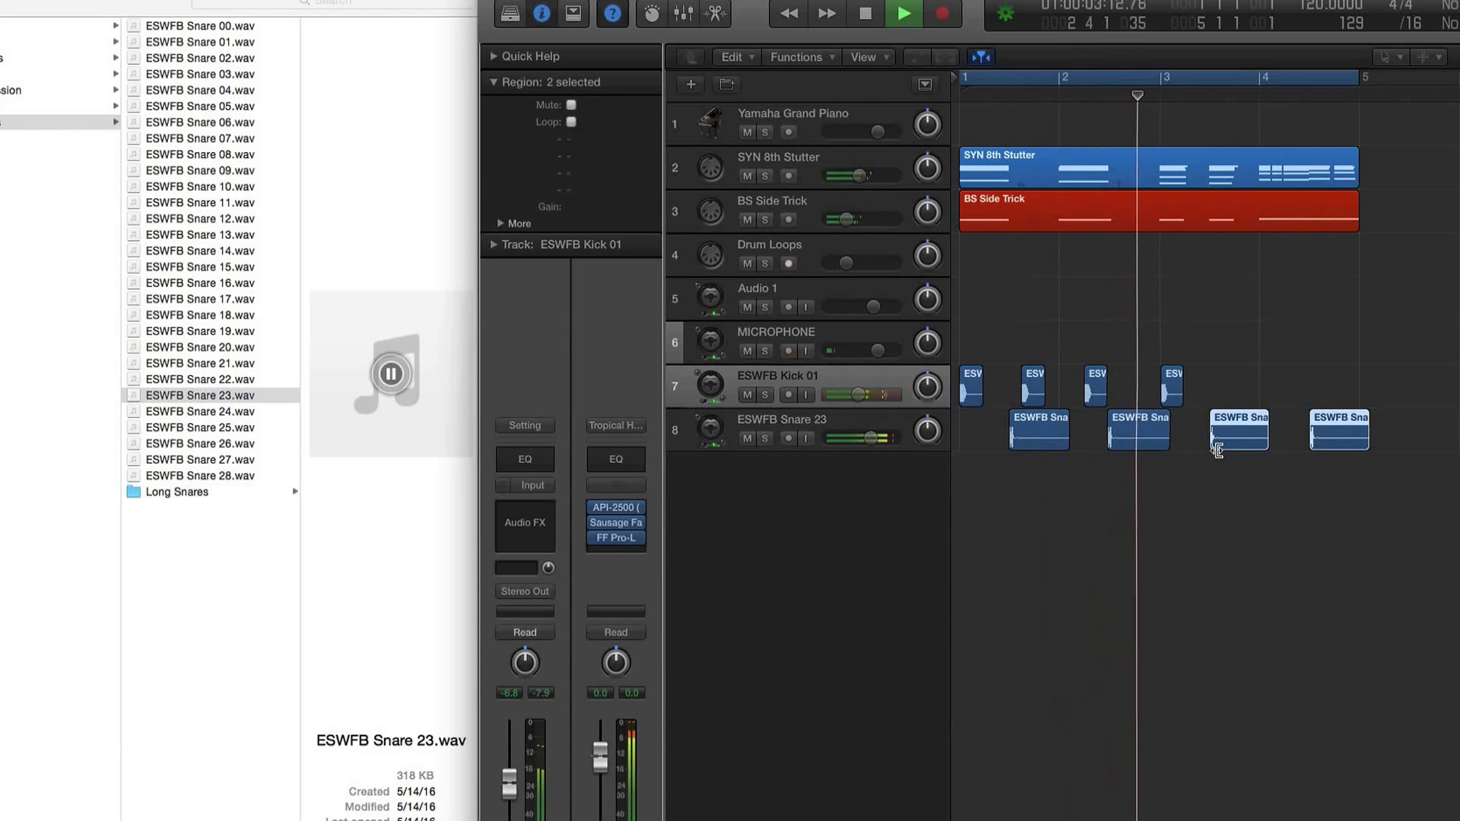
{"action": "left_click", "coordinate": [1218, 392]}
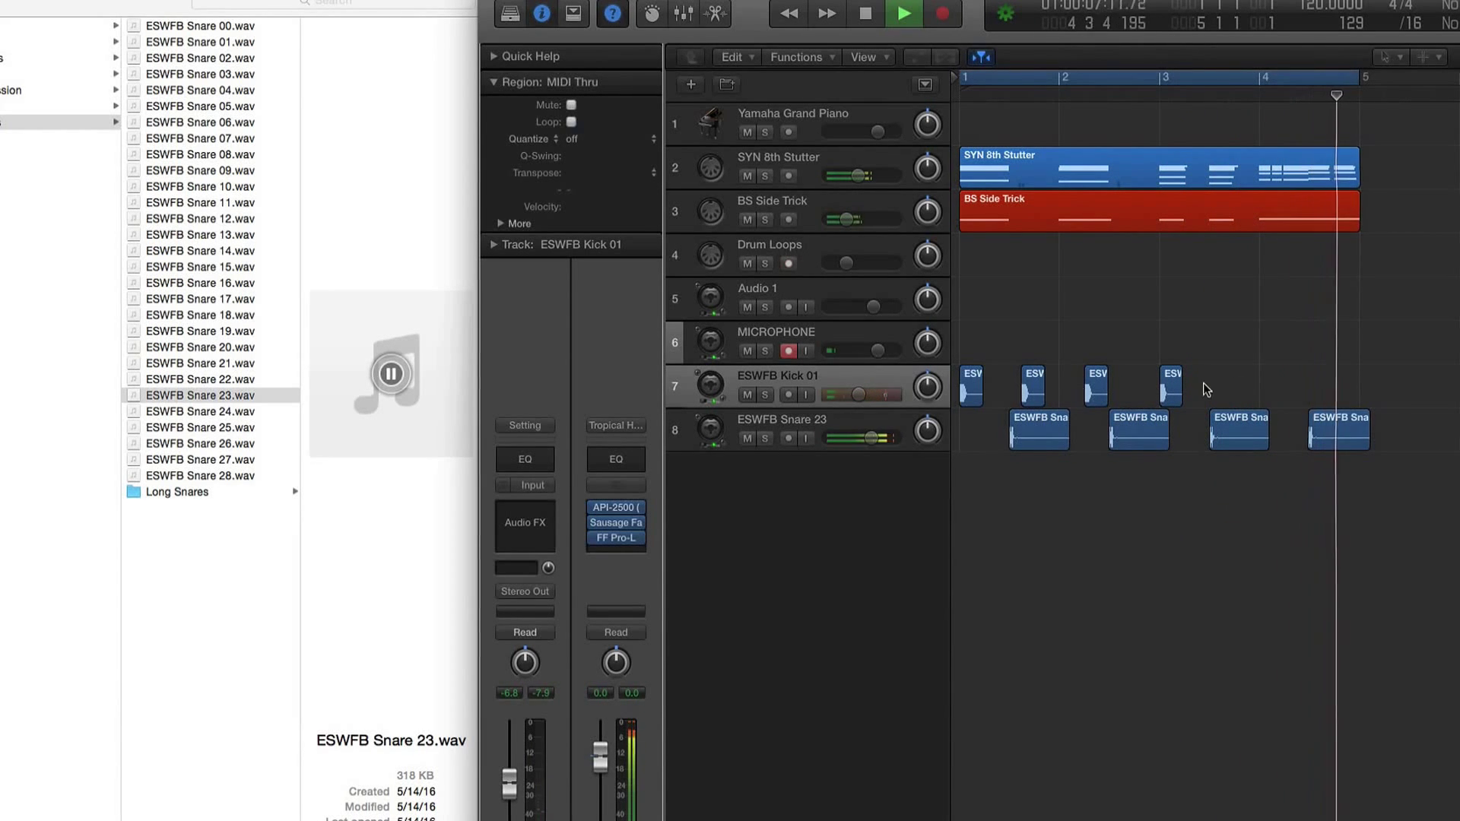
{"action": "scroll", "coordinate": [992, 393], "scroll_direction": "up", "scroll_amount": 2}
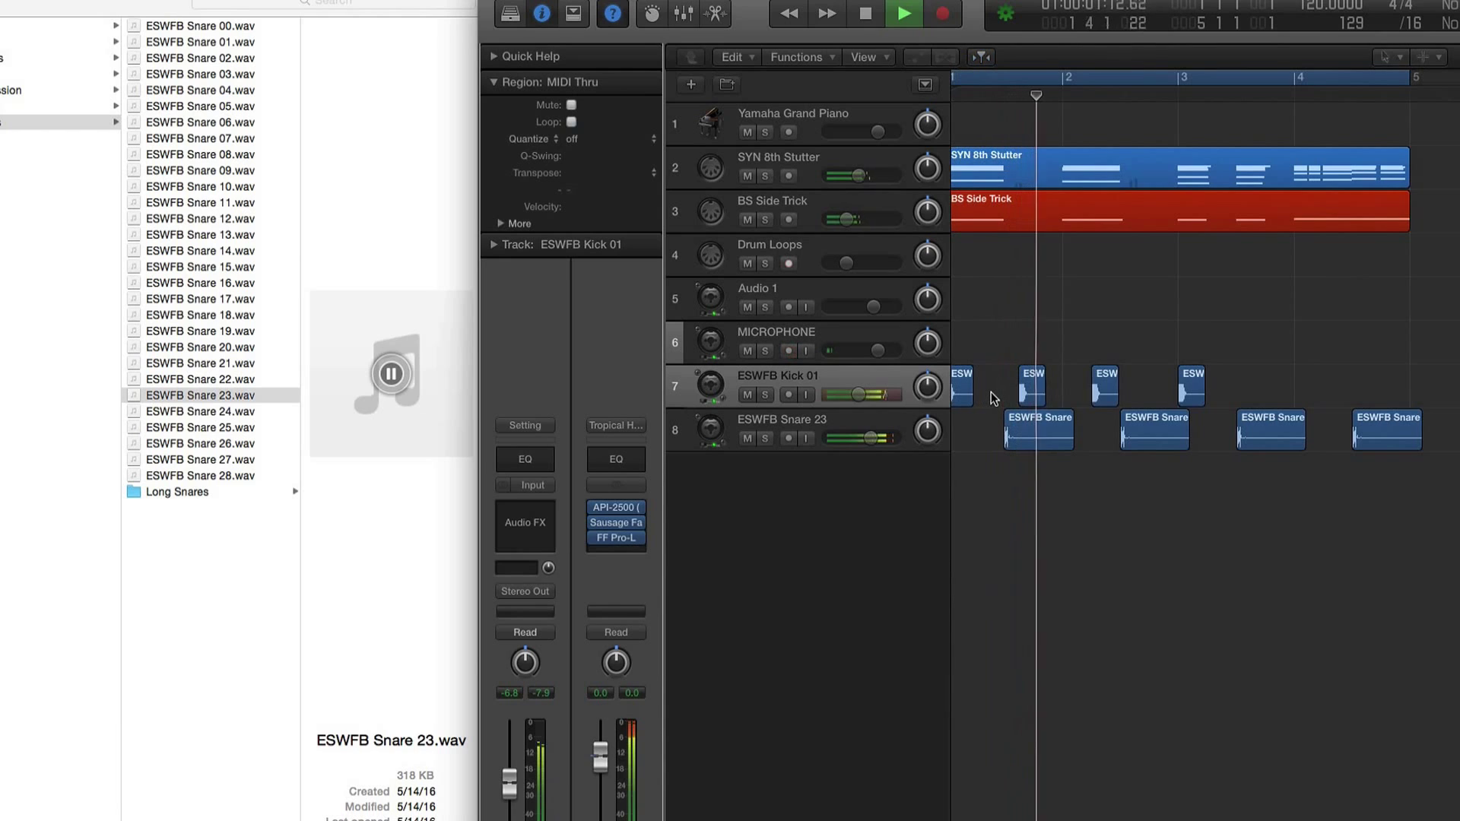
{"action": "key", "text": "space"}
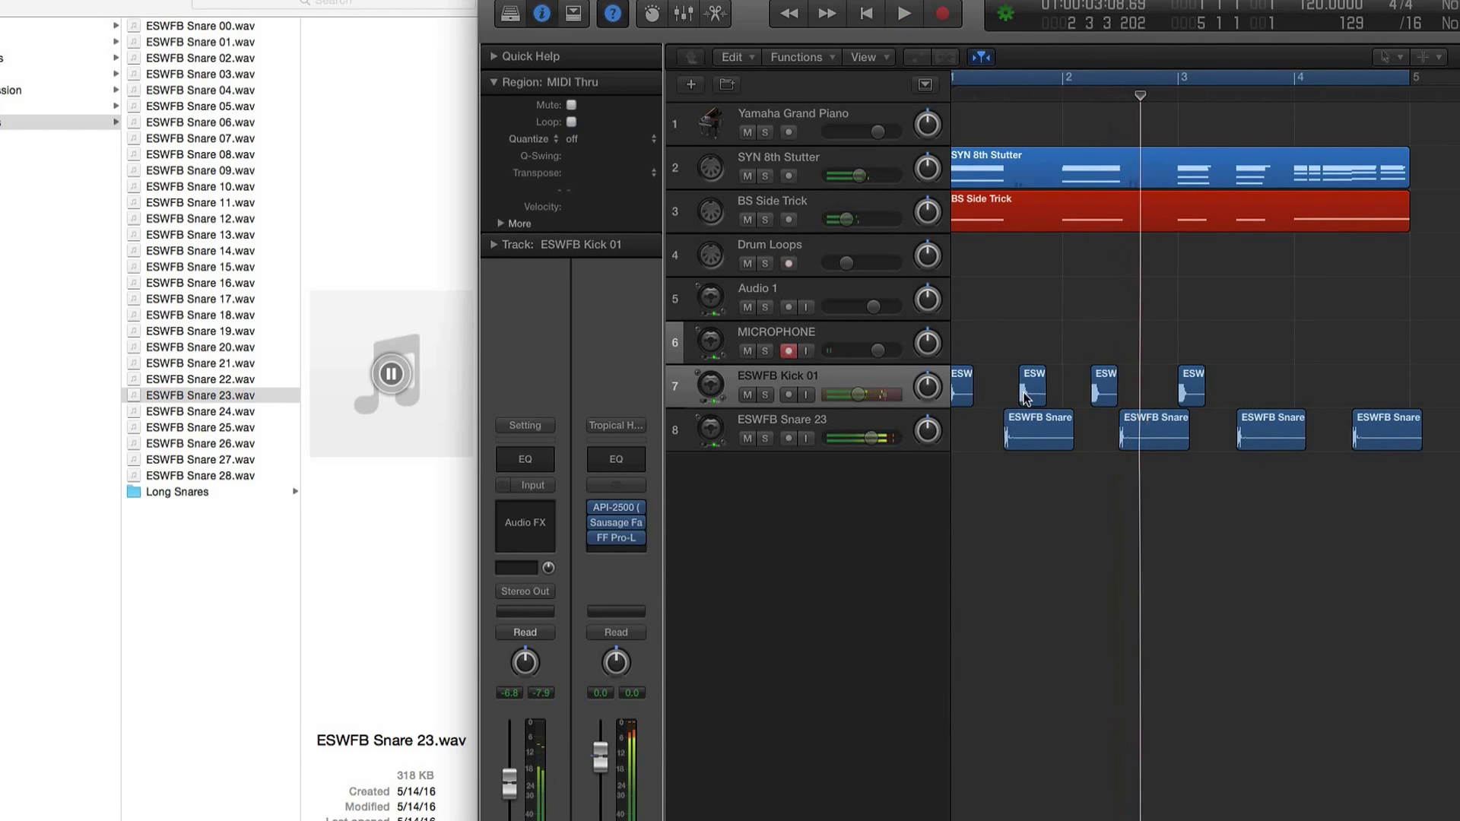
Step: Move the kick at 1 3 3 to the start of bar 2 and play the loop to compare
{"action": "scroll", "coordinate": [1024, 395], "scroll_direction": "left", "scroll_amount": 1}
{"action": "left_click_drag", "start_coordinate": [1044, 391], "coordinate": [1087, 383]}
{"action": "key", "text": "space"}
{"action": "scroll", "coordinate": [1087, 383], "scroll_direction": "up", "scroll_amount": 5}
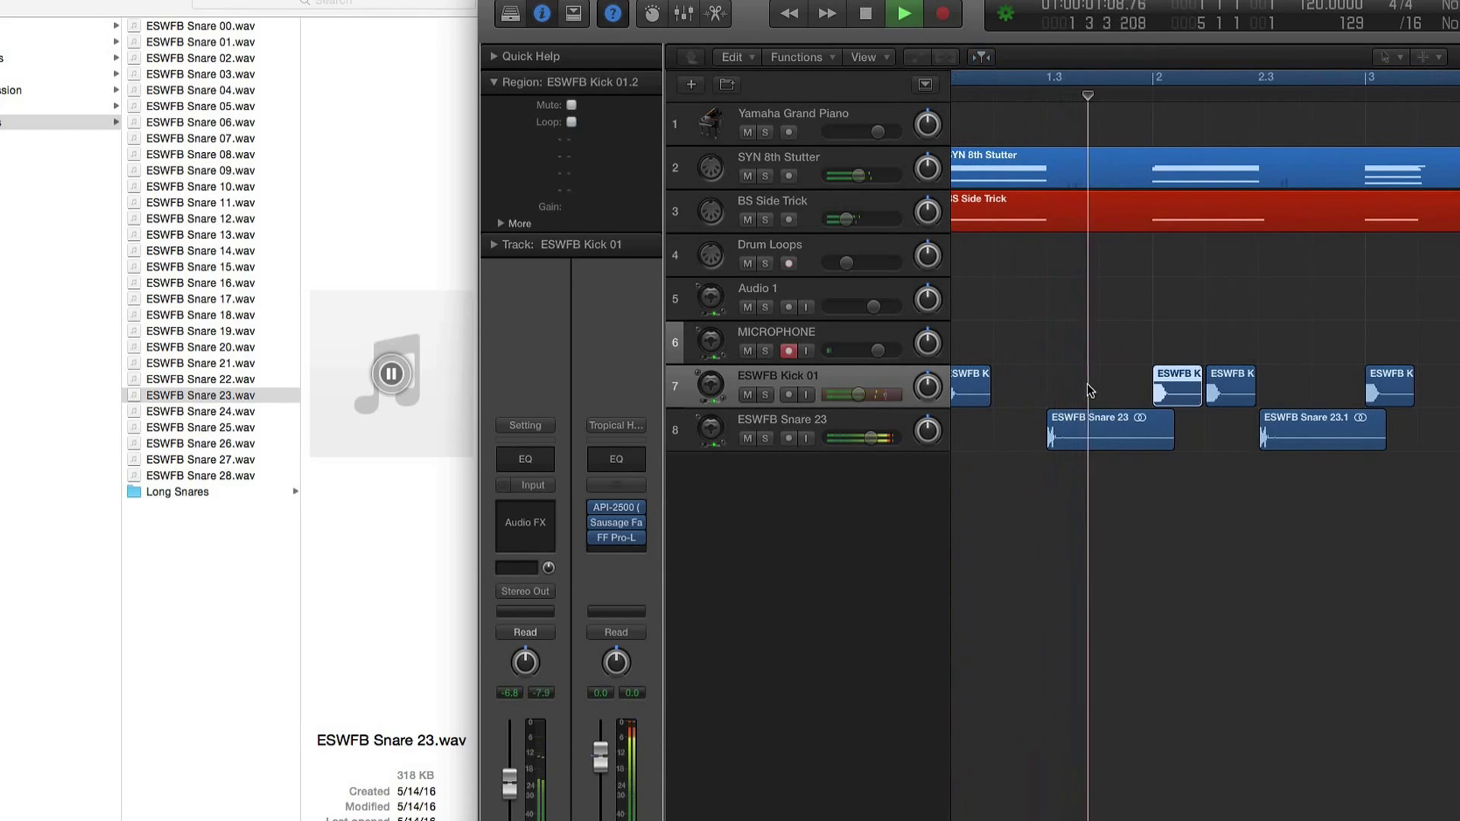
{"action": "scroll", "coordinate": [1088, 384], "scroll_direction": "down", "scroll_amount": 3}
{"action": "key", "text": "space"}
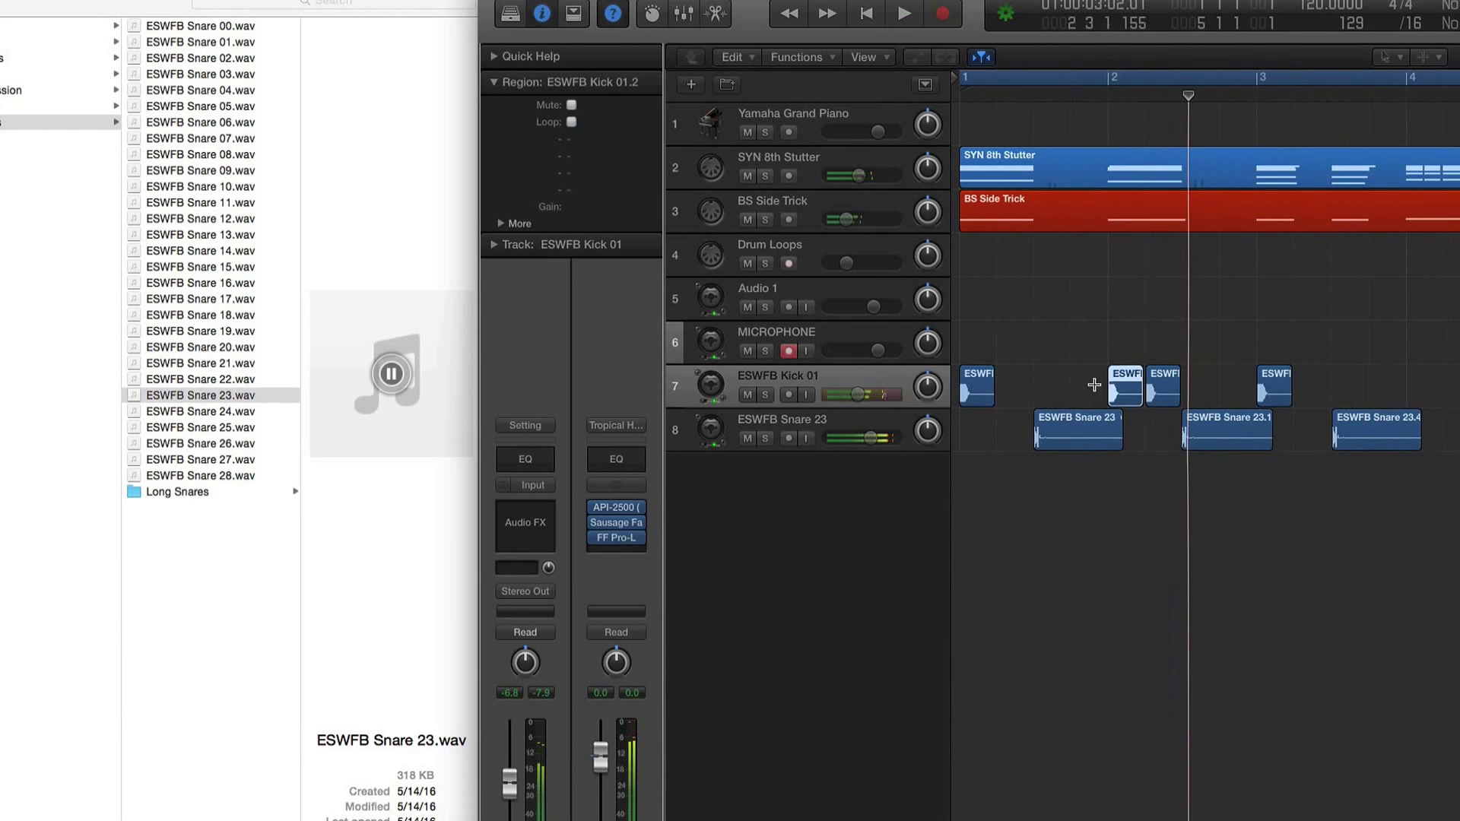
Step: Return the moved kick to 1 3 3, copy a kick to beat 4 of bar 2 and play the loop
{"action": "left_click_drag", "start_coordinate": [1080, 386], "coordinate": [1173, 388]}
{"action": "key", "text": "space"}
{"action": "key", "text": "space"}
{"action": "left_click", "coordinate": [1172, 386]}
{"action": "key", "text": "space"}
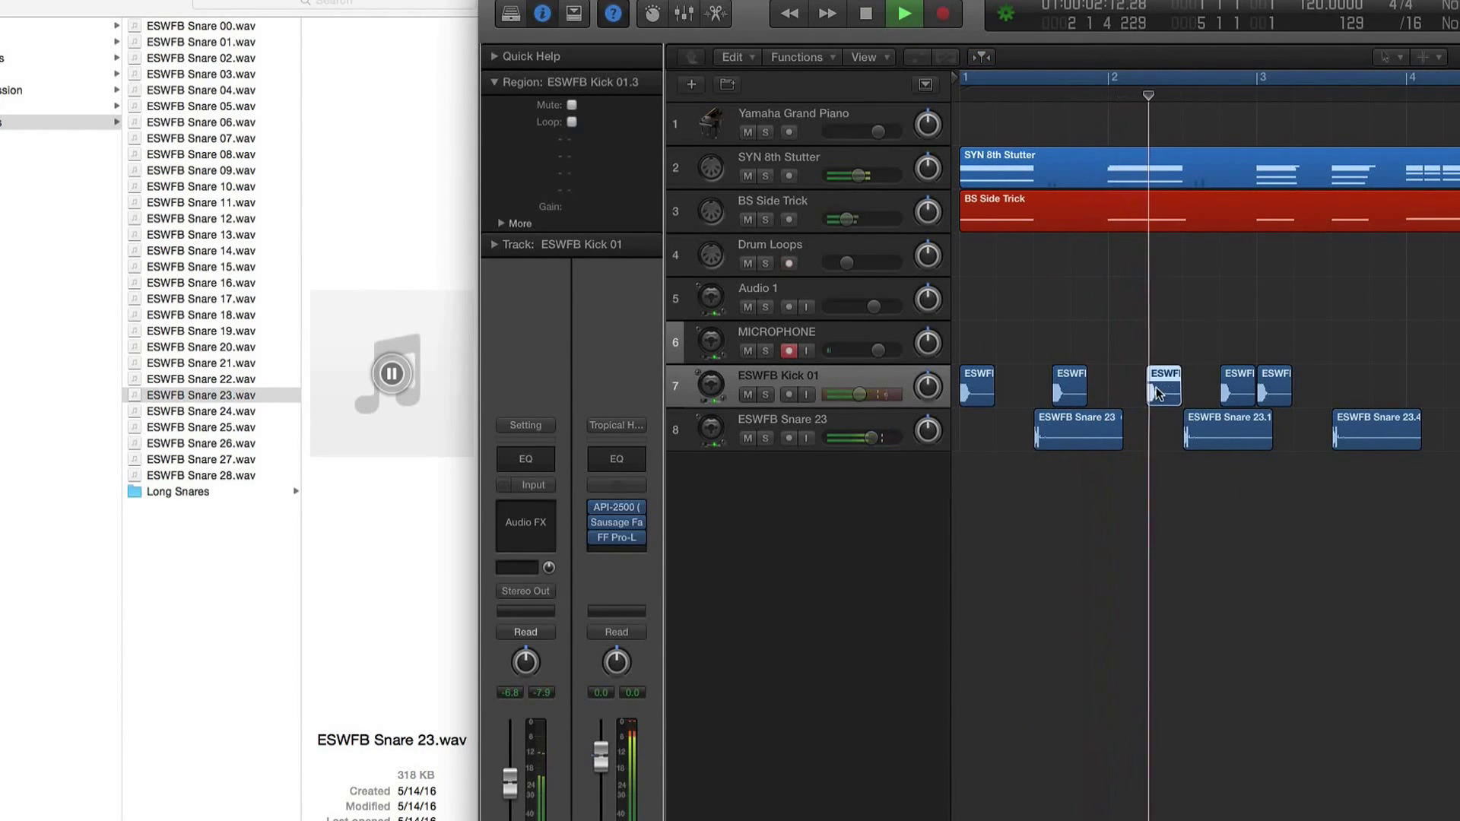
Step: Copy the kick to the offbeat of beat 4 in bar 2, just before bar 3, and play the loop
{"action": "key", "text": "space"}
{"action": "left_click", "coordinate": [1243, 382]}
{"action": "left_click_drag", "start_coordinate": [1248, 390], "coordinate": [1336, 392]}
{"action": "key", "text": "space"}
{"action": "key", "text": "space"}
{"action": "left_click", "coordinate": [1234, 364], "text": "ctrl+alt"}
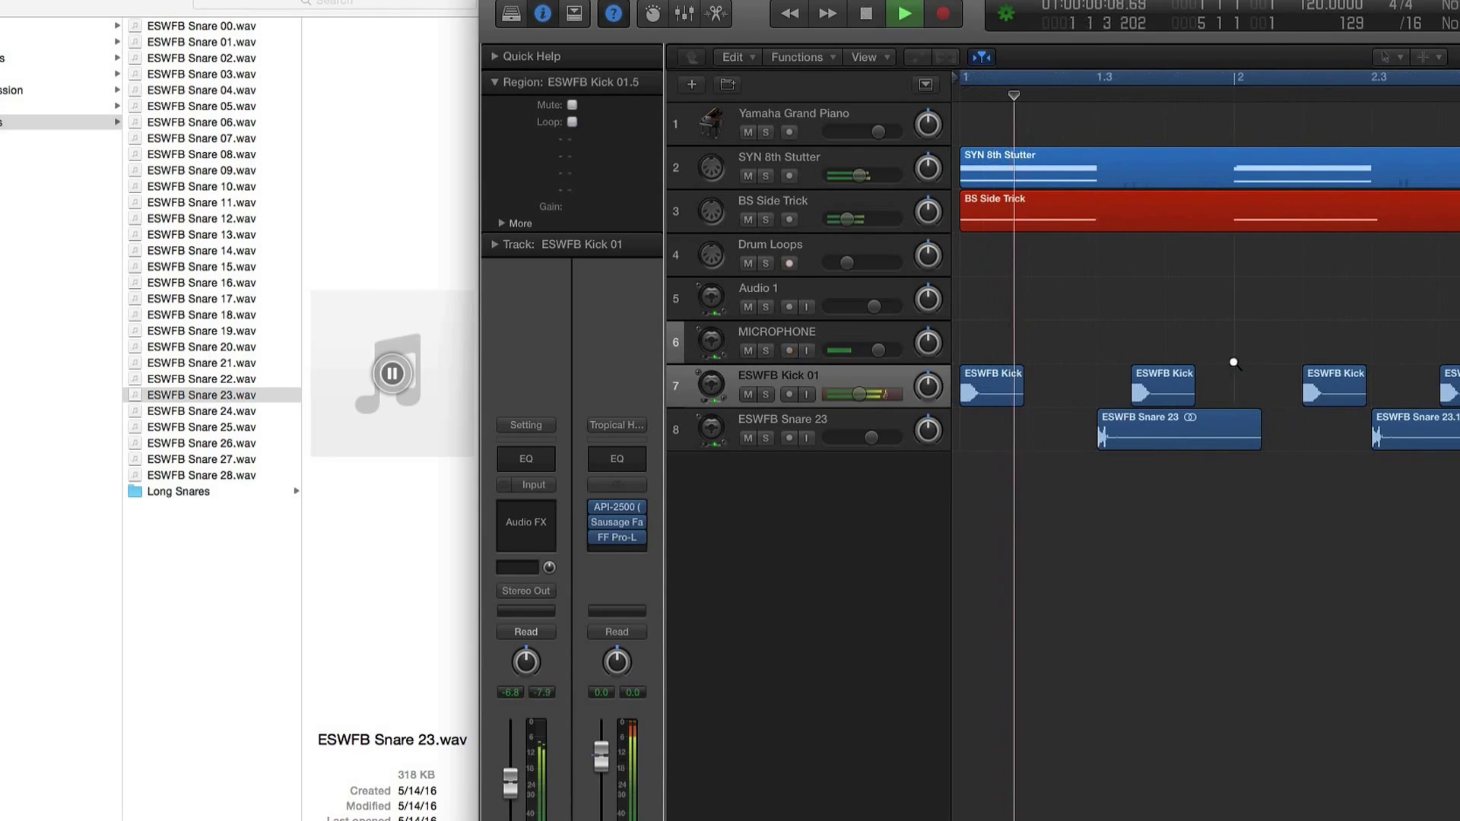
{"action": "scroll", "coordinate": [1209, 384], "scroll_direction": "right", "scroll_amount": 5}
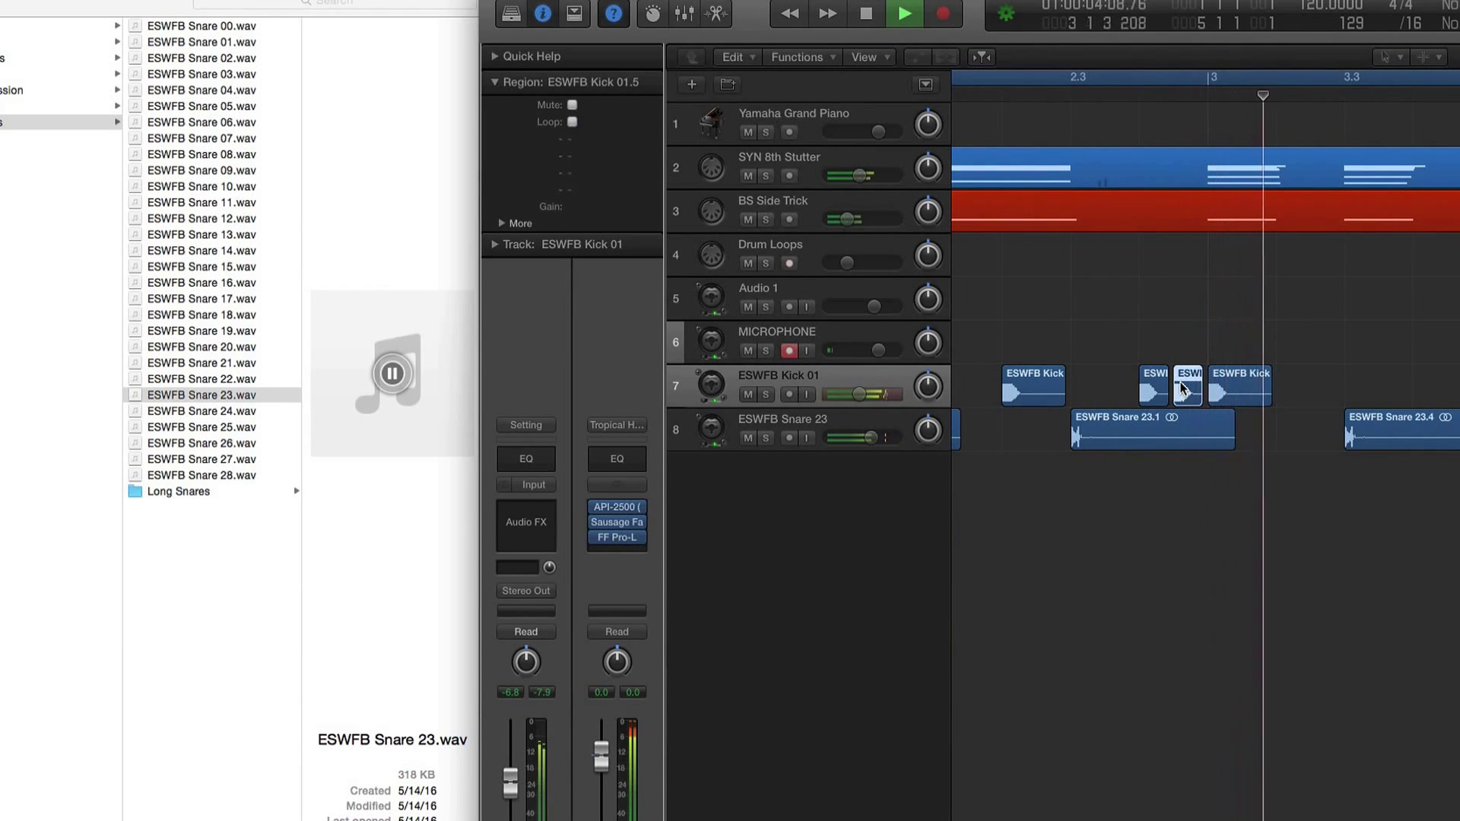
{"action": "left_click_drag", "start_coordinate": [1139, 340], "coordinate": [1185, 388]}
{"action": "key", "text": "space"}
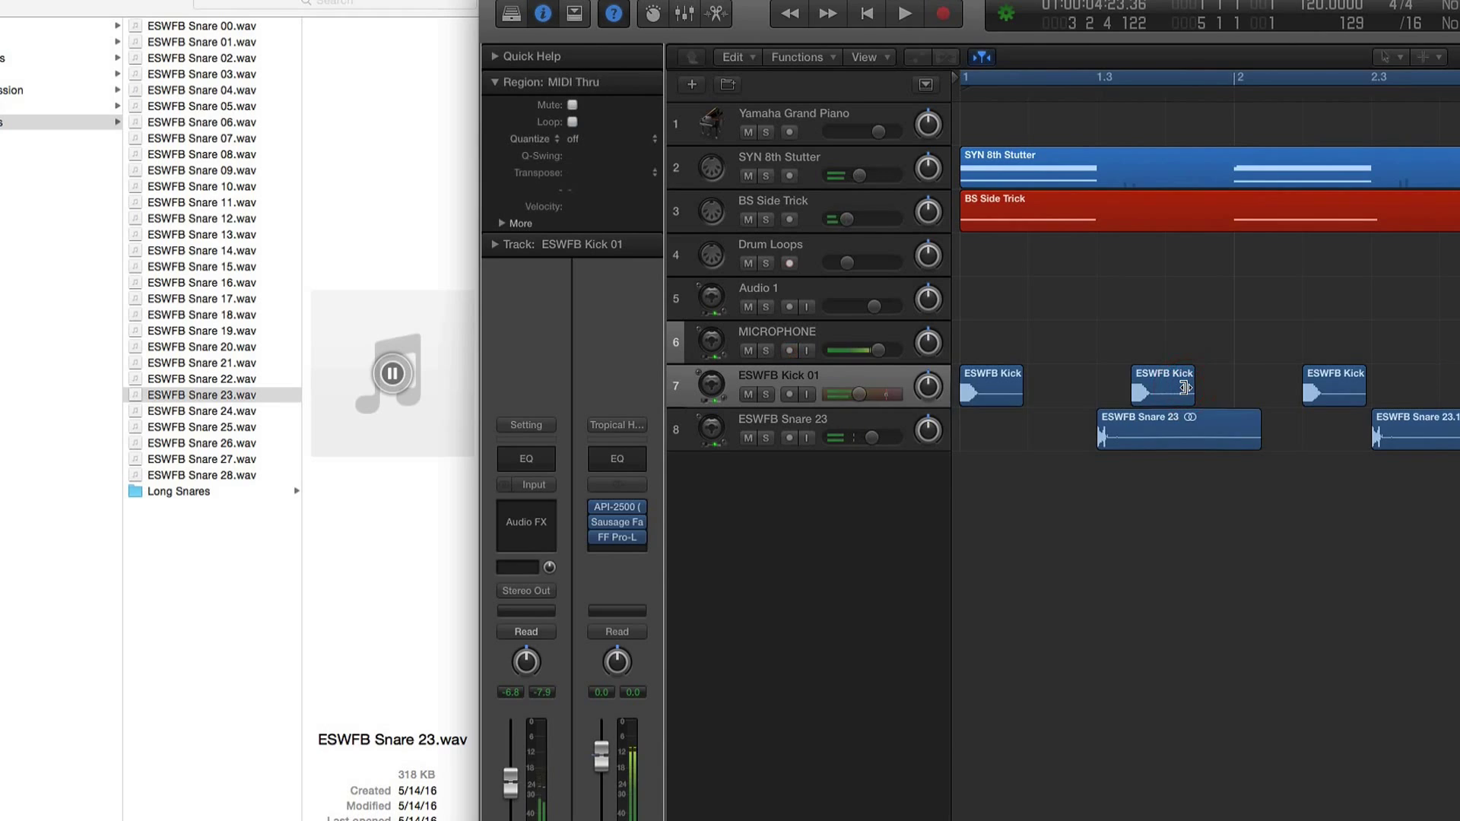
Step: Delete the extra kicks on beat 4 of bar 2 and undo the removal of the kick at the start of bar 3
{"action": "key", "text": "super+Left"}
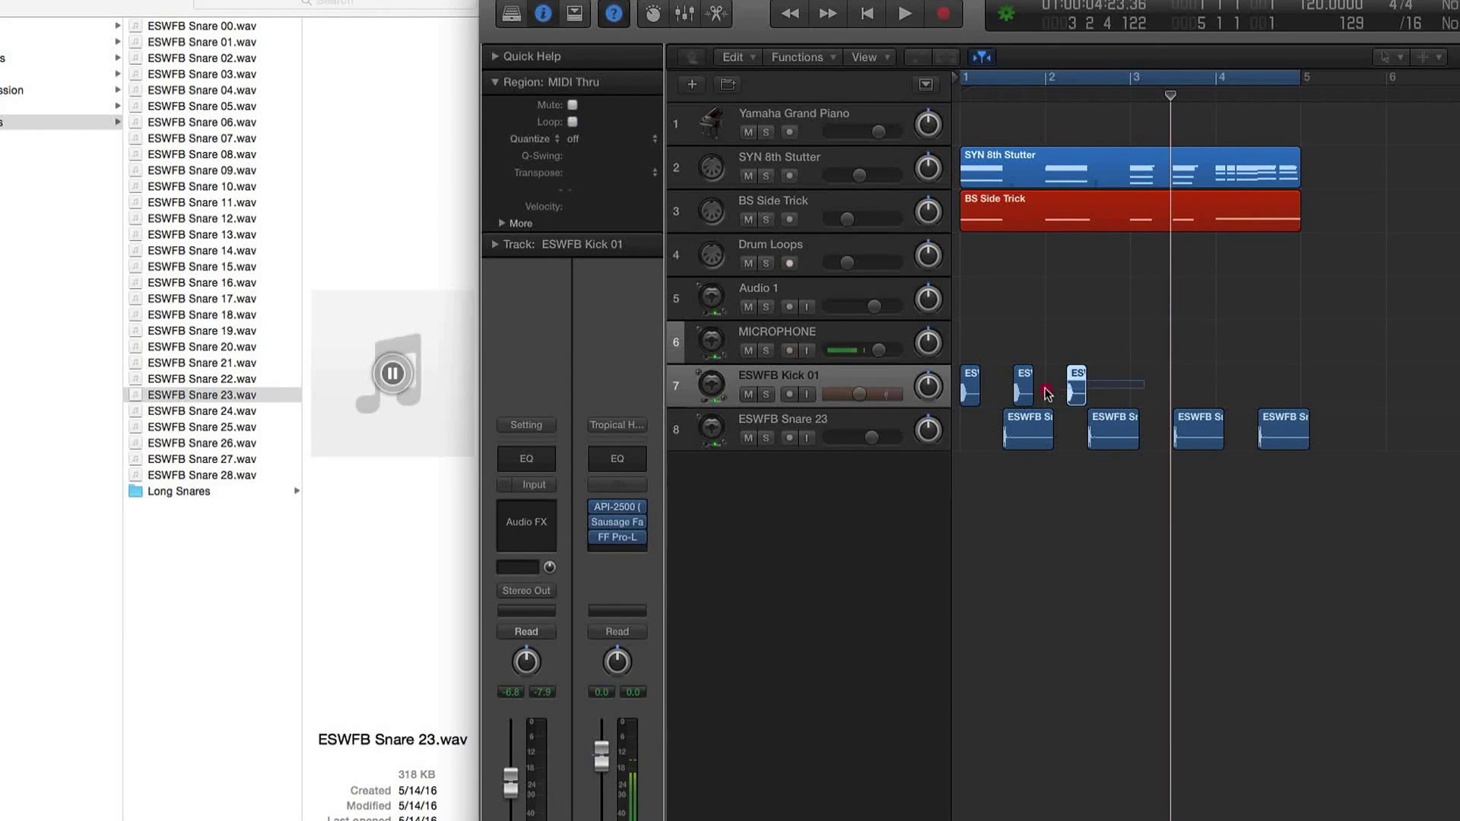
{"action": "left_click_drag", "start_coordinate": [1065, 391], "coordinate": [1144, 387]}
{"action": "key", "text": "super+z"}
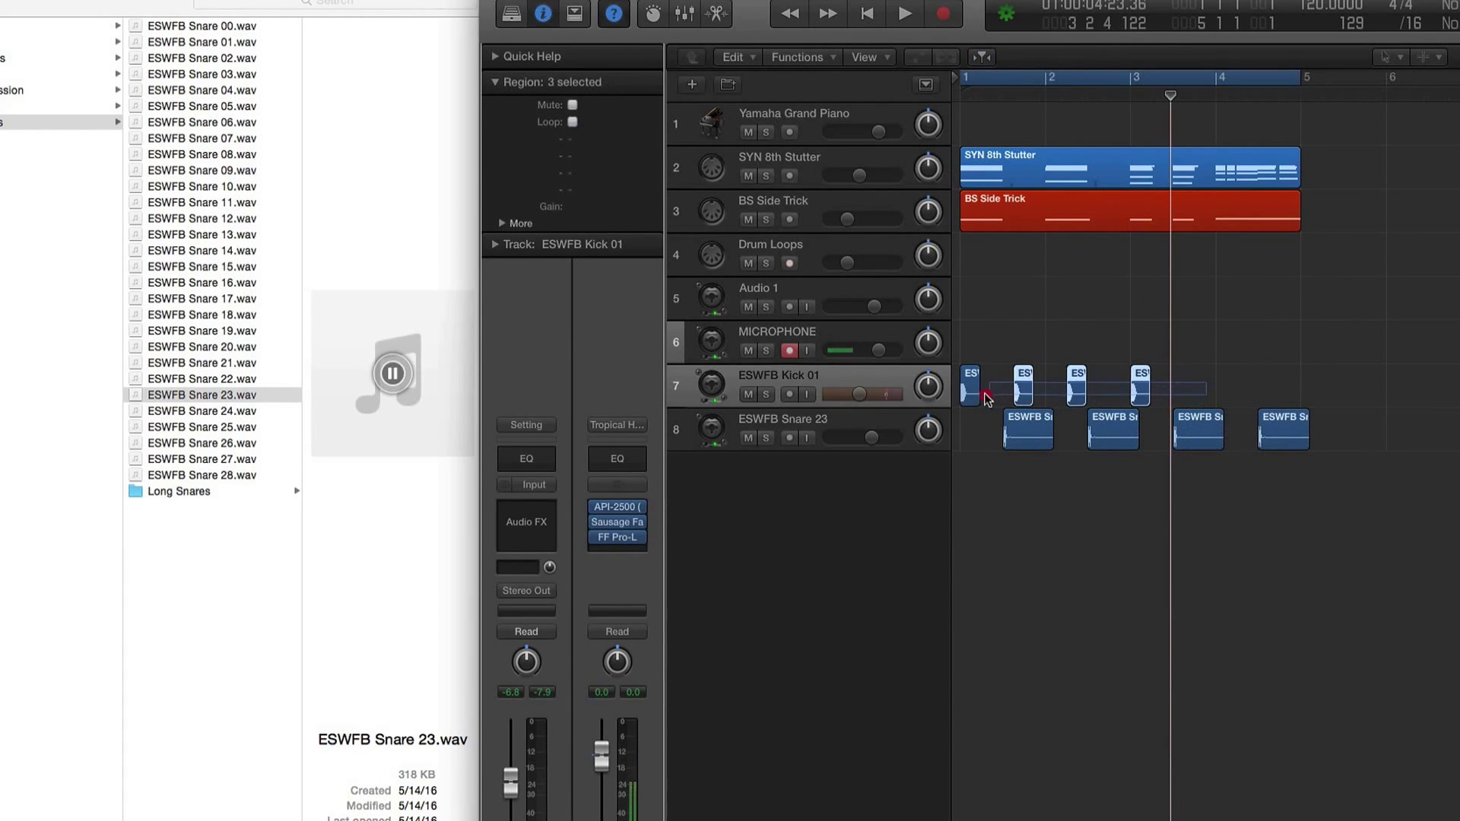
Step: Select all four kicks, copy the pattern to start at bar 4 and play the loop
{"action": "left_click_drag", "start_coordinate": [970, 393], "coordinate": [1265, 406]}
{"action": "key", "text": "space"}
{"action": "scroll", "coordinate": [1255, 402], "scroll_direction": "up", "scroll_amount": 5}
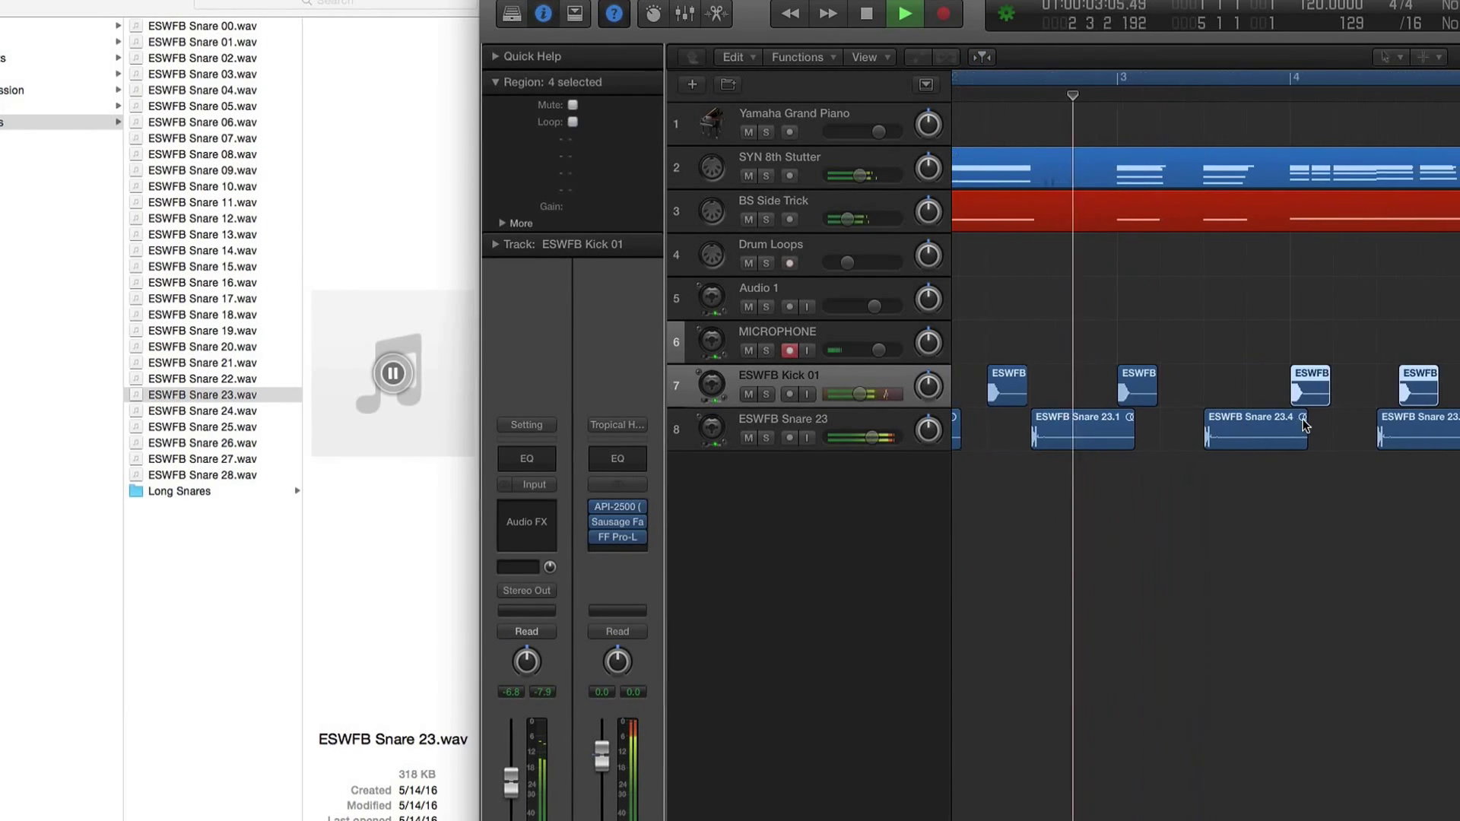
{"action": "scroll", "coordinate": [1308, 419], "scroll_direction": "right", "scroll_amount": 3}
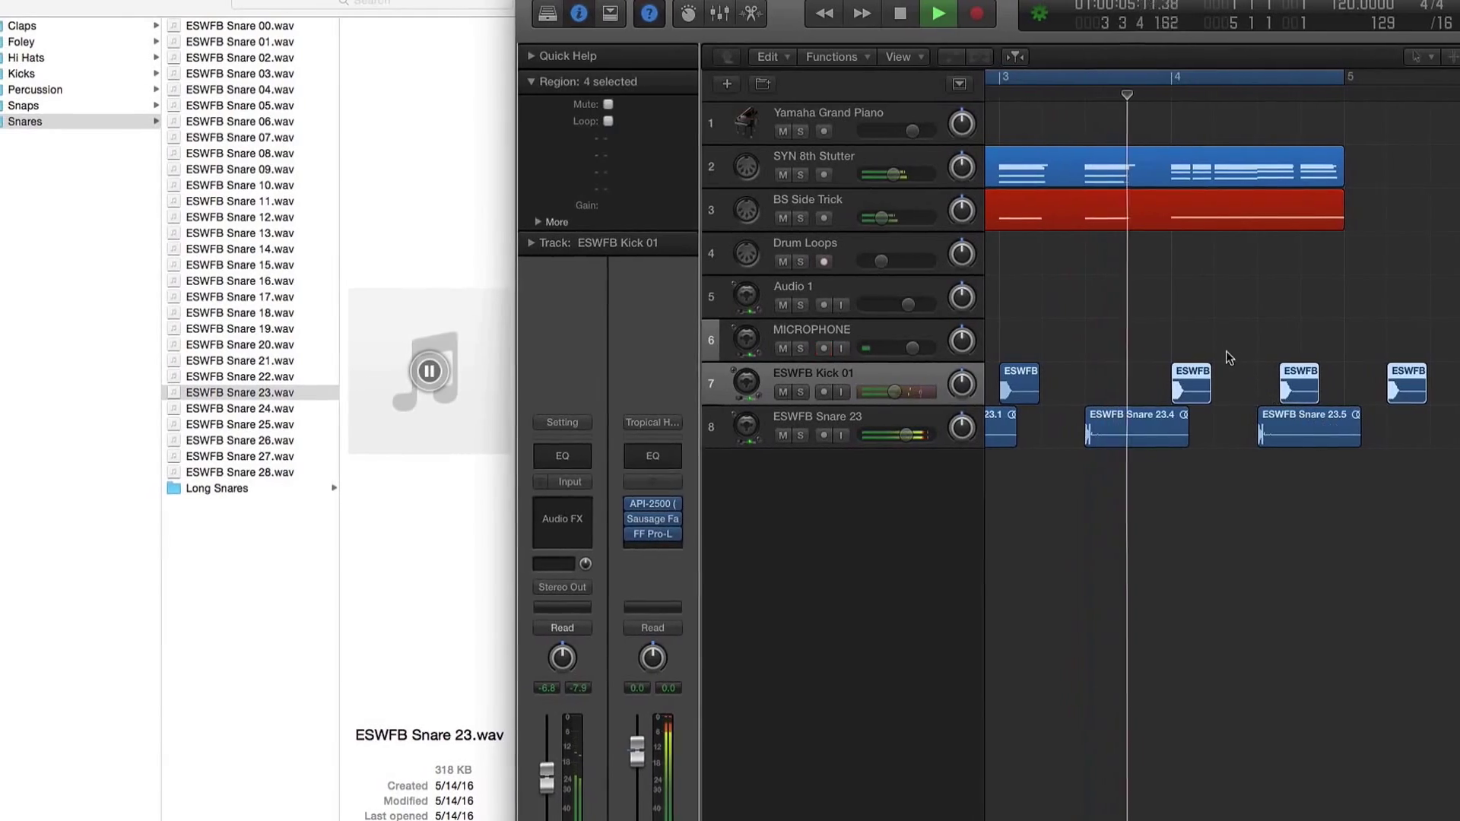
{"action": "left_click", "coordinate": [1192, 356]}
{"action": "key", "text": "space"}
Step: Delete the kick copies from bar 4 onward and the snare hits in bars 3 and 4, and play the loop from the beginning
{"action": "key", "text": "Return"}
{"action": "scroll", "coordinate": [1163, 390], "scroll_direction": "down", "scroll_amount": 5}
{"action": "left_click_drag", "start_coordinate": [1274, 447], "coordinate": [1108, 389]}
{"action": "key", "text": "Delete"}
{"action": "scroll", "coordinate": [1158, 390], "scroll_direction": "up", "scroll_amount": 5}
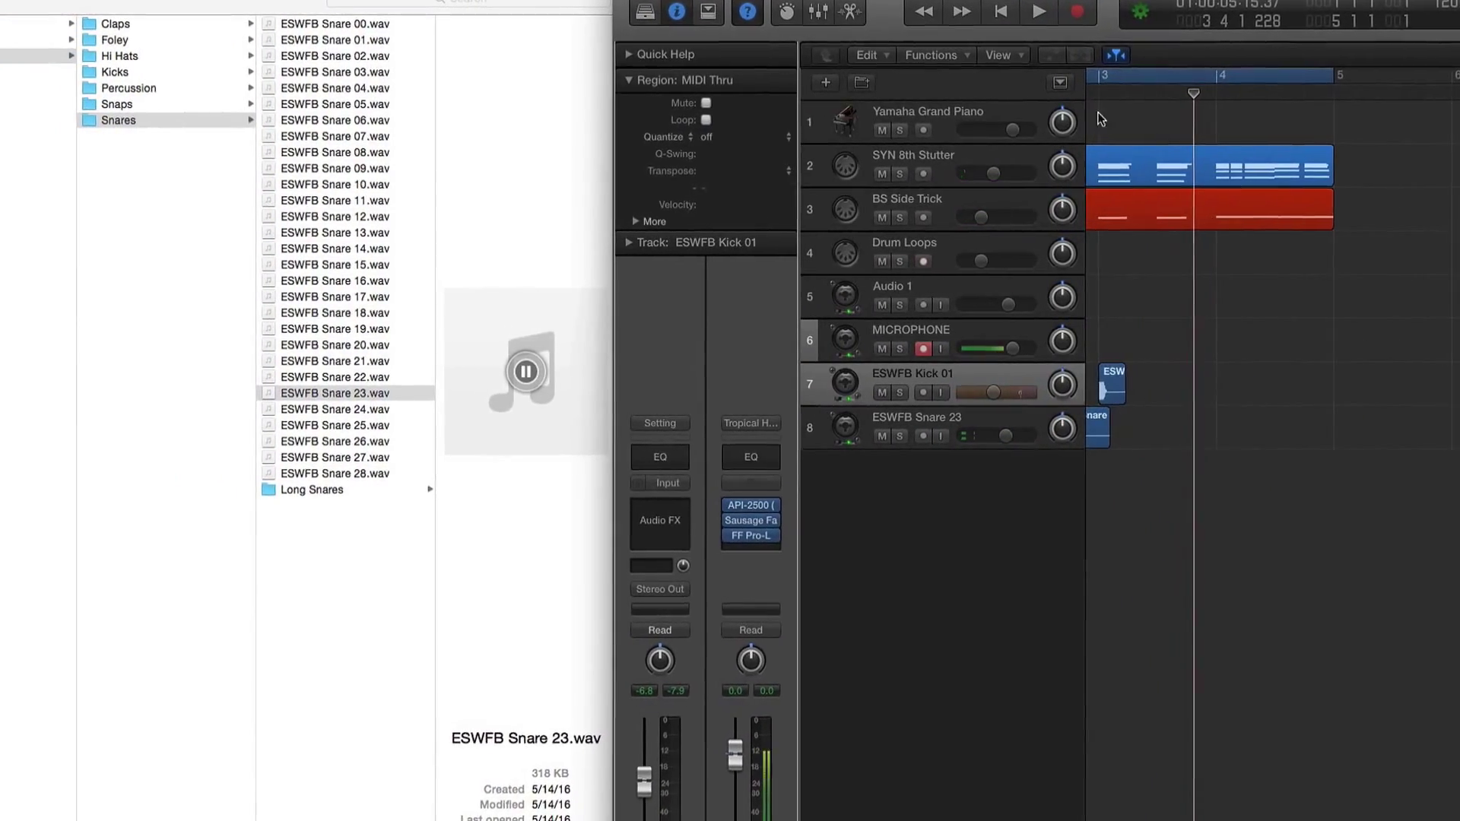
{"action": "scroll", "coordinate": [1158, 389], "scroll_direction": "right", "scroll_amount": 3}
{"action": "scroll", "coordinate": [1279, 355], "scroll_direction": "left", "scroll_amount": 3}
{"action": "key", "text": "space"}
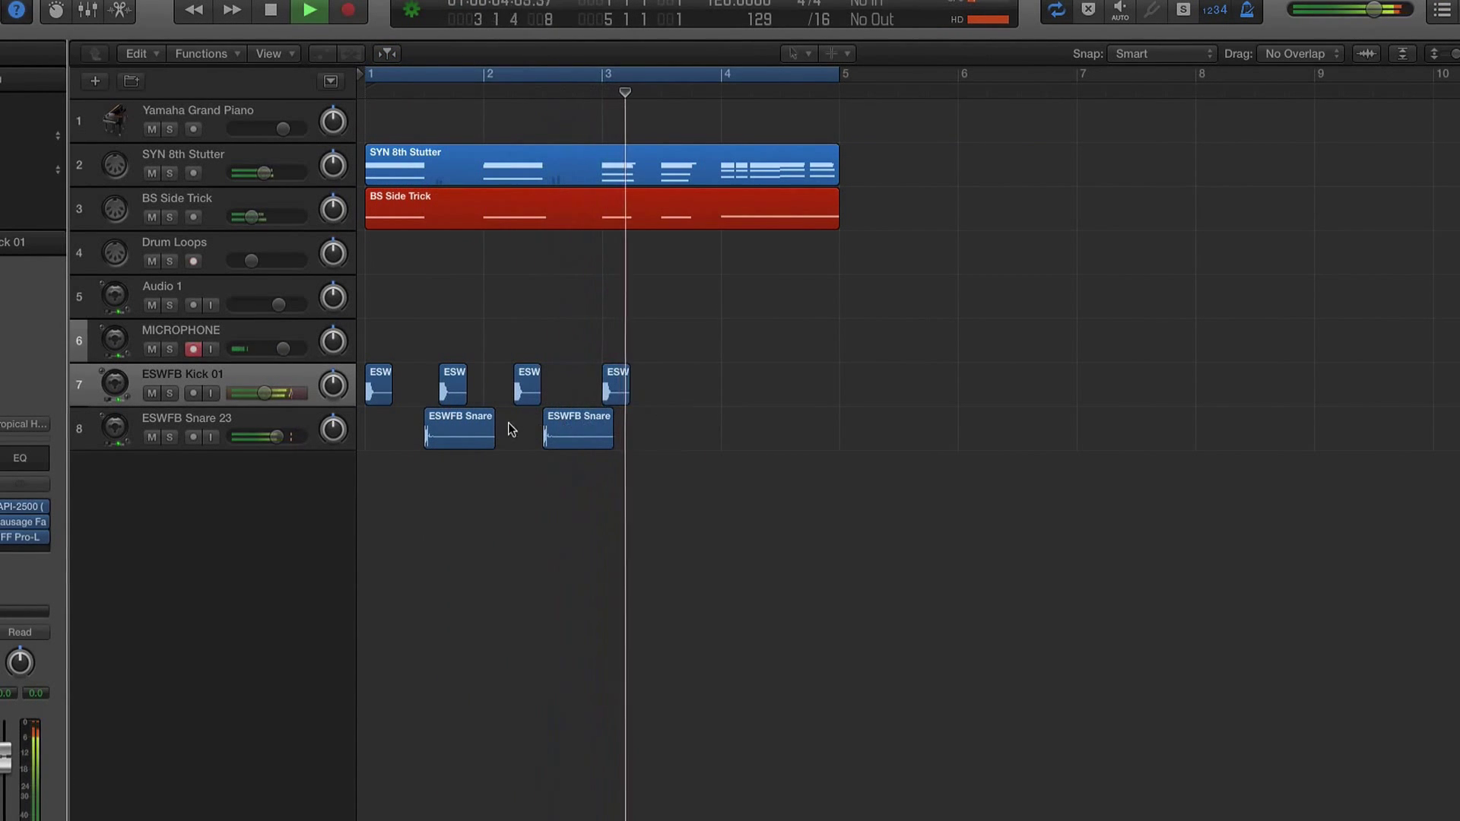
Step: Copy the first snare hit to beat 3 of bar 3 and play the loop from the beginning
{"action": "left_click", "coordinate": [459, 429]}
{"action": "key", "text": "space"}
{"action": "left_click_drag", "start_coordinate": [459, 430], "coordinate": [692, 432]}
{"action": "key", "text": "Return"}
{"action": "key", "text": "space"}
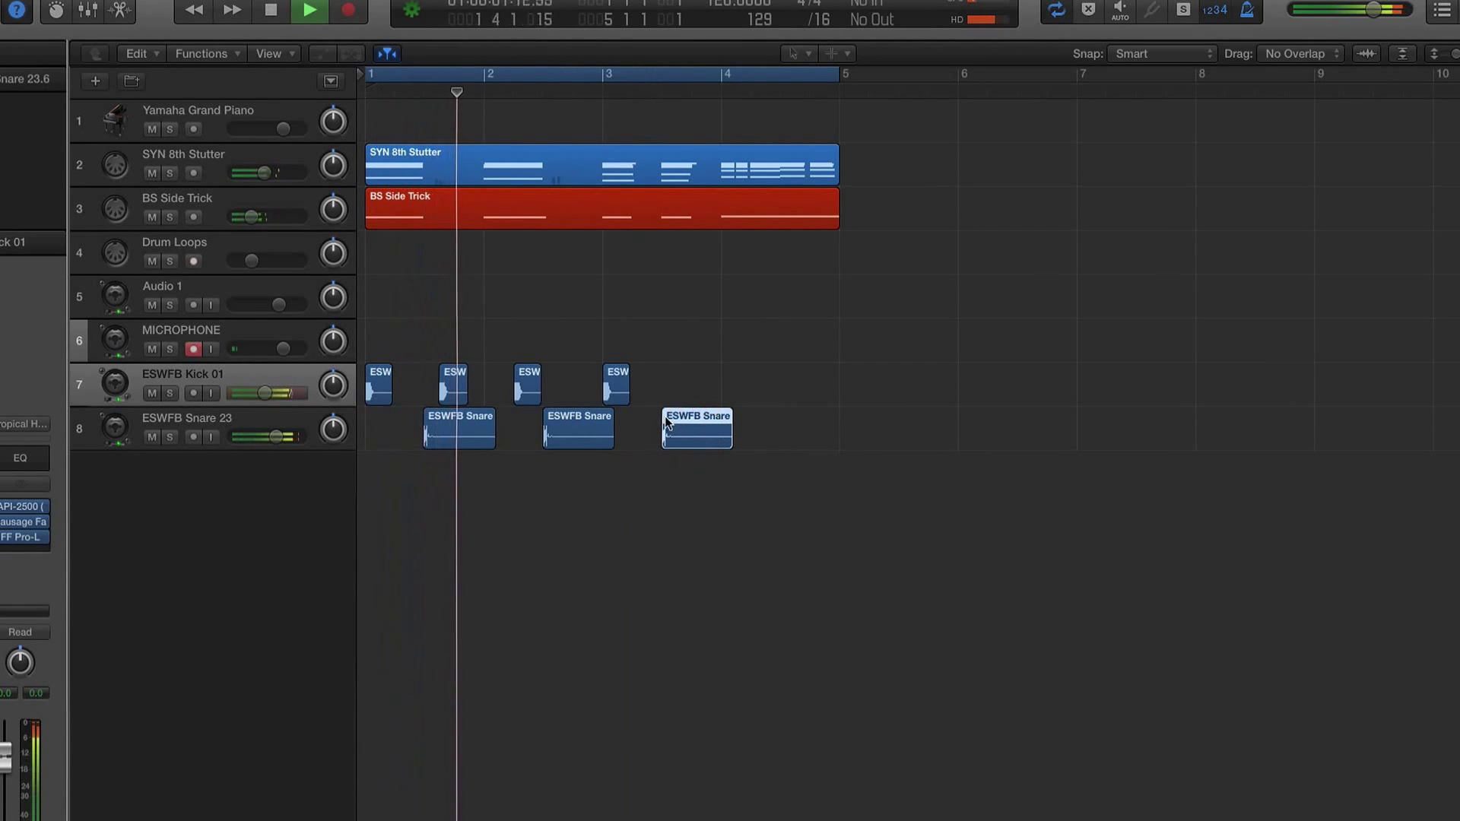
Step: Copy the bar 3 kick to the offbeat of beat 3 in that bar (position 3 3 3) and restart playback
{"action": "left_click_drag", "start_coordinate": [621, 380], "coordinate": [695, 381]}
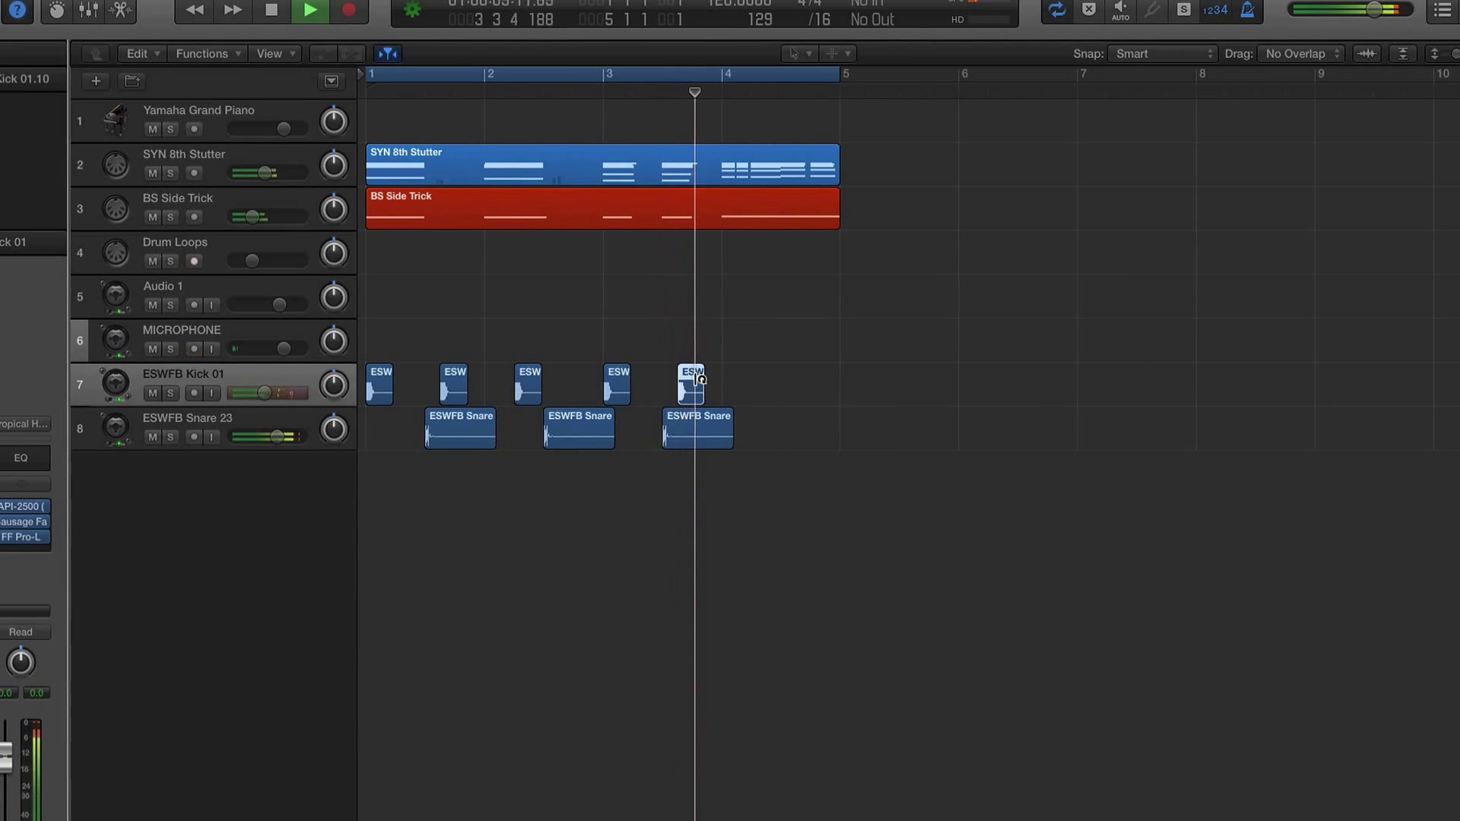
{"action": "key", "text": "space"}
{"action": "key", "text": "space"}
Step: Open the SYN 8th Stutter region in the Piano Roll and mute the chord notes on beat 3 of bar 3
{"action": "left_click", "coordinate": [717, 167]}
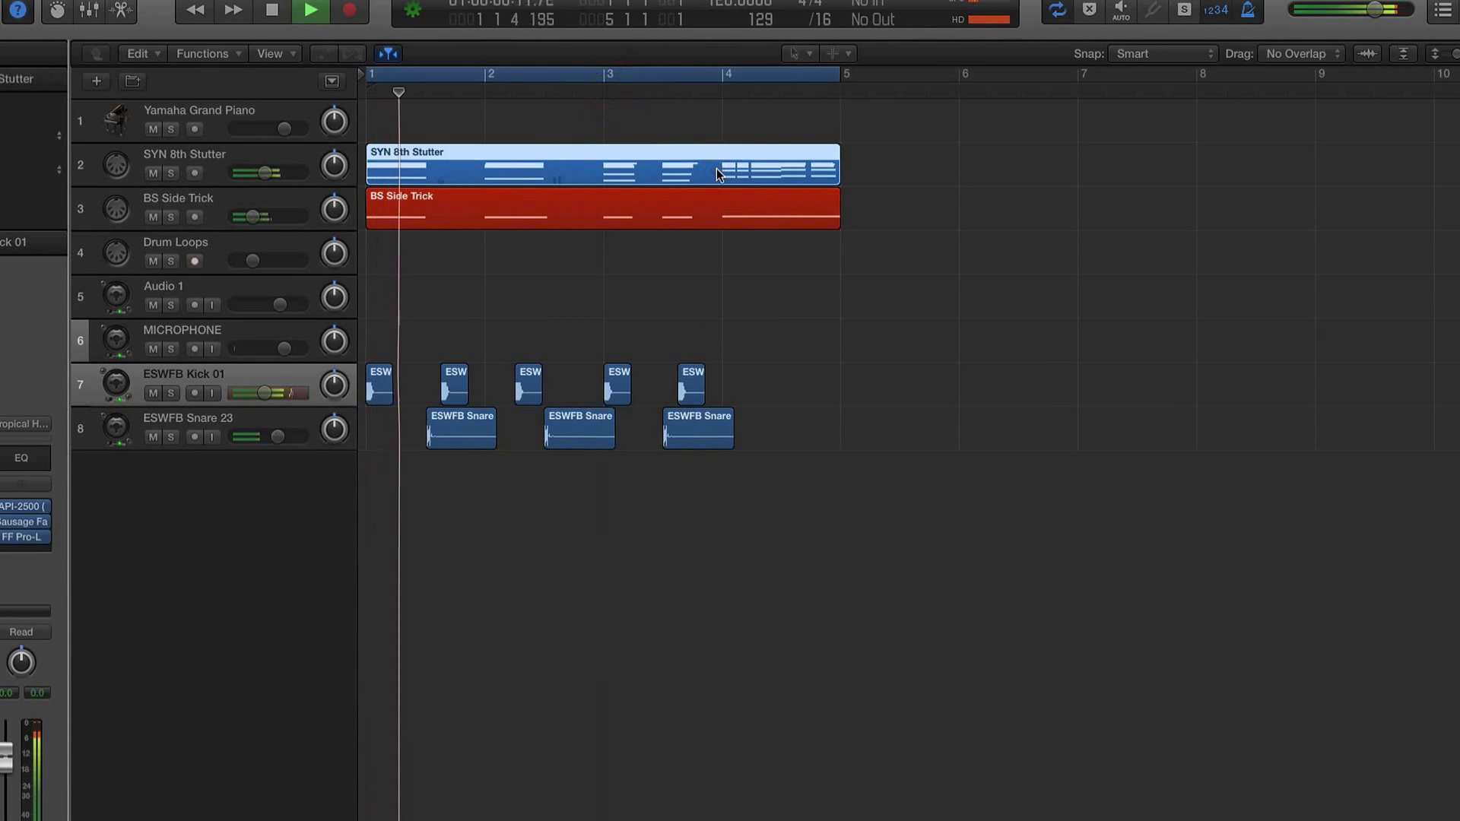
{"action": "double_click", "coordinate": [716, 169]}
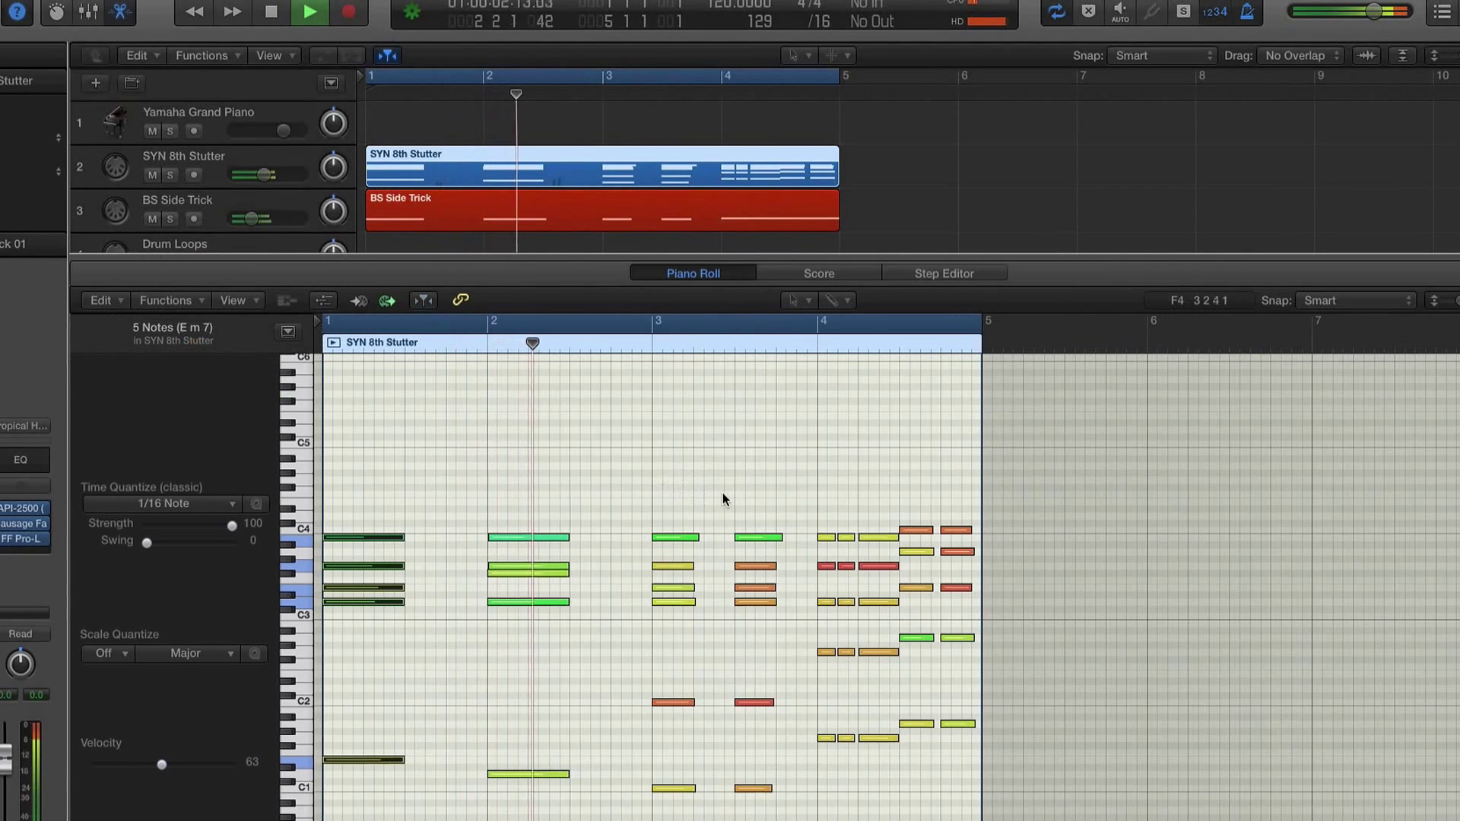
{"action": "left_click_drag", "start_coordinate": [723, 492], "coordinate": [743, 785]}
{"action": "key", "text": "ctrl+m"}
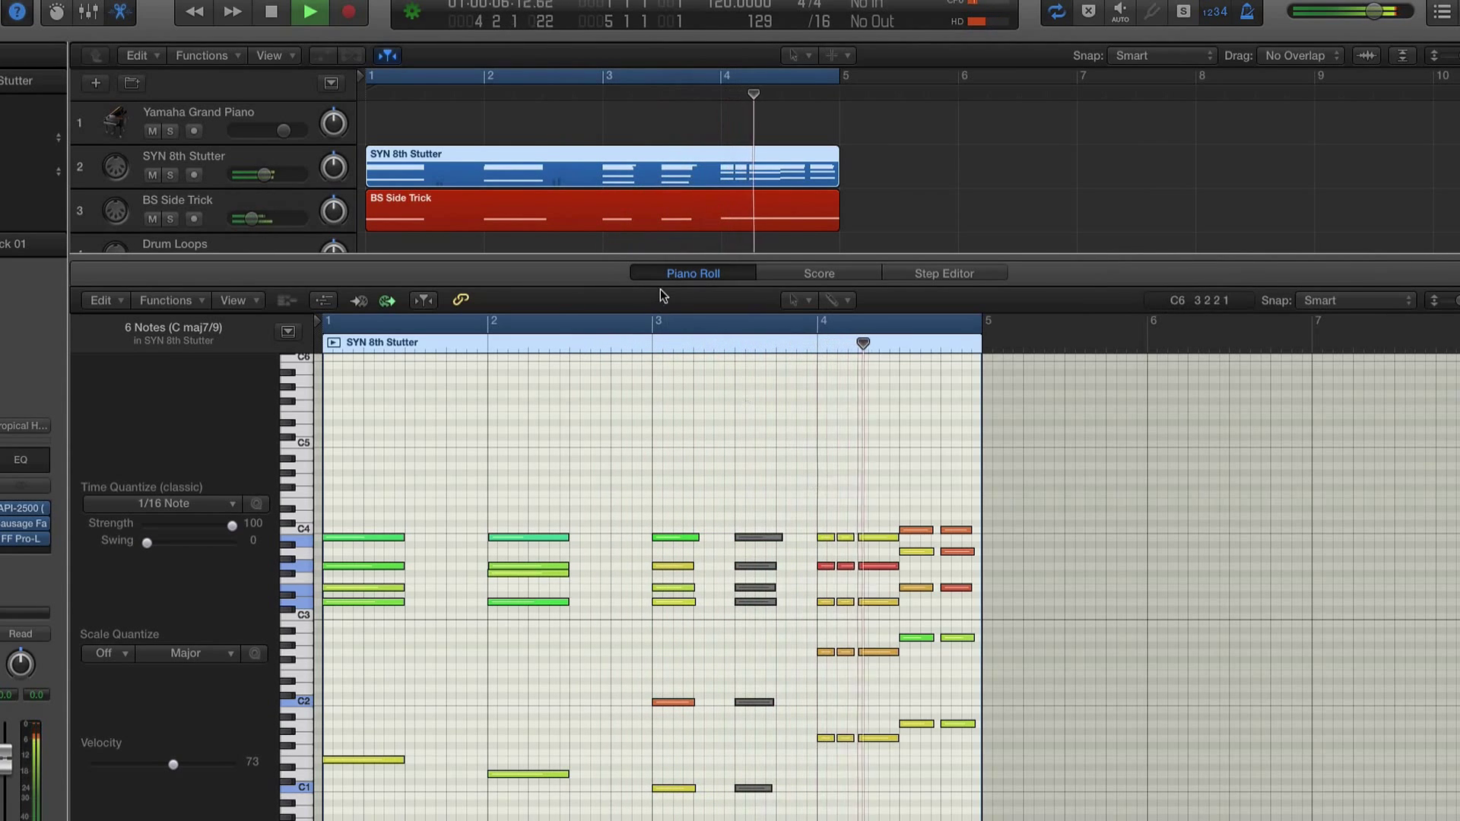
Step: Stop playback and mute the bass note on beat 3 of bar 3 in the BS Side Trick region
{"action": "key", "text": "space"}
{"action": "key", "text": "Down"}
{"action": "left_click", "coordinate": [750, 715]}
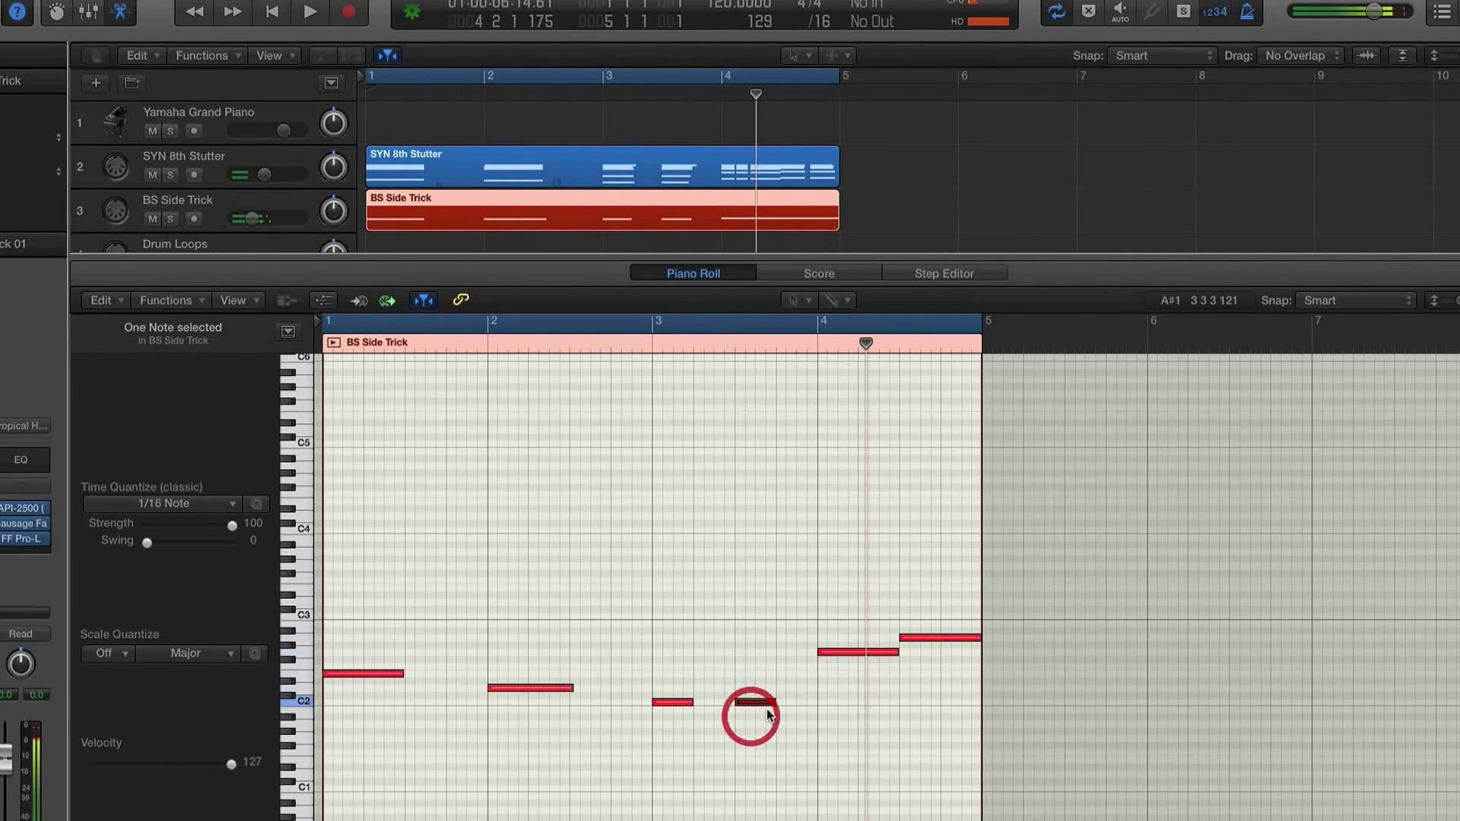
{"action": "key", "text": "ctrl+m"}
Step: Replace the note editor with the mixer and play the loop with solo mode off
{"action": "key", "text": "ctrl+s"}
{"action": "key", "text": "x"}
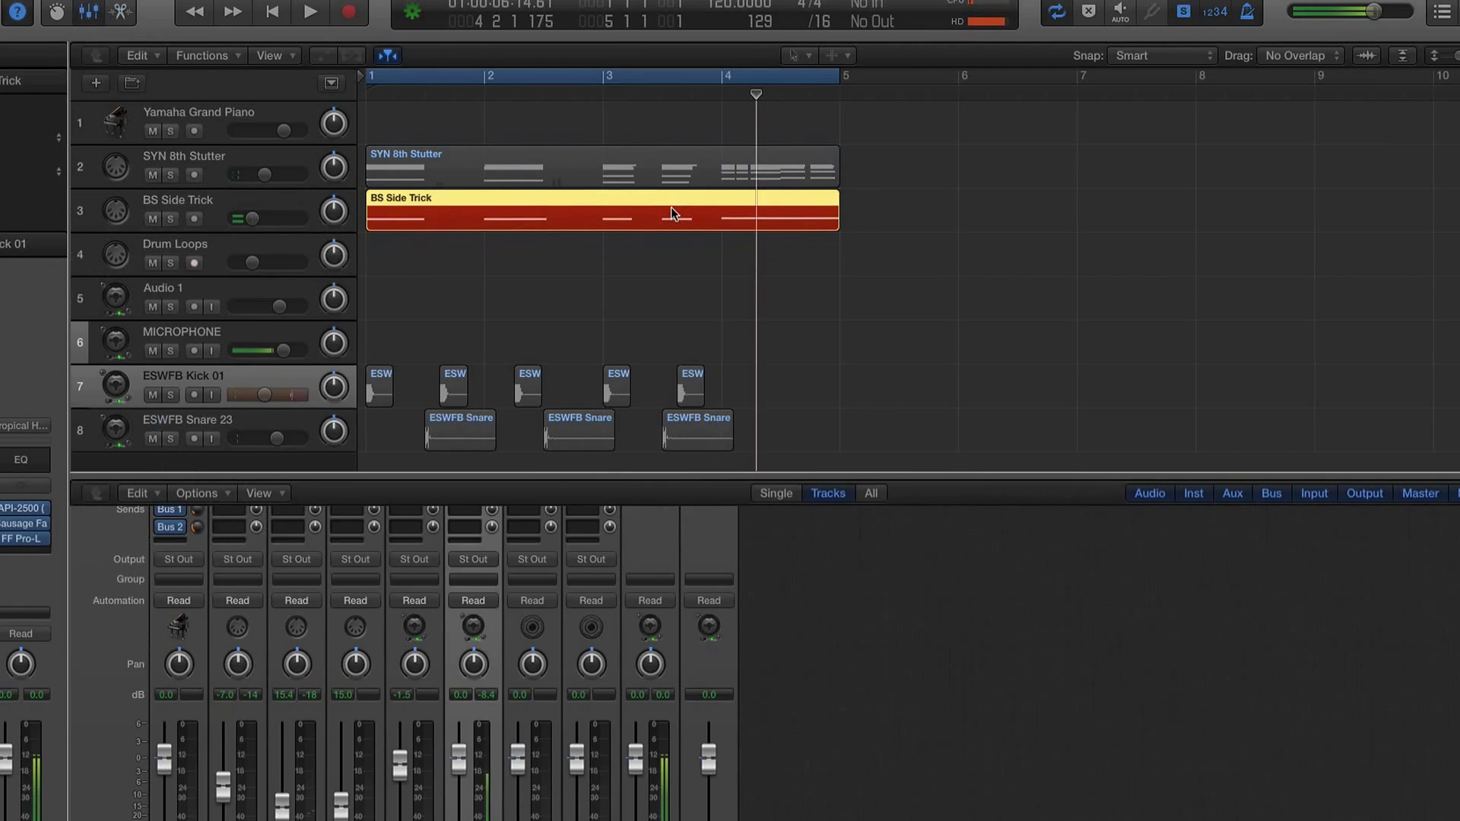
{"action": "key", "text": "ctrl+s"}
{"action": "key", "text": "space"}
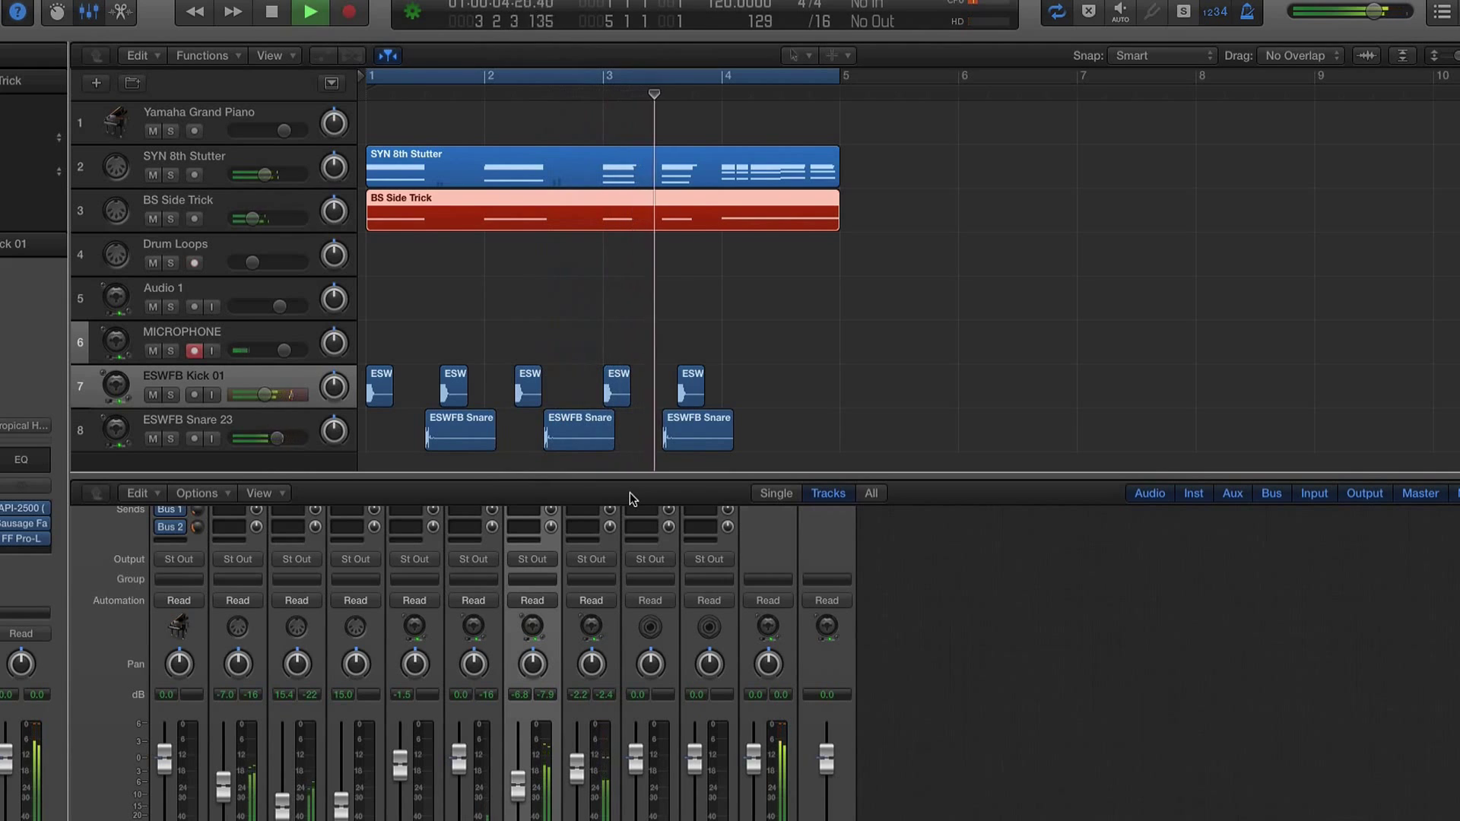
Step: Complete bar 4 with kick copies on beat 1 and the offbeat of beat 3, and a snare copy on beat 3
{"action": "left_click", "coordinate": [728, 382]}
{"action": "left_click_drag", "start_coordinate": [691, 391], "coordinate": [809, 386]}
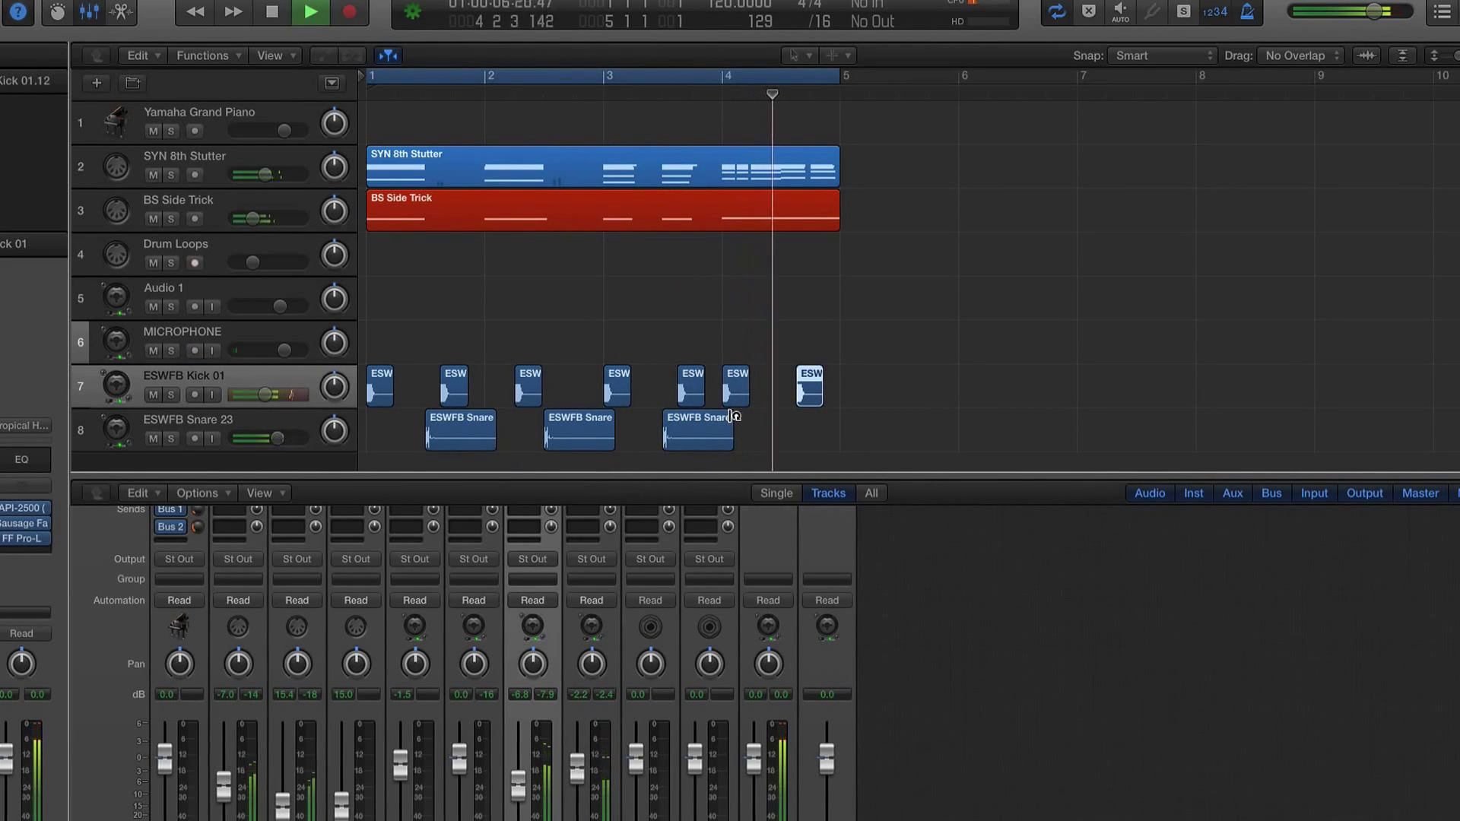
{"action": "left_click_drag", "start_coordinate": [699, 428], "coordinate": [820, 426]}
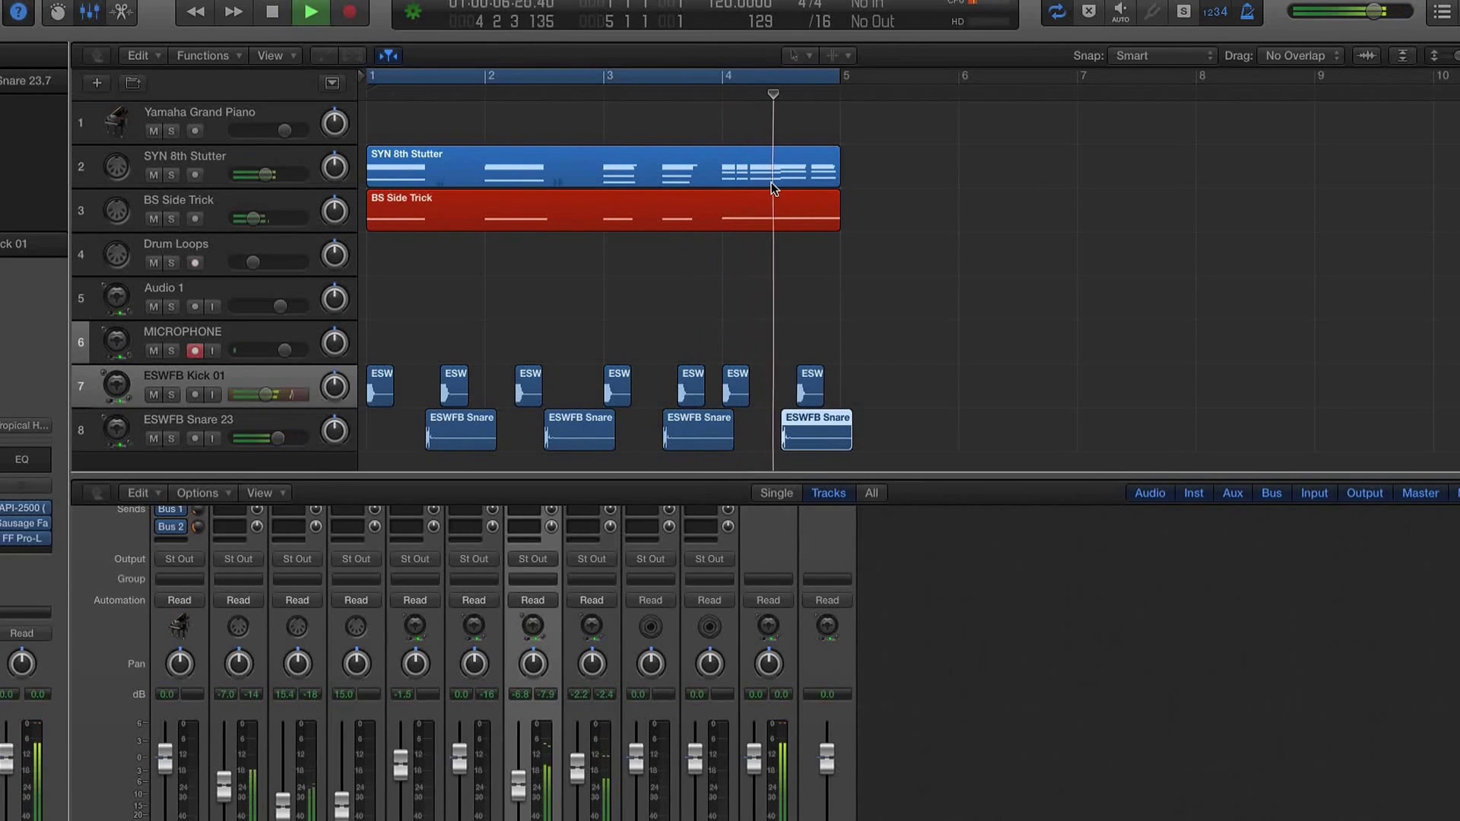
Step: Stop playback, switch to Finder, and audition the snare samples from ESWFB Snare 25 to ESWFB Snare 28
{"action": "scroll", "coordinate": [845, 313], "scroll_direction": "down", "scroll_amount": 3}
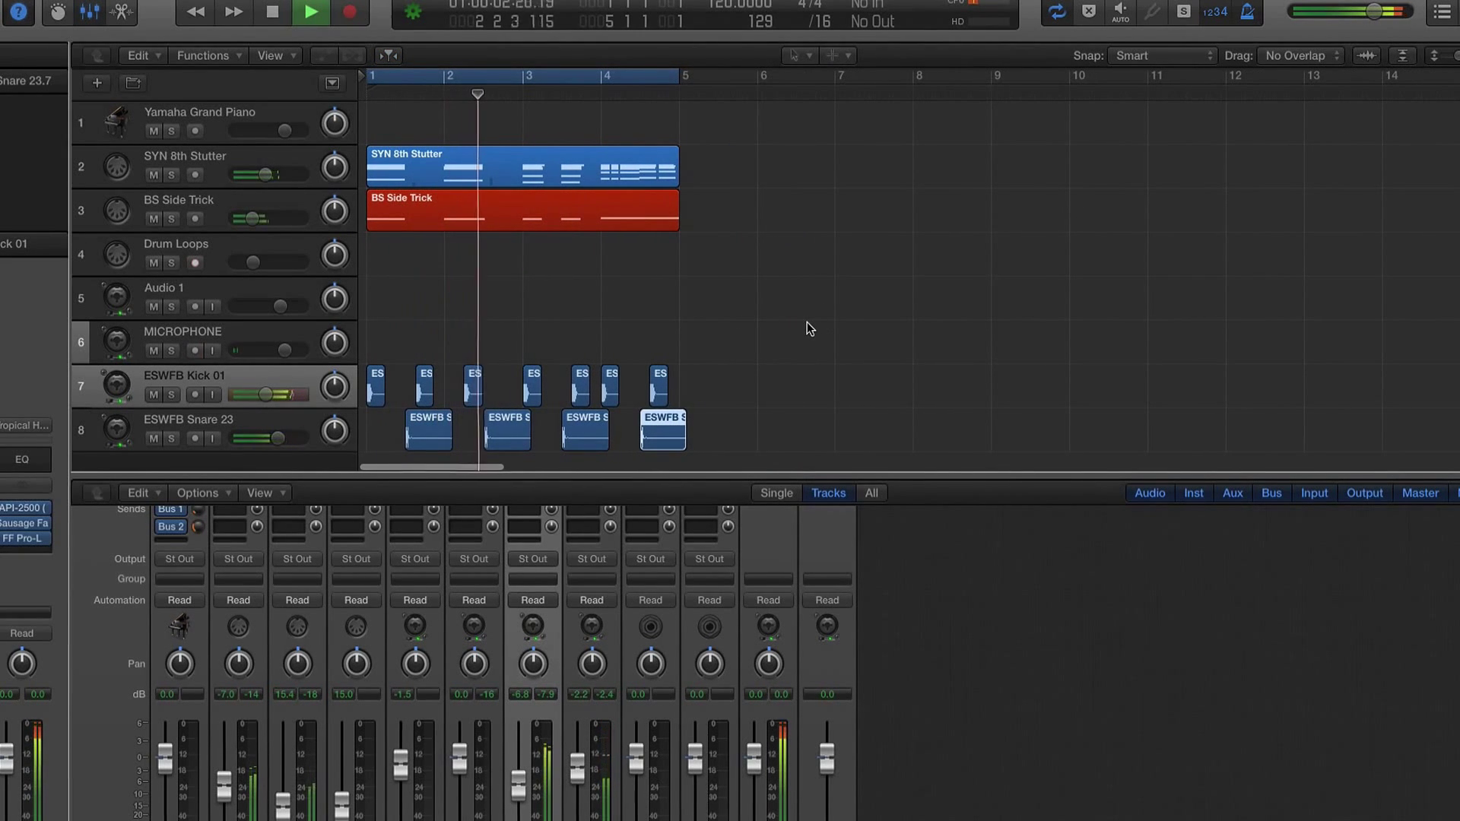
{"action": "key", "text": "space"}
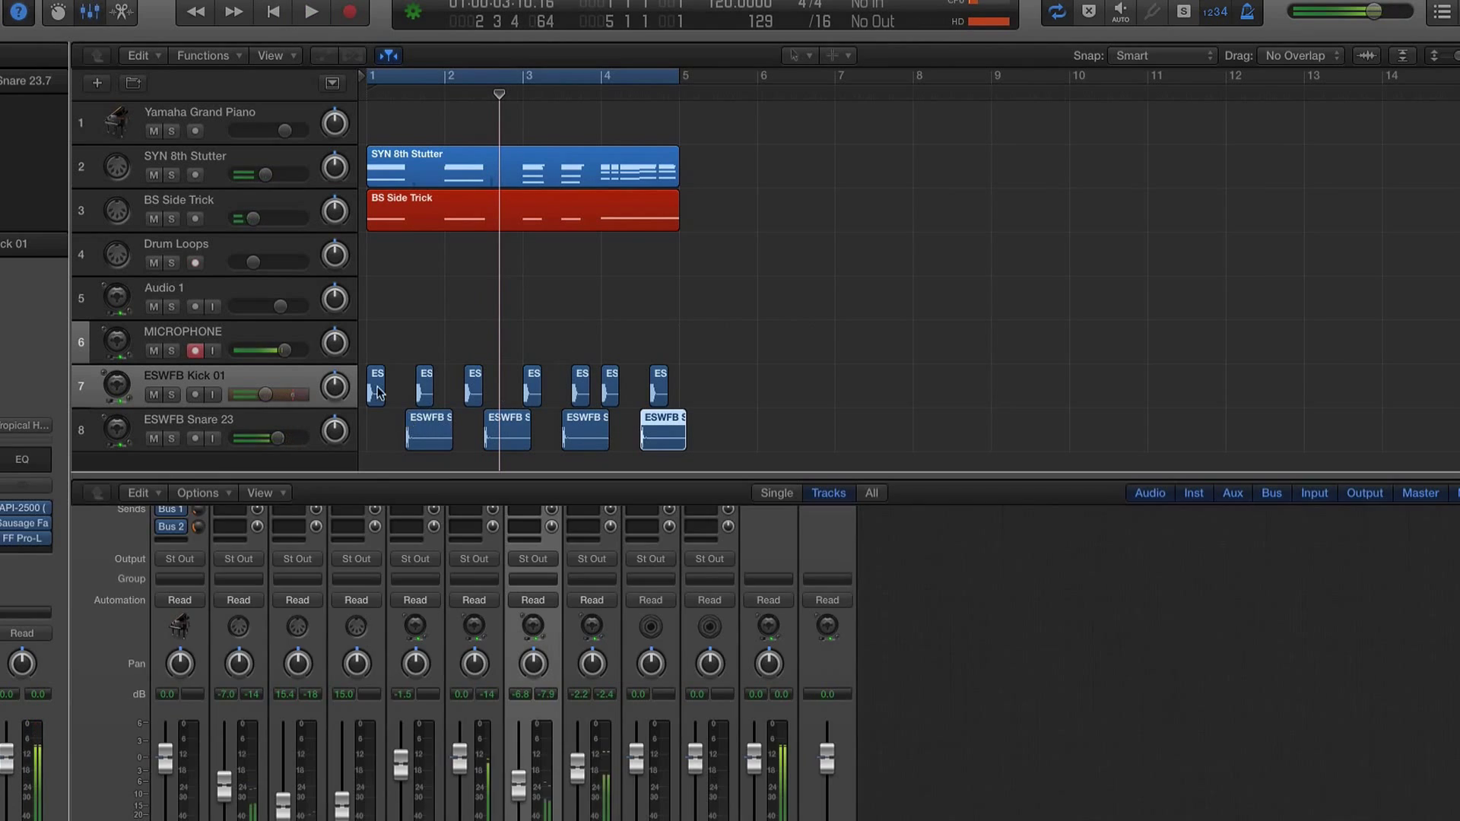
{"action": "key", "text": "super+Tab"}
{"action": "key", "text": "Down"}
{"action": "key", "text": "Down"}
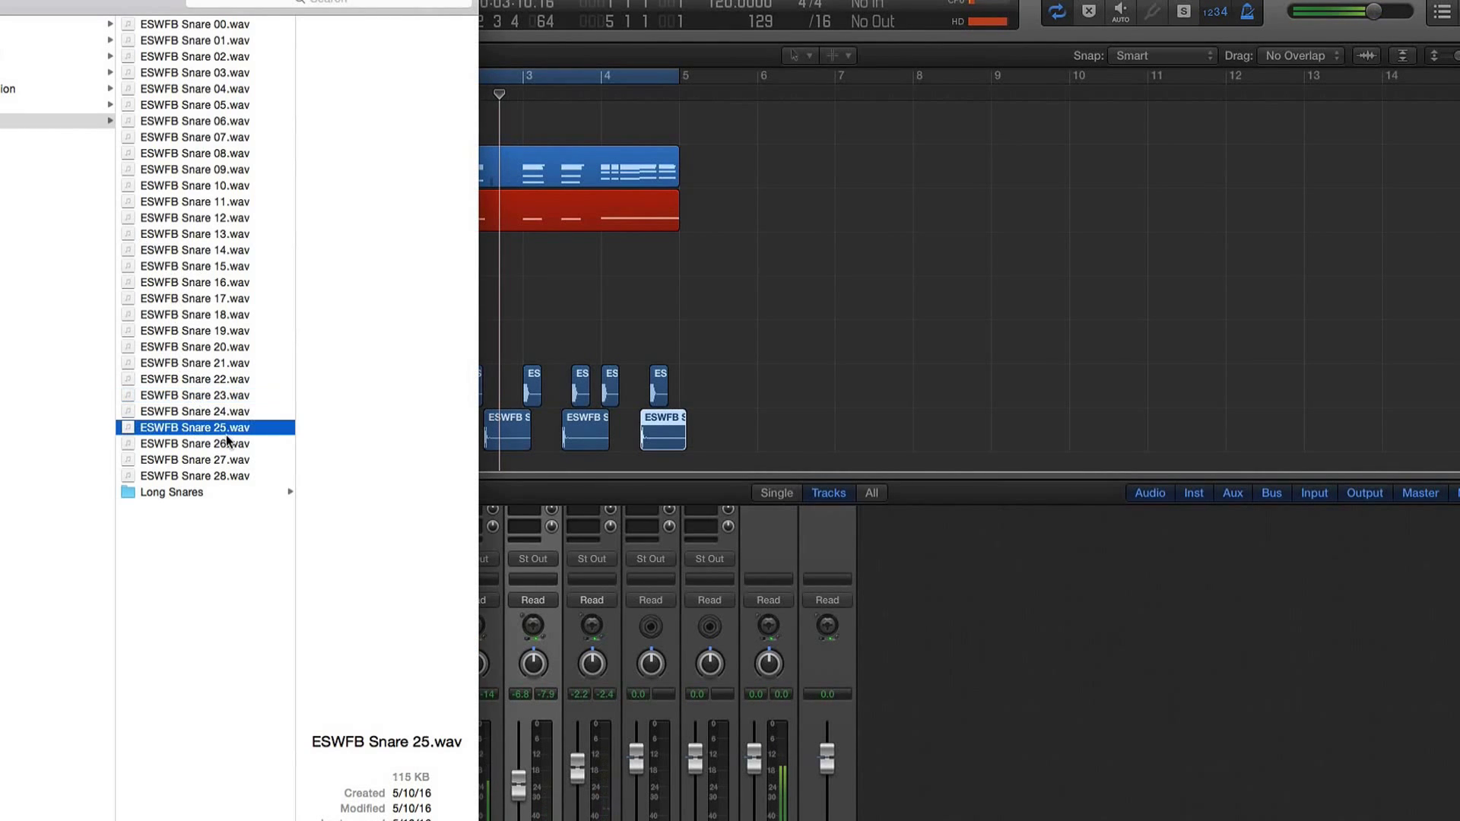
{"action": "left_click", "coordinate": [375, 380]}
{"action": "left_click", "coordinate": [240, 460]}
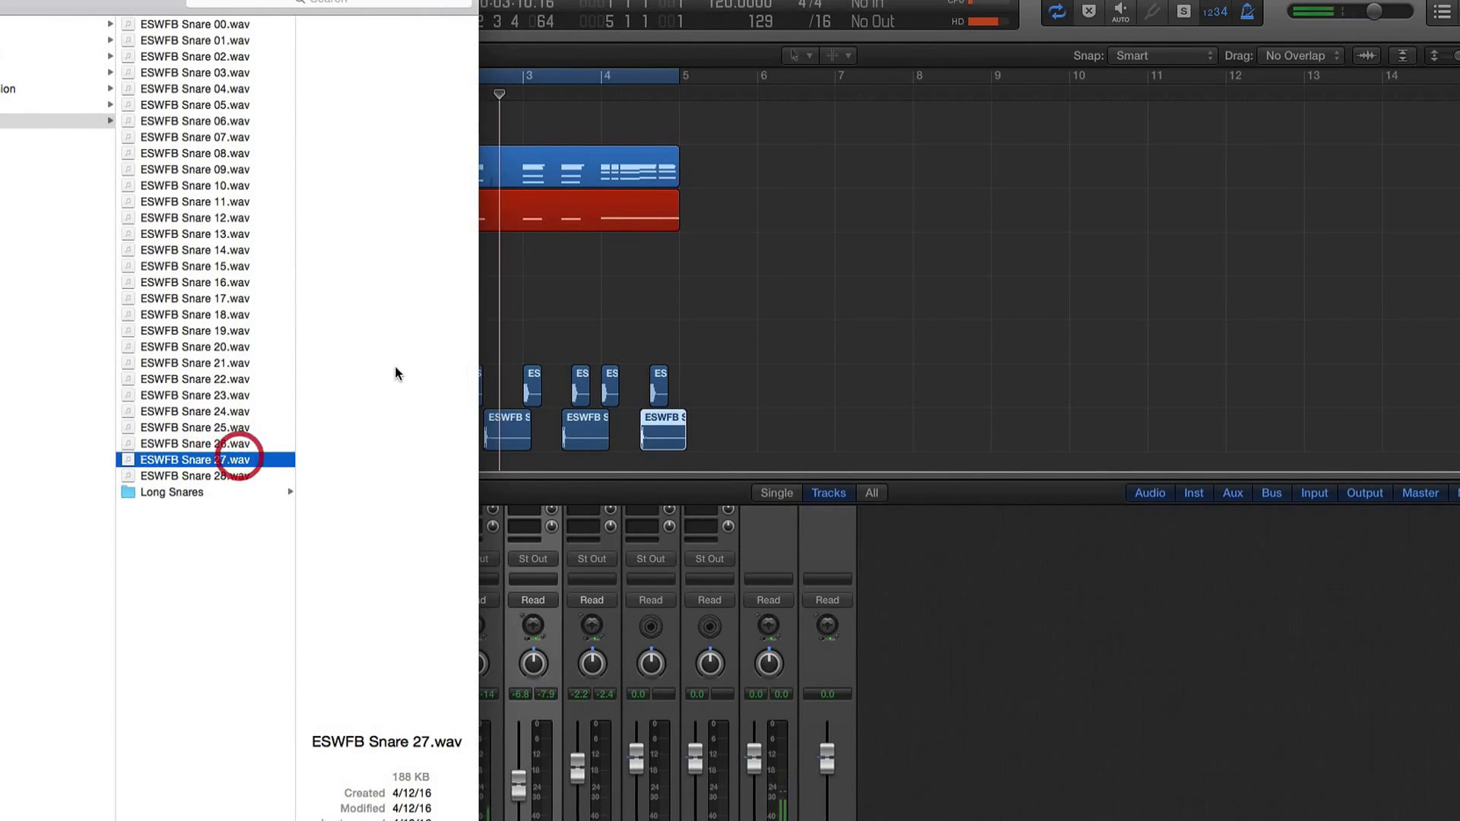
{"action": "key", "text": "Down"}
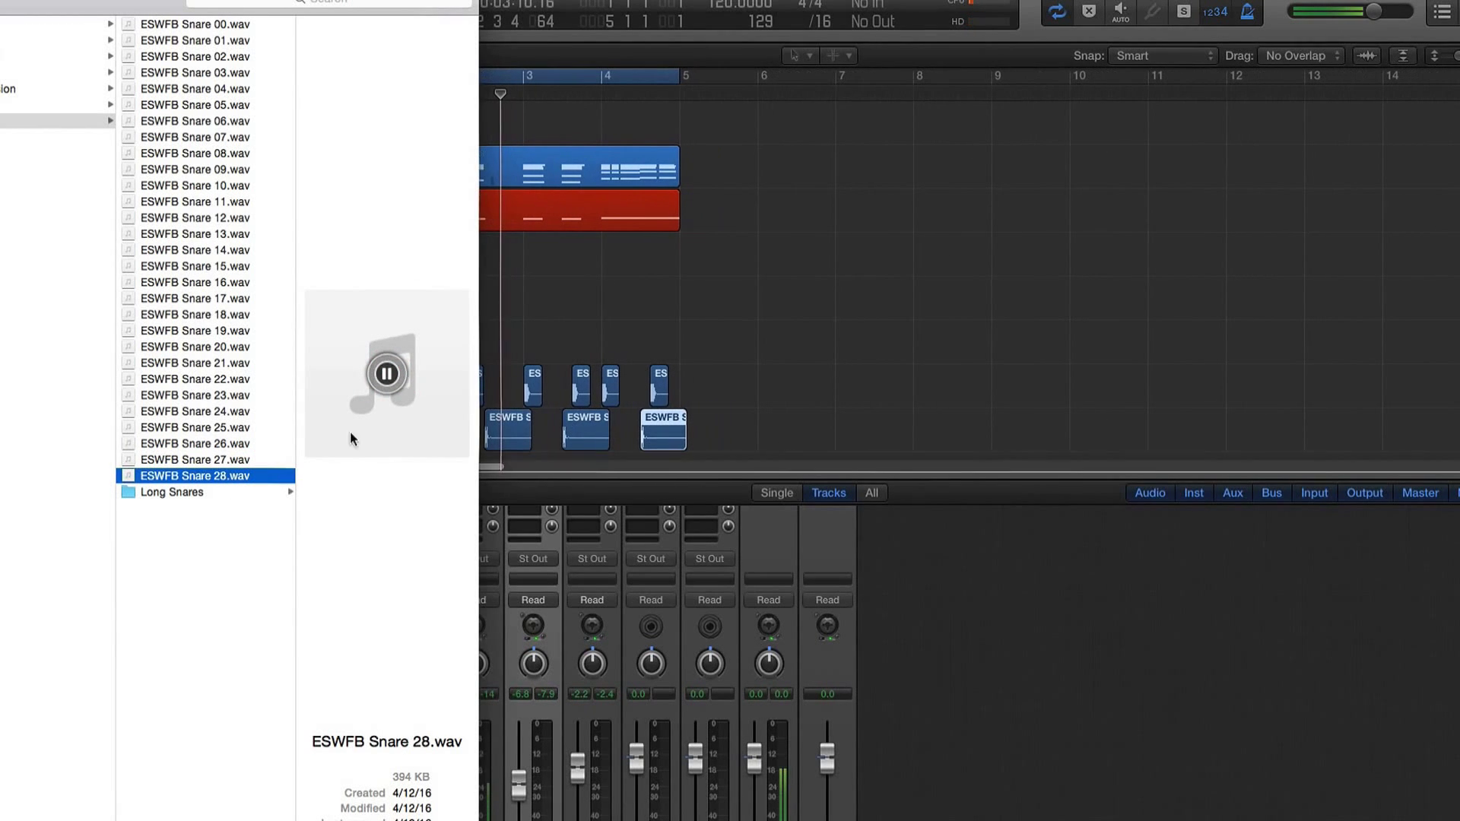
Step: Hide the mixer in Logic Pro and place ESWFB Snare 28 from Finder on a new track, on beat 3 of every bar
{"action": "left_click", "coordinate": [597, 477]}
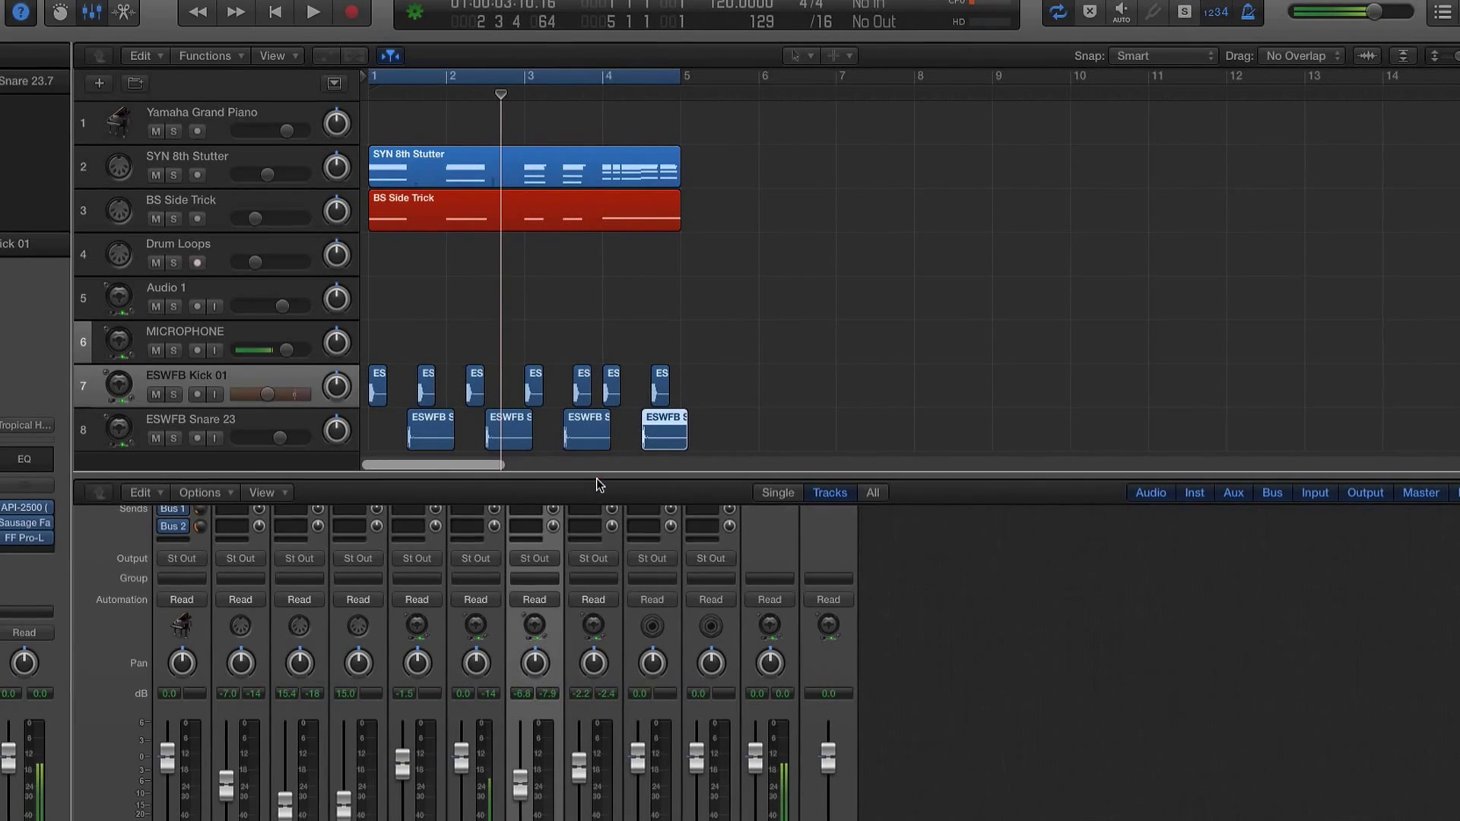
{"action": "key", "text": "x"}
{"action": "key", "text": "super+Tab"}
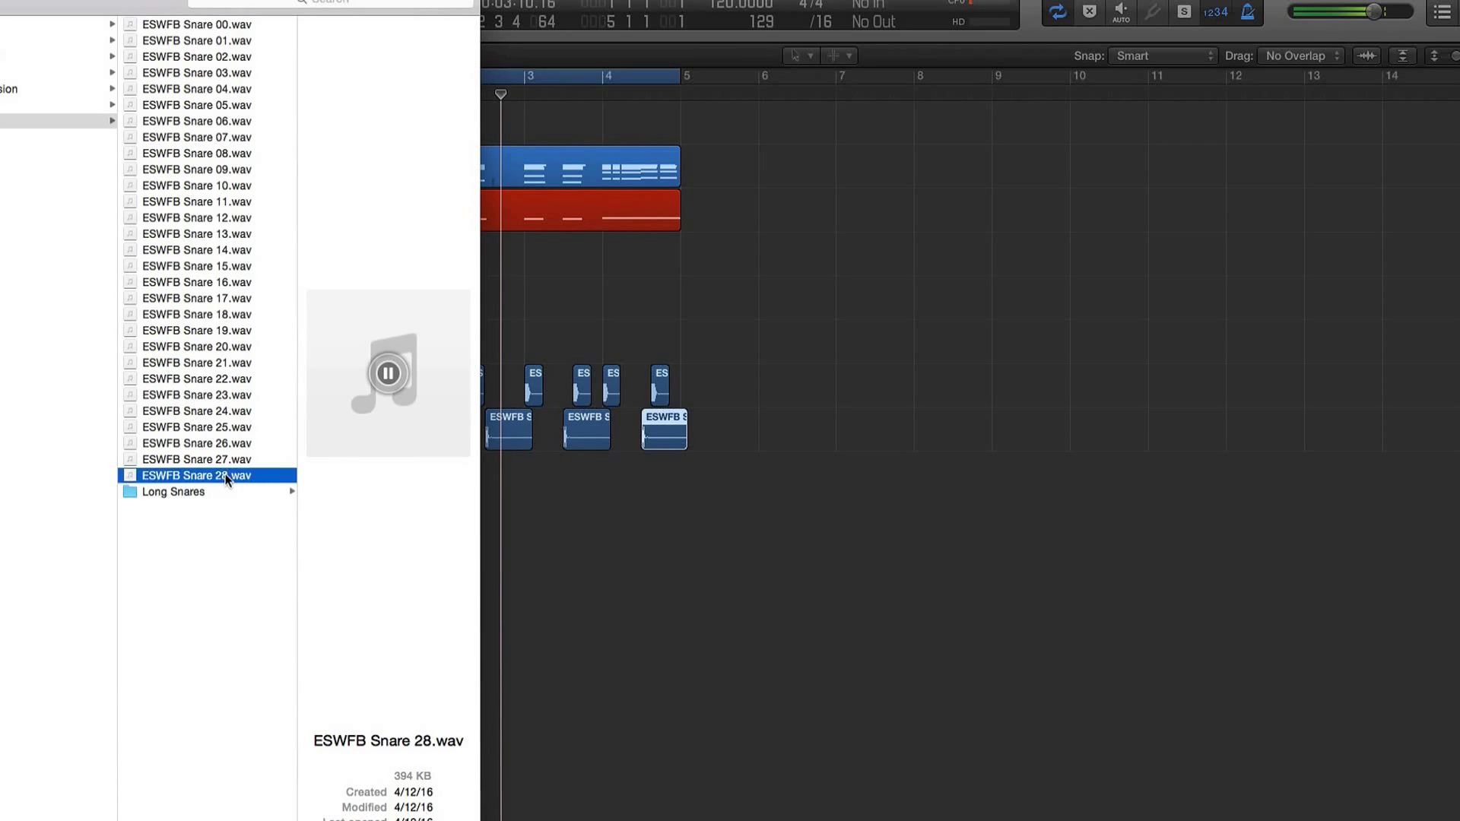
{"action": "left_click_drag", "start_coordinate": [225, 473], "coordinate": [451, 484]}
{"action": "key", "text": "super+Tab"}
{"action": "left_click_drag", "start_coordinate": [451, 485], "coordinate": [697, 477]}
{"action": "key", "text": "super+z"}
Step: Mute the ESWFB Snare 23 track, slightly lower the ESWFB Snare 28 track volume, and play the loop
{"action": "left_click", "coordinate": [169, 433]}
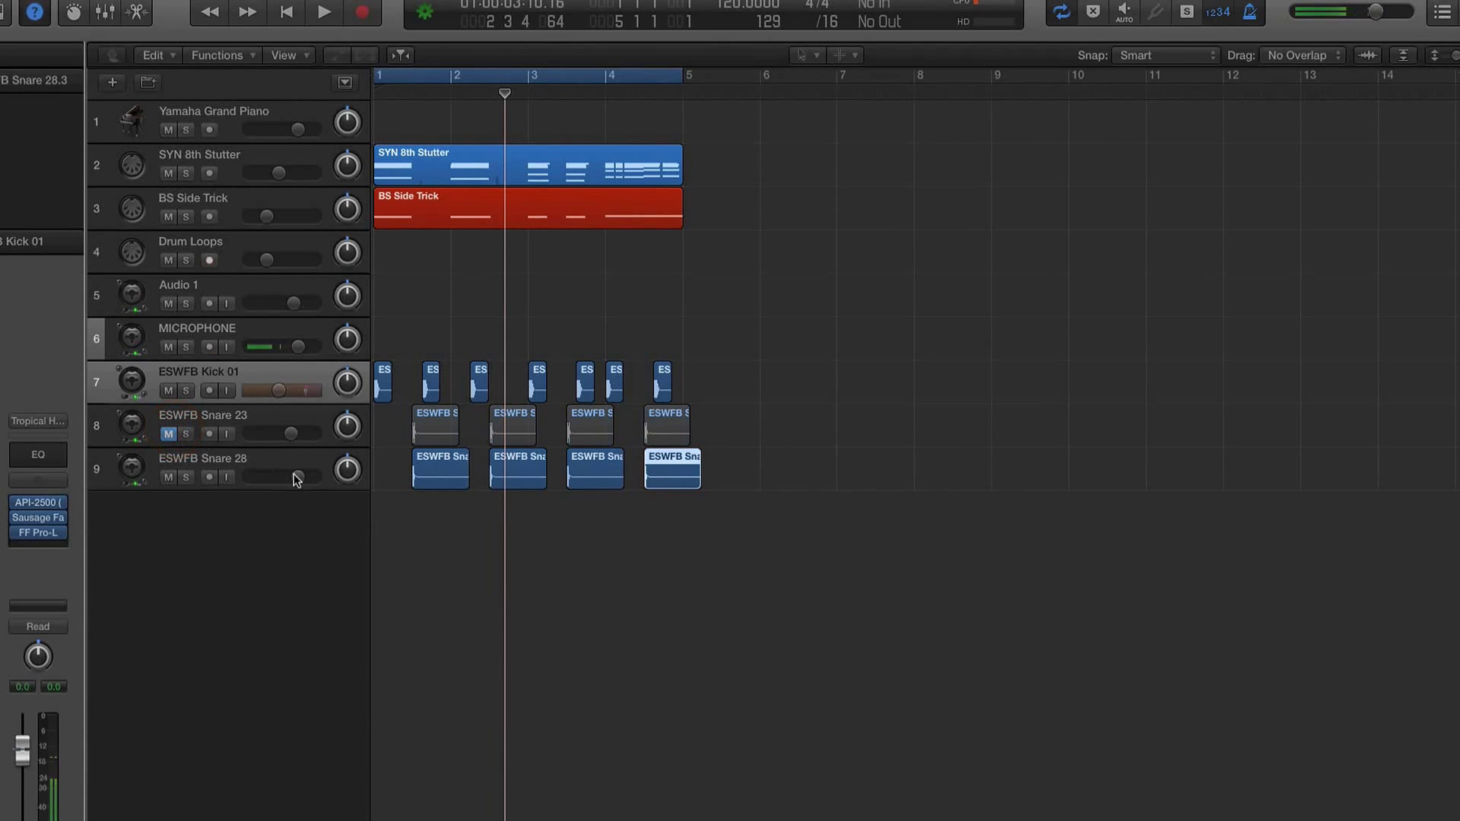
{"action": "left_click_drag", "start_coordinate": [297, 477], "coordinate": [291, 477]}
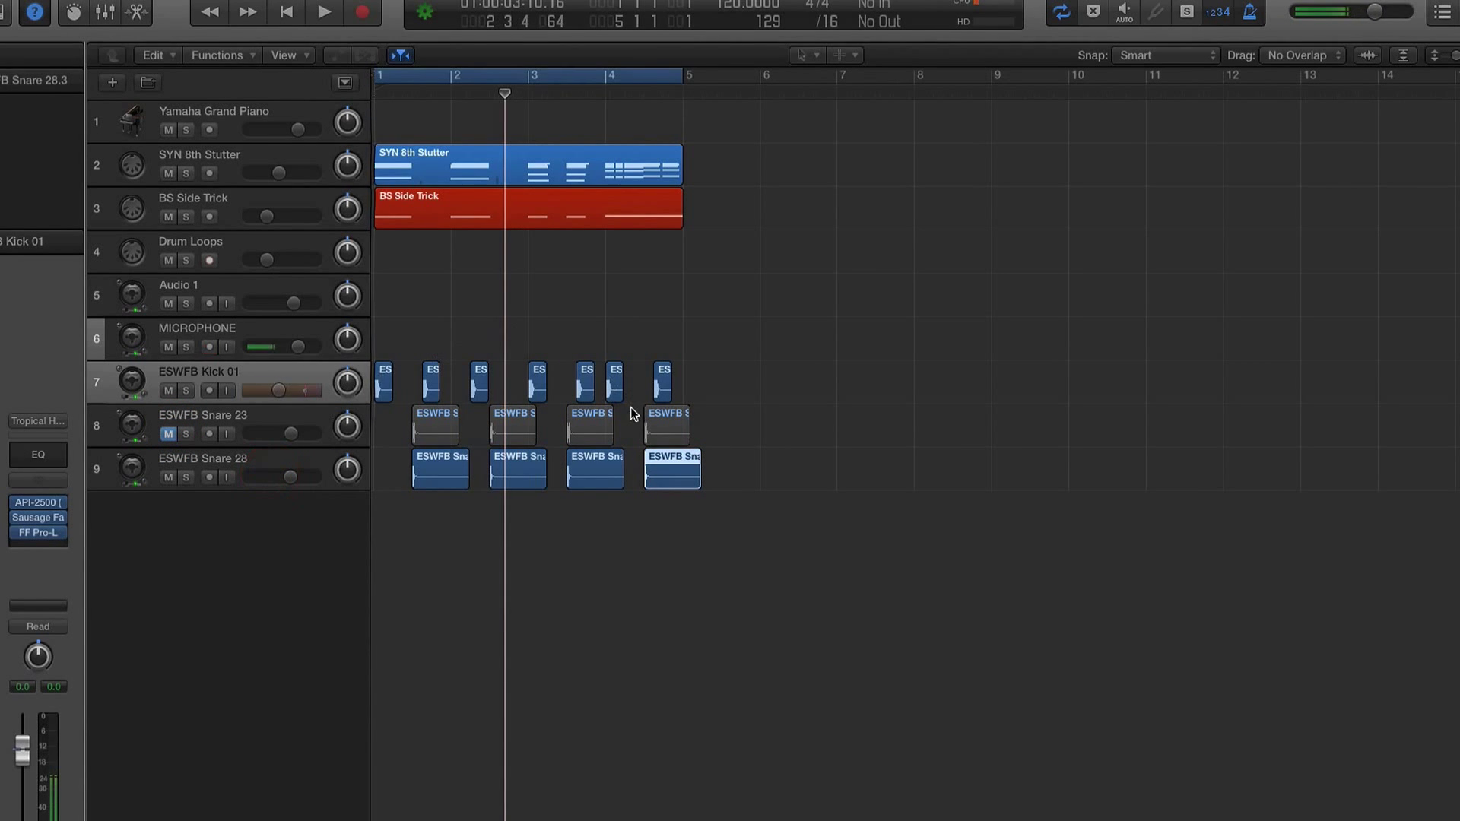
{"action": "key", "text": "space"}
{"action": "key", "text": "super+Right"}
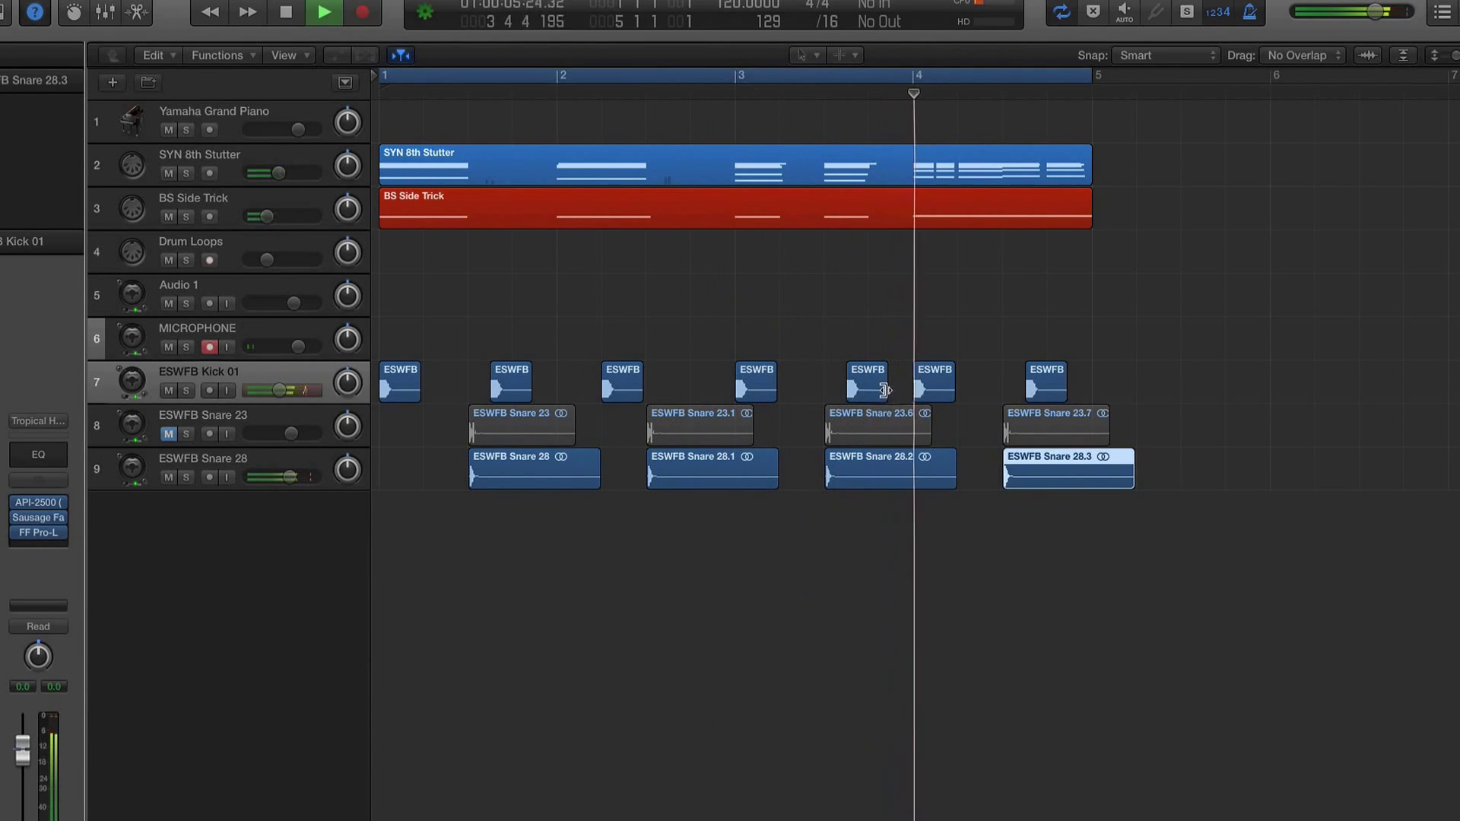
{"action": "key", "text": "space"}
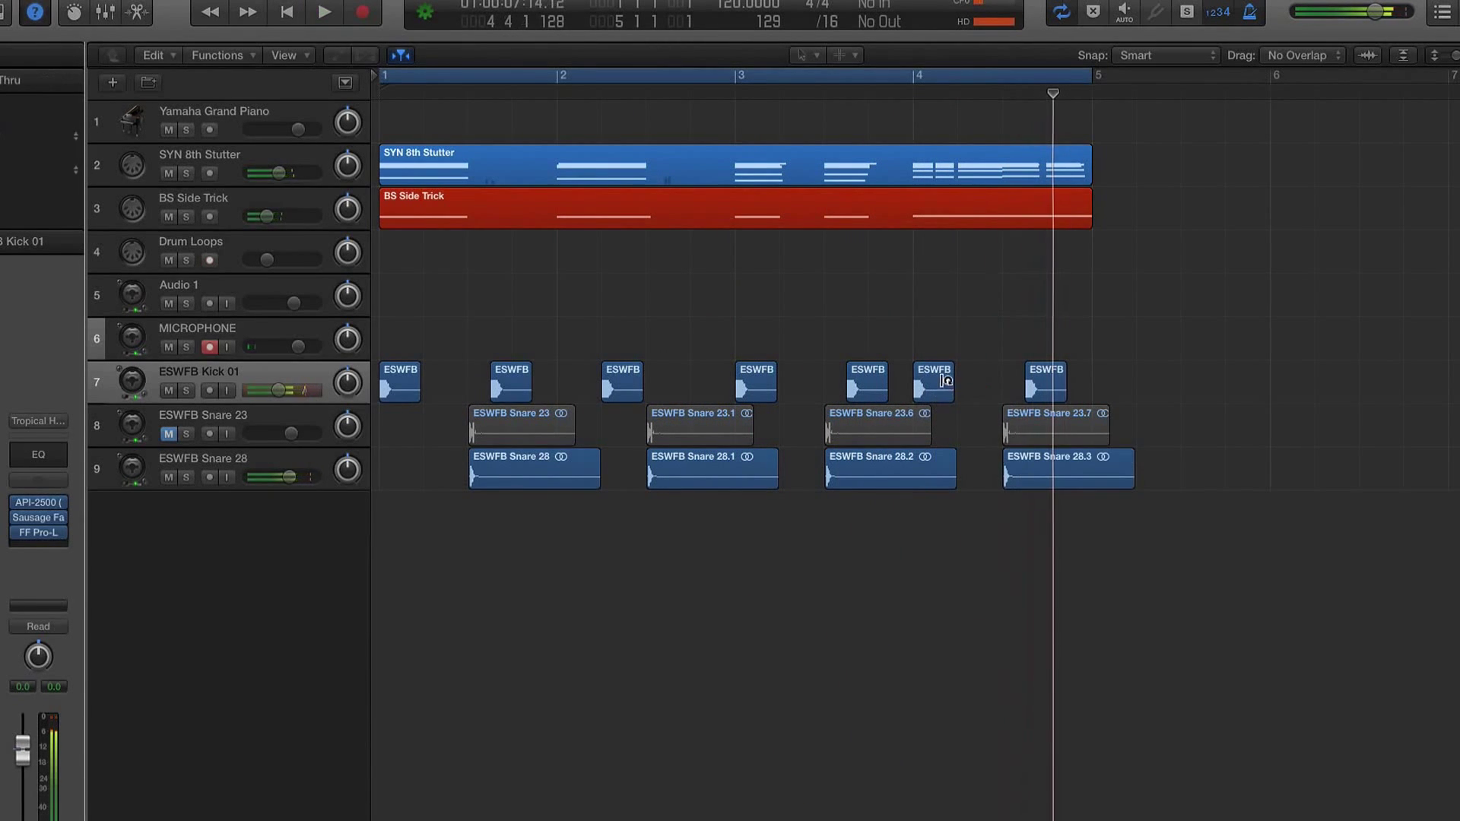
Step: Copy the kick on beat 1 of bar 4 to the offbeat right after it and play the loop
{"action": "left_click_drag", "start_coordinate": [948, 382], "coordinate": [959, 384]}
{"action": "key", "text": "space"}
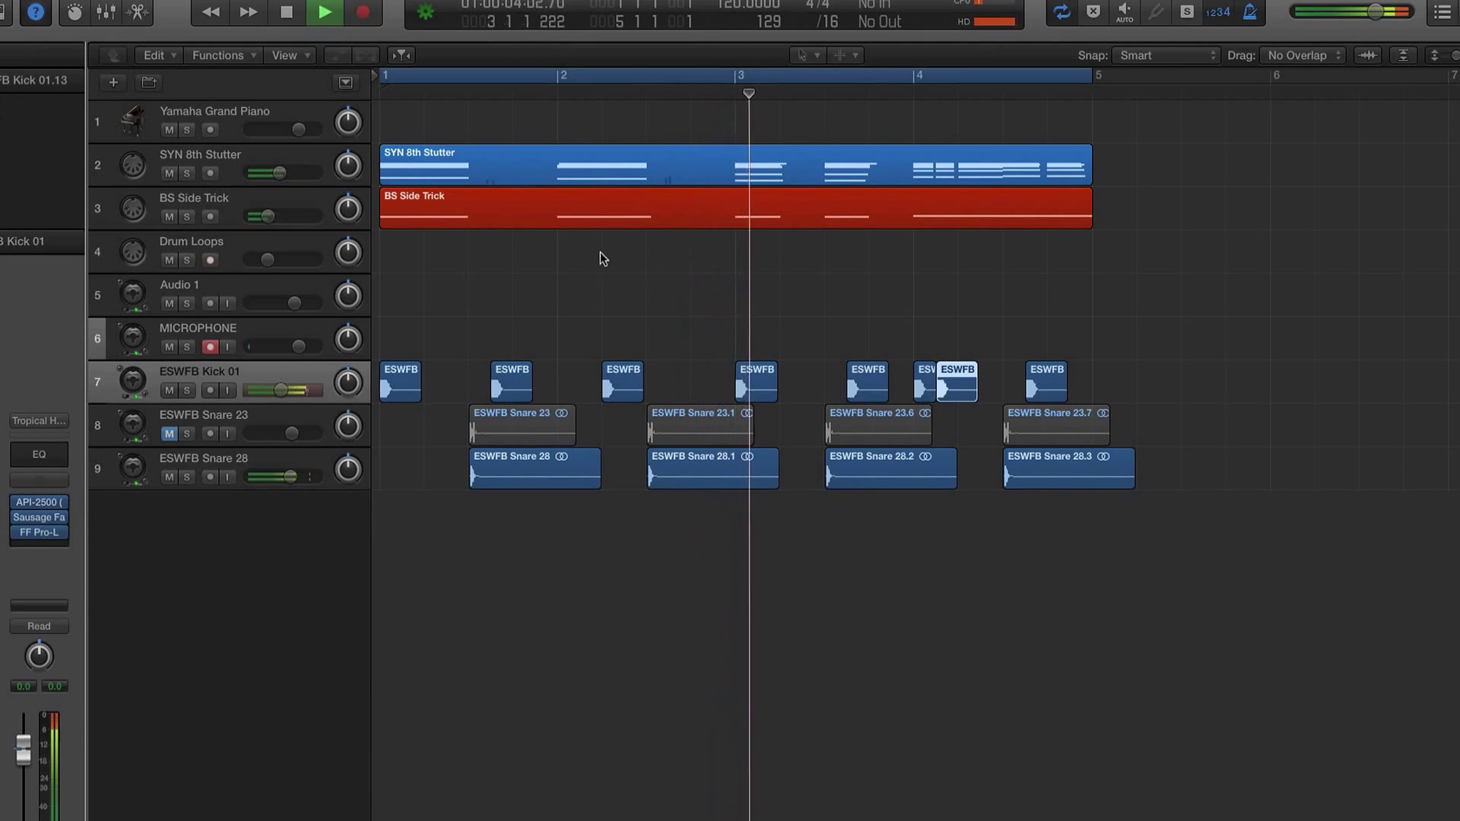
{"action": "key", "text": "space"}
{"action": "key", "text": "super+Left"}
{"action": "key", "text": "super+Left"}
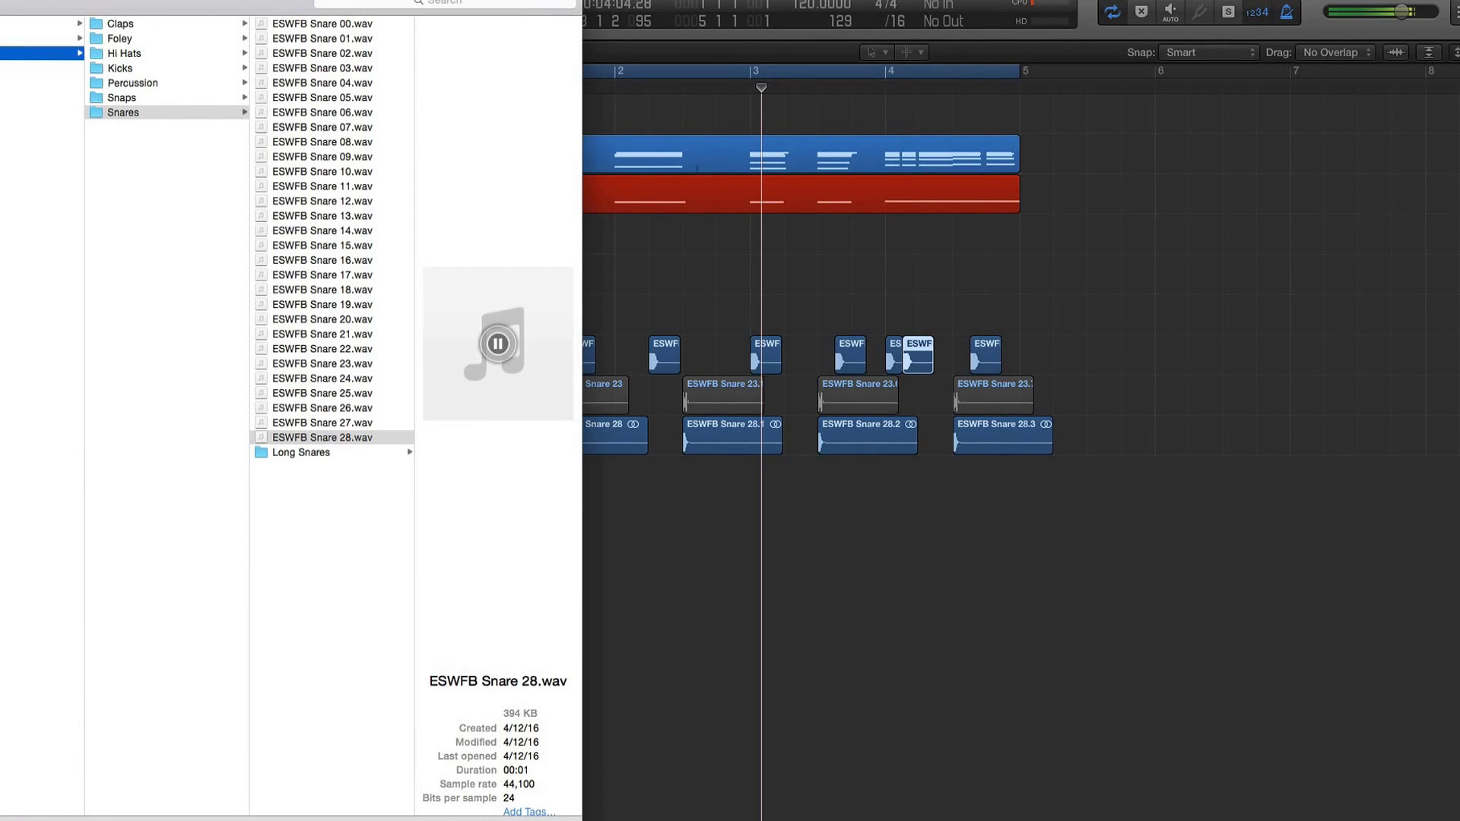
Step: Browse the Percussion sample folder in Finder and audition sounds including ESWFB Perc Foley Clap 01, Flavorful and Genius Shaker
{"action": "left_click", "coordinate": [116, 82]}
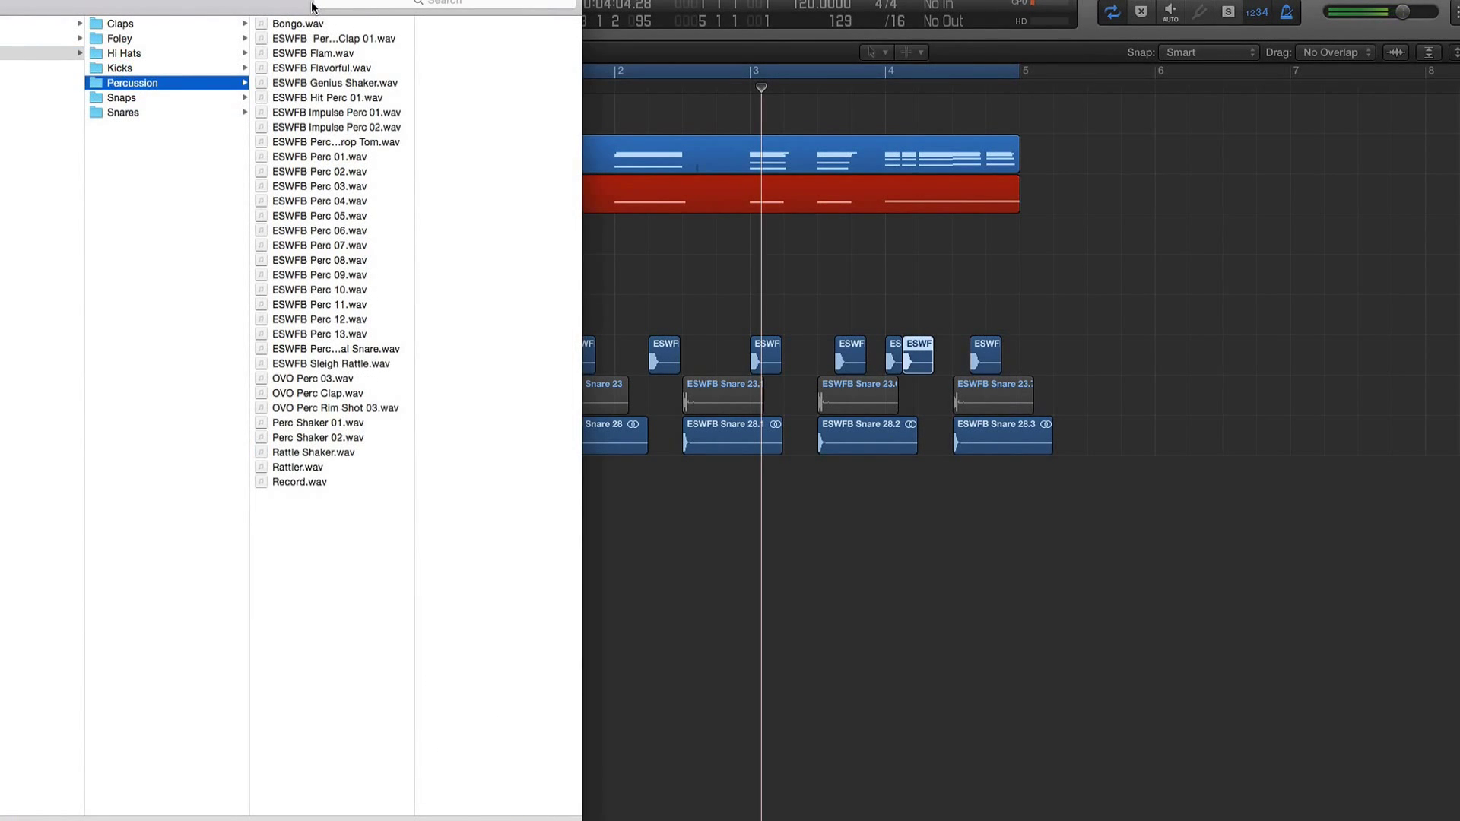
{"action": "left_click_drag", "start_coordinate": [415, 43], "coordinate": [537, 44]}
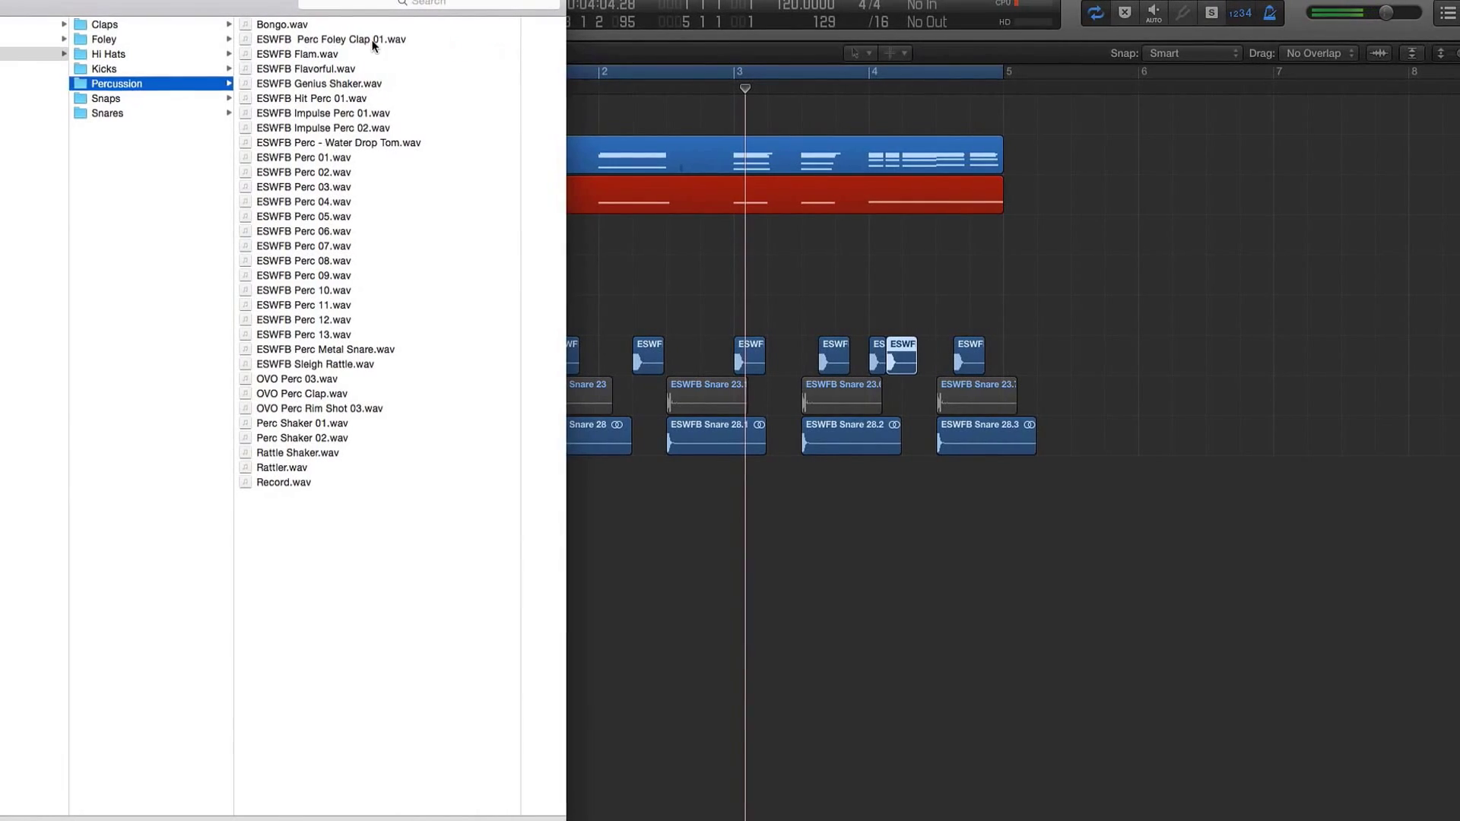
{"action": "left_click", "coordinate": [373, 43]}
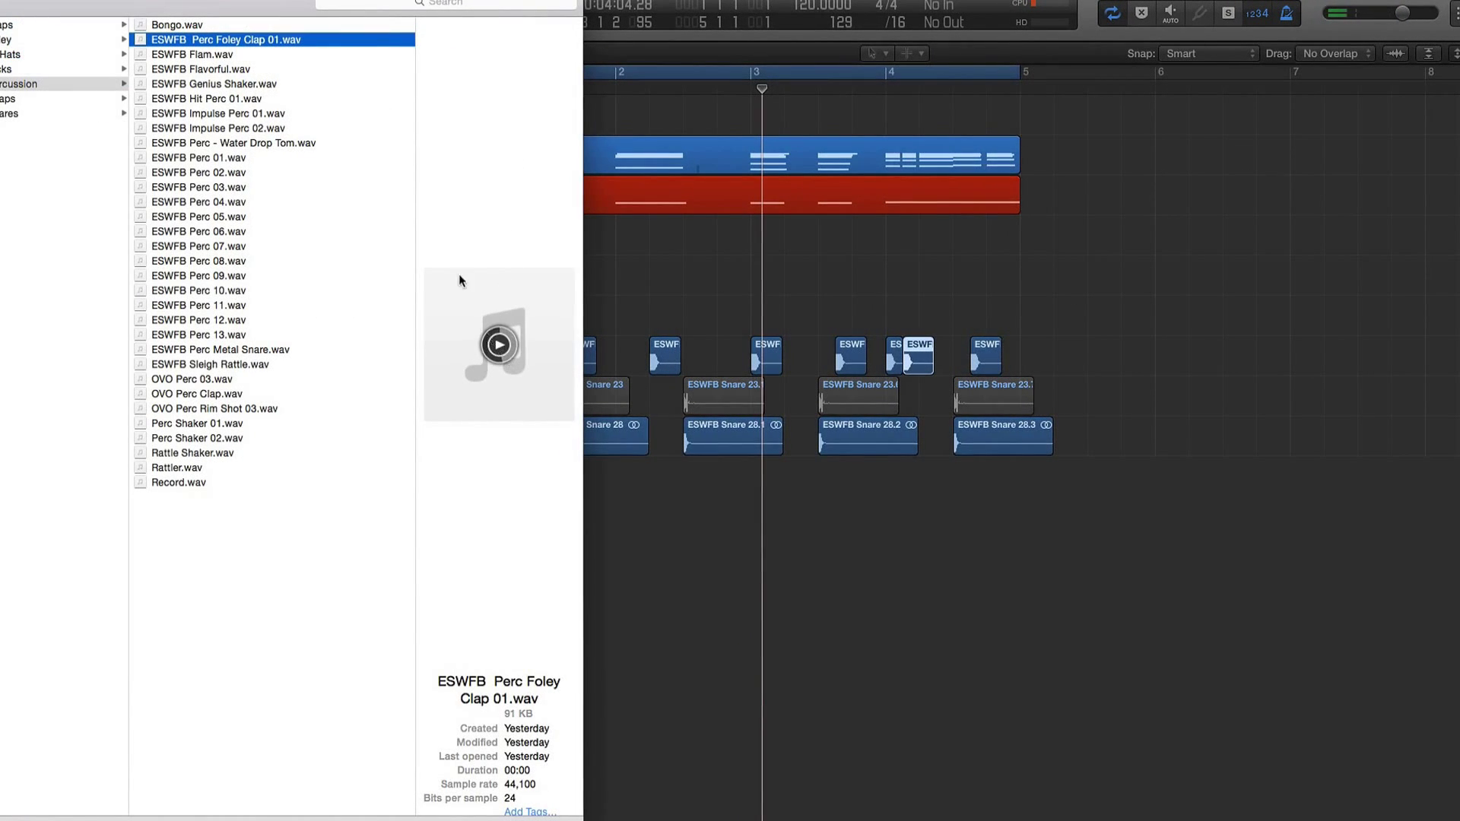
{"action": "mouse_move", "coordinate": [503, 344]}
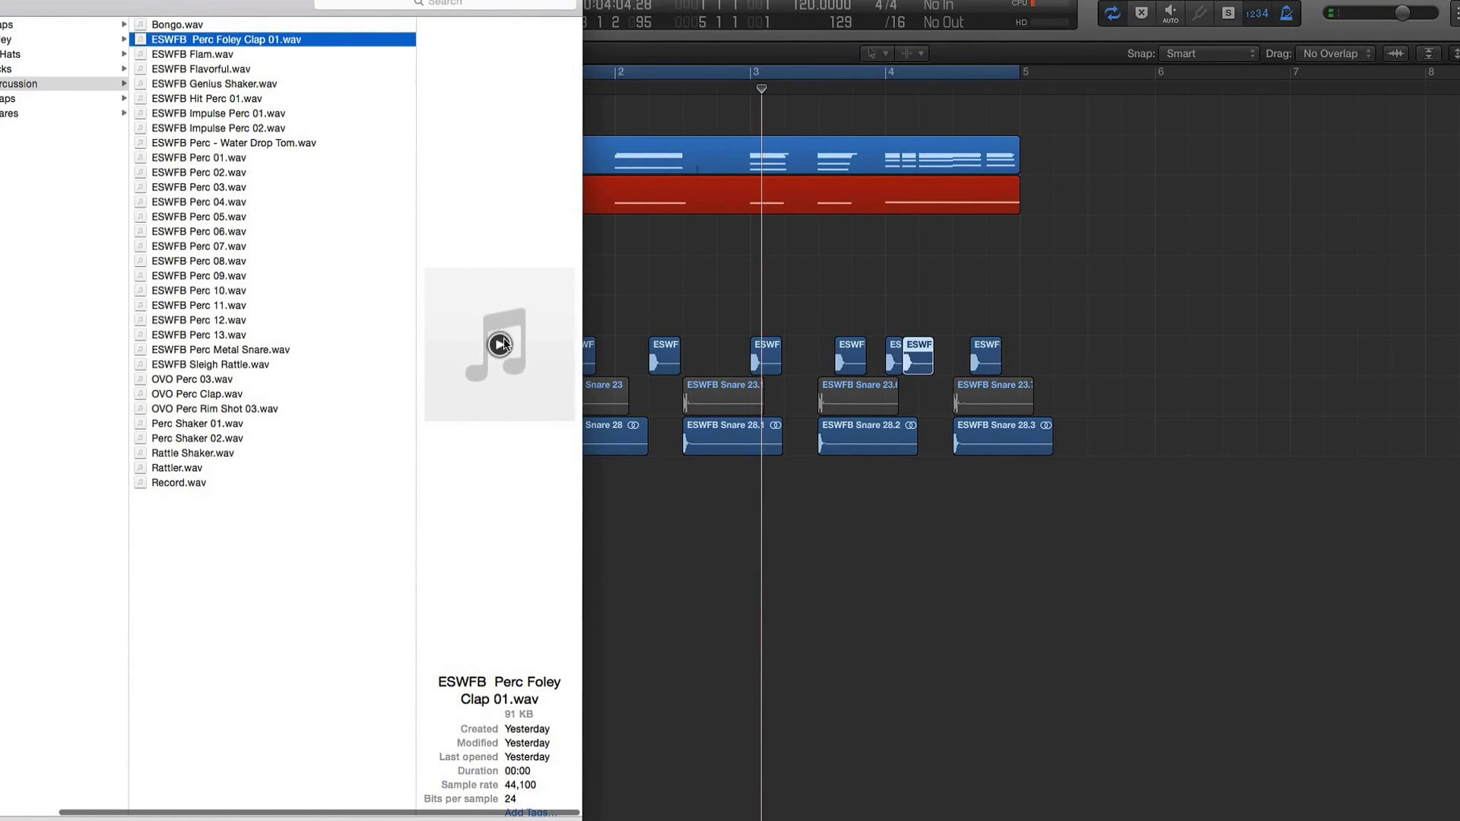
{"action": "left_click", "coordinate": [286, 102]}
{"action": "left_click", "coordinate": [261, 39]}
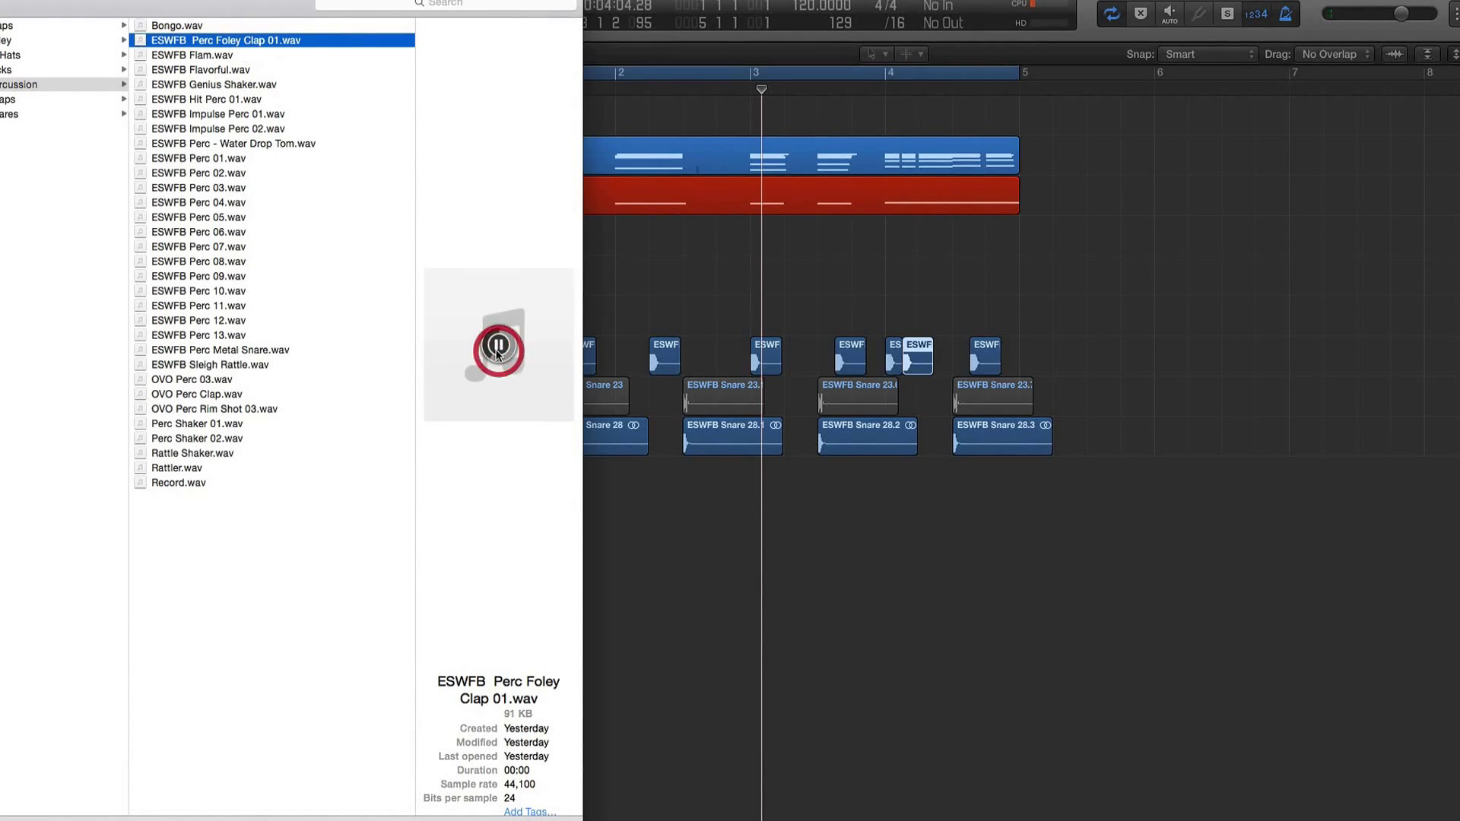
{"action": "left_click", "coordinate": [219, 55]}
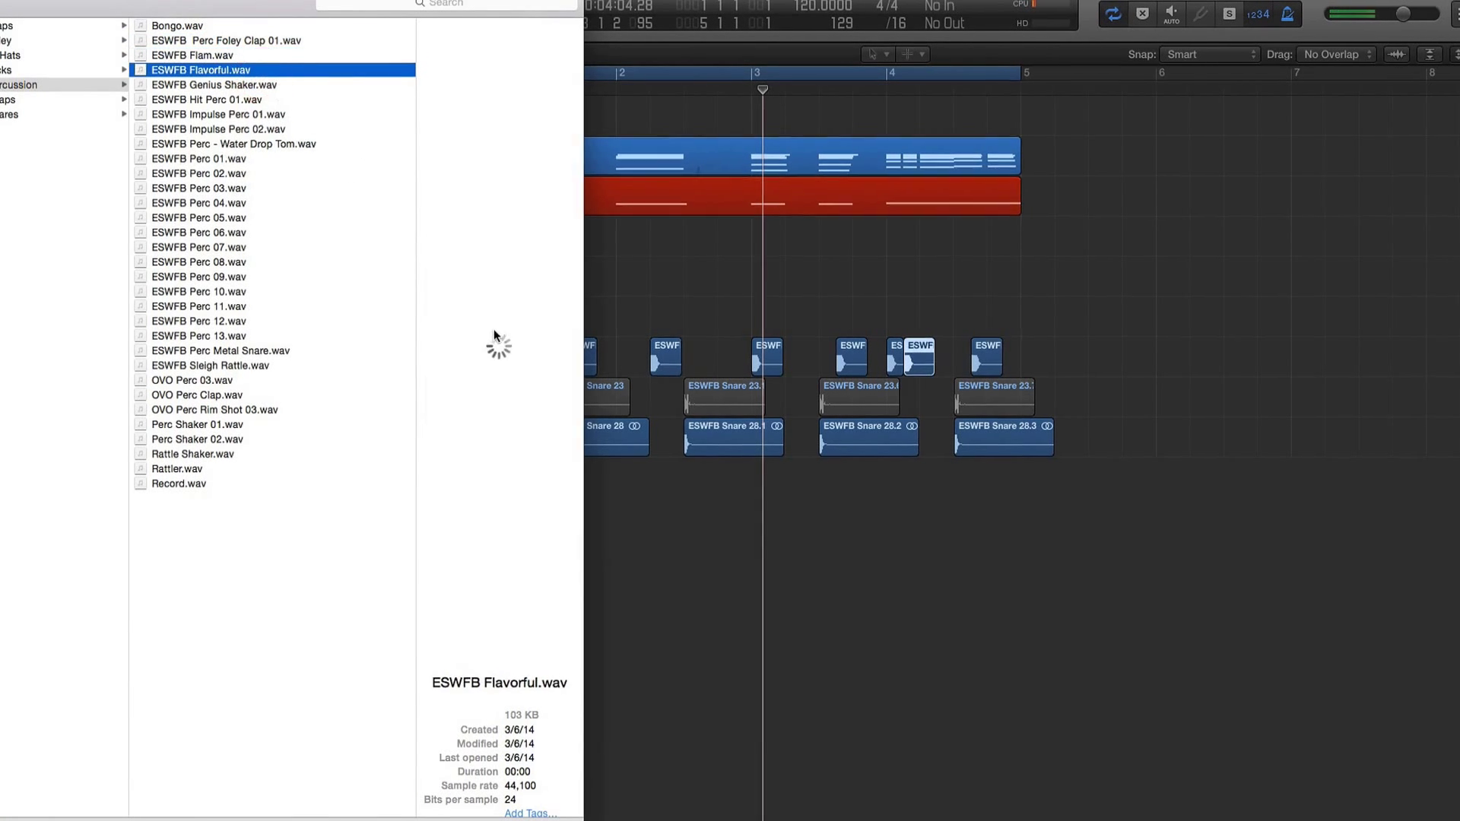
{"action": "key", "text": "Down"}
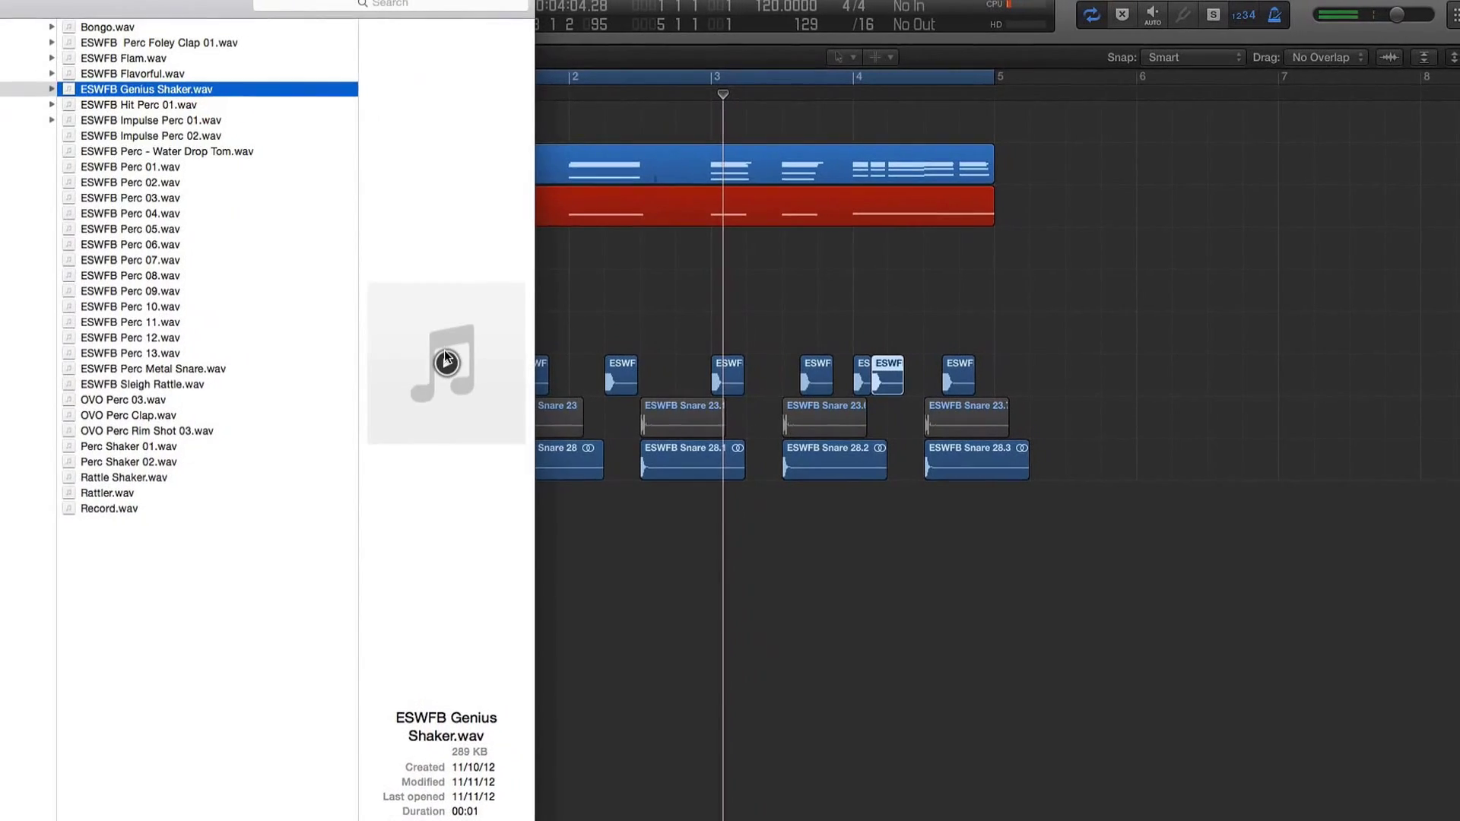
{"action": "left_click", "coordinate": [466, 359]}
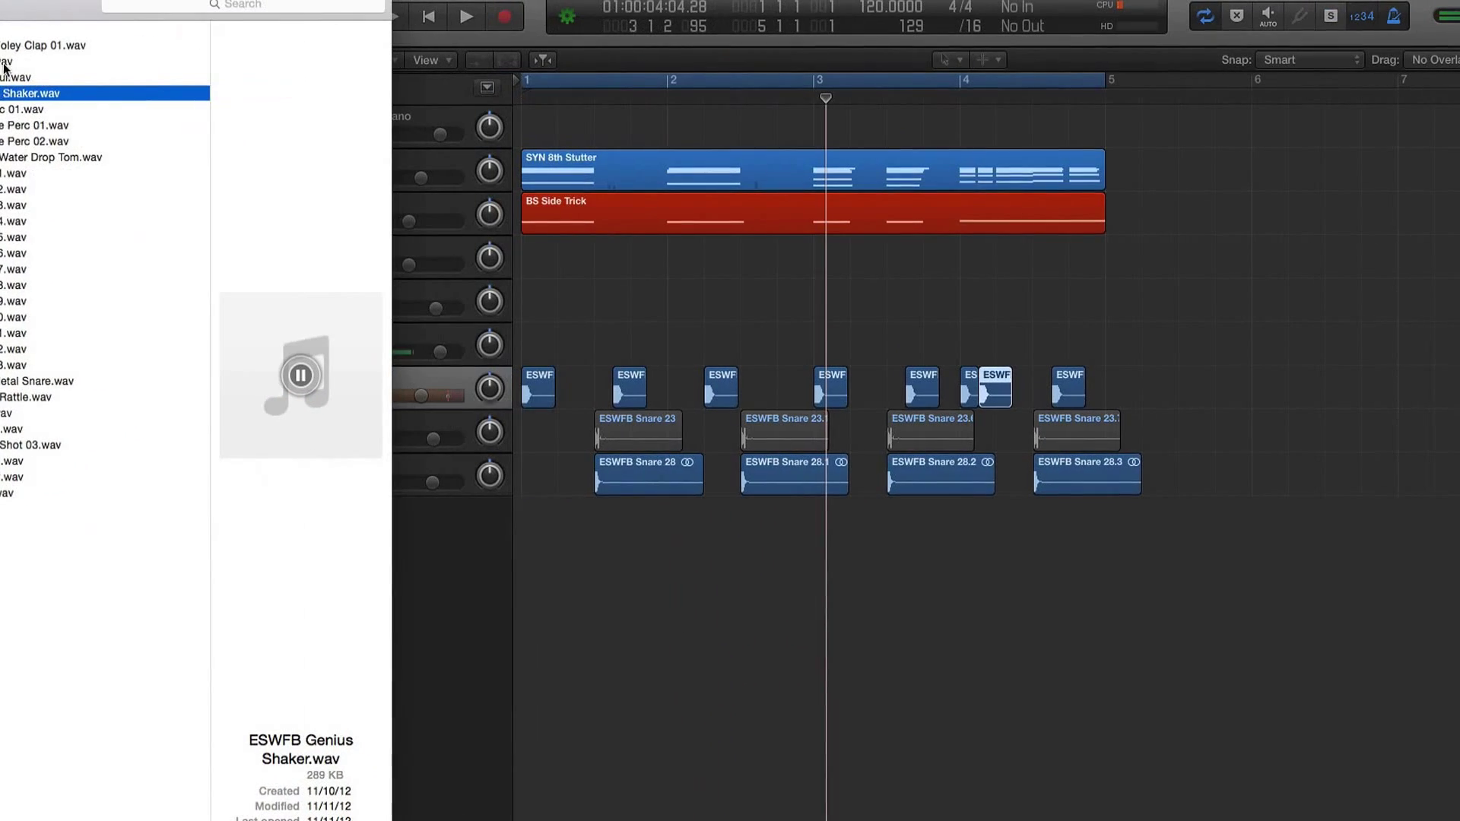
Step: Add ESWFB Genius Shaker.wav to the Logic Pro project on its own new track at the start of bar 1
{"action": "left_click_drag", "start_coordinate": [104, 106], "coordinate": [281, 140]}
{"action": "left_click_drag", "start_coordinate": [189, 139], "coordinate": [155, 102]}
{"action": "left_click", "coordinate": [91, 92]}
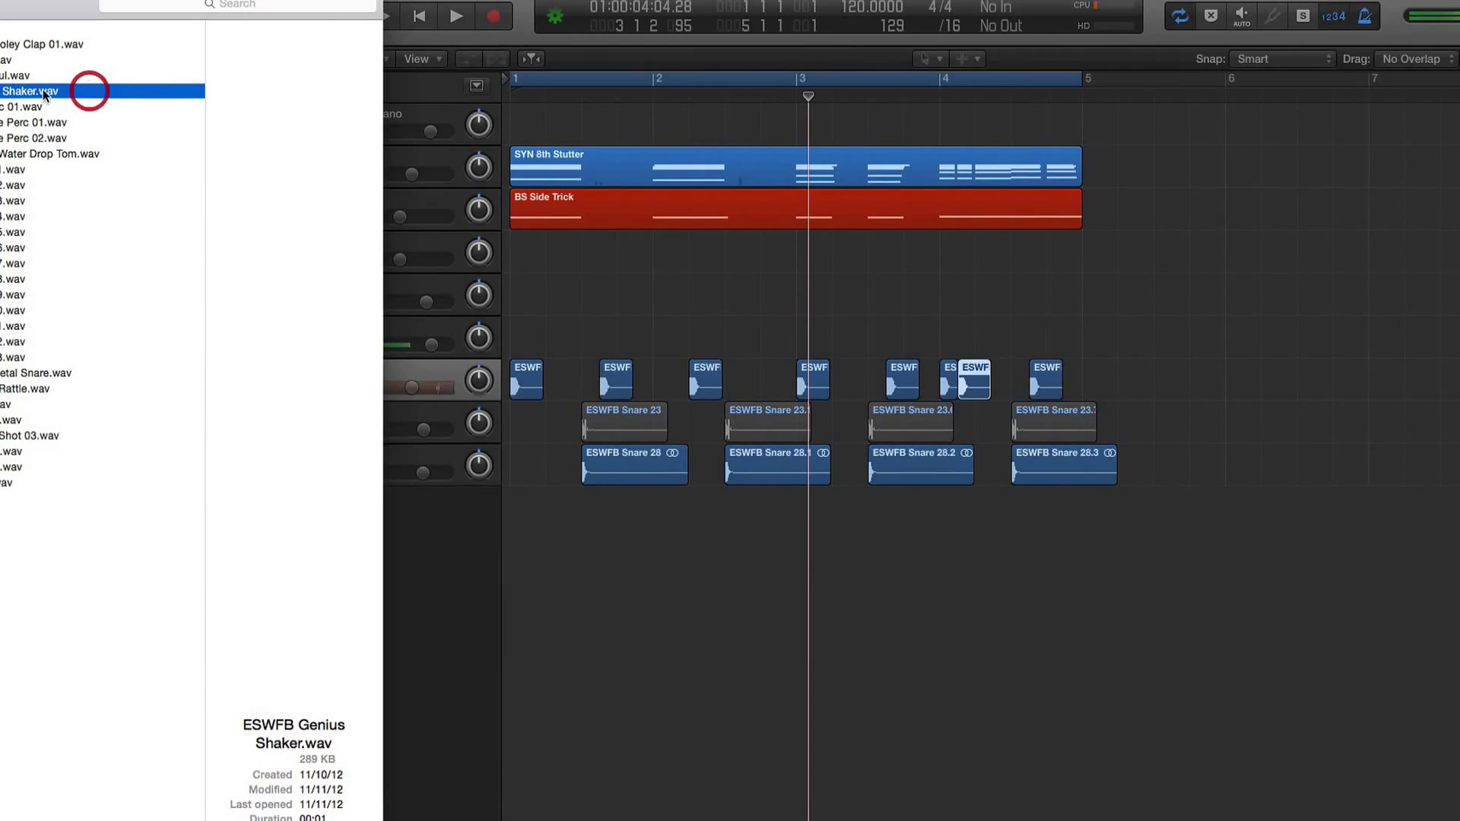
{"action": "left_click_drag", "start_coordinate": [43, 91], "coordinate": [527, 412]}
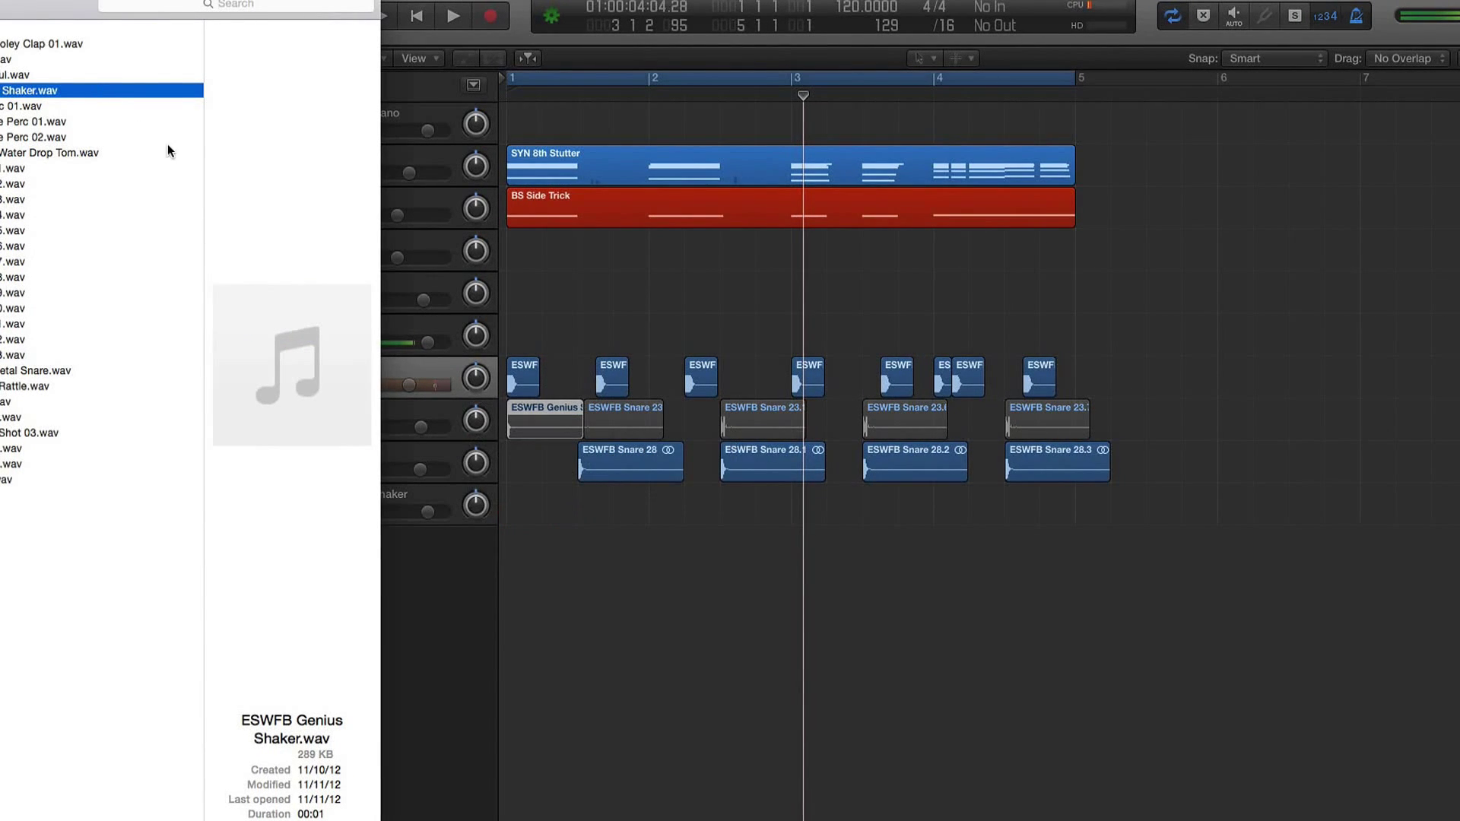
{"action": "left_click", "coordinate": [608, 269]}
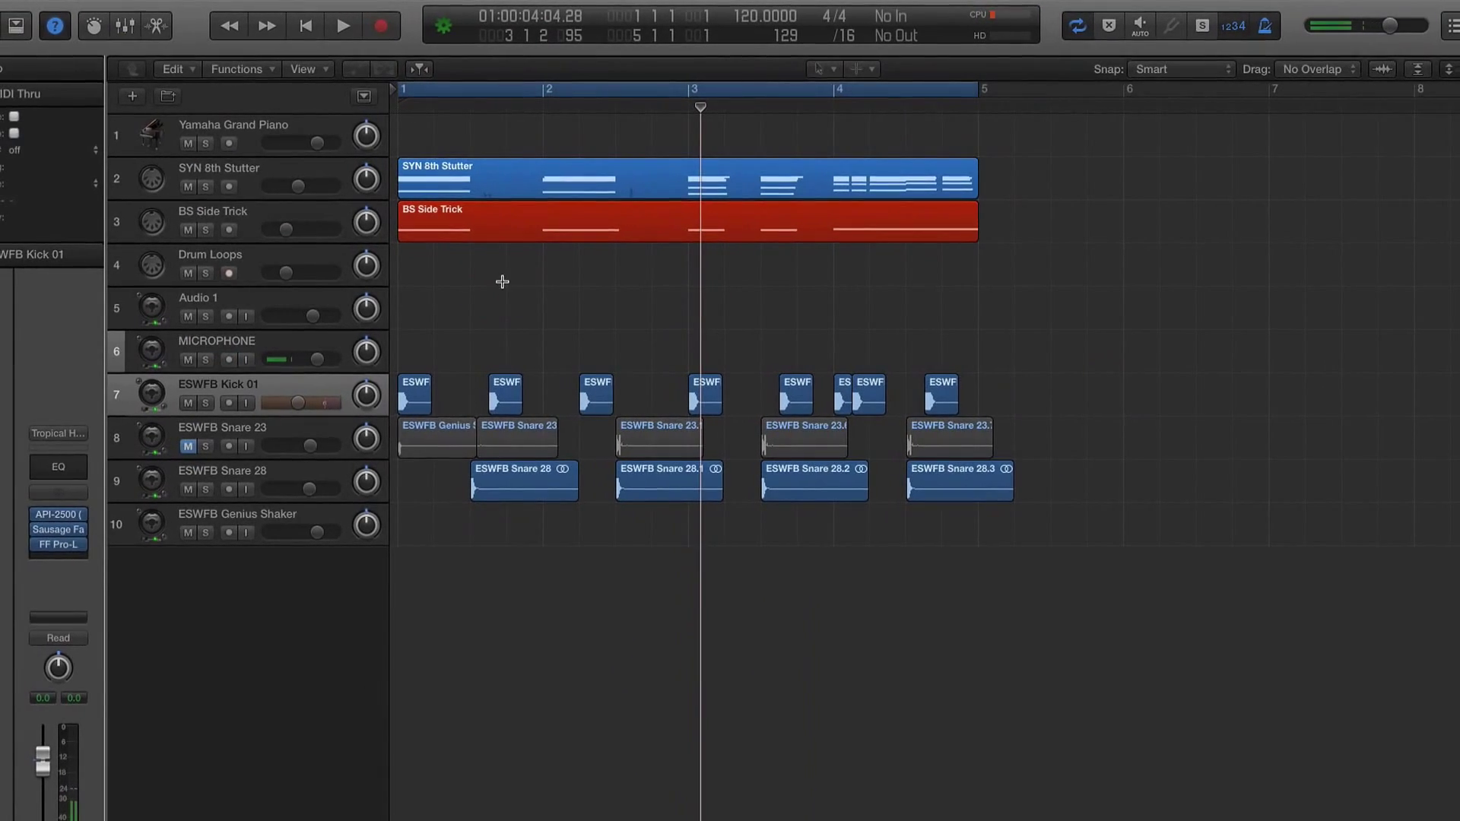
{"action": "key", "text": "super+z"}
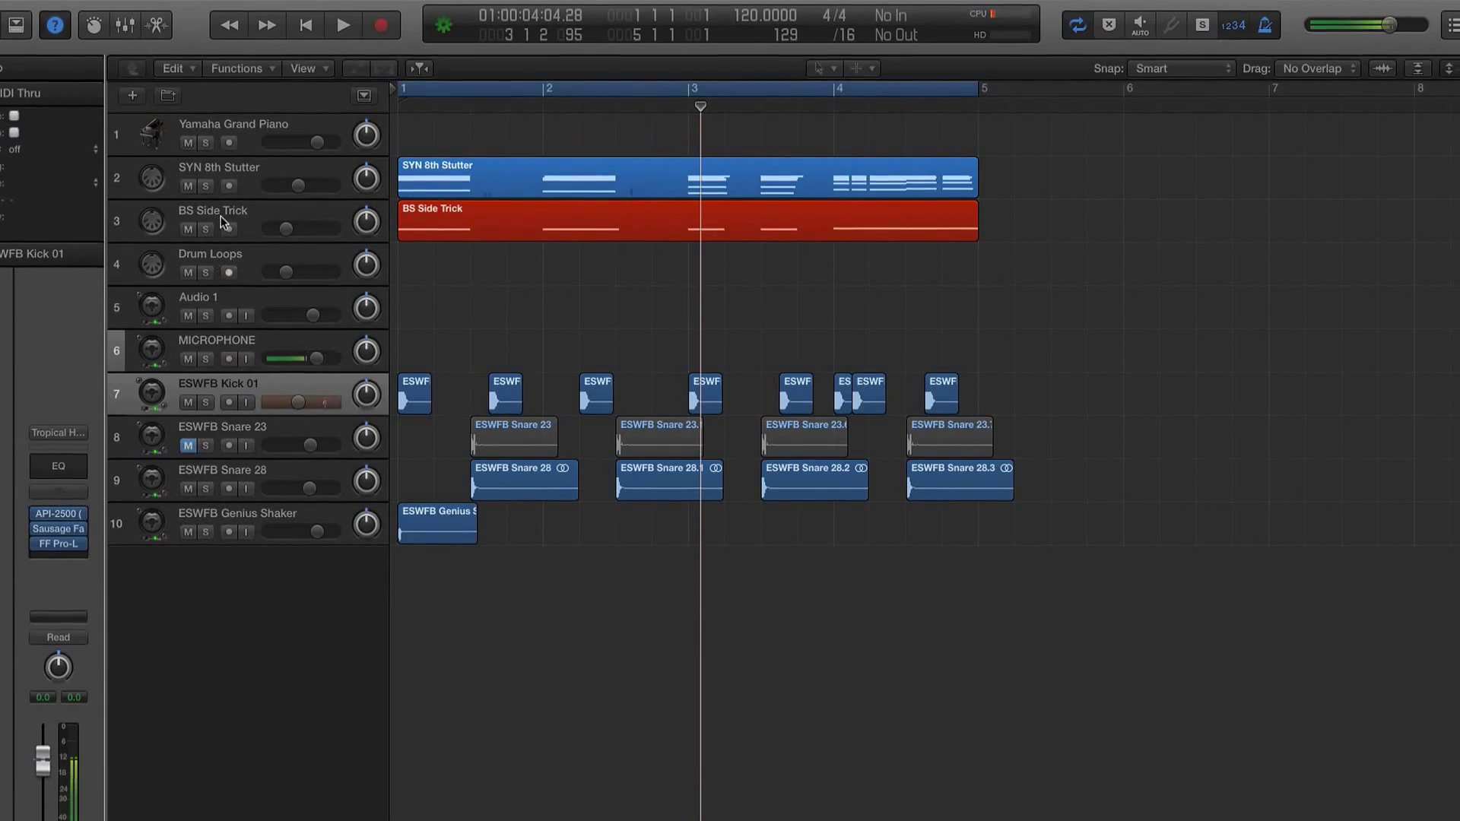
Step: Add ESWFB Perc Foley Clap 01.wav from Finder on a new track below the shaker, at the start of bar 1
{"action": "key", "text": "super+Tab"}
{"action": "left_click_drag", "start_coordinate": [29, 50], "coordinate": [519, 535]}
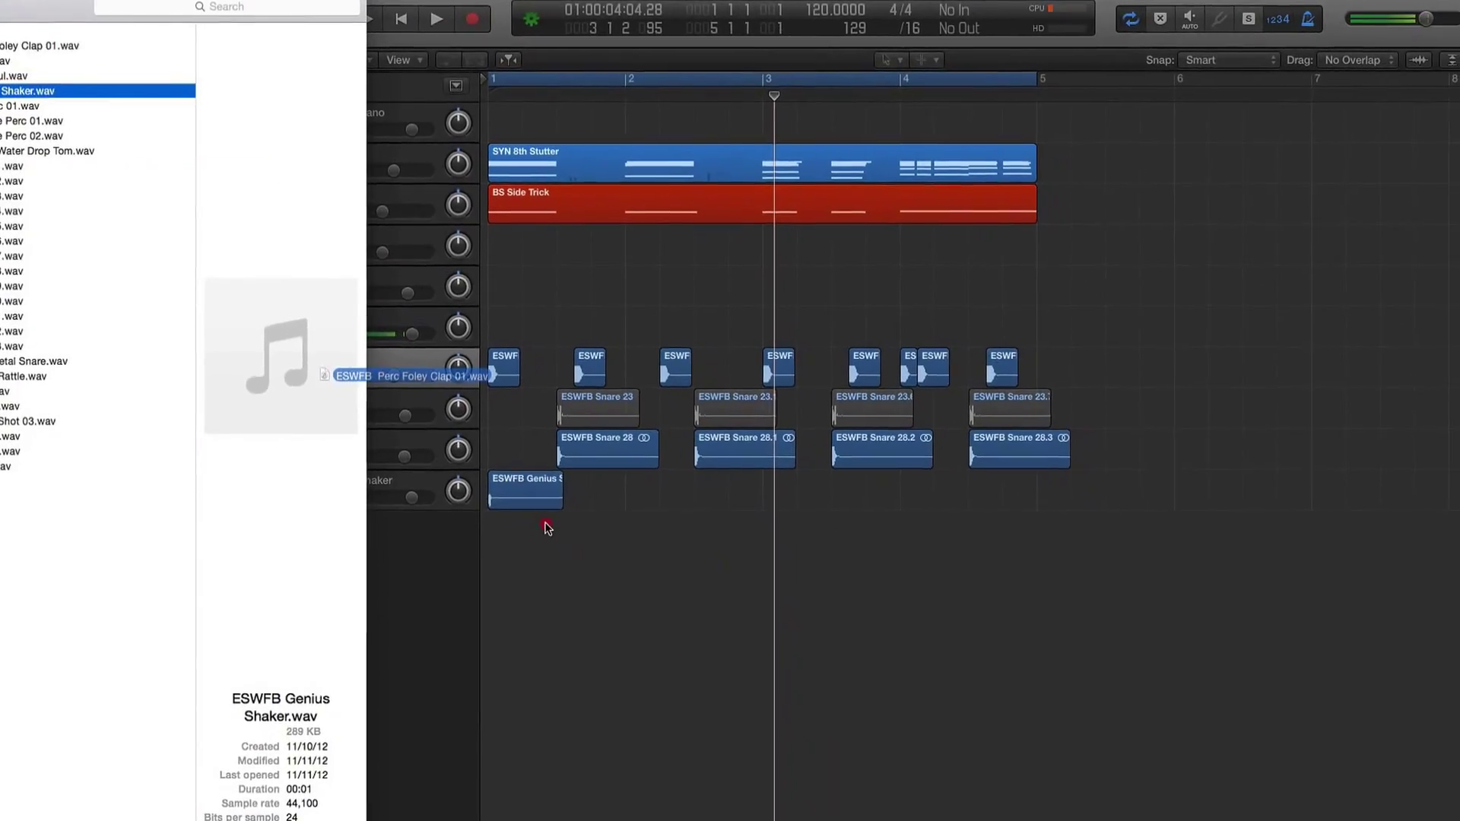
{"action": "left_click", "coordinate": [502, 532]}
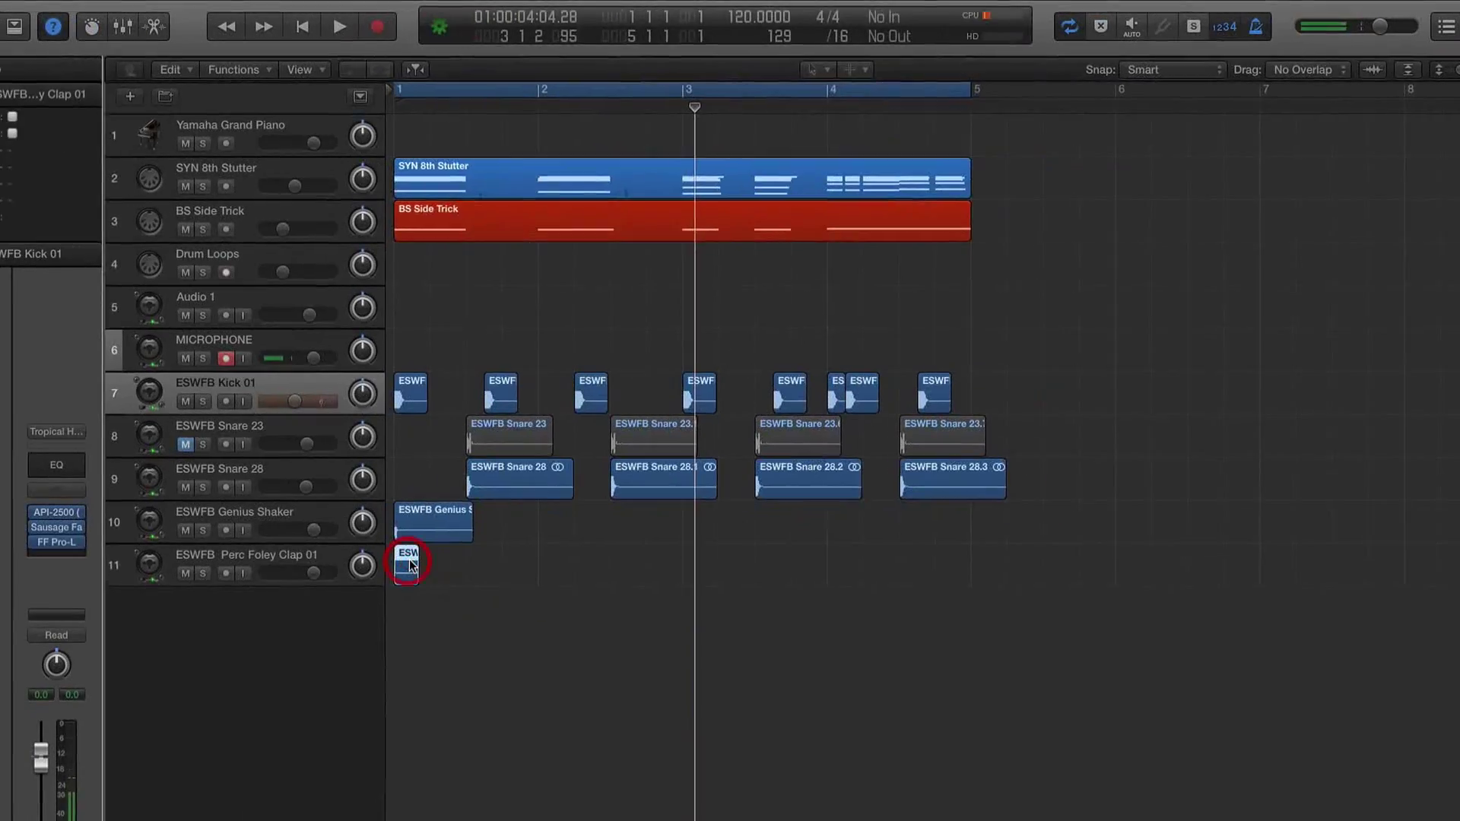
Step: Audition the Foley clap and Genius Shaker regions soloed, and play them in the full loop with solo off
{"action": "key", "text": "ctrl+s"}
{"action": "key", "text": "space"}
{"action": "key", "text": "space"}
{"action": "left_click", "coordinate": [417, 521]}
{"action": "key", "text": "space"}
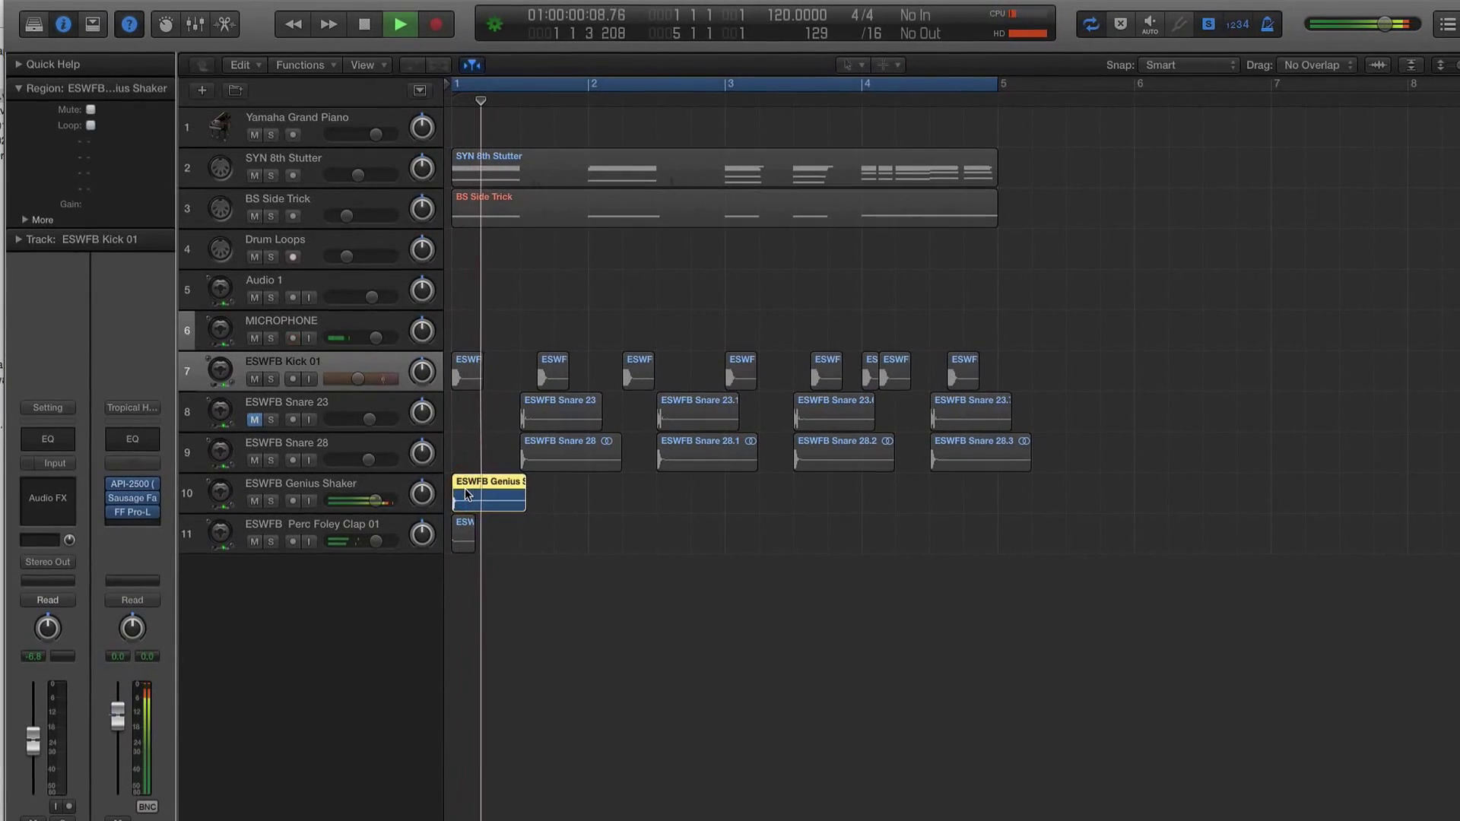
{"action": "key", "text": "space"}
{"action": "left_click_drag", "start_coordinate": [465, 494], "coordinate": [469, 495]}
{"action": "key", "text": "ctrl+s"}
{"action": "key", "text": "space"}
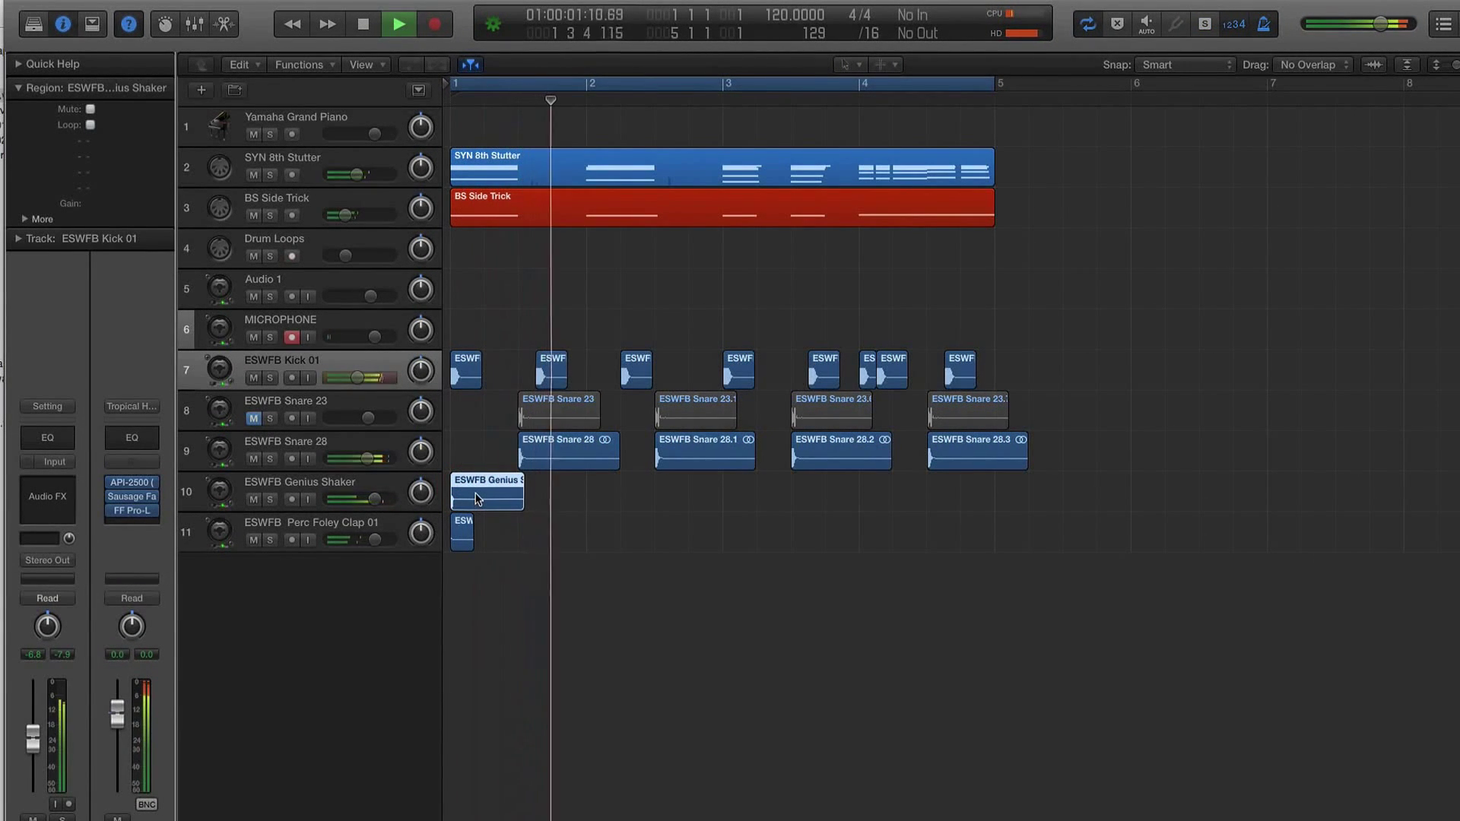
{"action": "key", "text": "space"}
Step: Move the Genius Shaker region to beat 3 of bar 2 and lower its track volume to fit the loop
{"action": "left_click_drag", "start_coordinate": [476, 498], "coordinate": [681, 498]}
{"action": "left_click_drag", "start_coordinate": [373, 499], "coordinate": [356, 504]}
{"action": "key", "text": "space"}
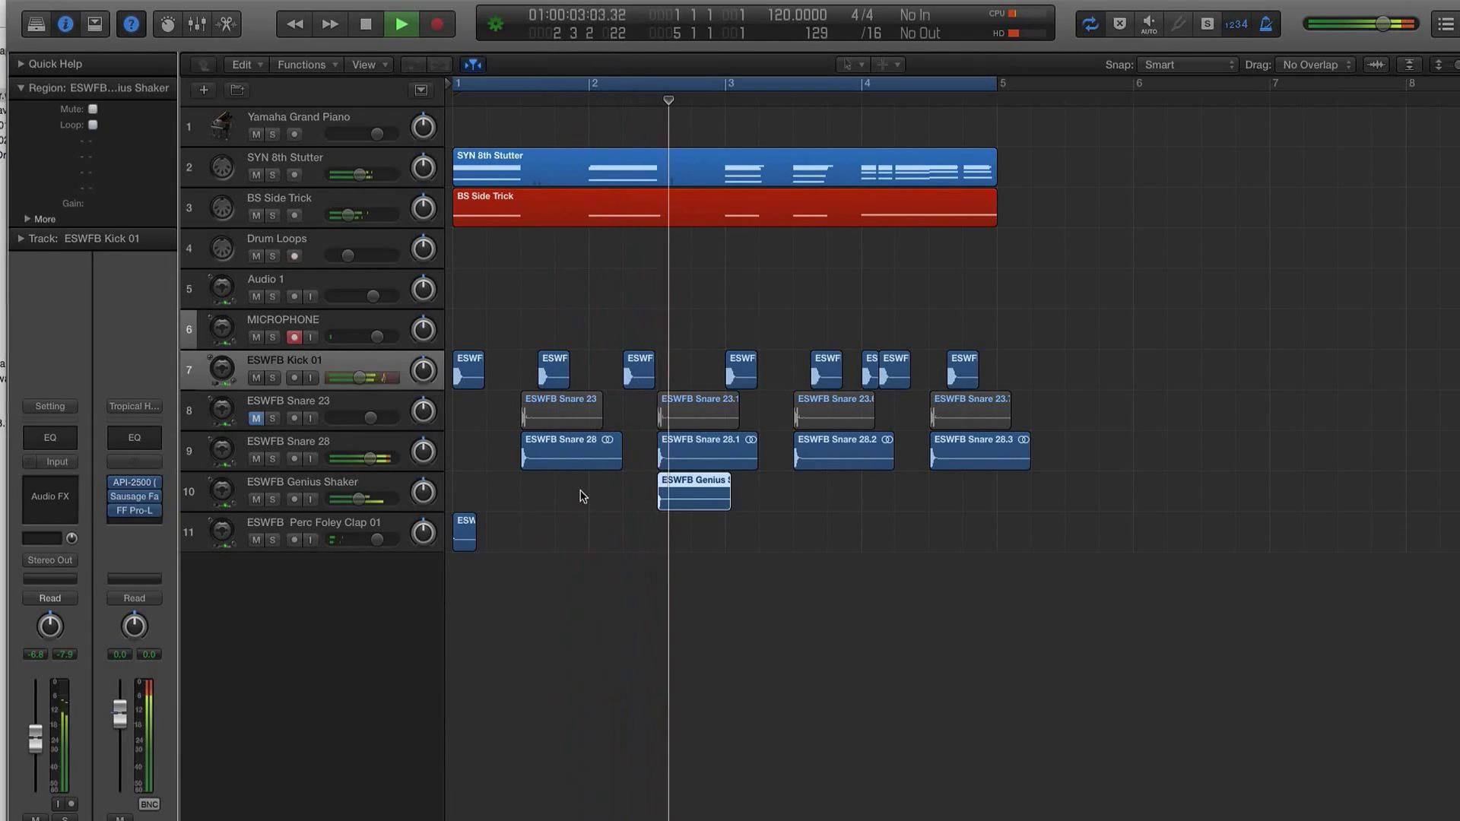
{"action": "key", "text": "space"}
{"action": "left_click_drag", "start_coordinate": [359, 500], "coordinate": [355, 500]}
Step: Nudge the Genius Shaker region slightly behind the bar 2 snare and play the loop from the start
{"action": "scroll", "coordinate": [711, 514], "scroll_direction": "up", "scroll_amount": 5}
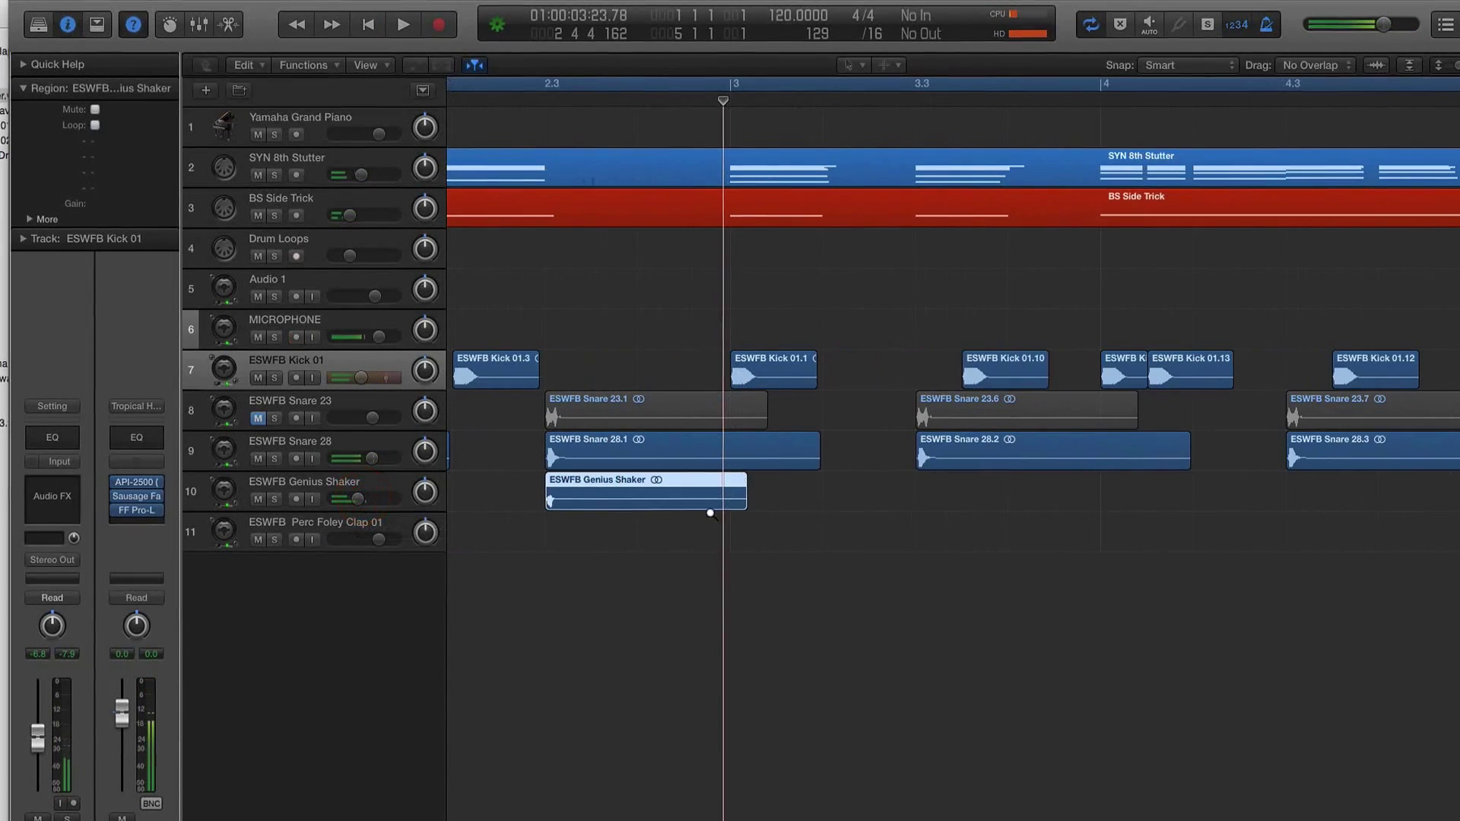
{"action": "left_click_drag", "start_coordinate": [587, 502], "coordinate": [614, 493]}
{"action": "scroll", "coordinate": [597, 493], "scroll_direction": "down", "scroll_amount": 2}
{"action": "key", "text": "Return"}
{"action": "key", "text": "space"}
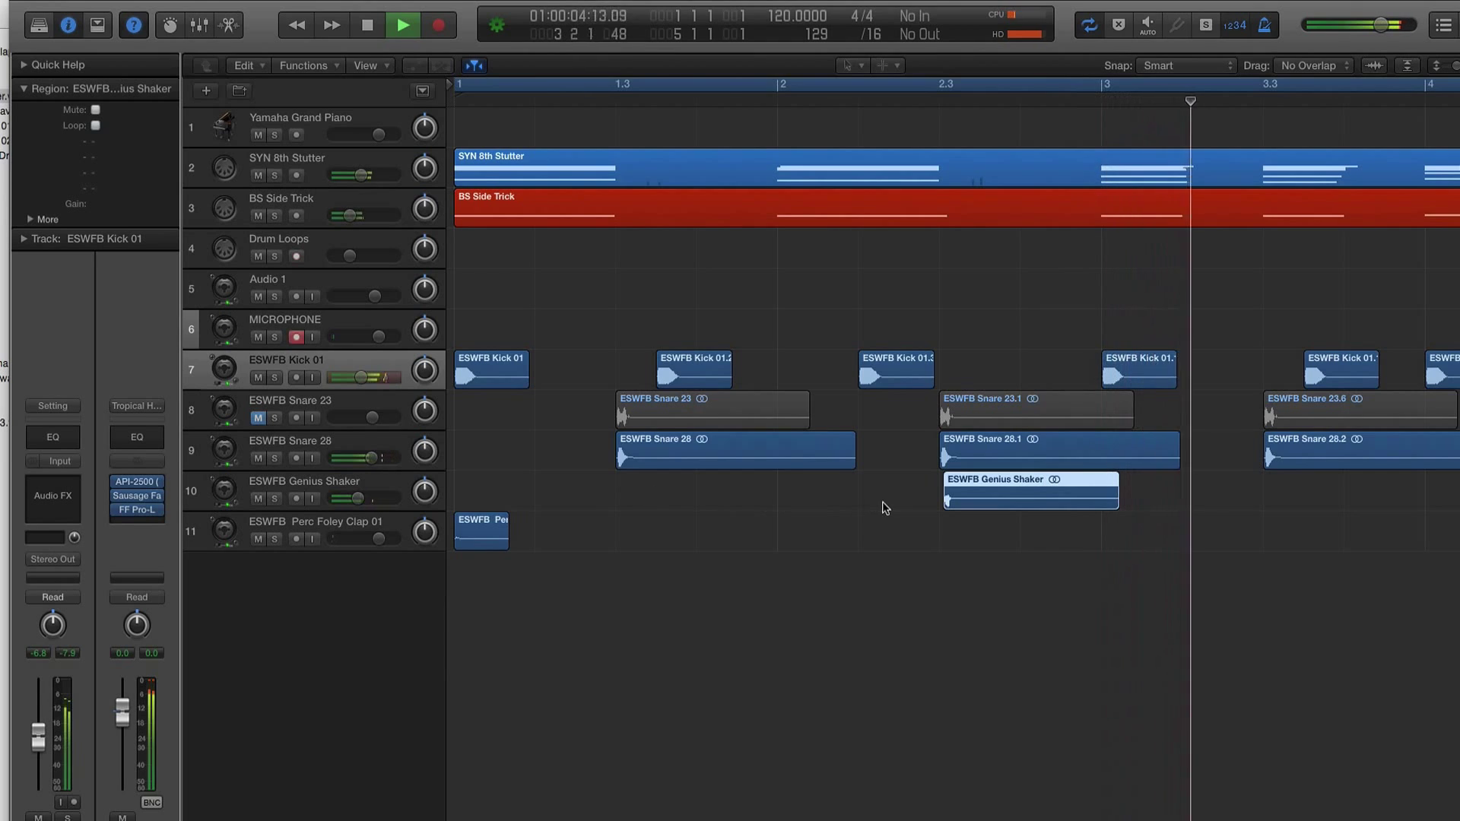
Step: Copy the Genius Shaker region to just after beat 3 of bar 4 and play the loop
{"action": "key", "text": "super+Left"}
{"action": "left_click_drag", "start_coordinate": [890, 502], "coordinate": [1362, 511]}
{"action": "key", "text": "space"}
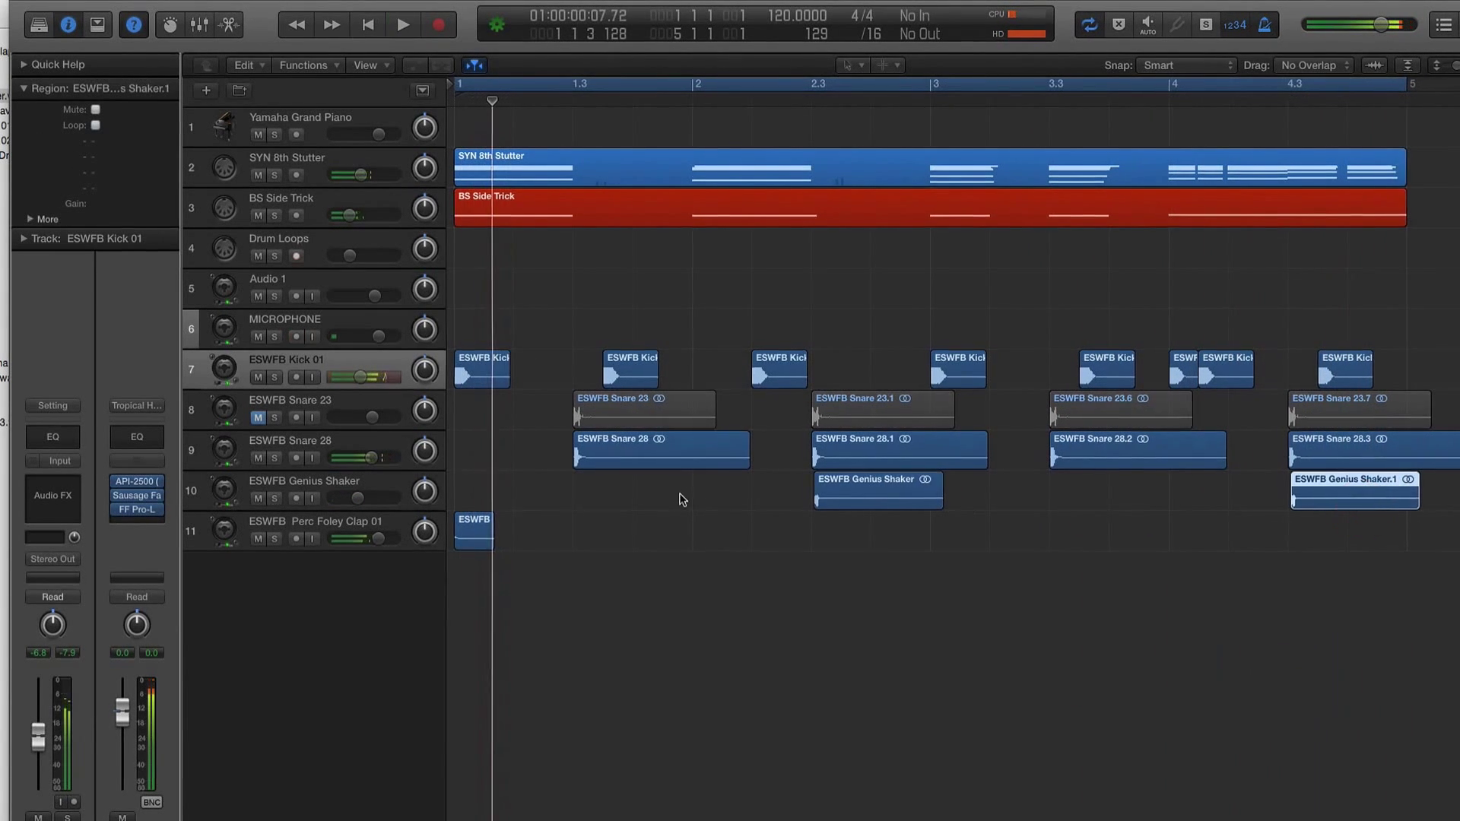
Step: Shift the ESWFB Perc Foley Clap 01 hit off the downbeat of bar 1 and check its timing in playback
{"action": "left_click_drag", "start_coordinate": [485, 531], "coordinate": [622, 525]}
{"action": "key", "text": "space"}
{"action": "key", "text": "space"}
{"action": "key", "text": "space"}
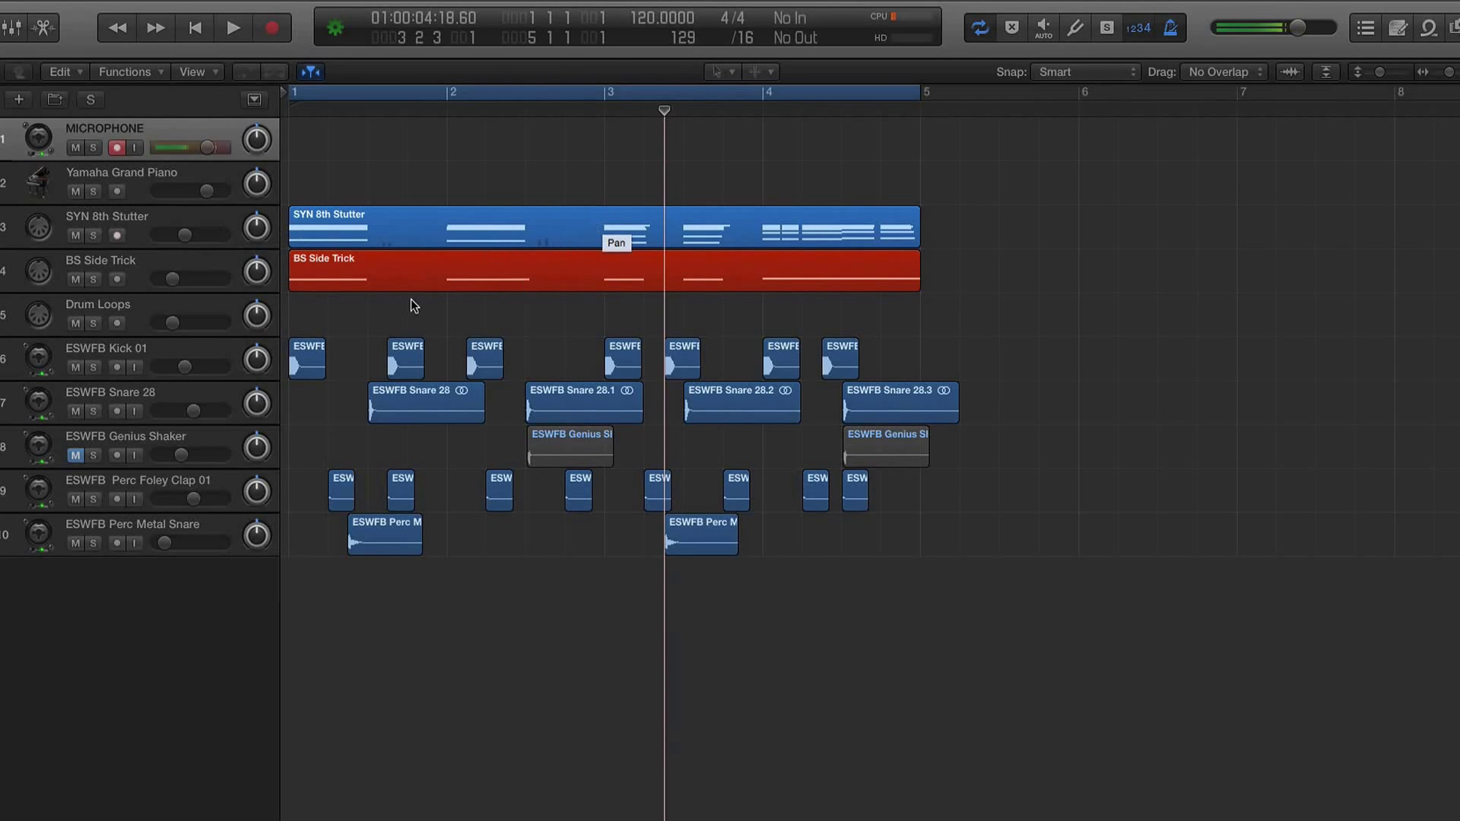
Step: Unmute the ESWFB Genius Shaker track and select it
{"action": "left_click_drag", "start_coordinate": [335, 326], "coordinate": [916, 411]}
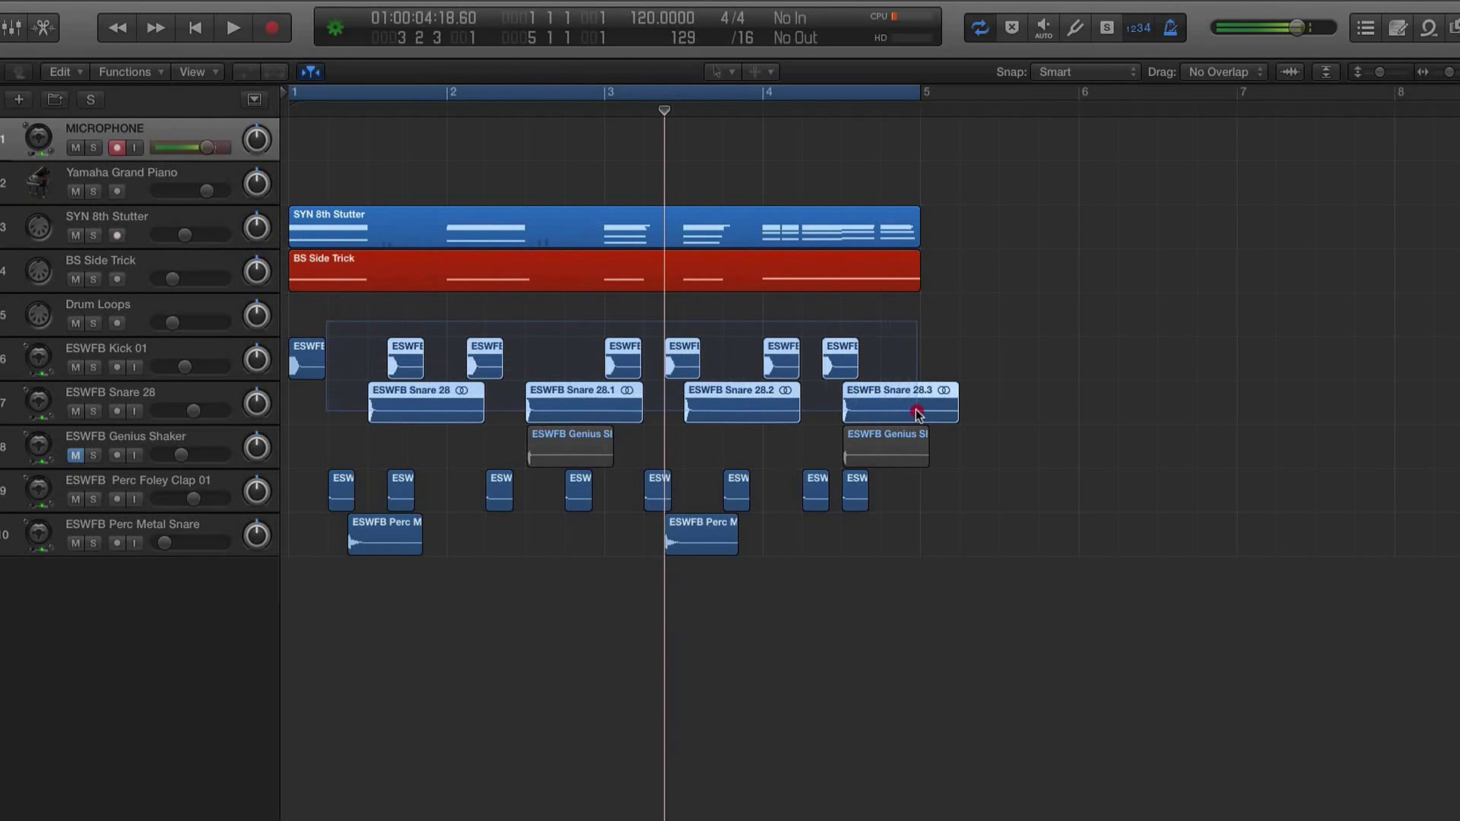
{"action": "left_click", "coordinate": [387, 315]}
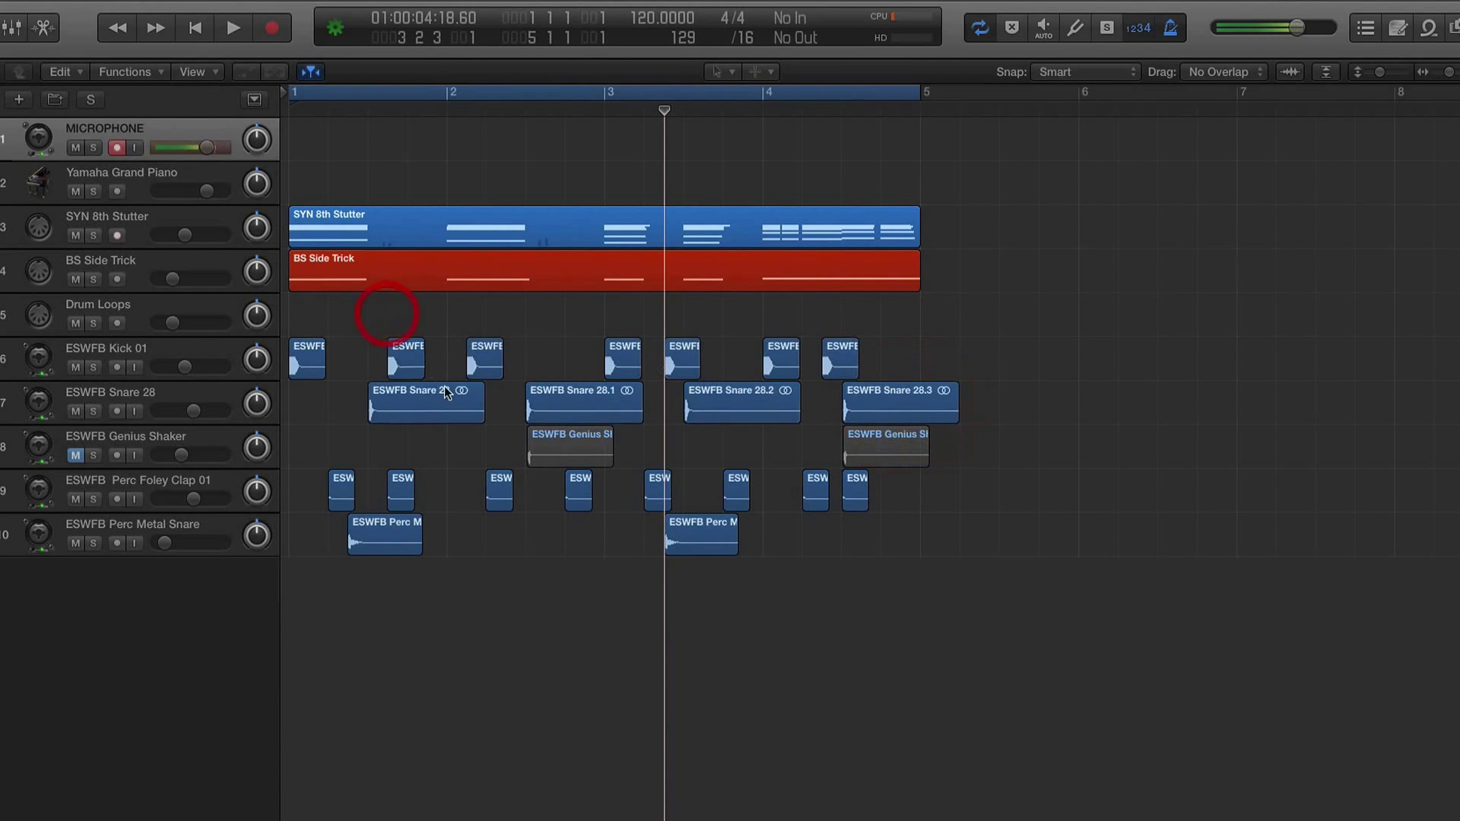
{"action": "left_click", "coordinate": [76, 455]}
{"action": "left_click", "coordinate": [171, 452]}
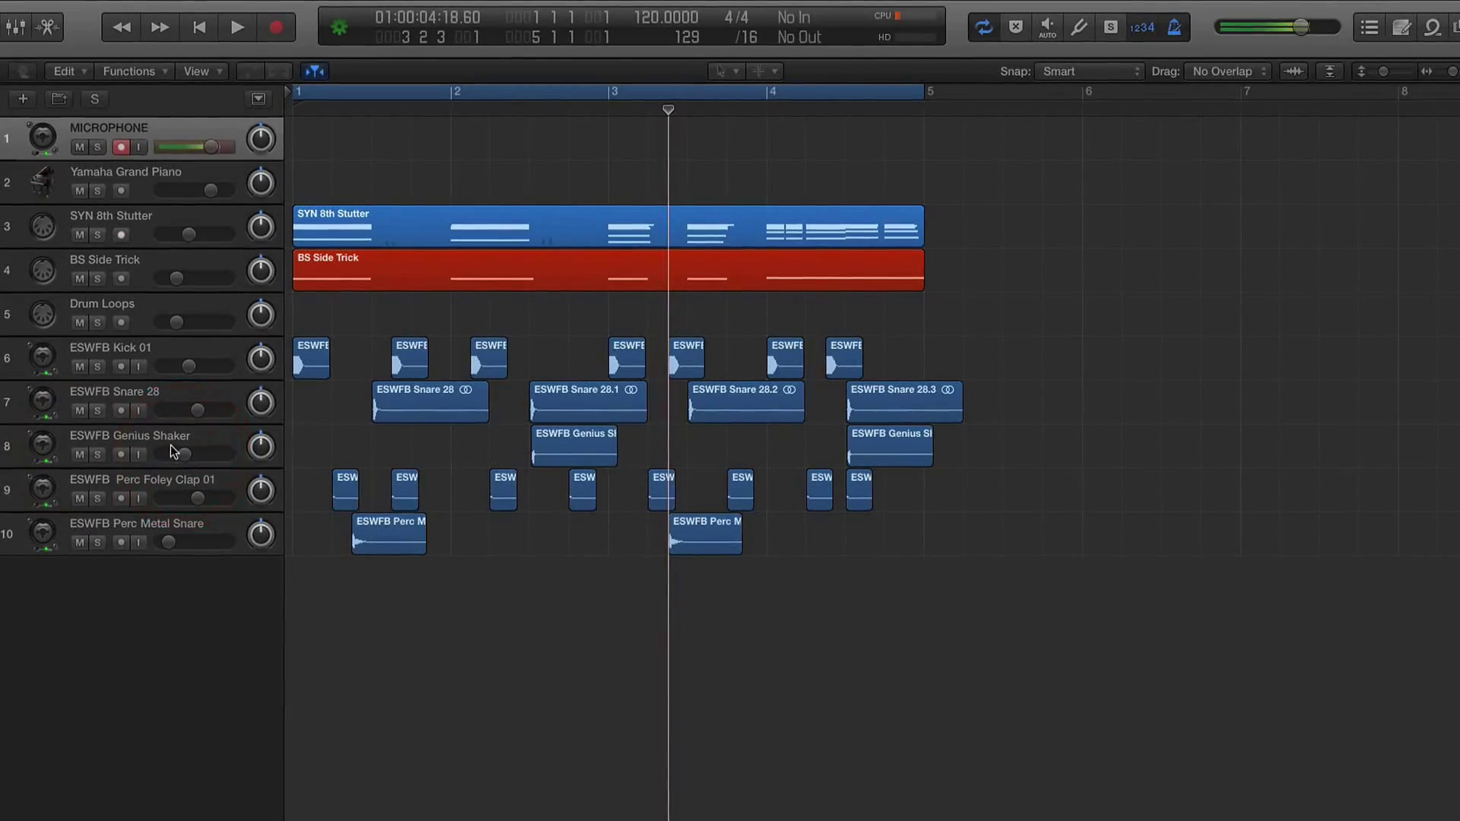
{"action": "left_click", "coordinate": [85, 432]}
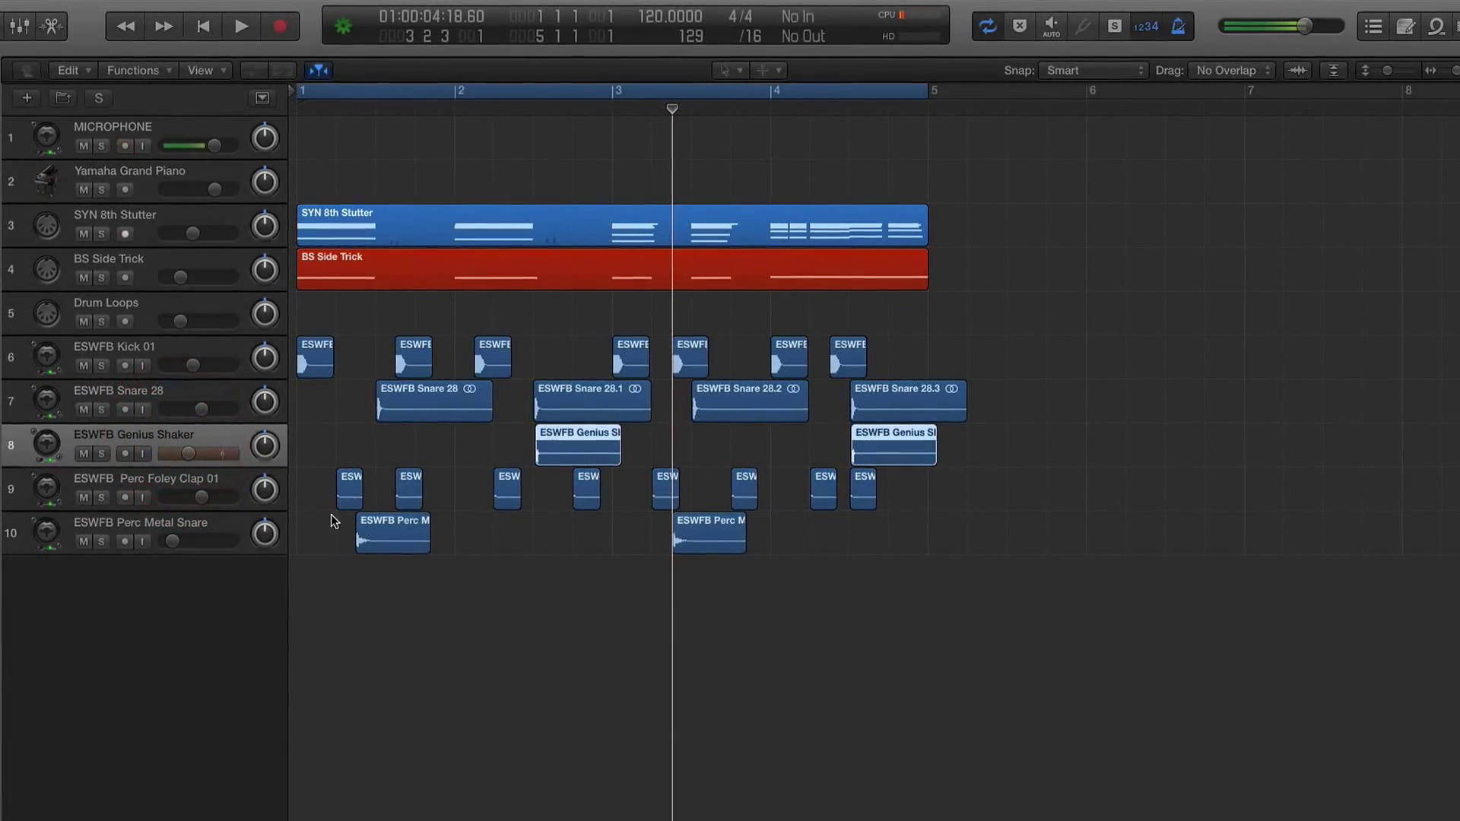
Step: Play the loop with the ESWFB Perc Metal Snare track muted to check the Foley Clap hits
{"action": "left_click", "coordinate": [84, 541]}
{"action": "left_click", "coordinate": [173, 475]}
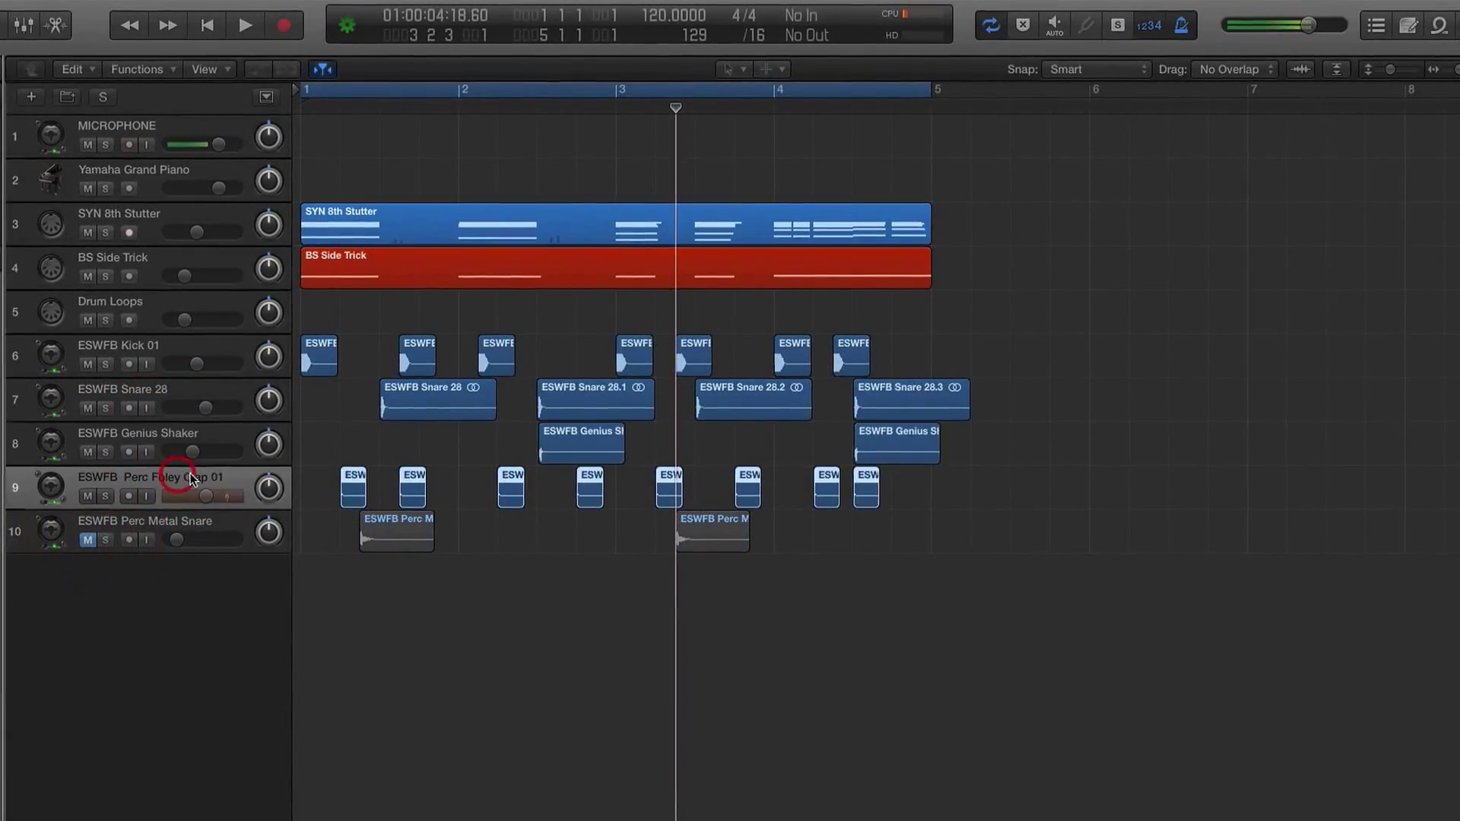
{"action": "key", "text": "super+Right"}
{"action": "key", "text": "space"}
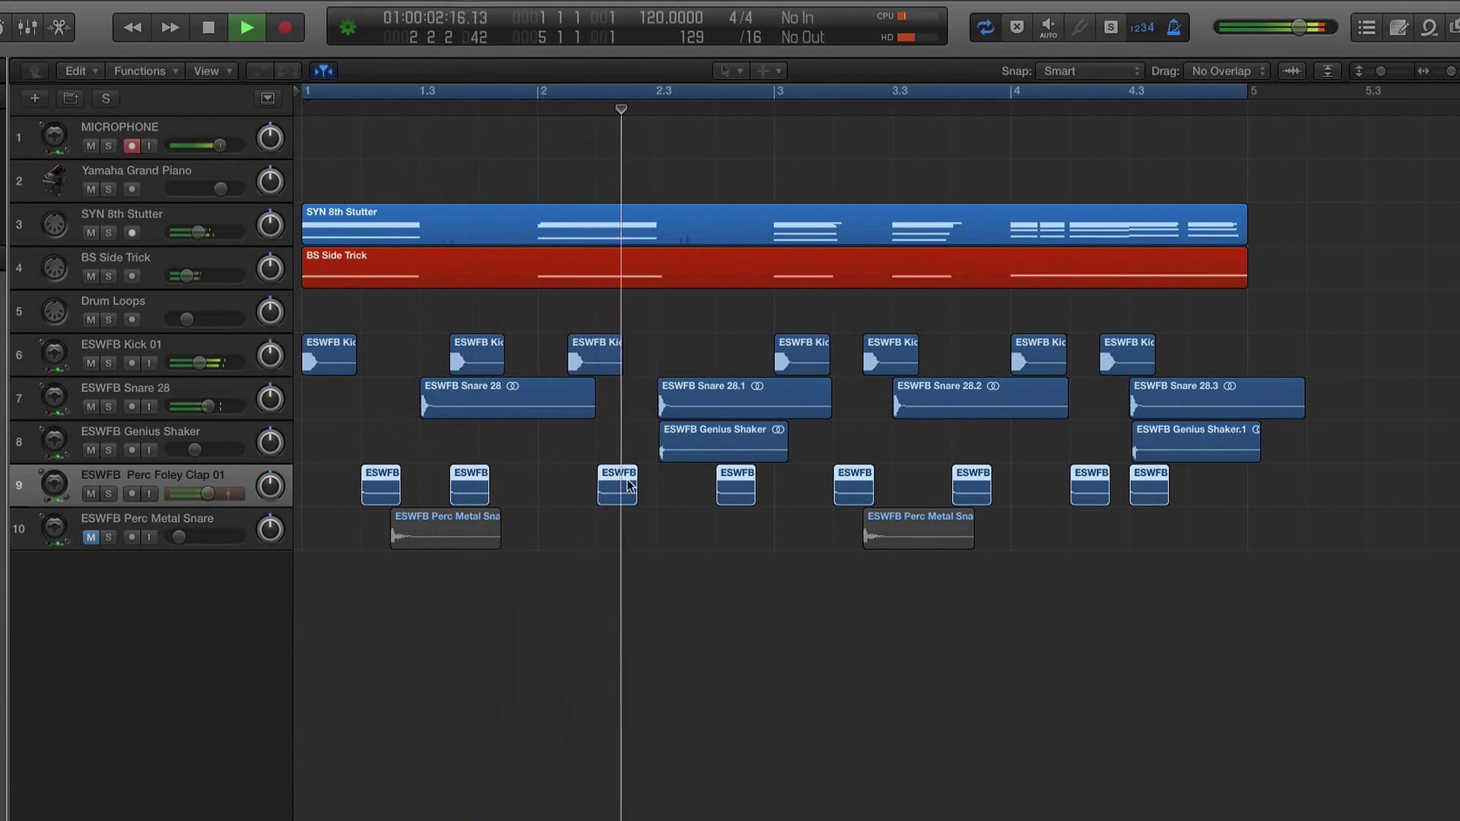
{"action": "key", "text": "space"}
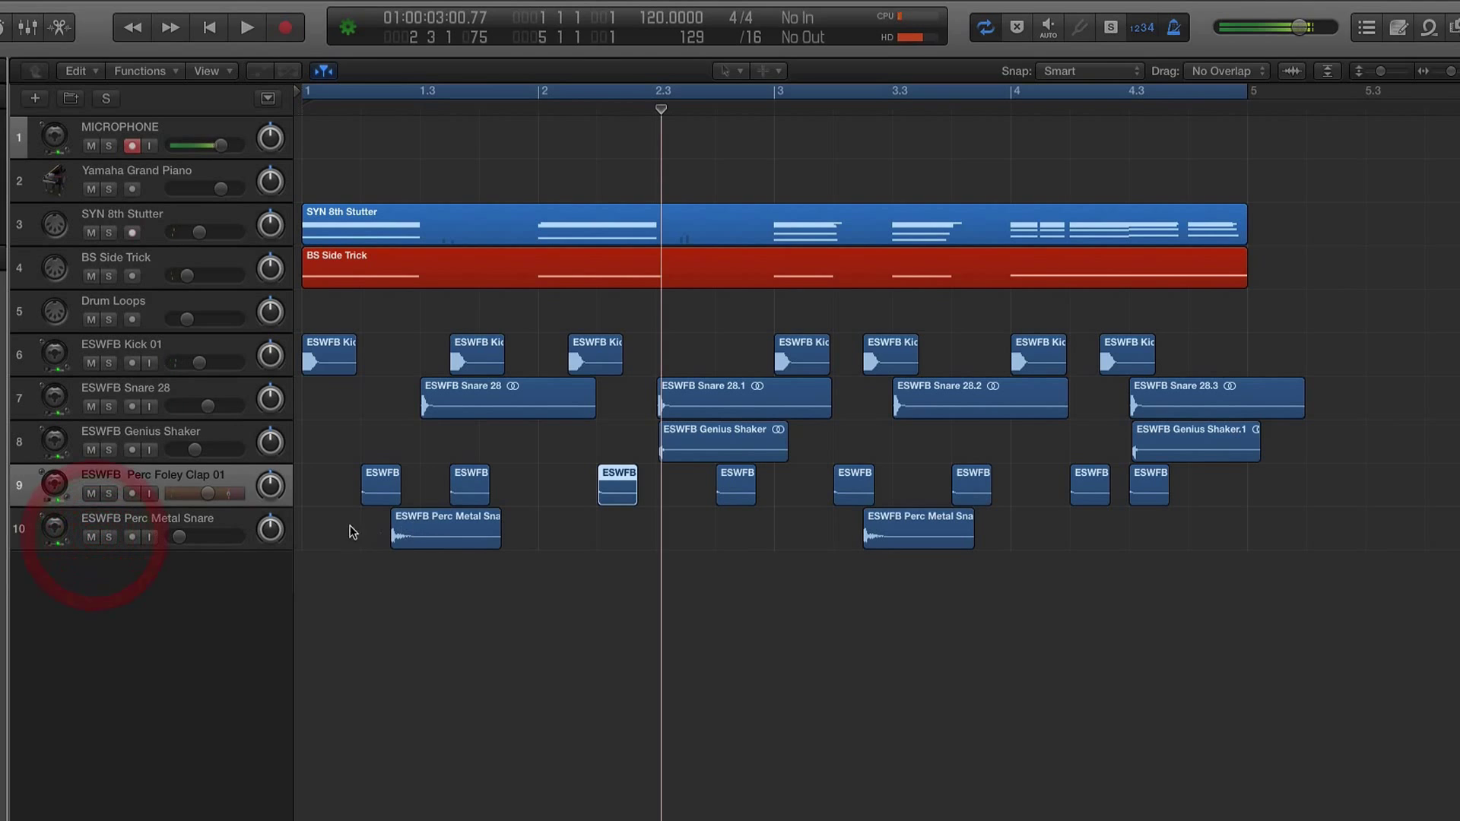
Step: Solo the two ESWFB Perc Metal Snare regions in playback, raise that track's volume slightly, and switch solo off
{"action": "left_click_drag", "start_coordinate": [349, 532], "coordinate": [962, 572]}
{"action": "key", "text": "ctrl+s"}
{"action": "key", "text": "space"}
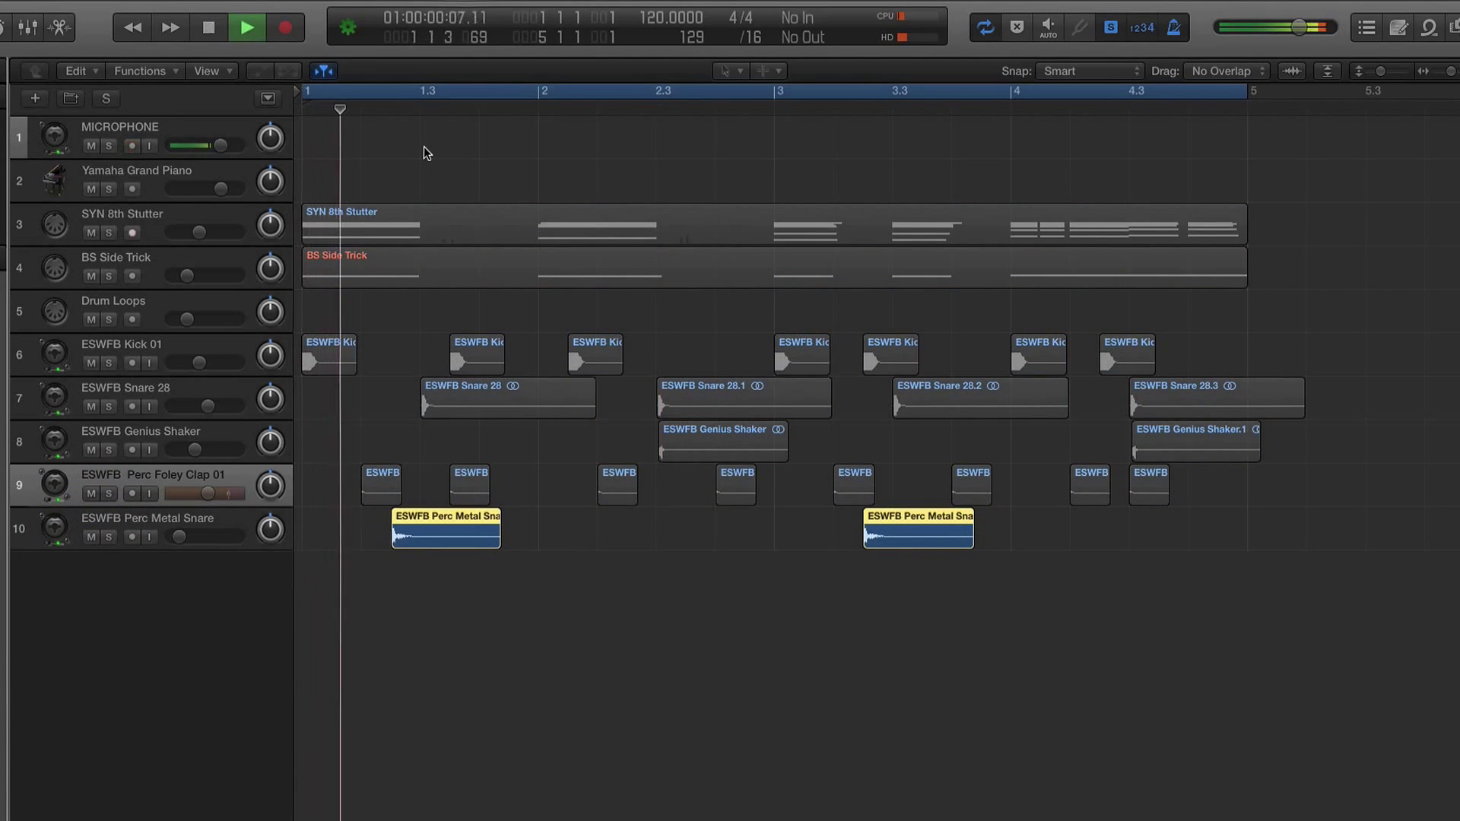
{"action": "key", "text": "space"}
{"action": "left_click", "coordinate": [197, 527]}
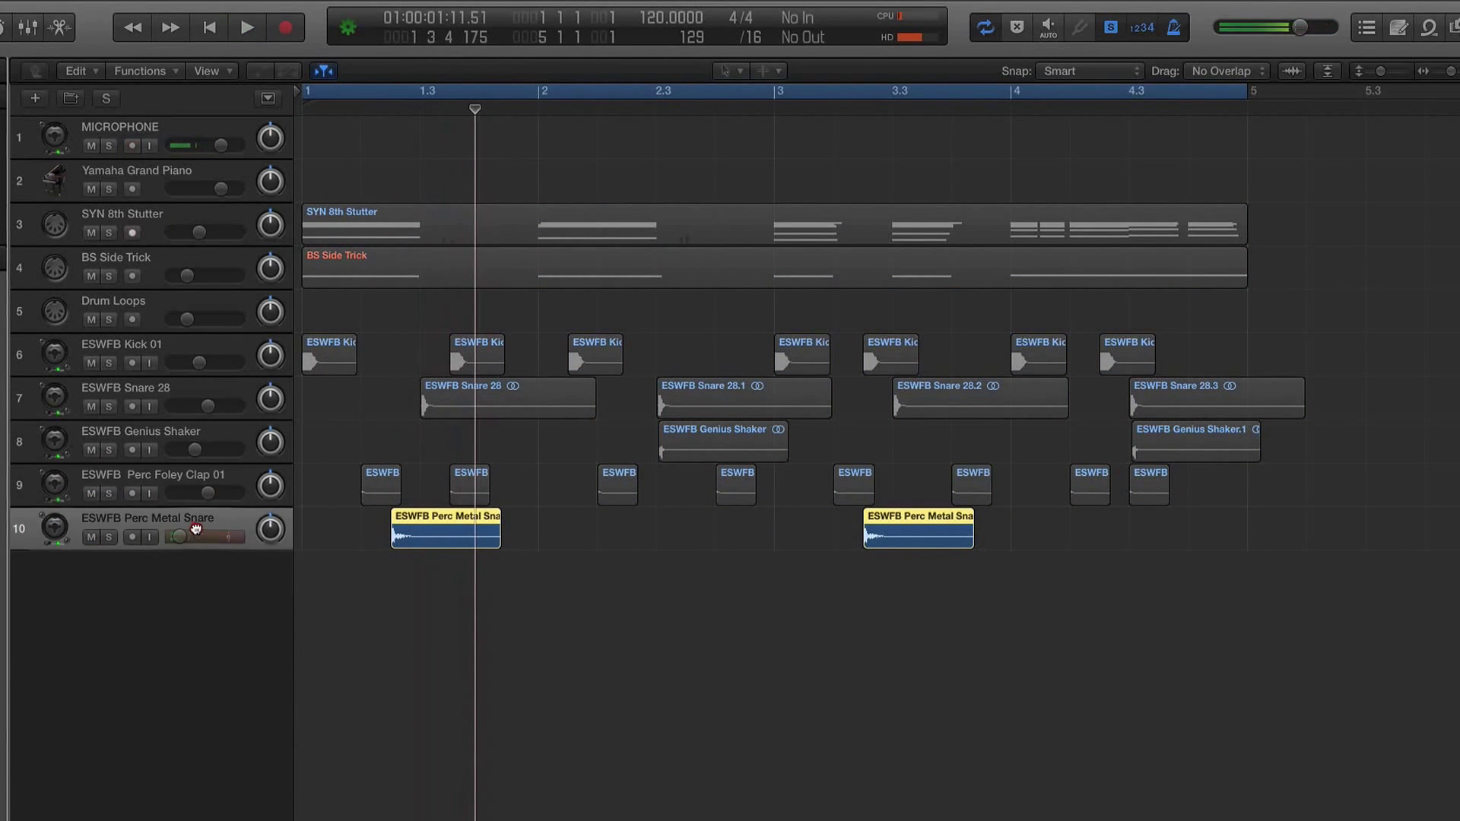
{"action": "left_click_drag", "start_coordinate": [197, 531], "coordinate": [199, 532]}
{"action": "key", "text": "ctrl+s"}
Step: Raise the volumes of all tracks from SYN 8th Stutter to ESWFB Perc Metal Snare together while the loop plays
{"action": "key", "text": "space"}
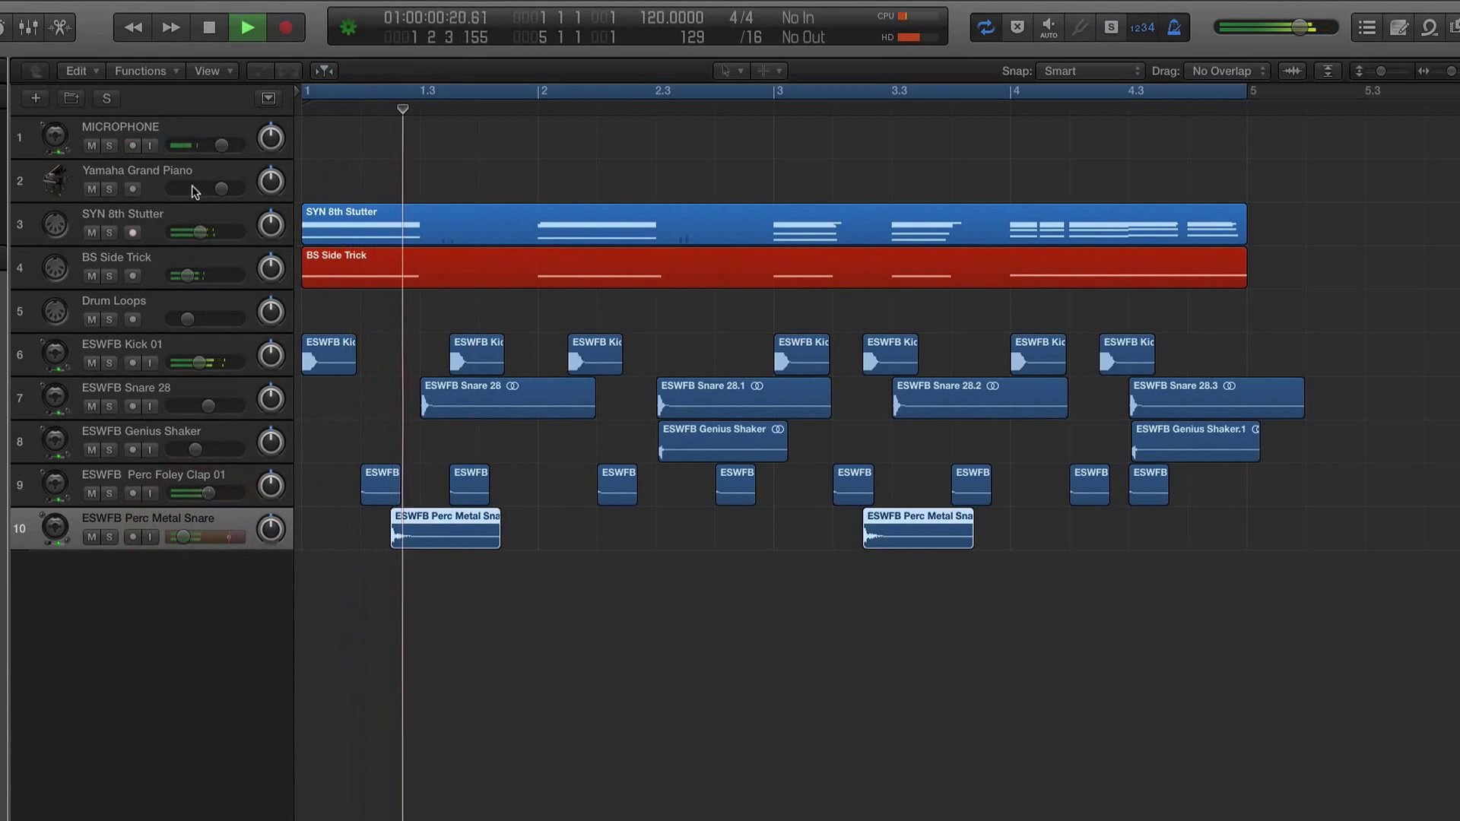
{"action": "left_click", "coordinate": [185, 211]}
{"action": "key", "text": "ctrl+a"}
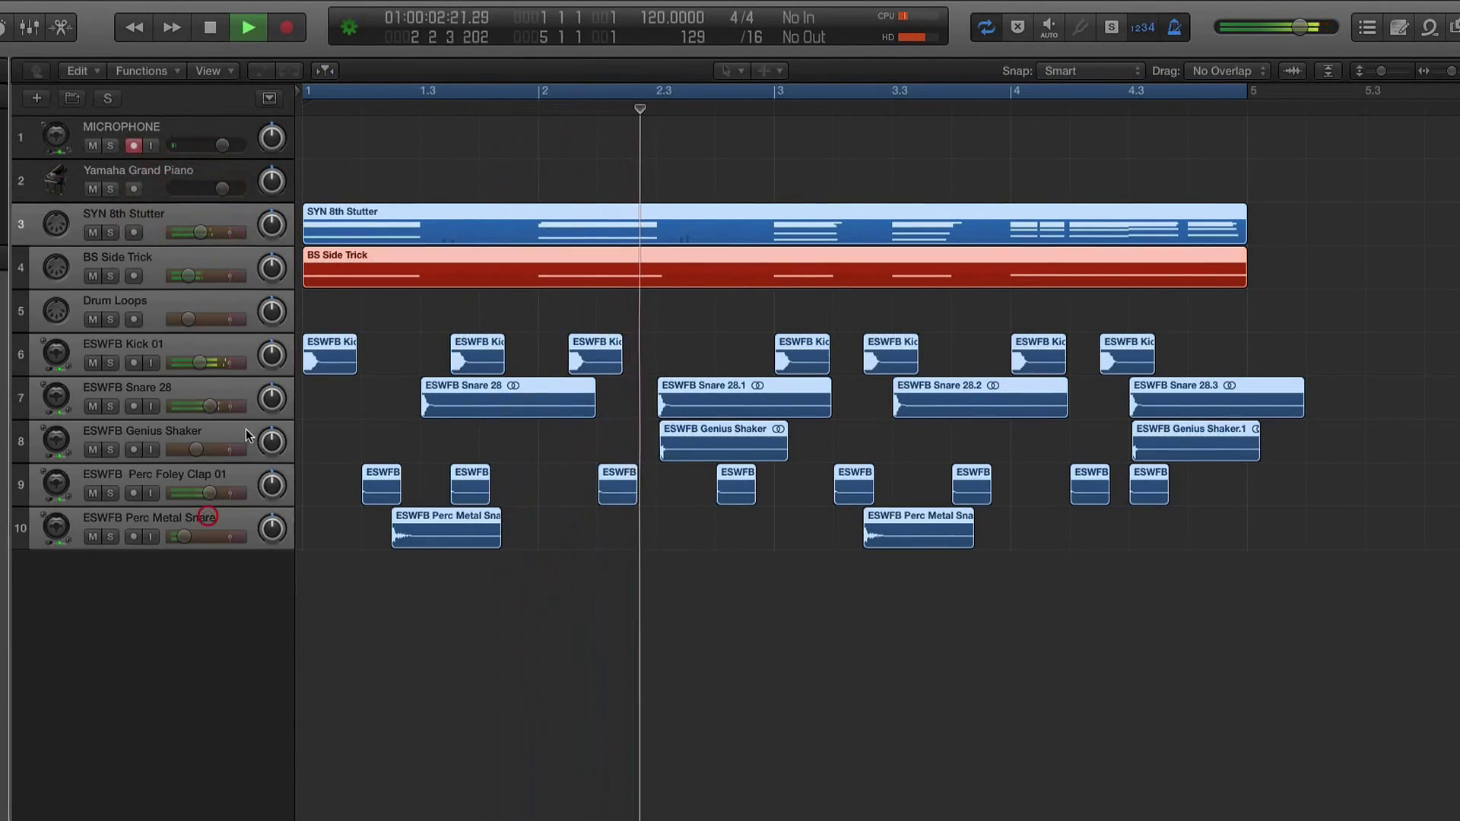
{"action": "left_click_drag", "start_coordinate": [203, 233], "coordinate": [223, 230]}
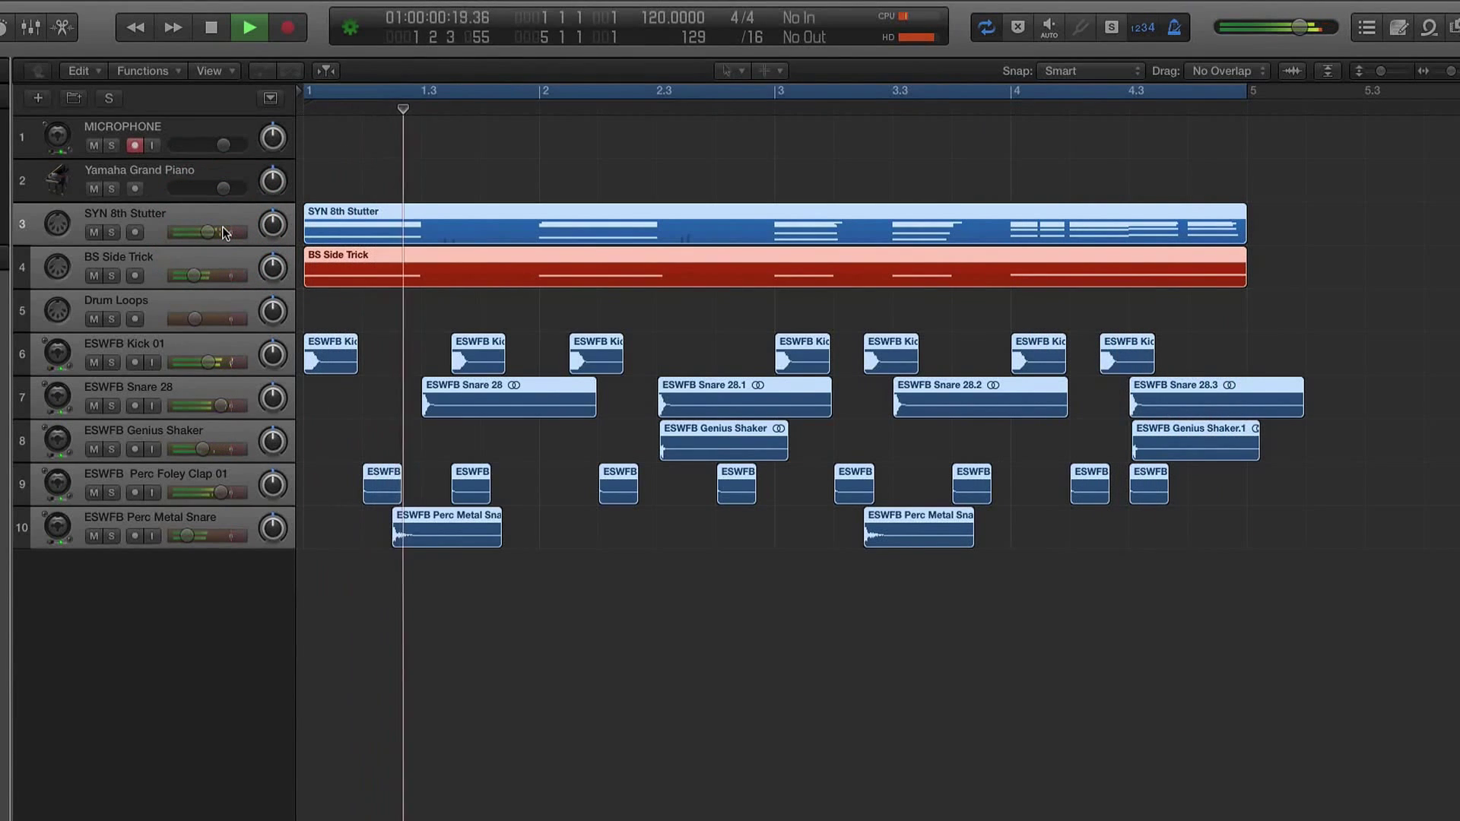
{"action": "key", "text": "space"}
Step: Open the SYN 8th Stutter region in the Piano Roll
{"action": "left_click", "coordinate": [152, 189]}
{"action": "left_click", "coordinate": [166, 217]}
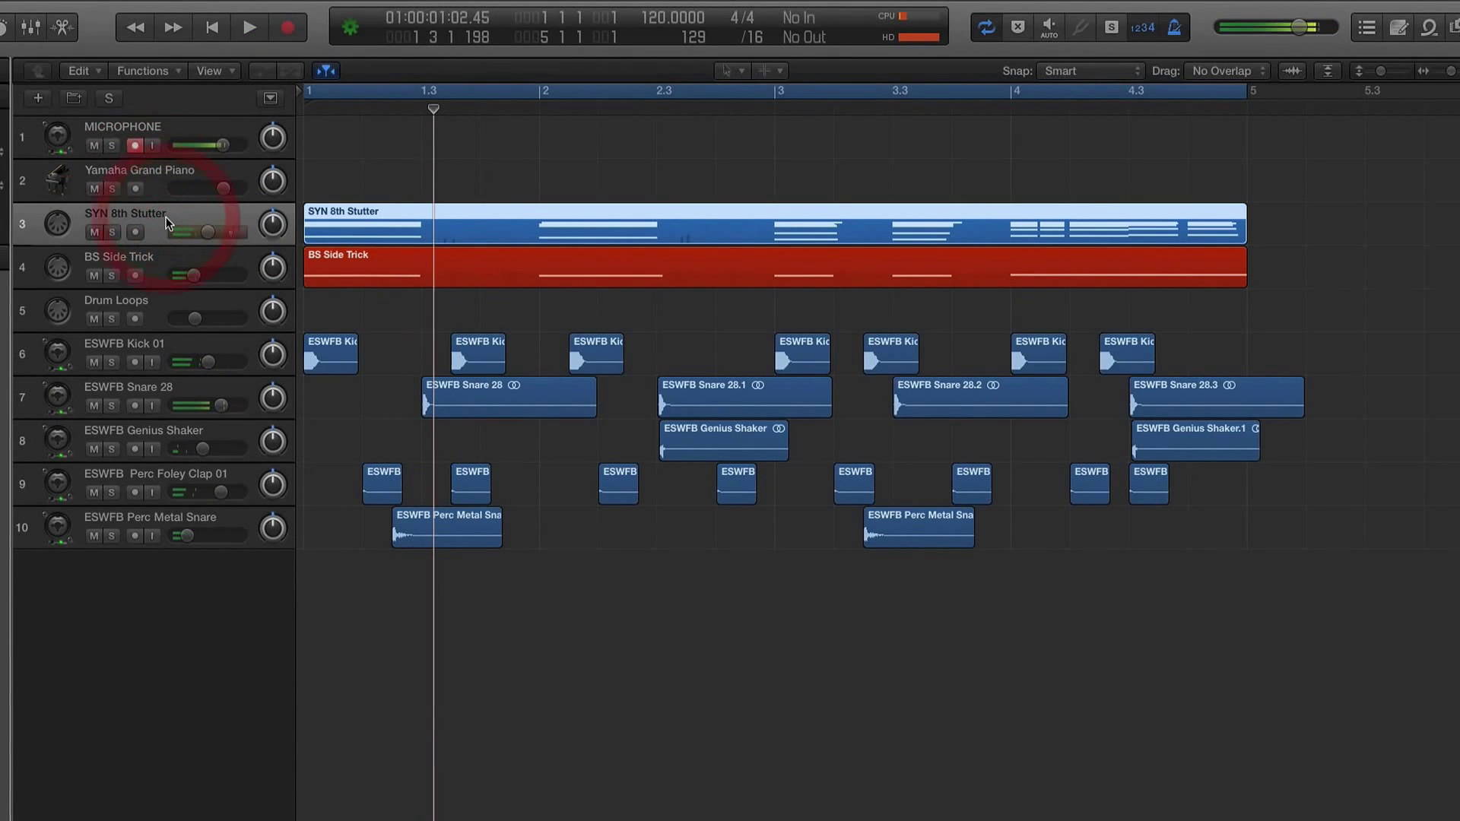
{"action": "key", "text": "p"}
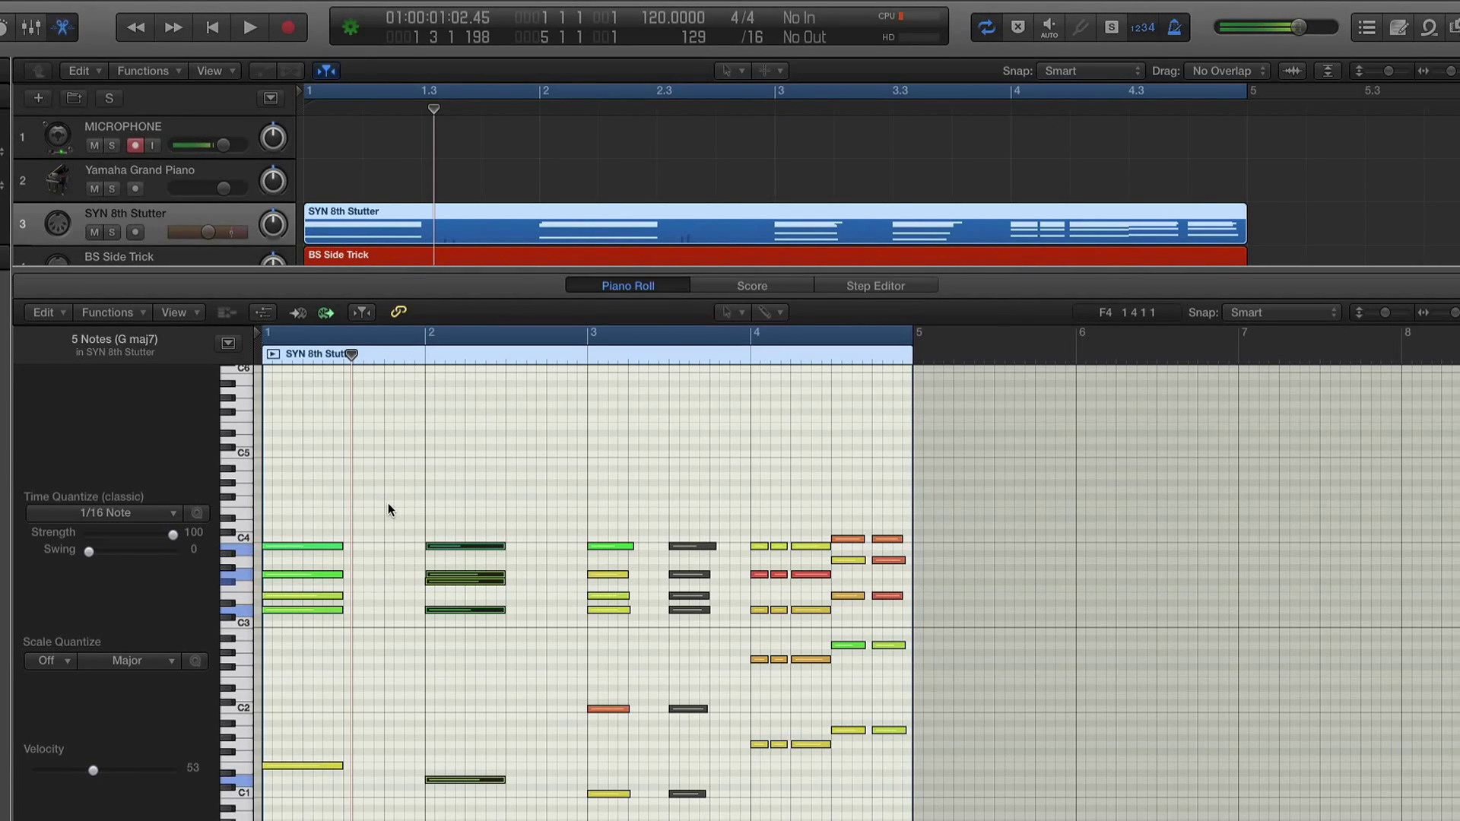
Step: Try lengthening the first SYN 8th Stutter chord to fill bar 1, listen to it, and undo the change
{"action": "left_click_drag", "start_coordinate": [348, 525], "coordinate": [423, 765]}
{"action": "key", "text": "space"}
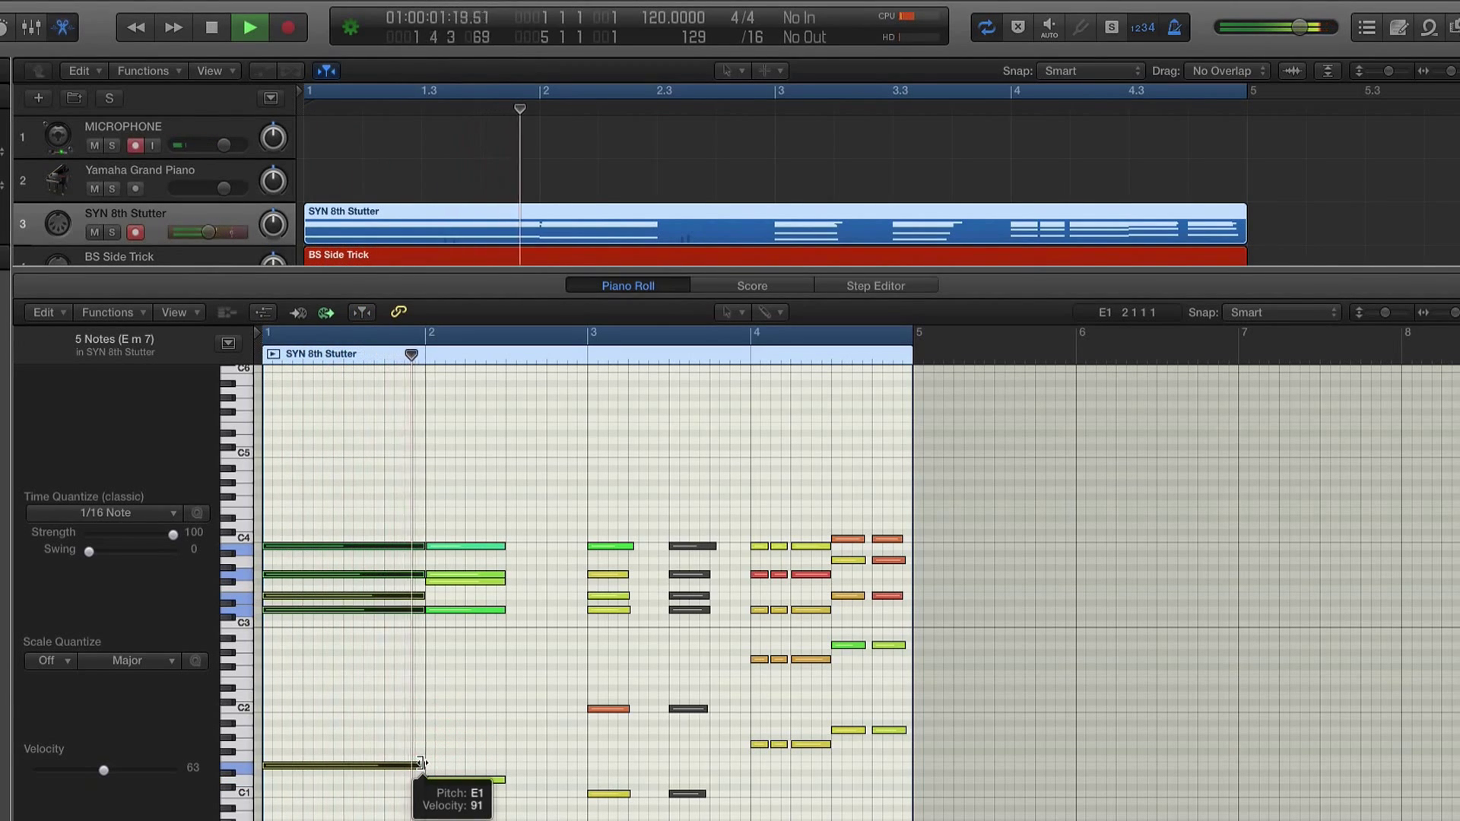
{"action": "key", "text": "space"}
{"action": "key", "text": "space"}
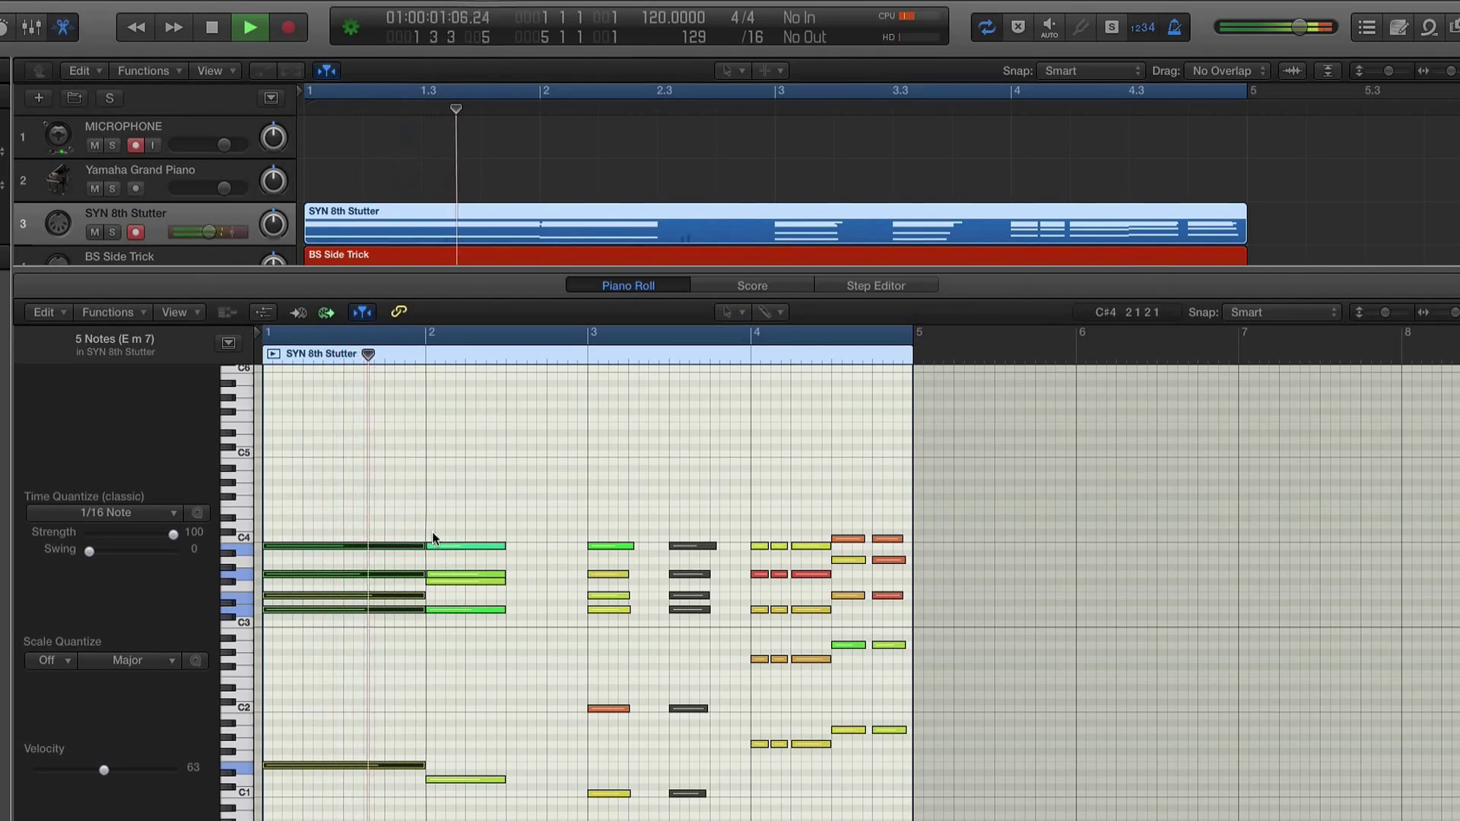
{"action": "key", "text": "space"}
{"action": "key", "text": "ctrl+z"}
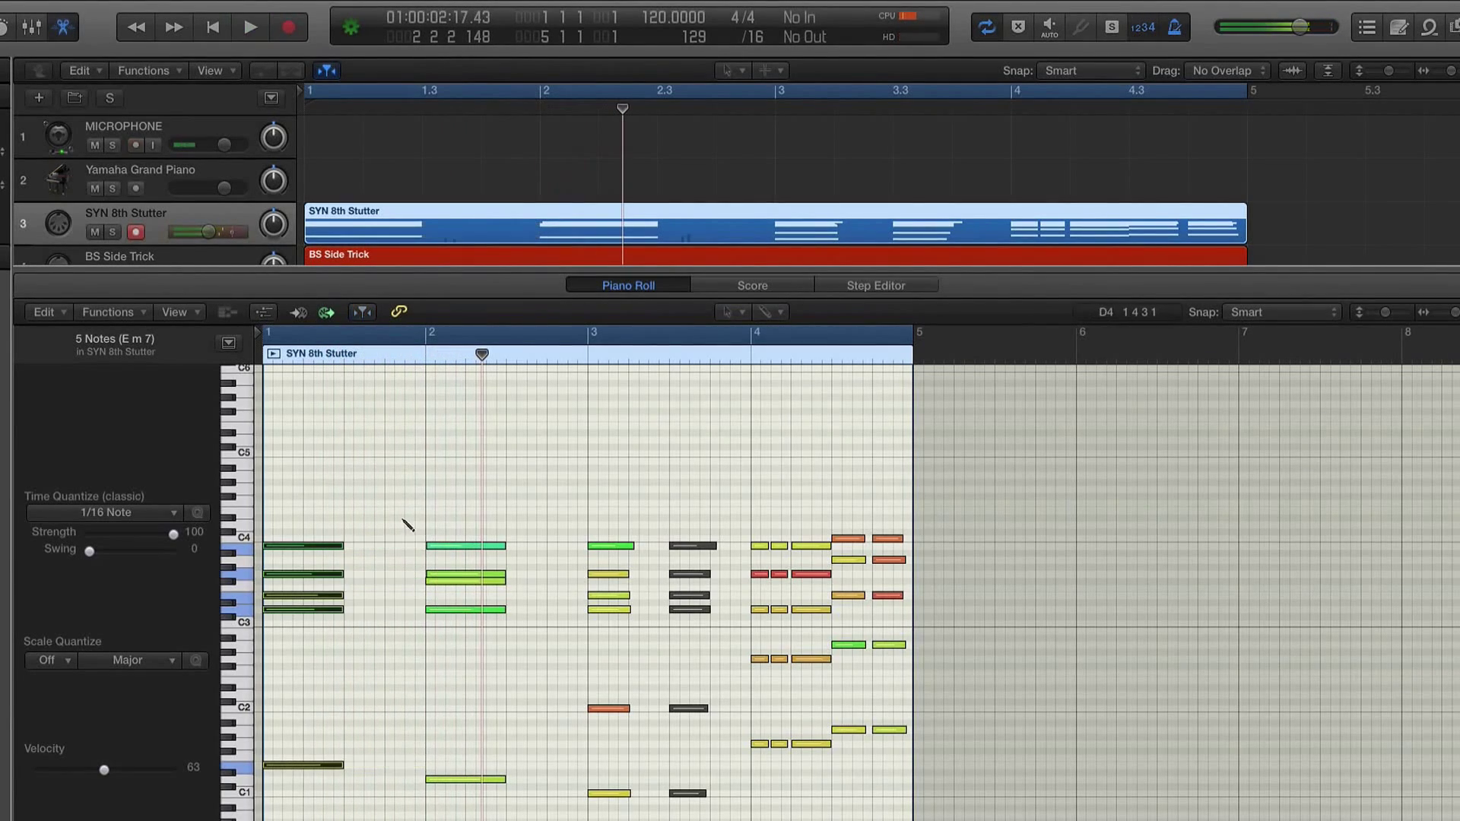
{"action": "left_click", "coordinate": [368, 516]}
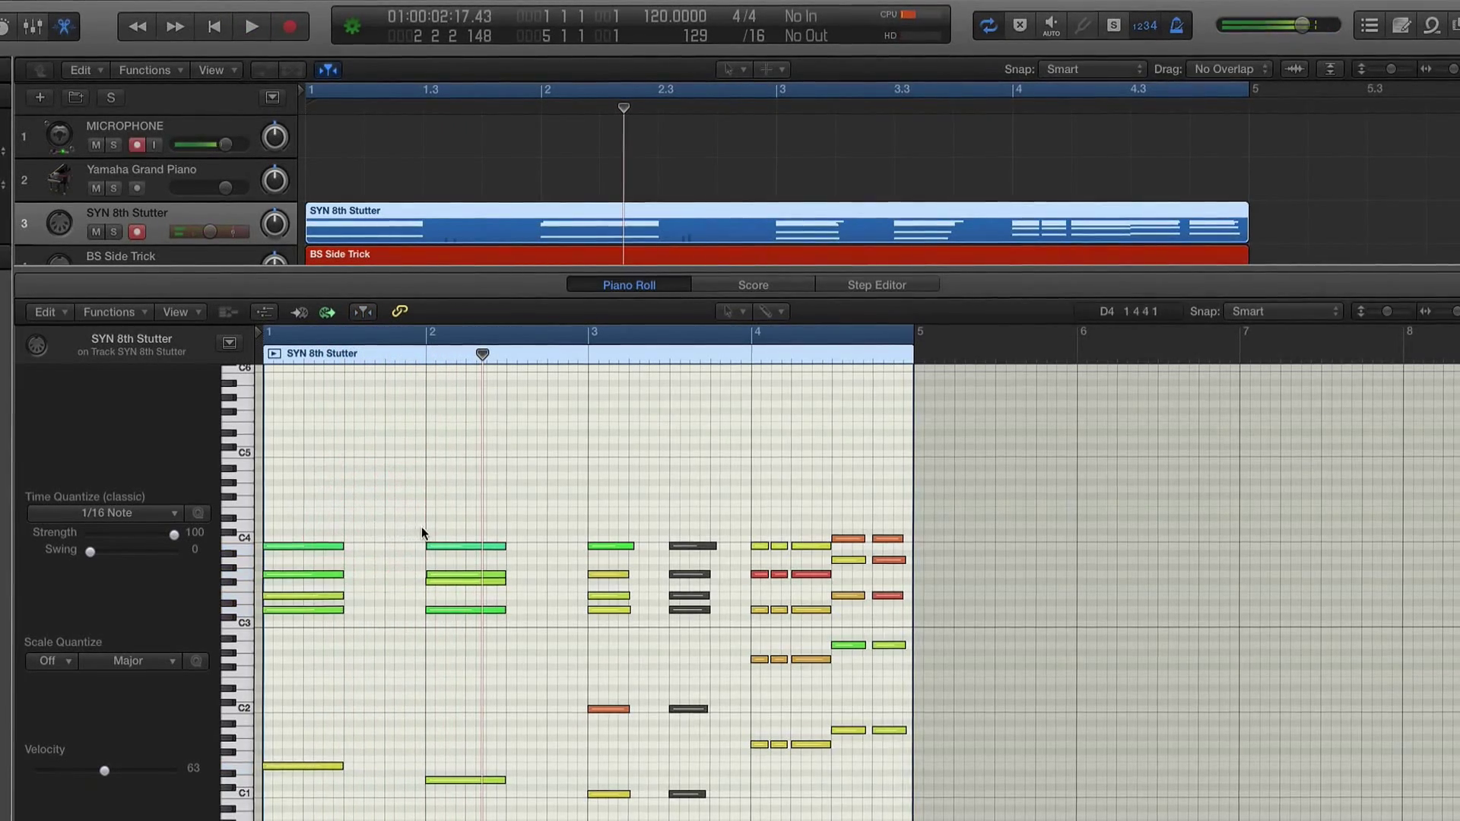
Step: Play the loop through bar 2 with the SYN 8th Stutter notes shown in the Piano Roll
{"action": "scroll", "coordinate": [502, 522], "scroll_direction": "right", "scroll_amount": 1}
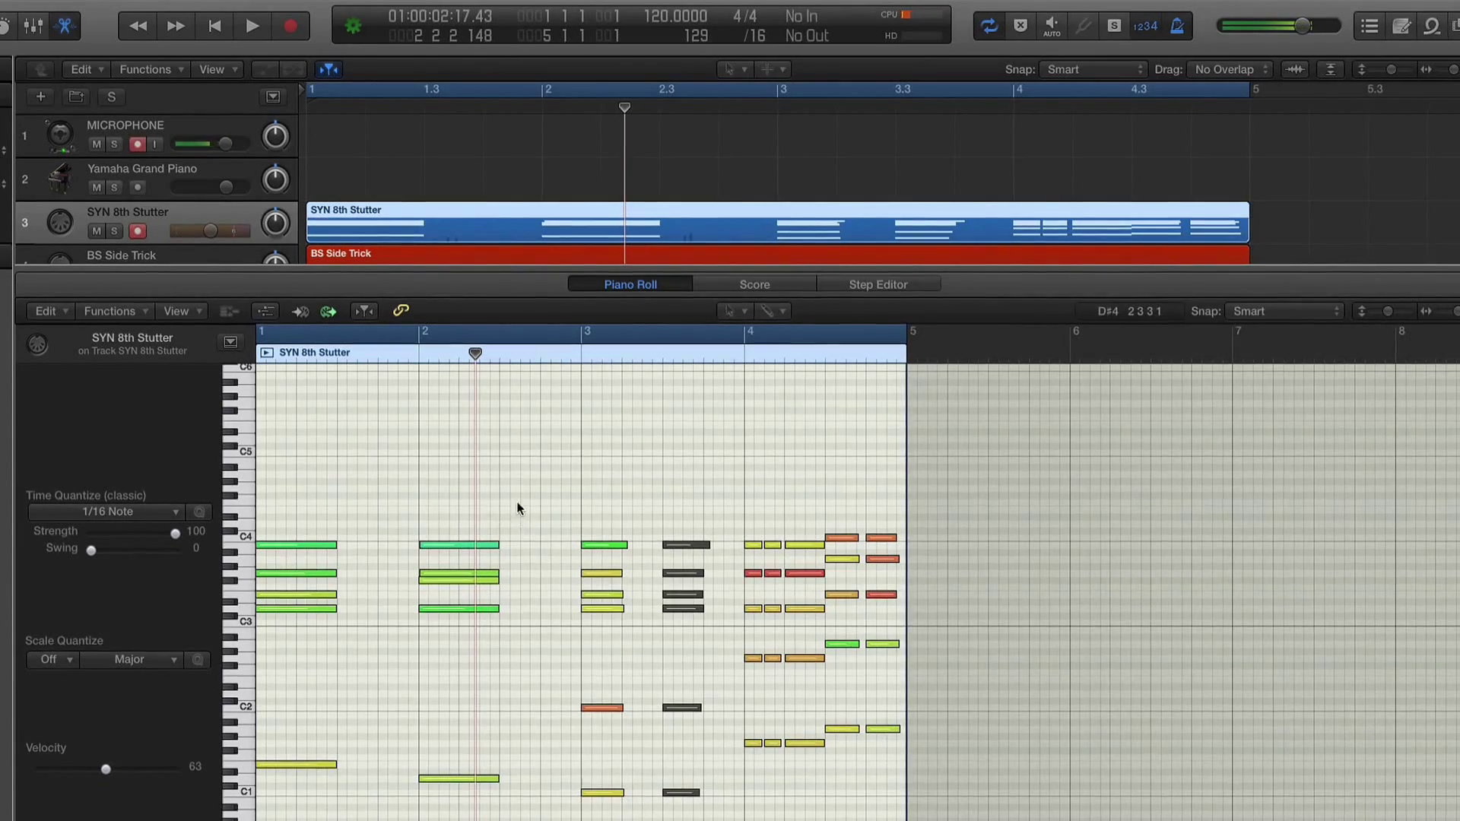
{"action": "key", "text": "x"}
{"action": "key", "text": "x"}
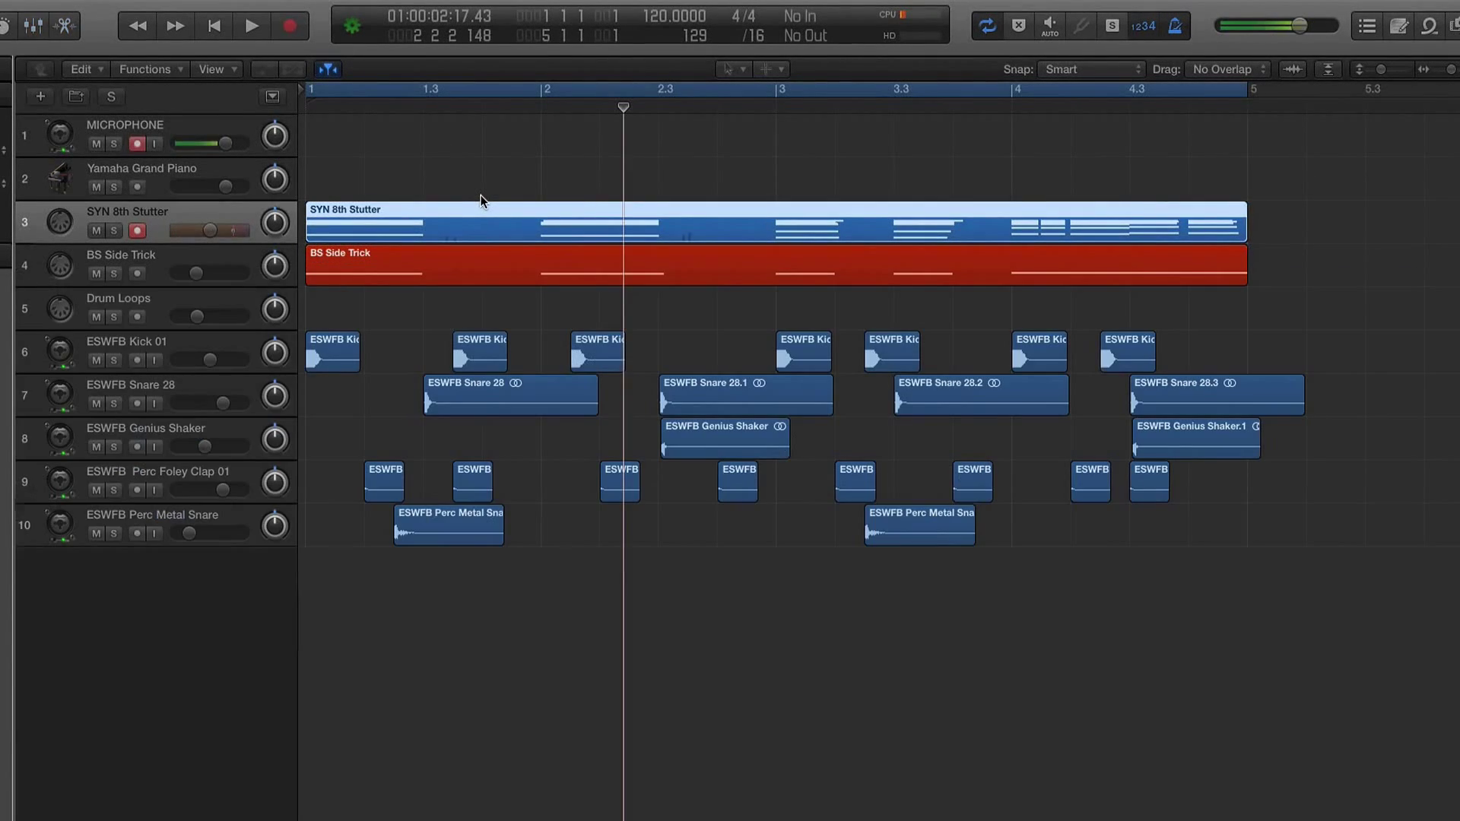
{"action": "double_click", "coordinate": [458, 216]}
{"action": "key", "text": "space"}
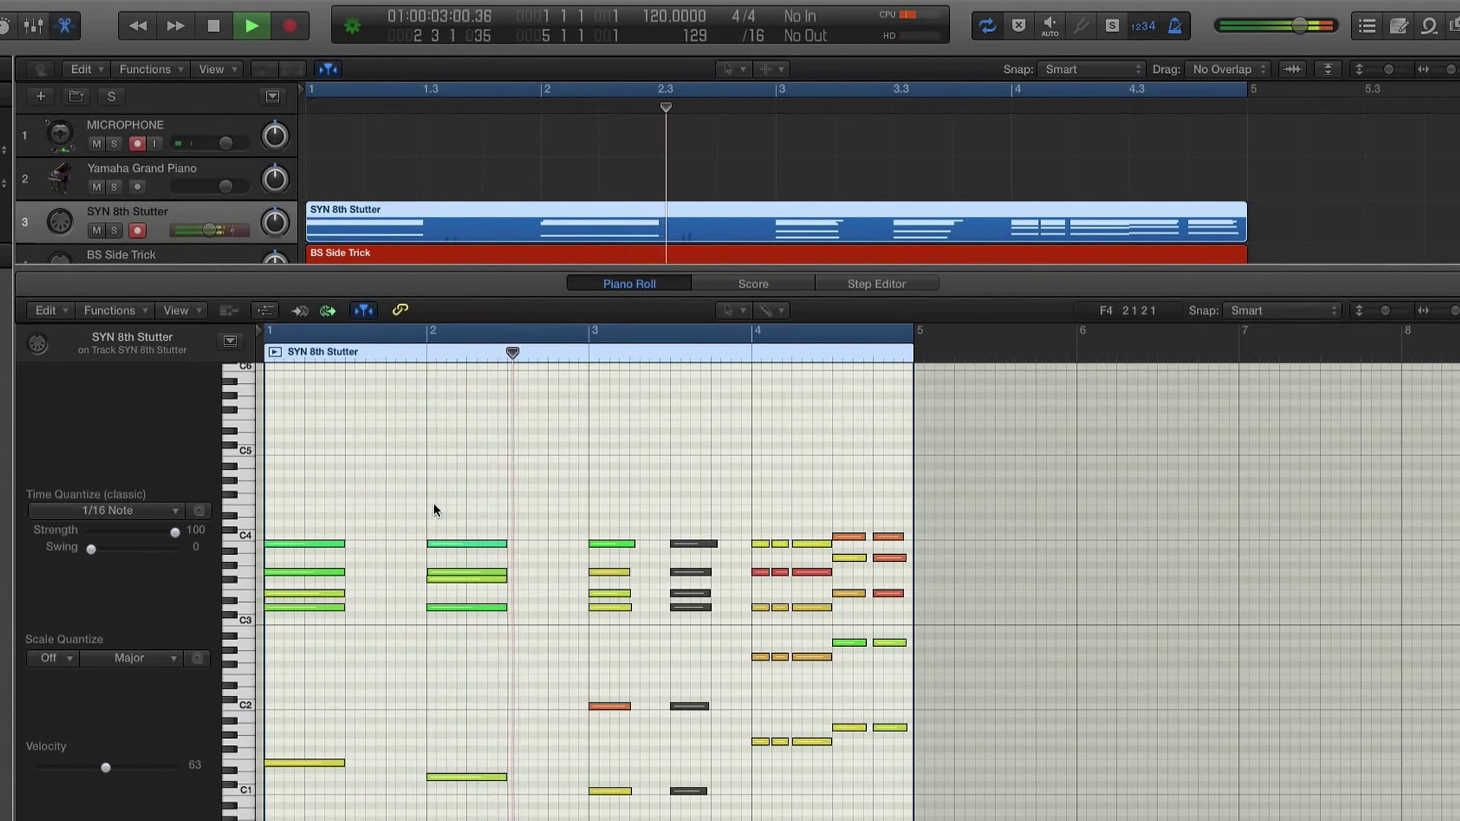
{"action": "key", "text": "space"}
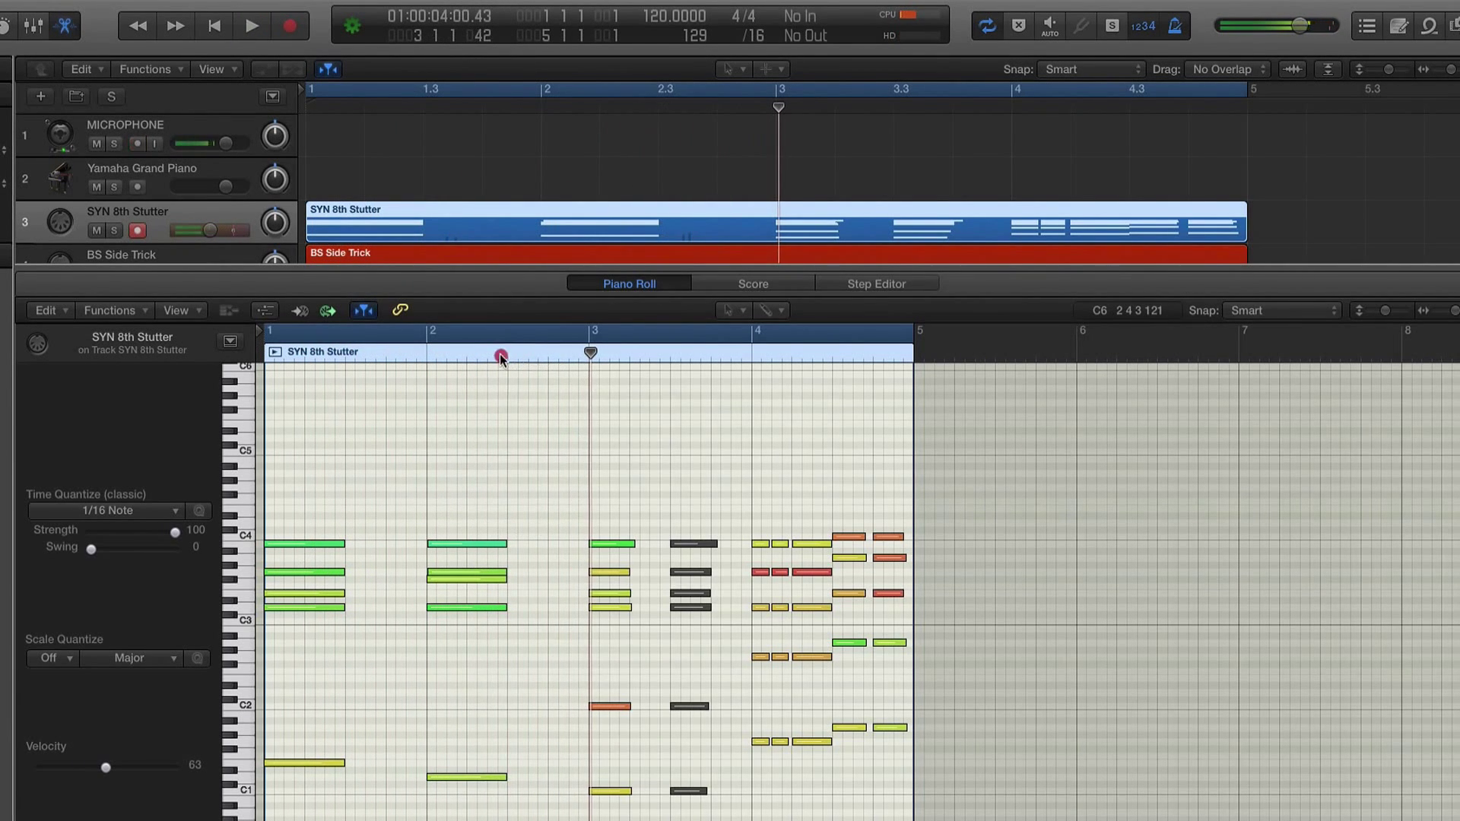
Step: Copy the bar 2 chord to beat 4 of bar 2, shortened to one beat, and play the result
{"action": "left_click_drag", "start_coordinate": [507, 352], "coordinate": [551, 353]}
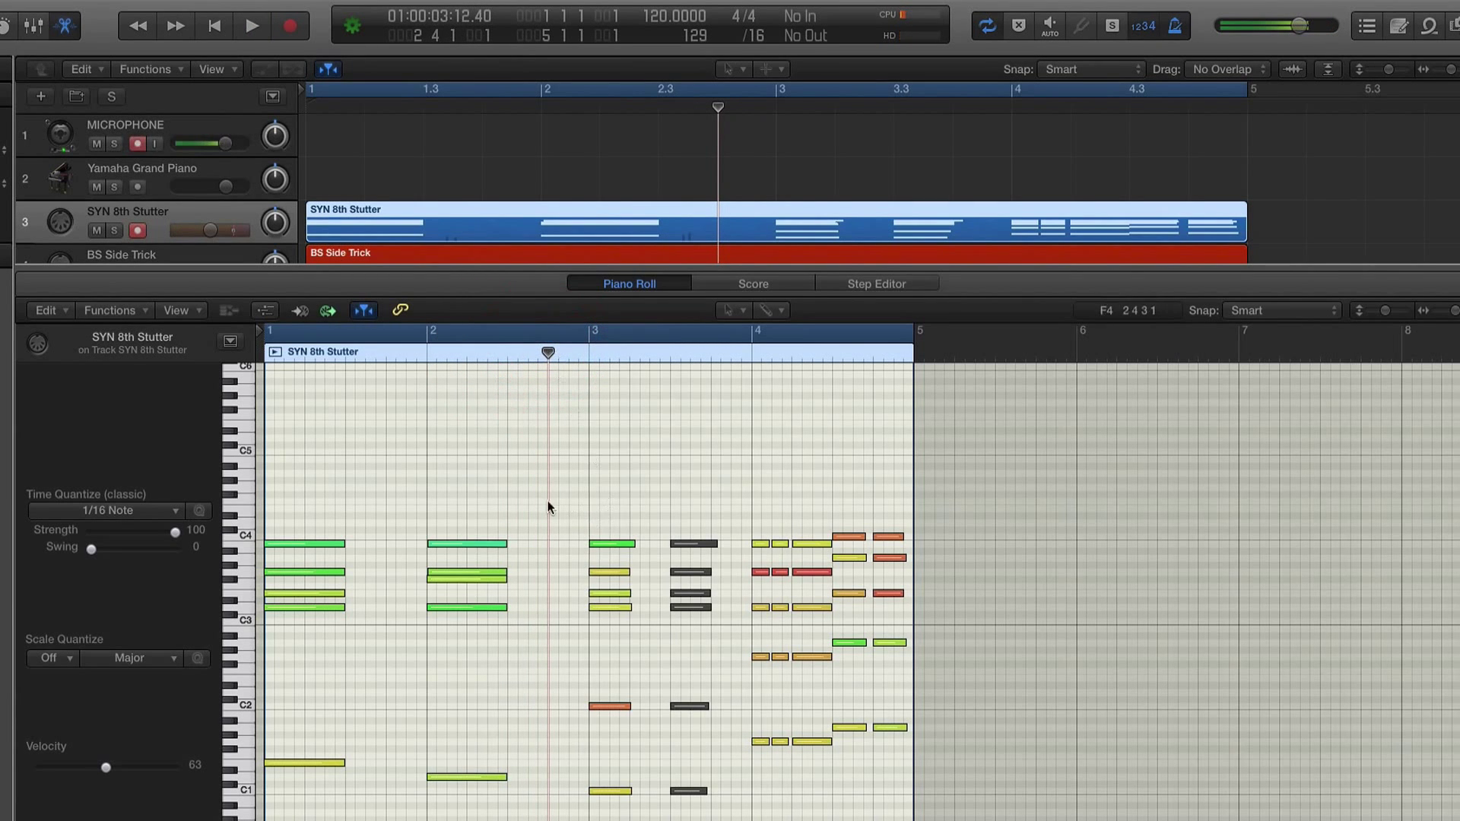
{"action": "left_click_drag", "start_coordinate": [495, 761], "coordinate": [547, 778]}
{"action": "left_click_drag", "start_coordinate": [527, 546], "coordinate": [568, 546]}
{"action": "left_click", "coordinate": [508, 355]}
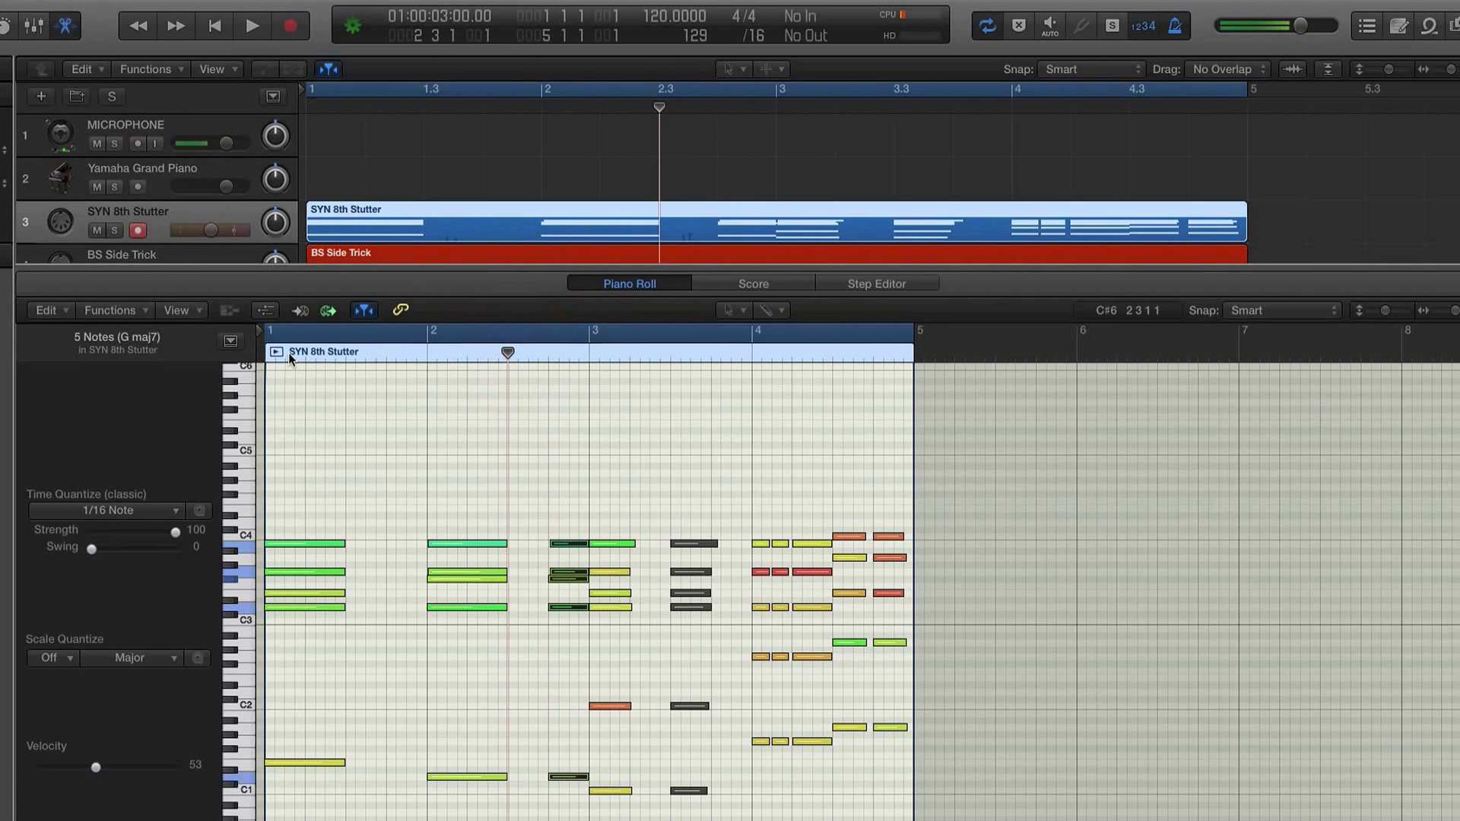
{"action": "key", "text": "space"}
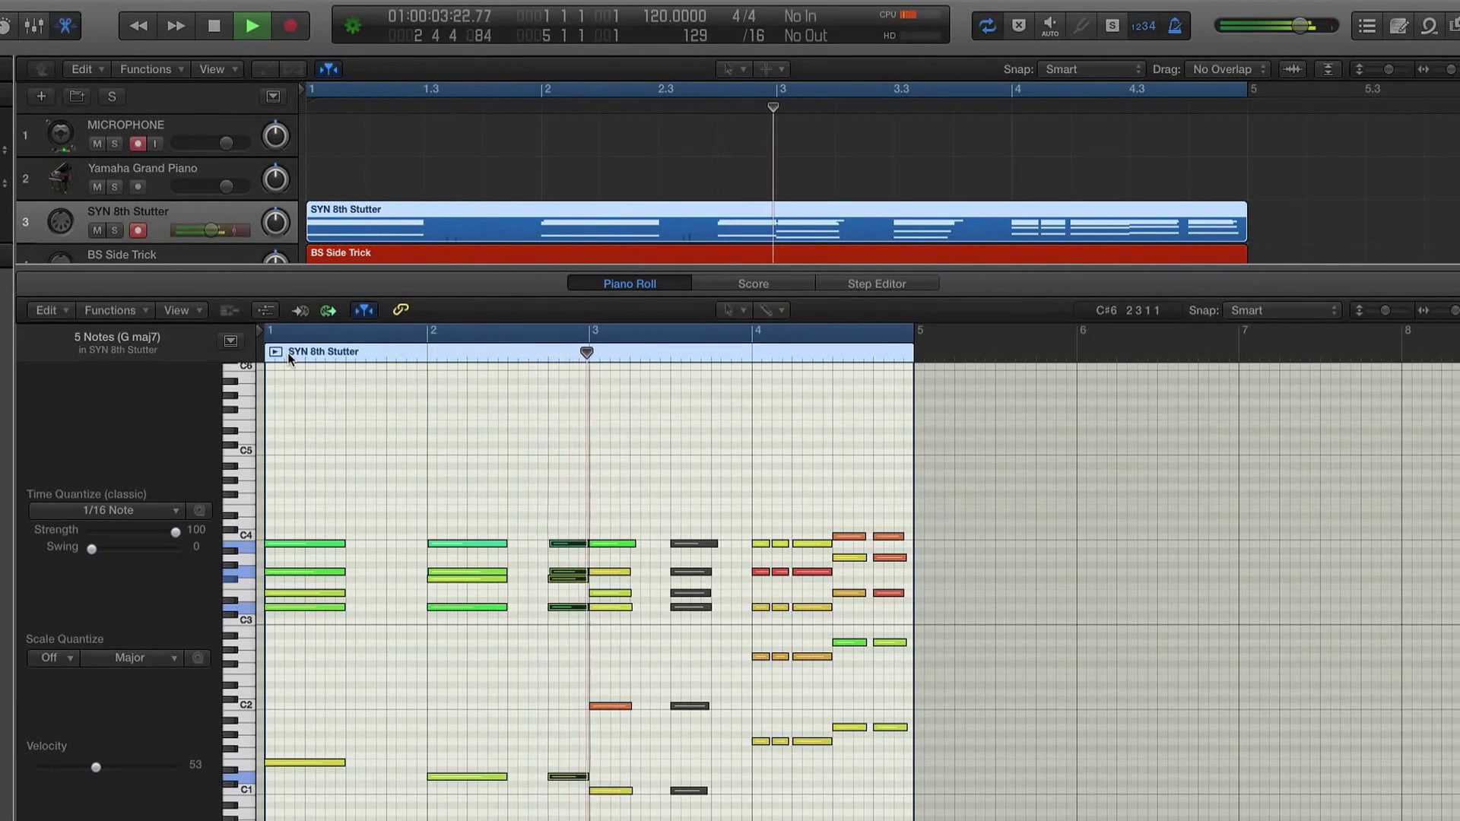
{"action": "key", "text": "space"}
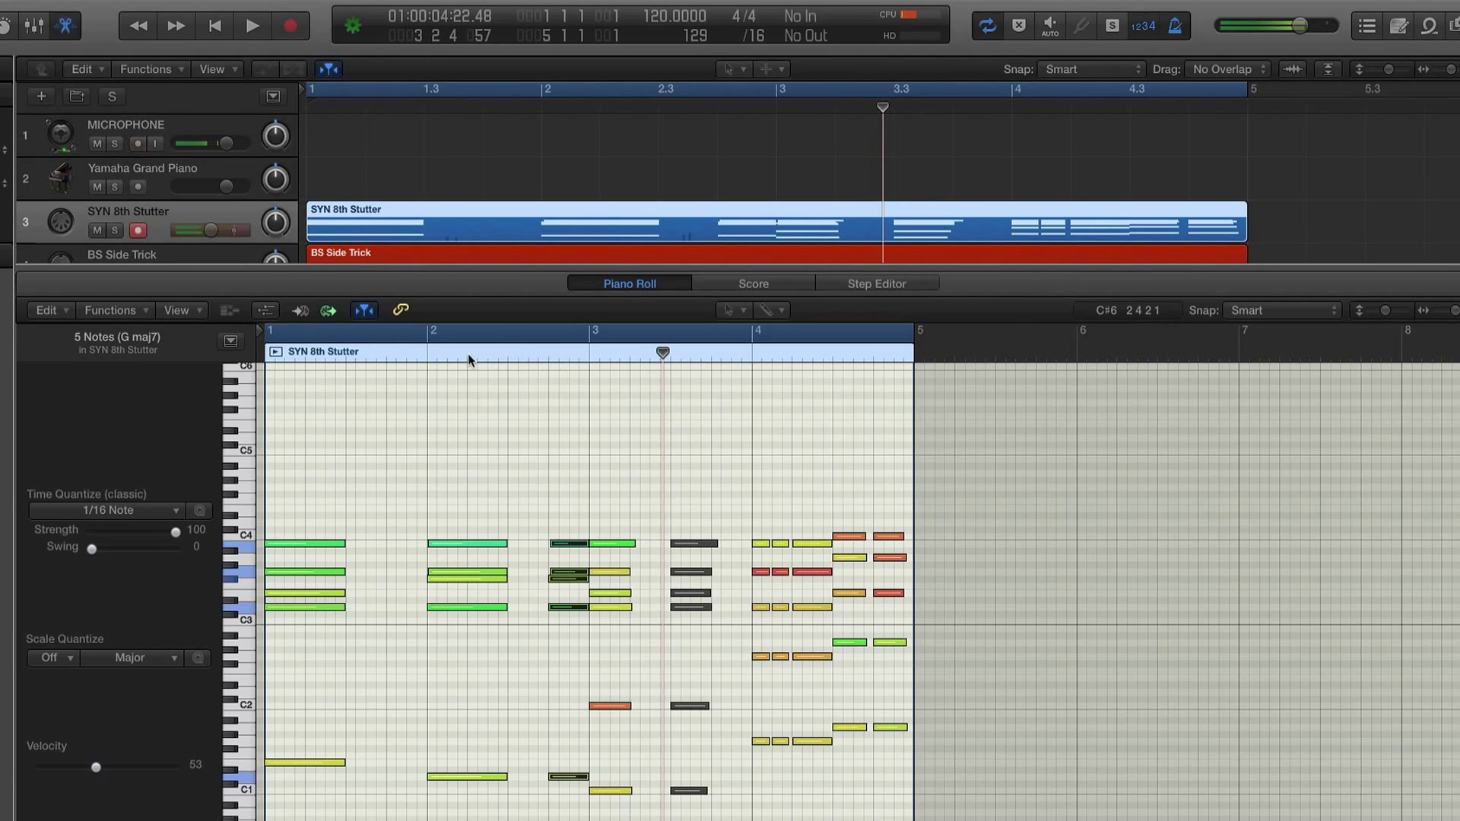
{"action": "left_click", "coordinate": [430, 356]}
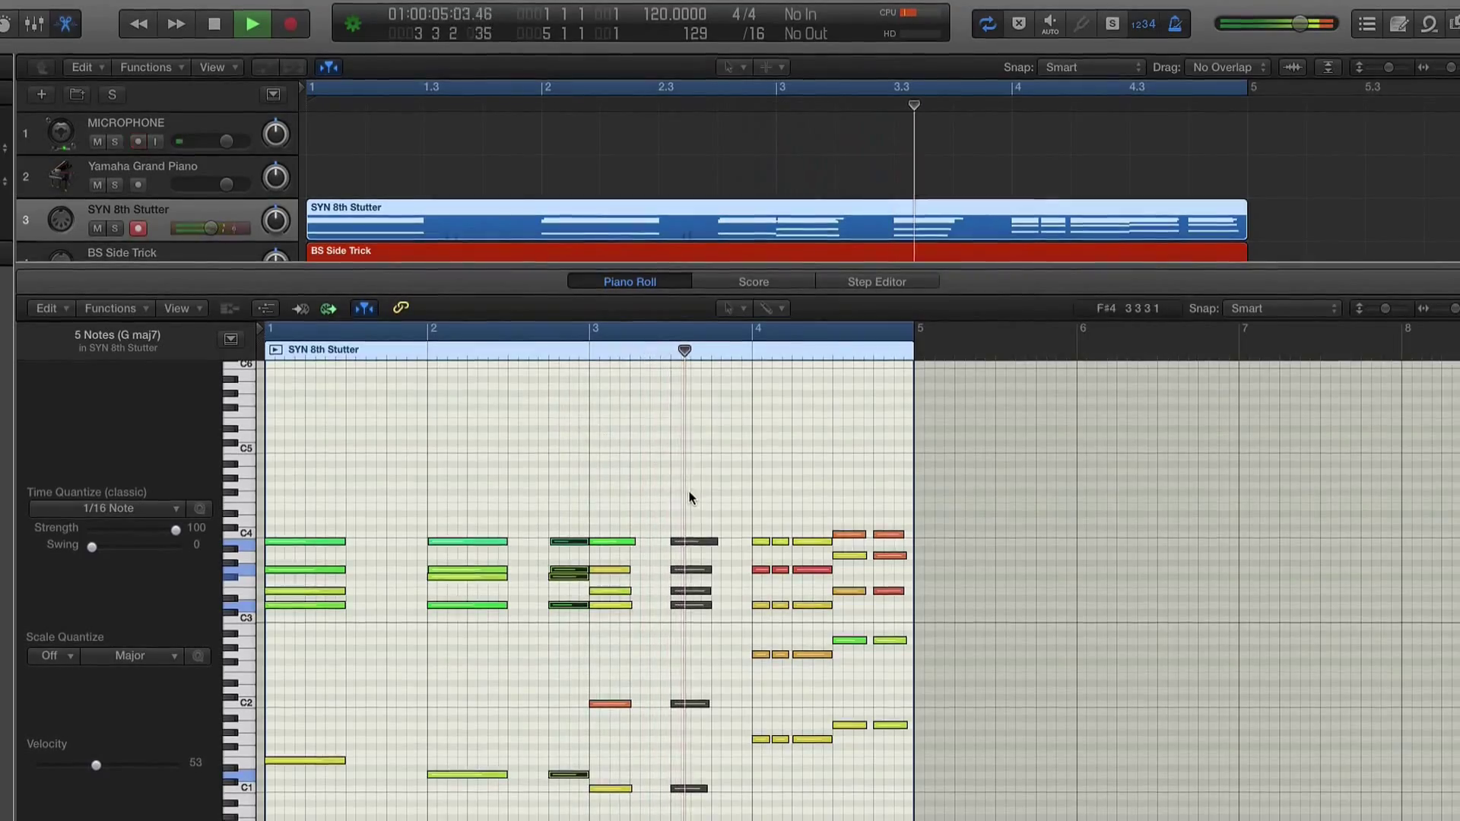
{"action": "key", "text": "space"}
Step: Delete the muted chord on beat 3 of bar 3, and lengthen the chord at the start of bar 3 to two beats
{"action": "left_click_drag", "start_coordinate": [688, 518], "coordinate": [685, 808]}
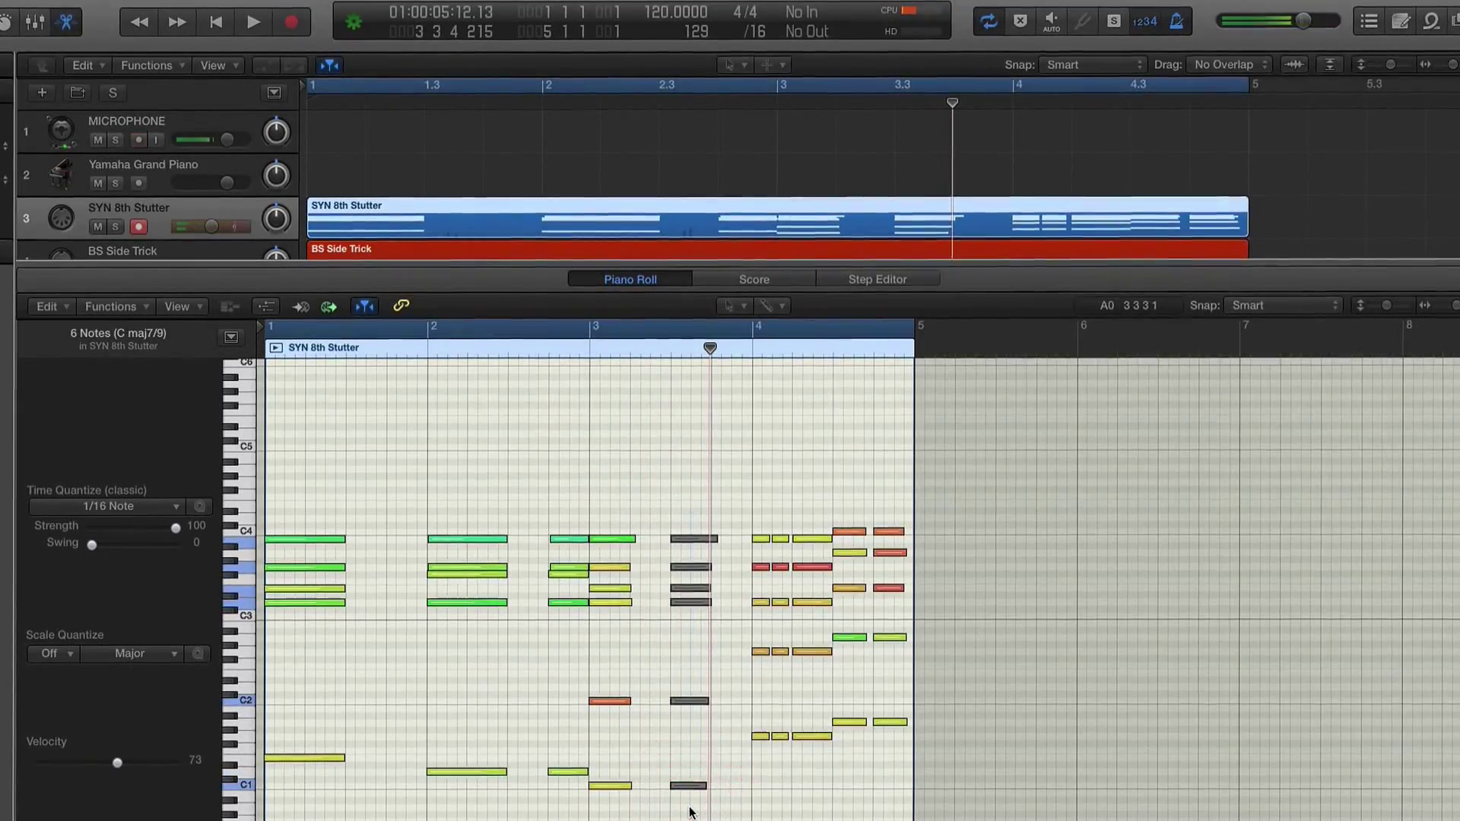
{"action": "key", "text": "Delete"}
{"action": "left_click_drag", "start_coordinate": [614, 486], "coordinate": [665, 778]}
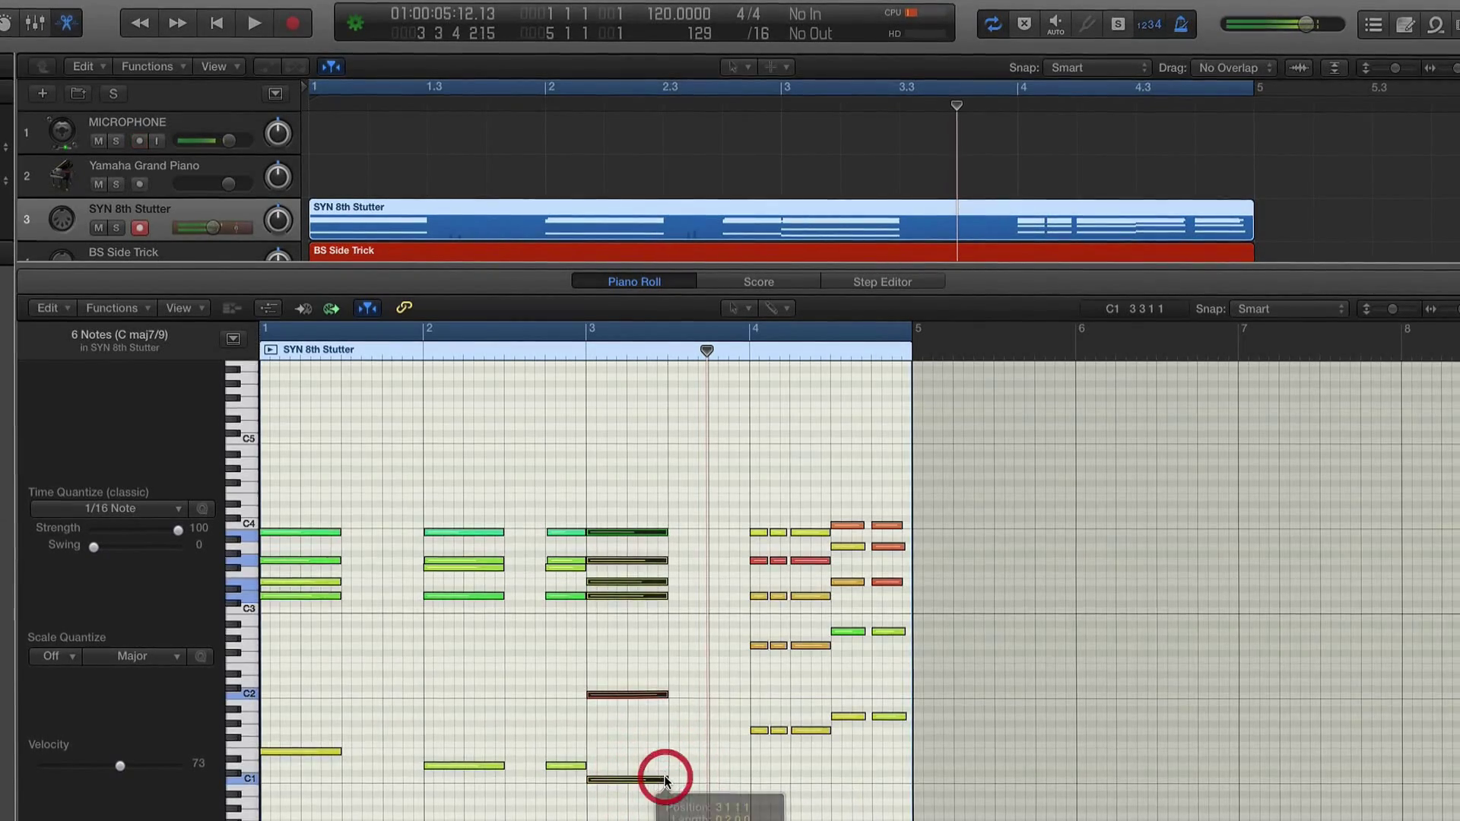
{"action": "key", "text": "space"}
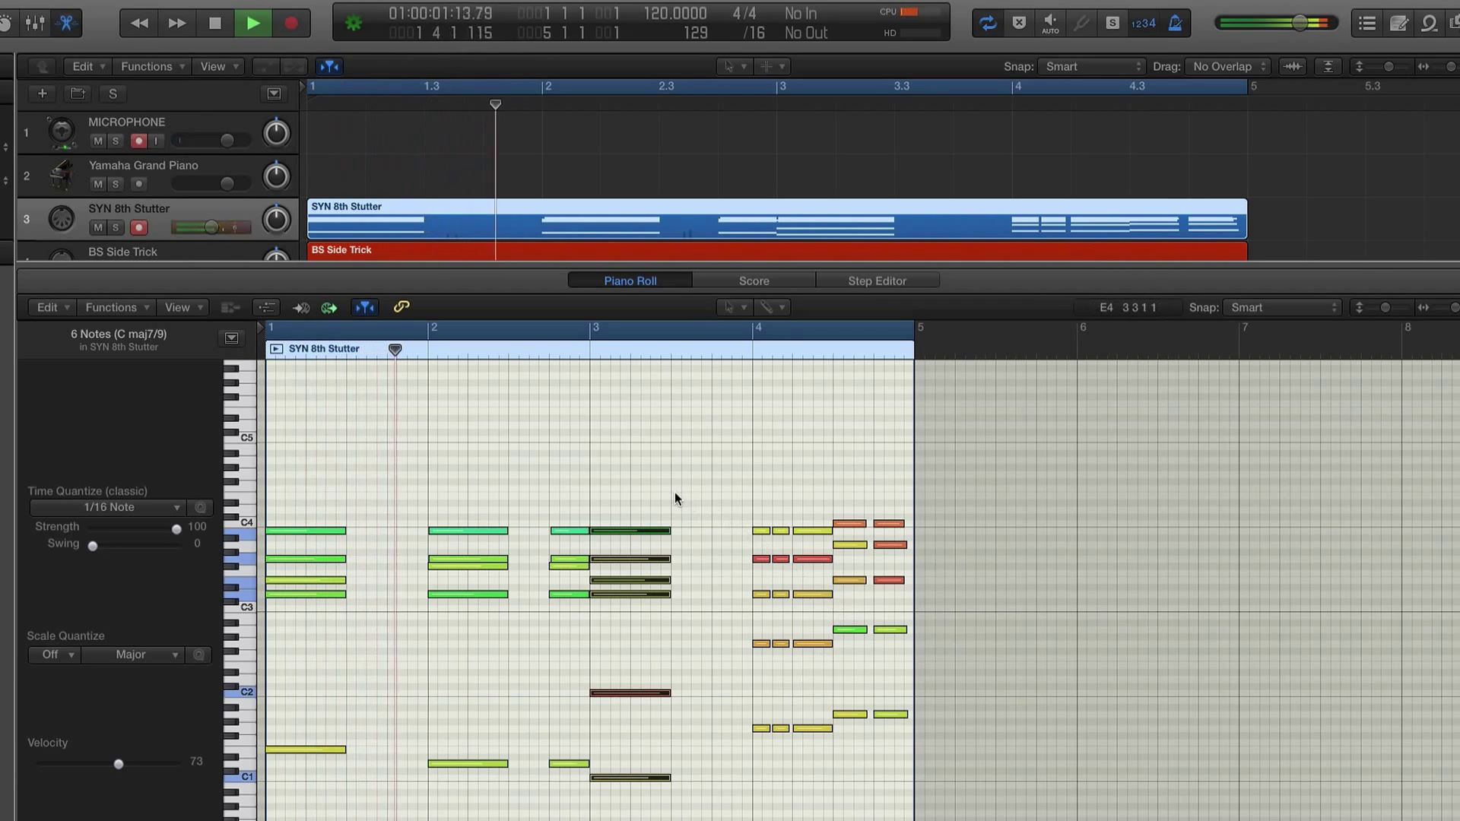
{"action": "key", "text": "x"}
{"action": "key", "text": "x"}
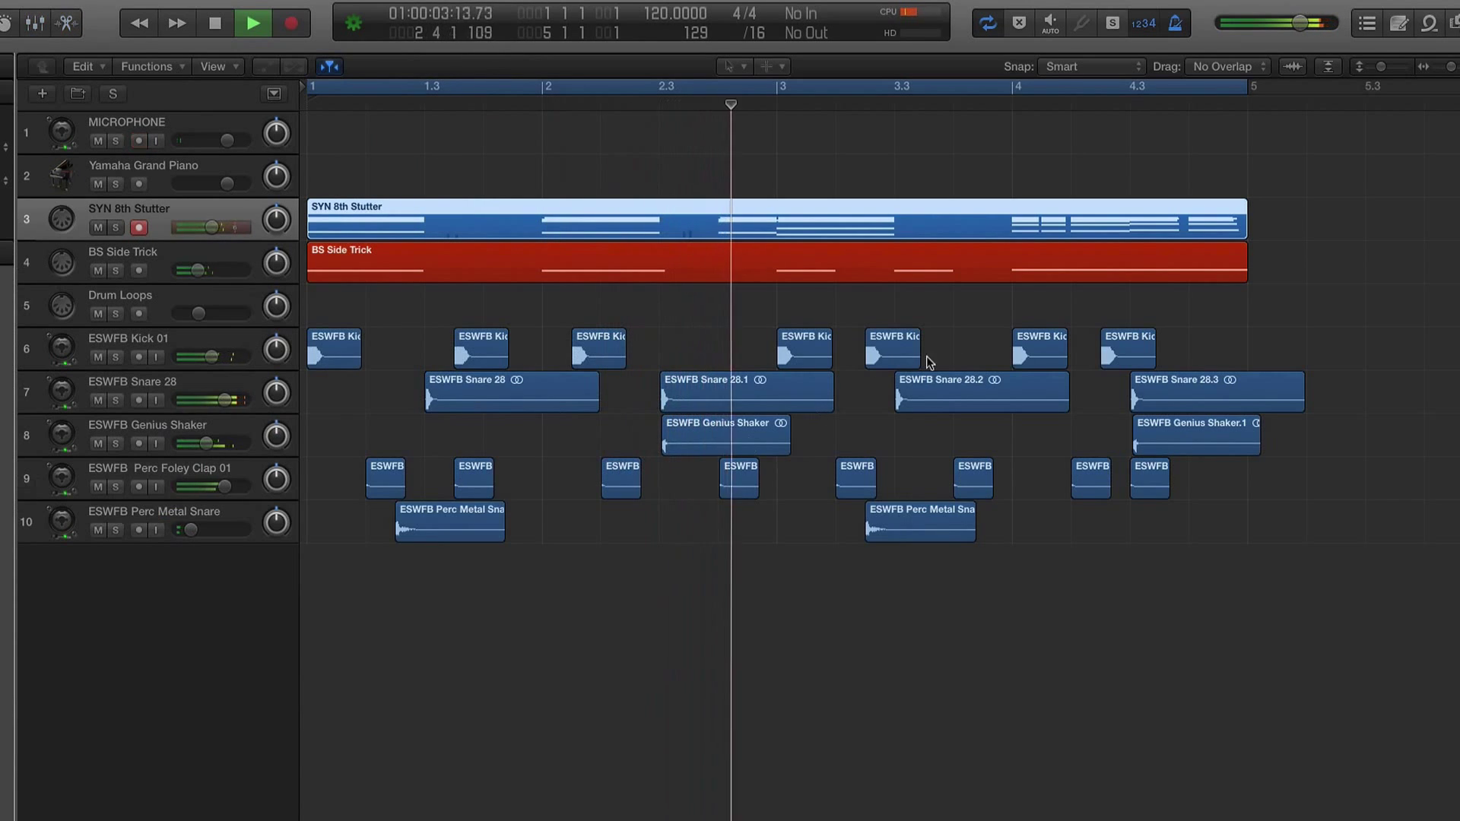
Step: Copy all synth, bass and drum regions of bars 1 to 4 to bar 5 and turn off cycle playback
{"action": "scroll", "coordinate": [929, 359], "scroll_direction": "down", "scroll_amount": 5}
{"action": "left_click_drag", "start_coordinate": [845, 238], "coordinate": [327, 531]}
{"action": "left_click_drag", "start_coordinate": [380, 261], "coordinate": [743, 273]}
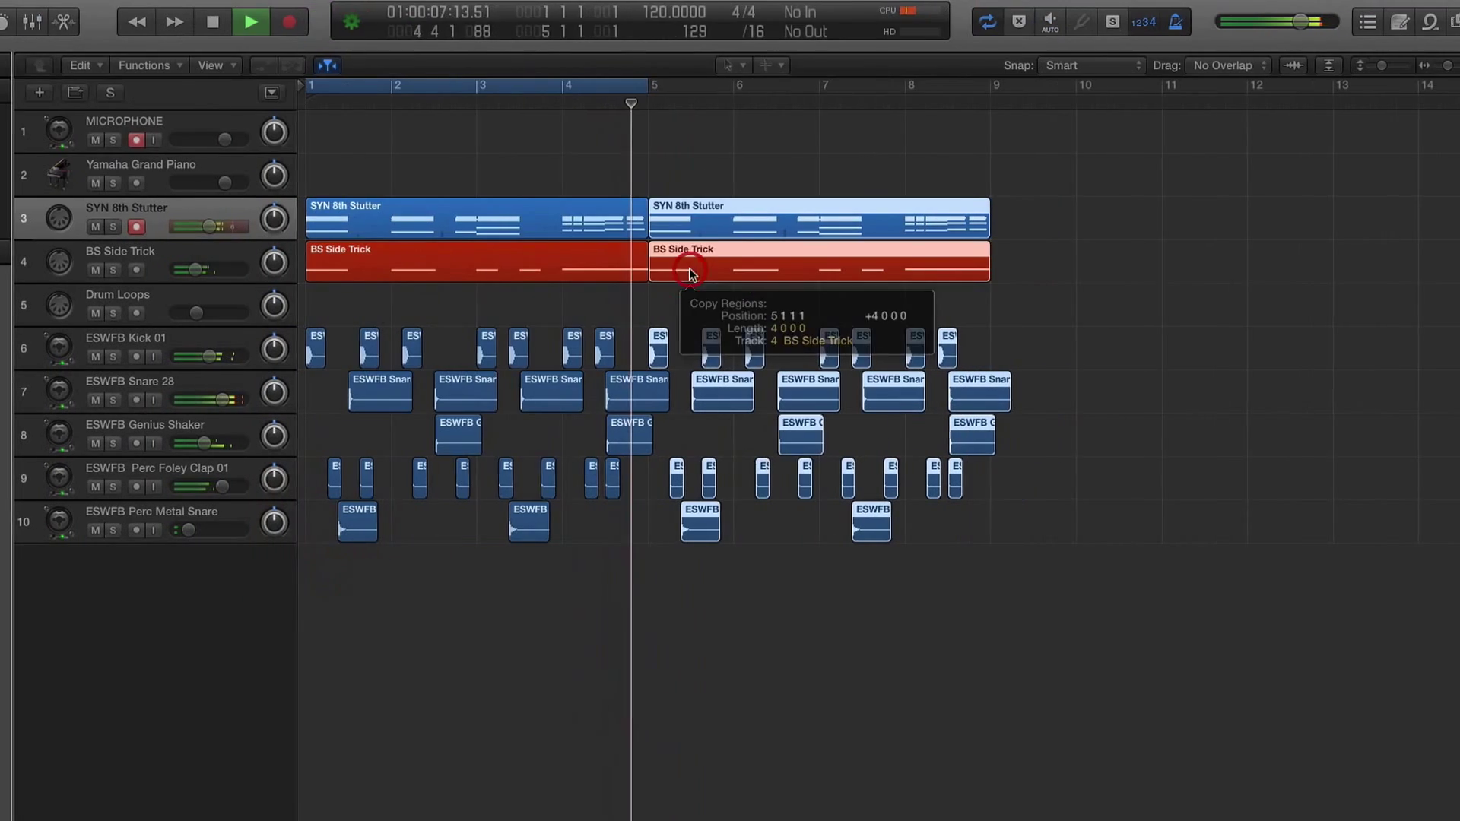
{"action": "key", "text": "space"}
{"action": "left_click", "coordinate": [674, 85]}
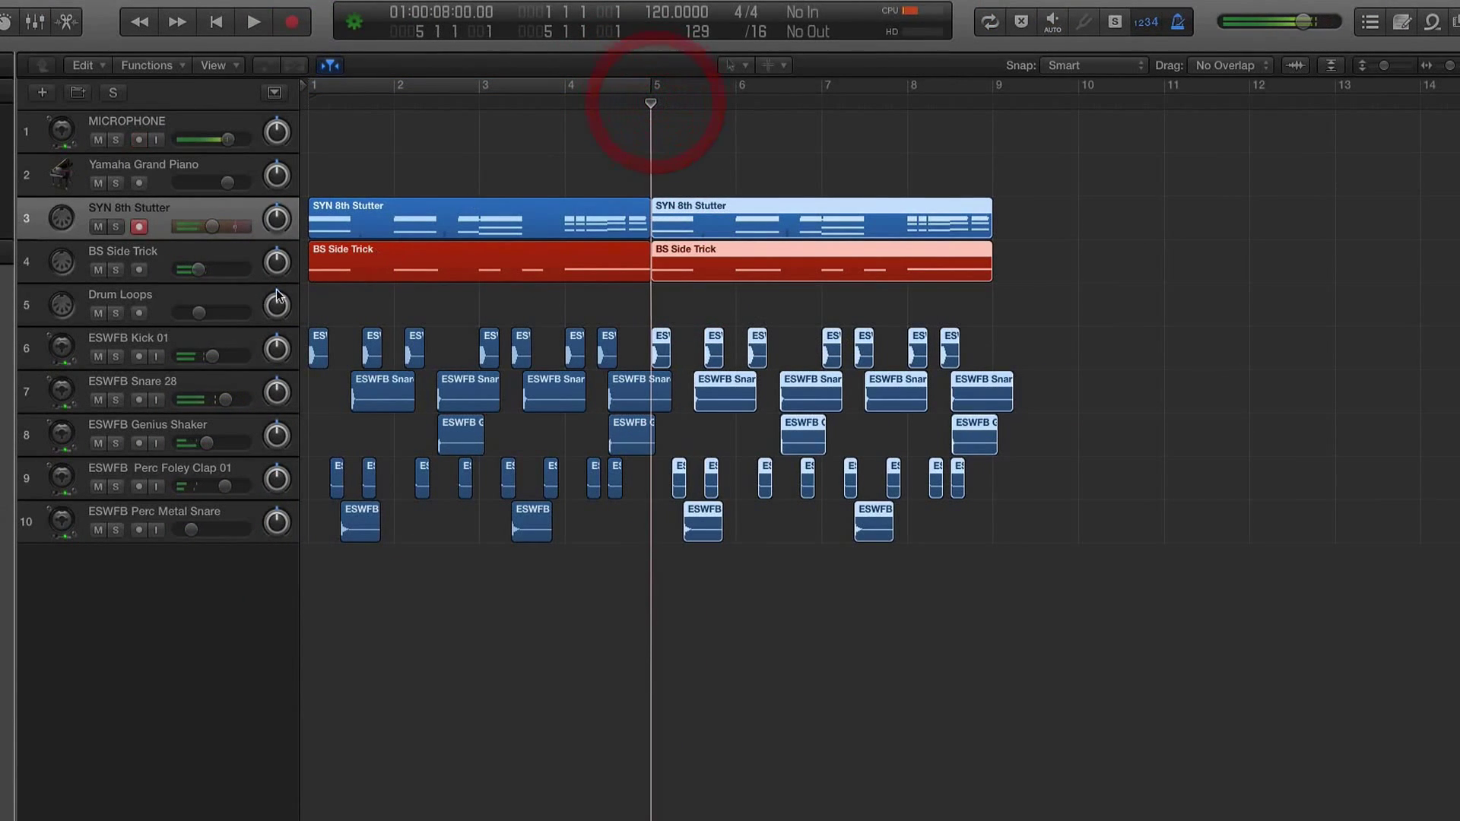
Step: Record a held loop on the Drum Loops track from bar 5 to bar 9
{"action": "left_click", "coordinate": [208, 295]}
{"action": "key", "text": "comma"}
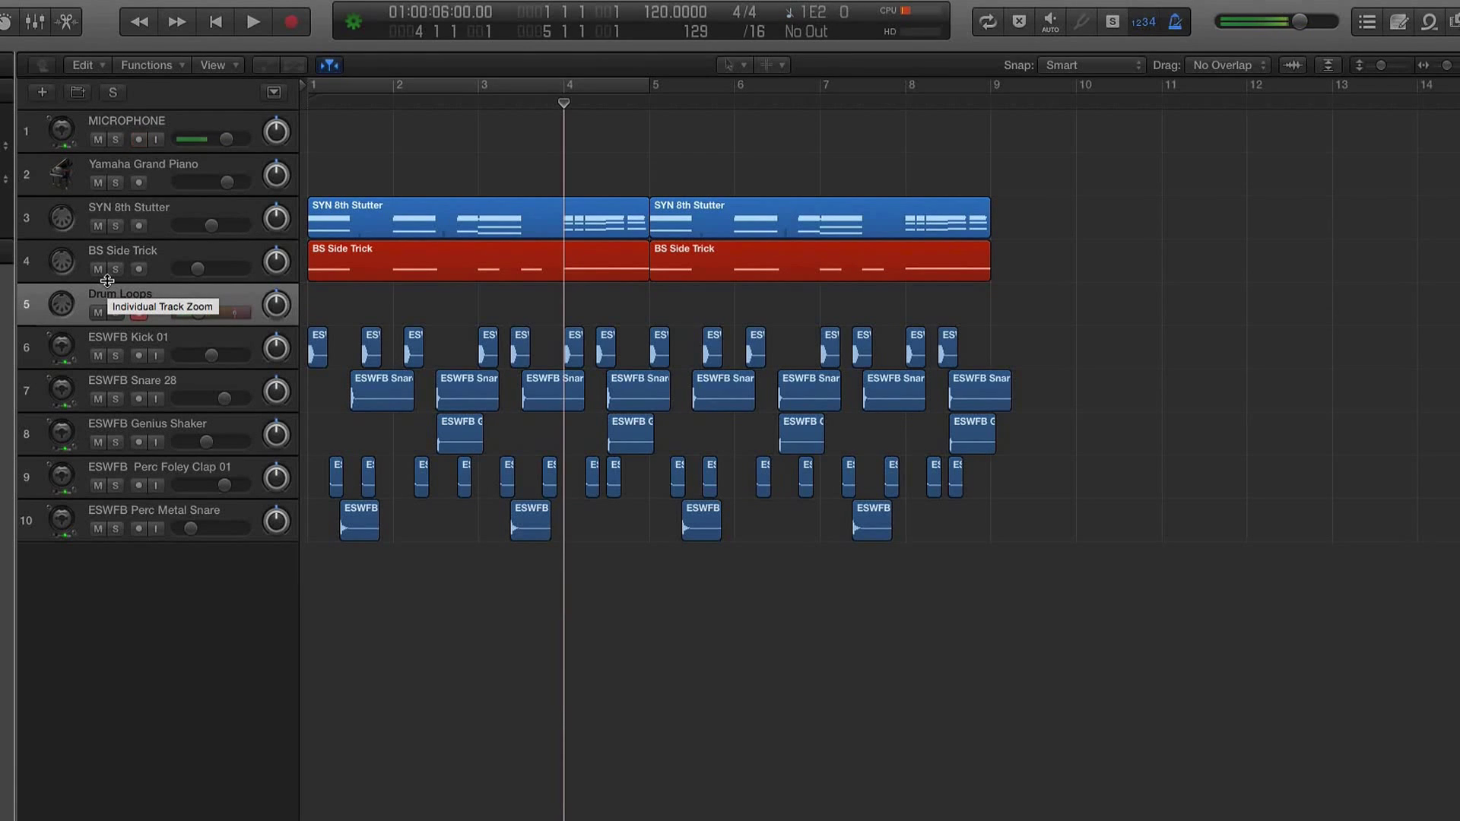
{"action": "key", "text": "slash"}
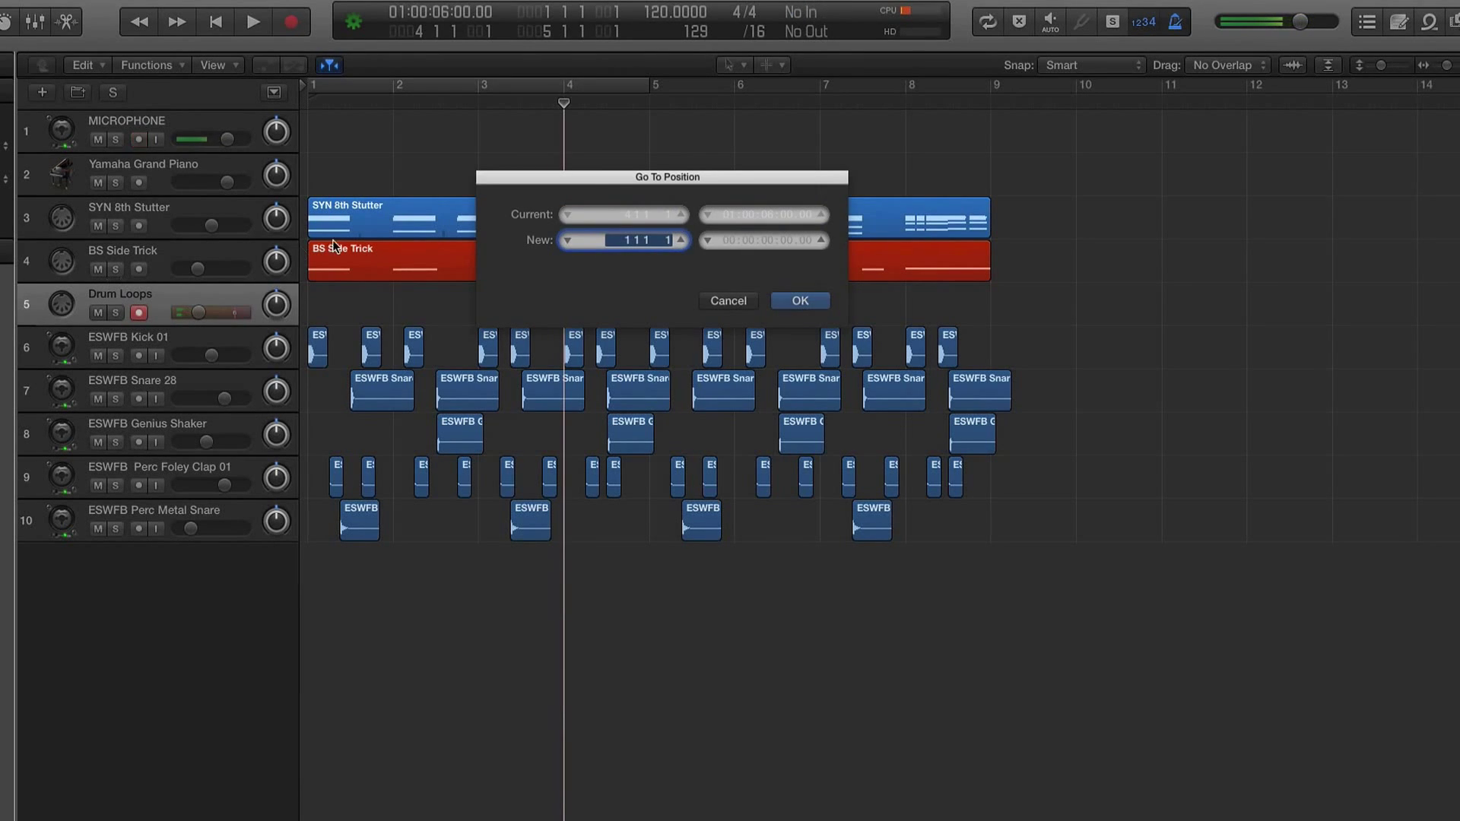
{"action": "left_click", "coordinate": [742, 303]}
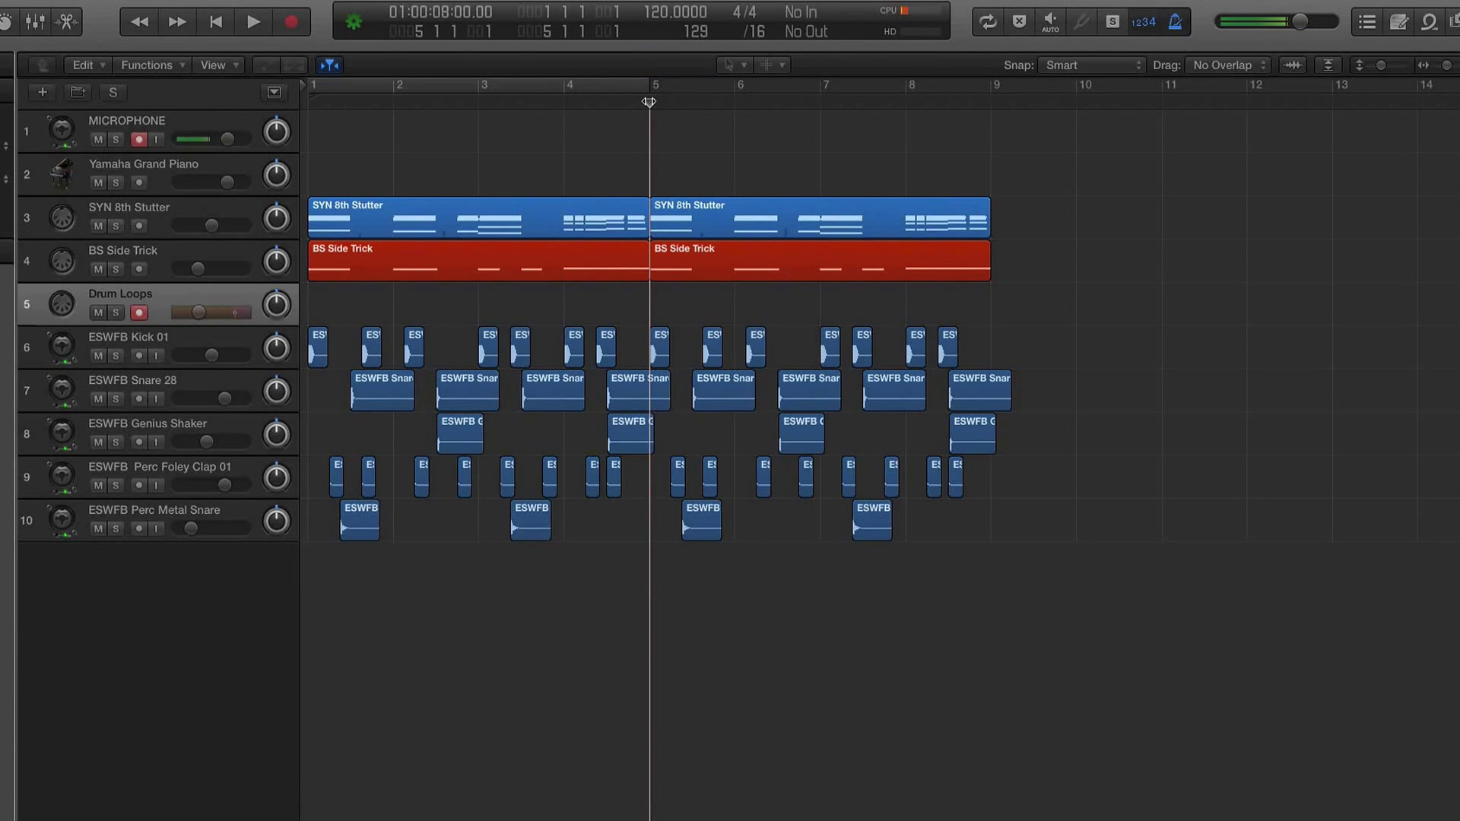
{"action": "key", "text": "space"}
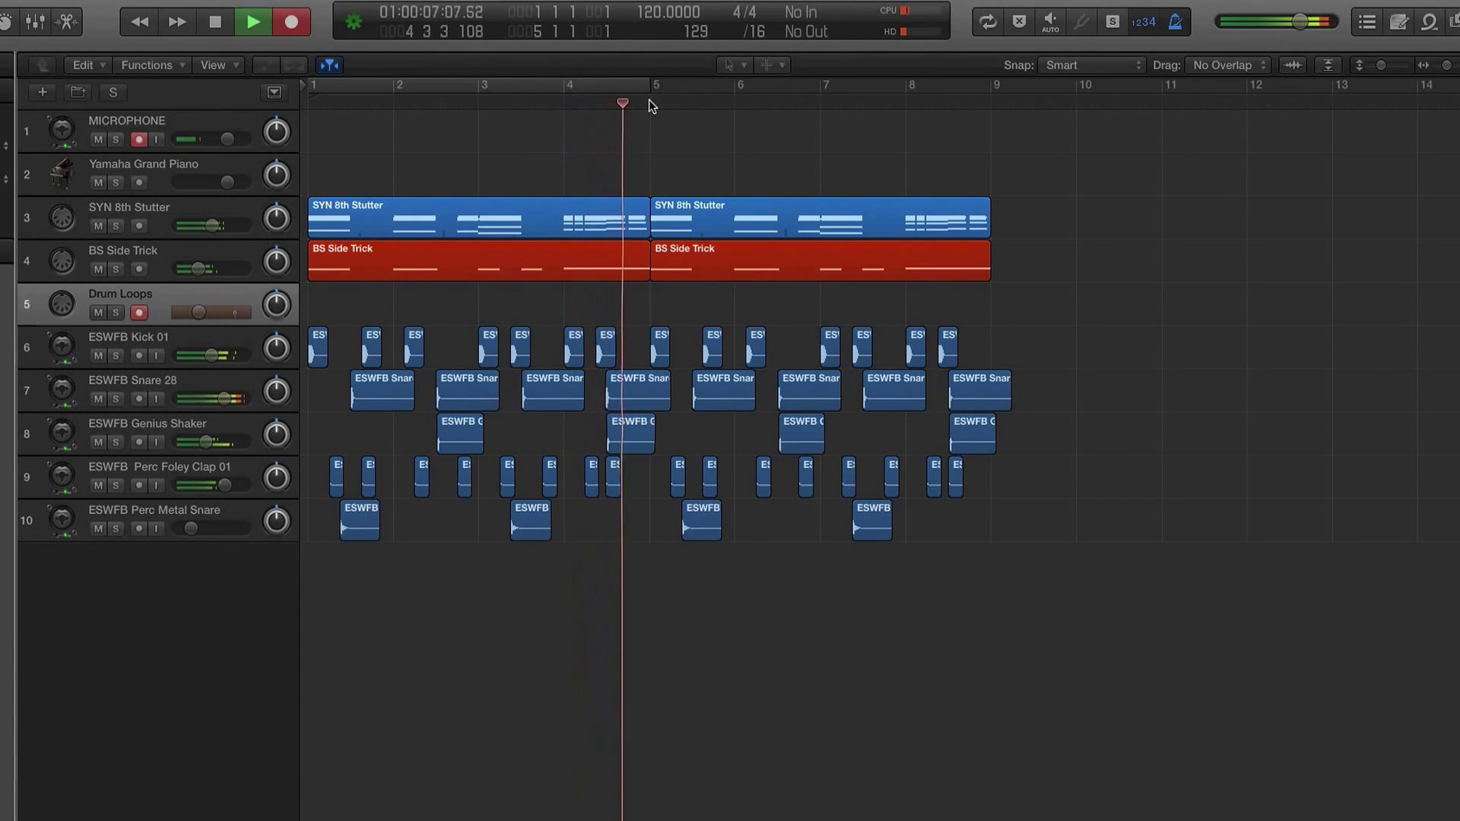
{"action": "key", "text": "r"}
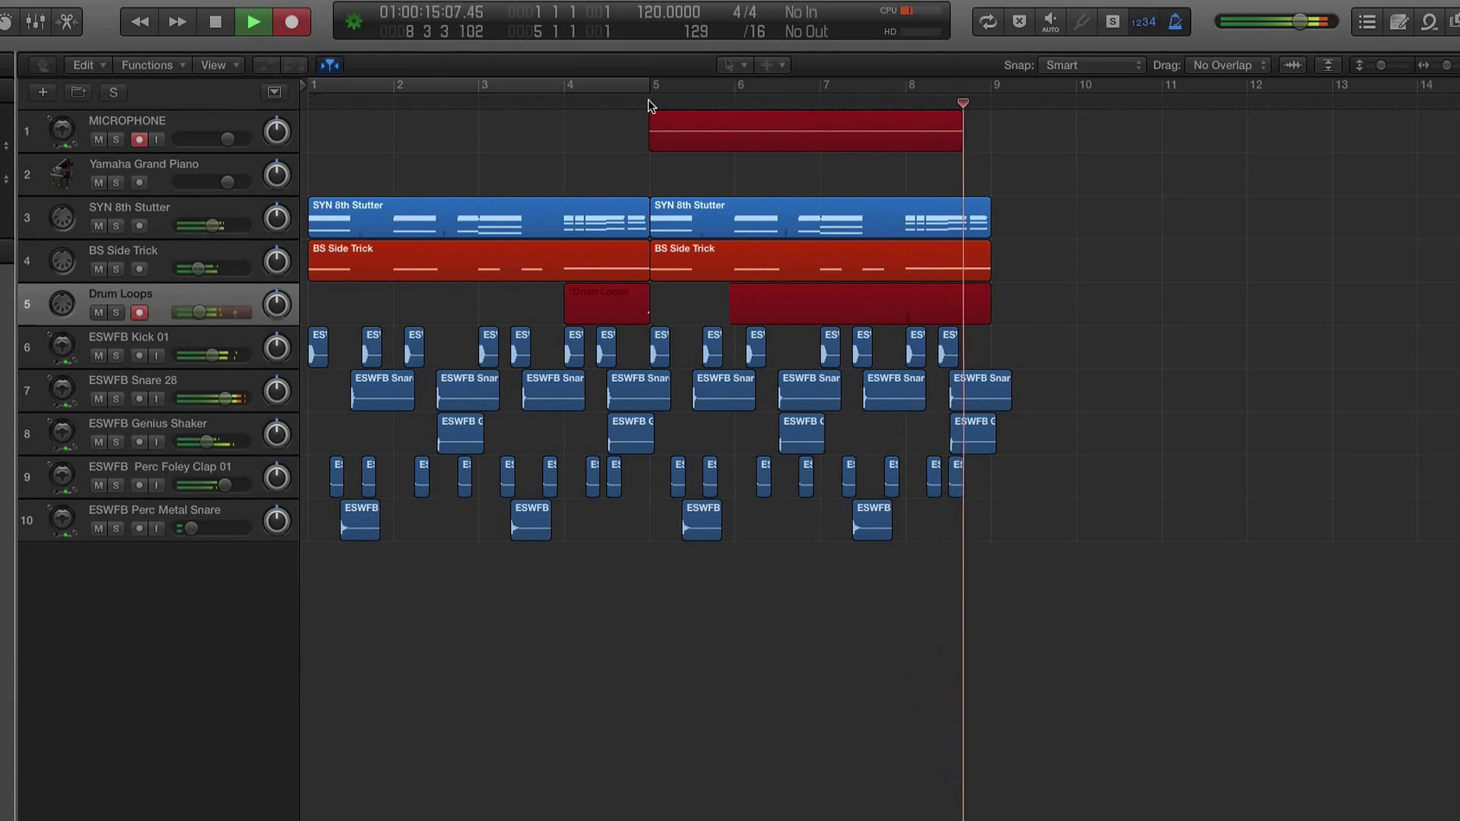
{"action": "key", "text": "space"}
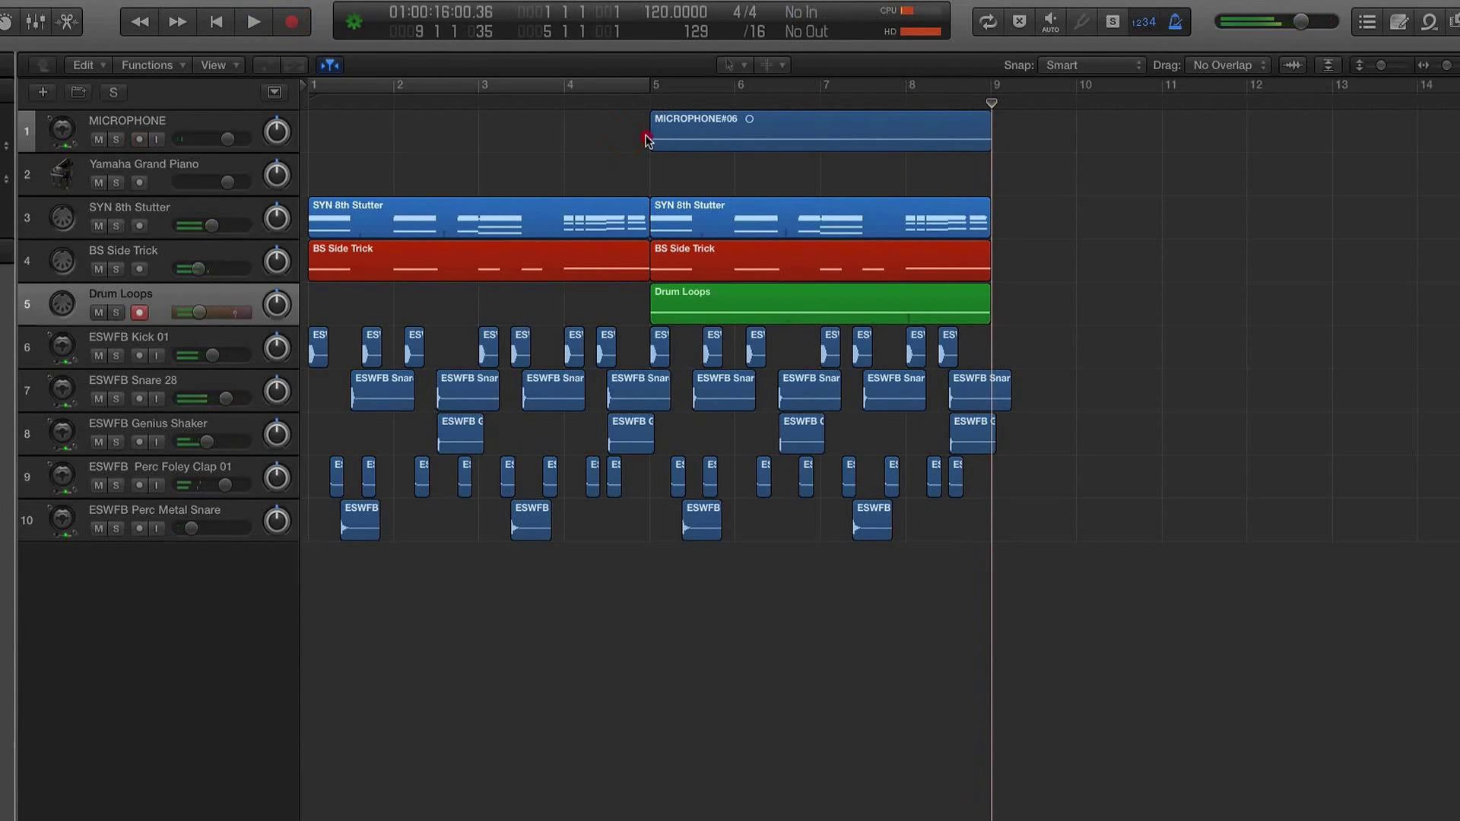
Step: Delete the stray MICROPHONE recording and quantize the recorded Drum Loops note to 1/16 Note
{"action": "left_click", "coordinate": [679, 137]}
{"action": "key", "text": "Delete"}
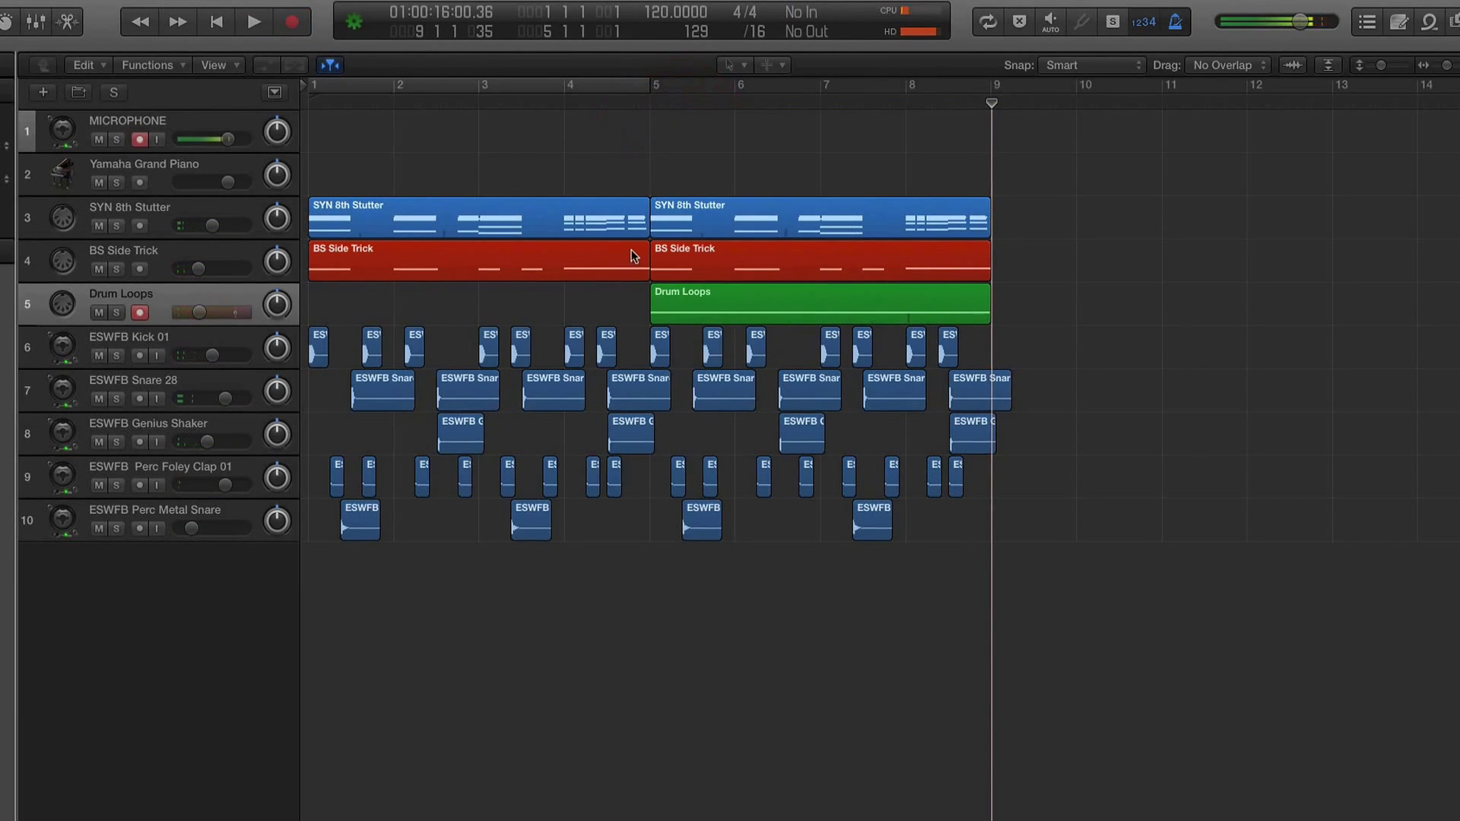
{"action": "left_click", "coordinate": [678, 297]}
{"action": "key", "text": "p"}
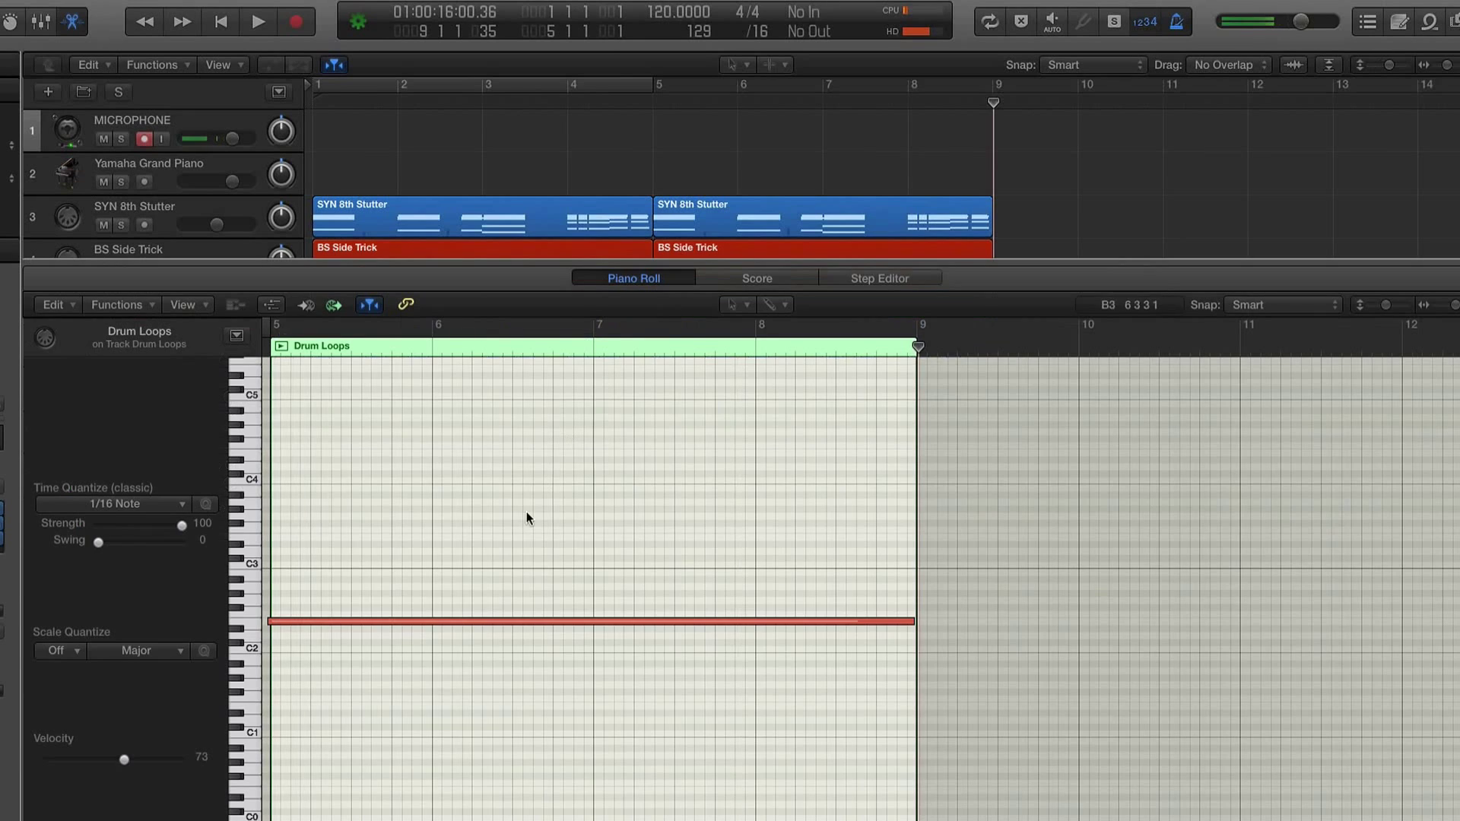
{"action": "left_click", "coordinate": [509, 546]}
{"action": "key", "text": "super+a"}
{"action": "left_click", "coordinate": [199, 506]}
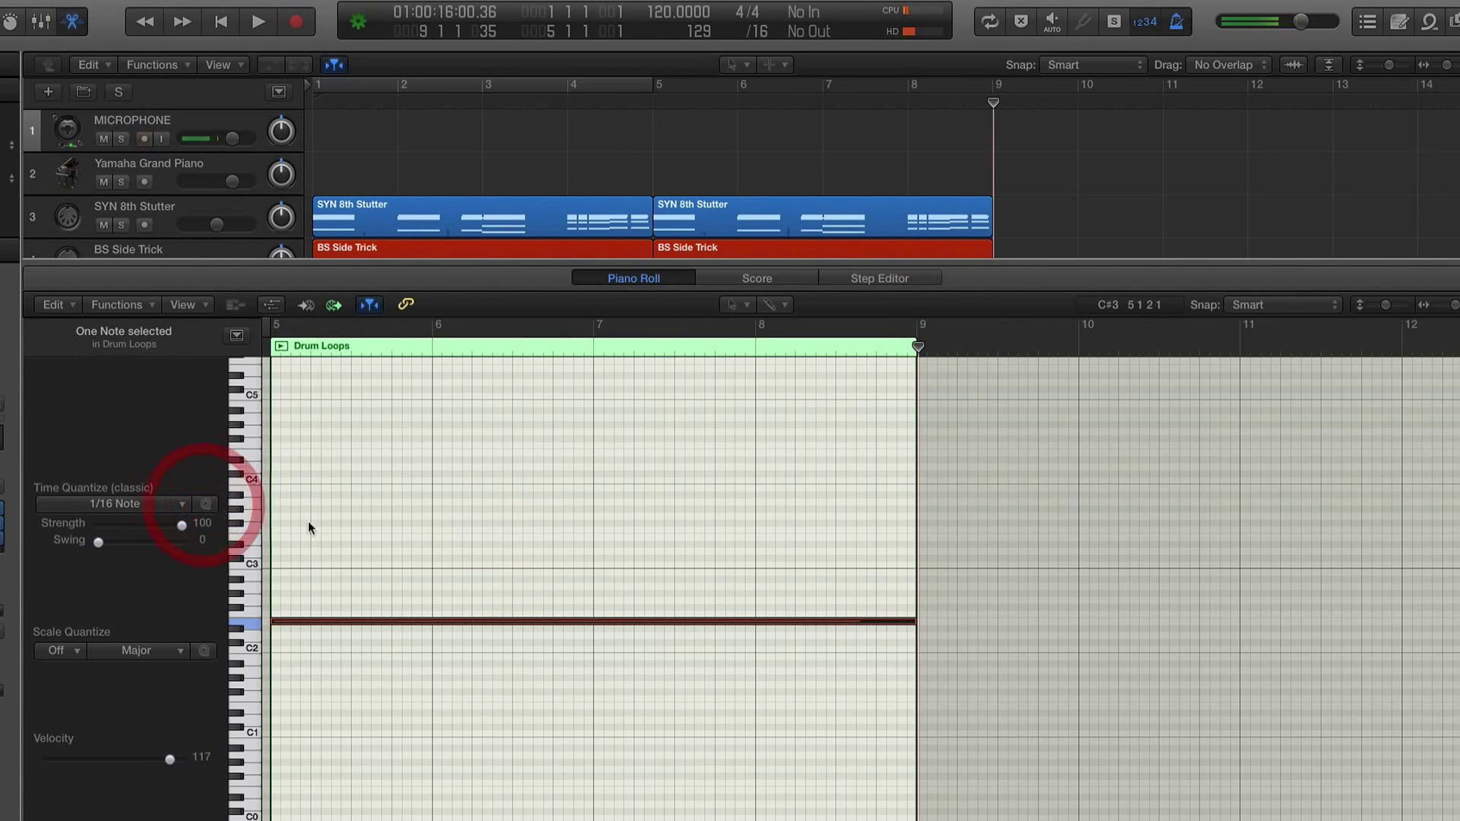
Step: Raise the velocity of the Drum Loops note with the Velocity Tool, and show the mixer below the tracks
{"action": "left_click", "coordinate": [393, 543]}
{"action": "right_click", "coordinate": [406, 618]}
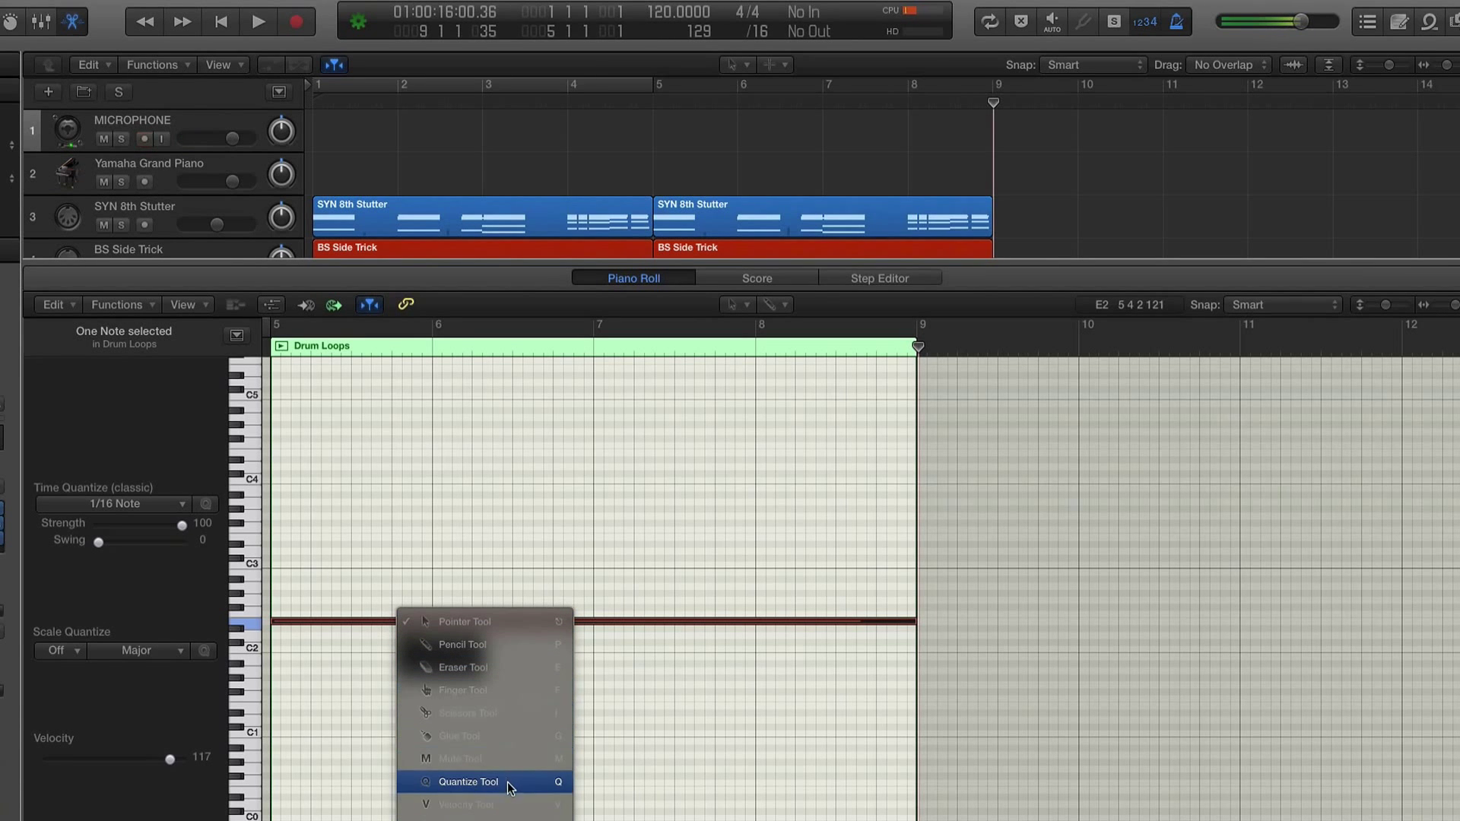
{"action": "left_click", "coordinate": [510, 805]}
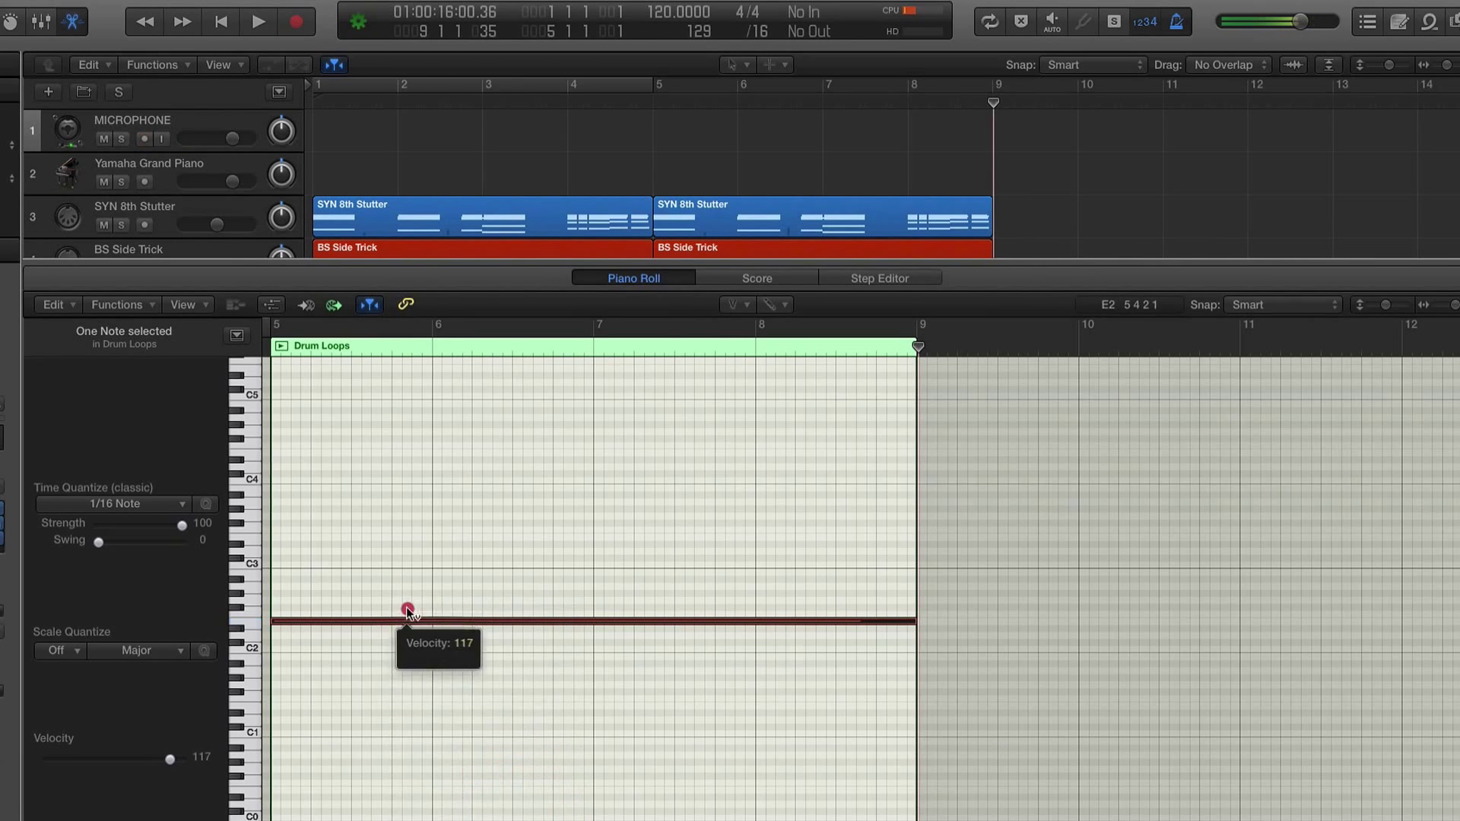
{"action": "left_click_drag", "start_coordinate": [407, 607], "coordinate": [430, 318]}
{"action": "key", "text": "space"}
{"action": "key", "text": "x"}
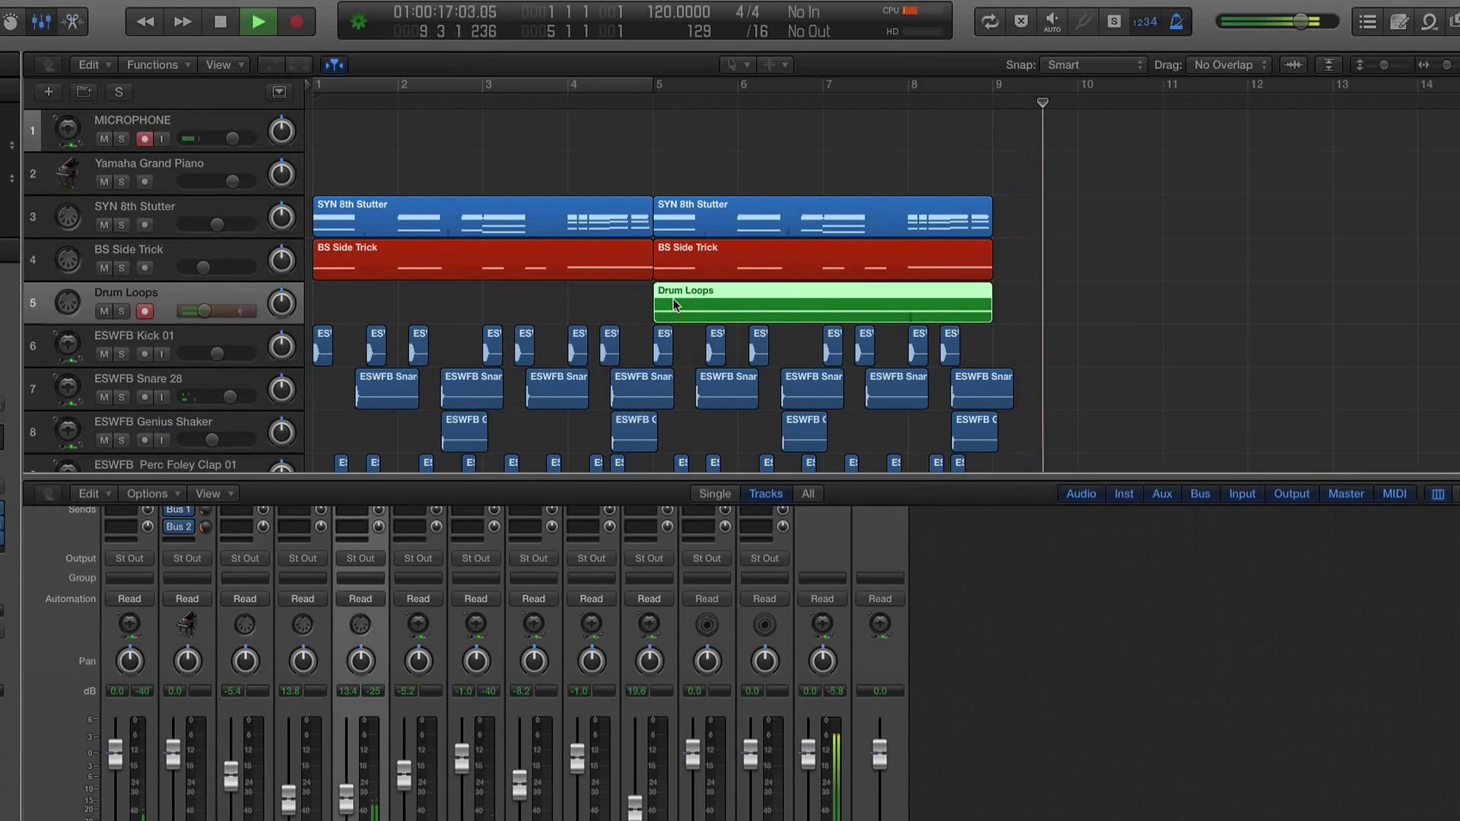
{"action": "key", "text": "space"}
Step: Solo the Drum Loops region, bounce it in place to a new track with the source muted, and turn solo off
{"action": "left_click", "coordinate": [677, 298]}
{"action": "key", "text": "ctrl+s"}
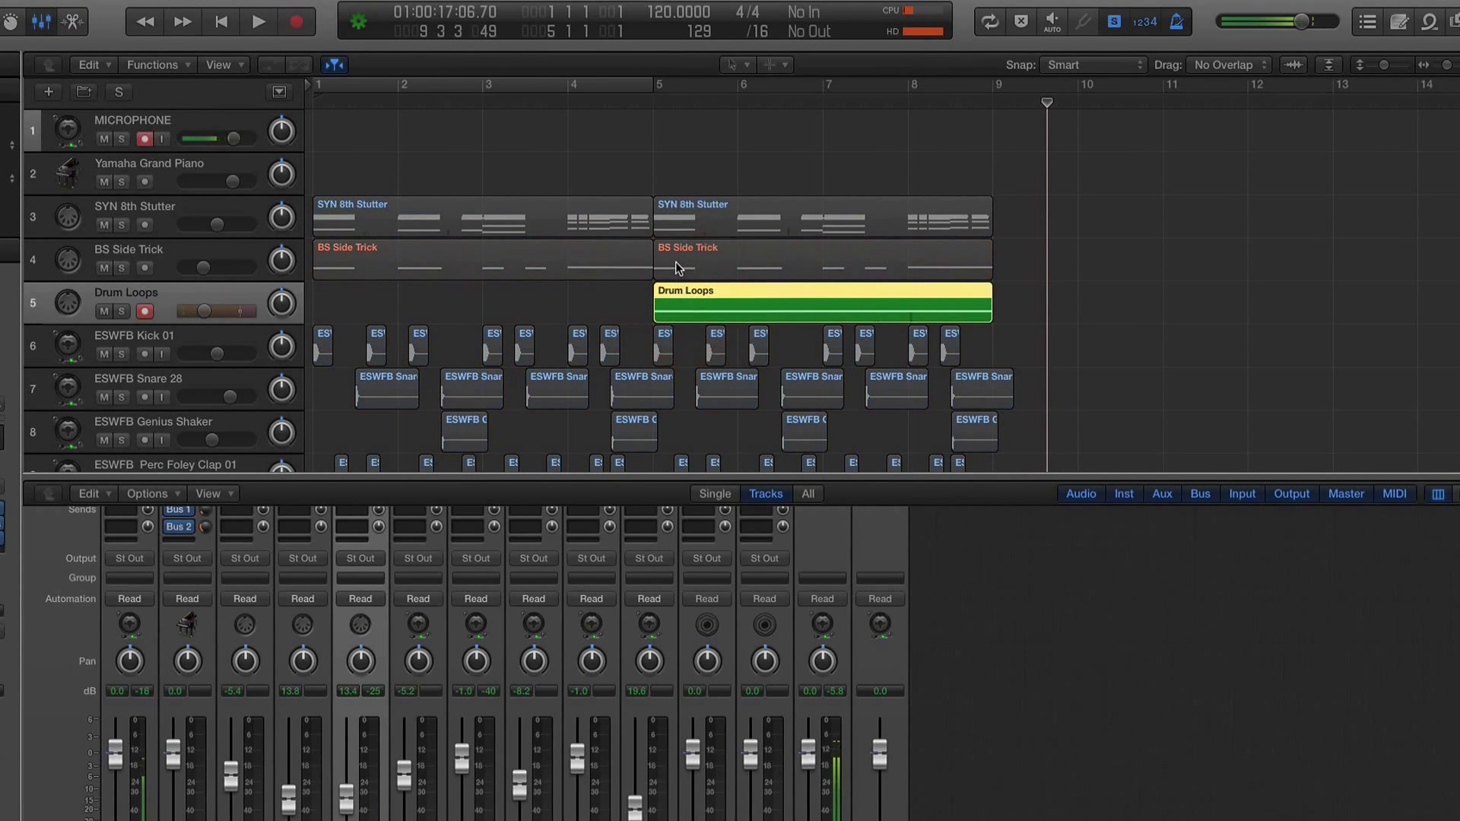
{"action": "key", "text": "ctrl+b"}
{"action": "key", "text": "Return"}
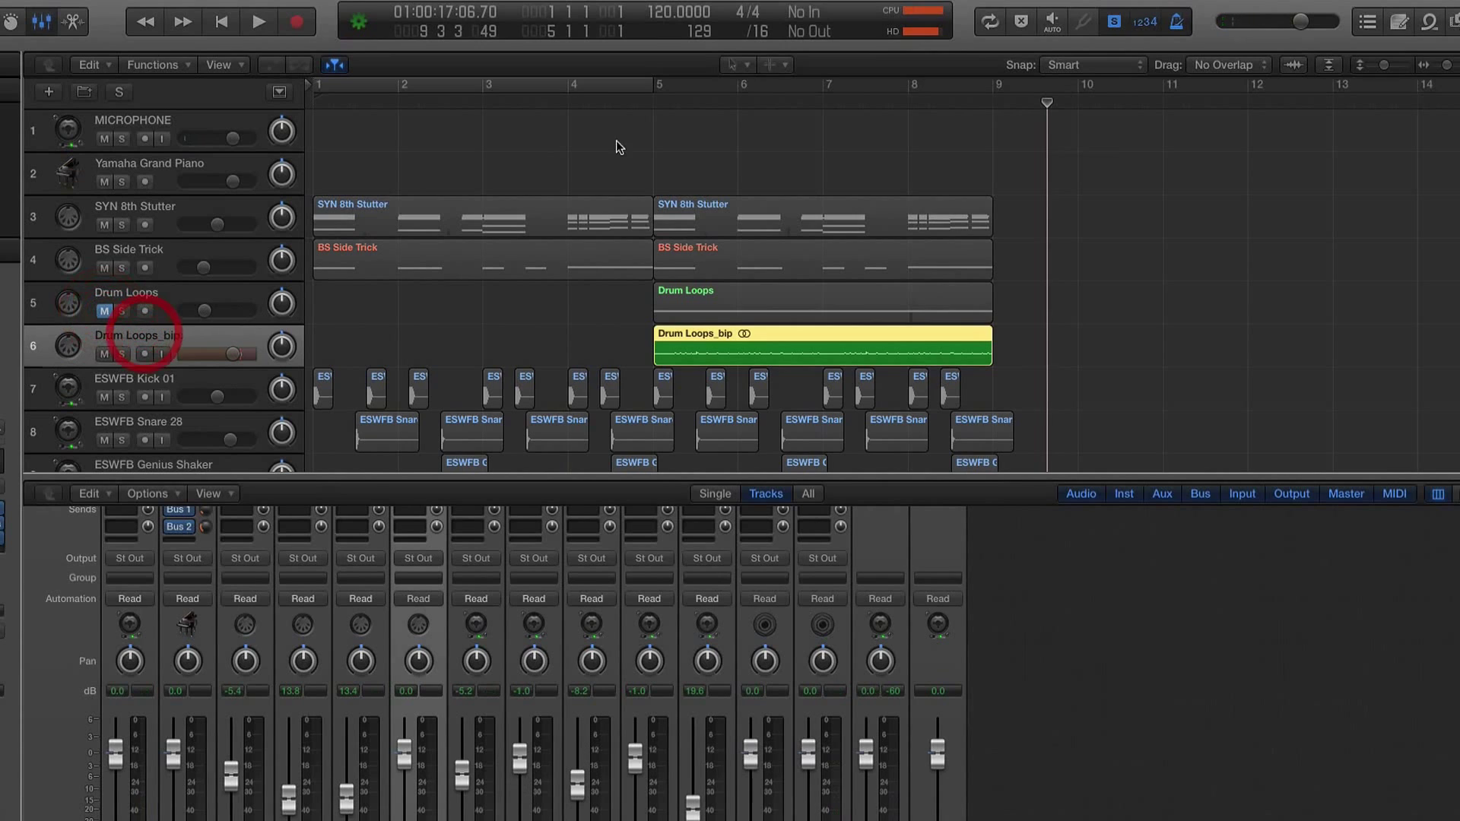
{"action": "key", "text": "ctrl+s"}
Step: During playback into bar 5, set the bounced Drum Loops track to -4.0 dB and the BS Side Trick track to -12.8 dB
{"action": "double_click", "coordinate": [541, 101]}
{"action": "left_click_drag", "start_coordinate": [223, 354], "coordinate": [198, 353]}
{"action": "key", "text": "XF86AudioRaiseVolume"}
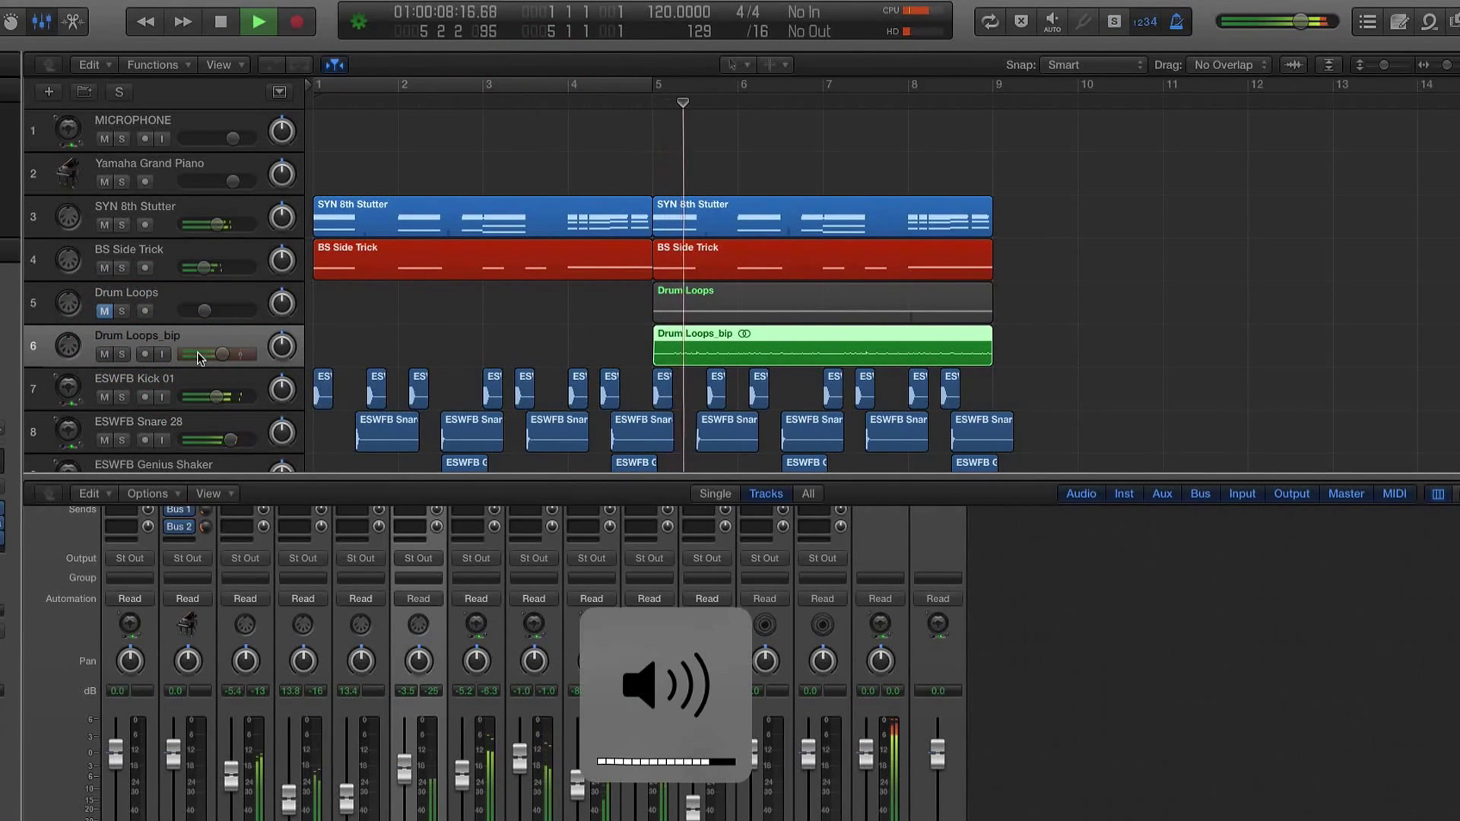
{"action": "left_click_drag", "start_coordinate": [221, 355], "coordinate": [217, 353]}
{"action": "left_click_drag", "start_coordinate": [203, 268], "coordinate": [205, 268]}
{"action": "left_click", "coordinate": [684, 190]}
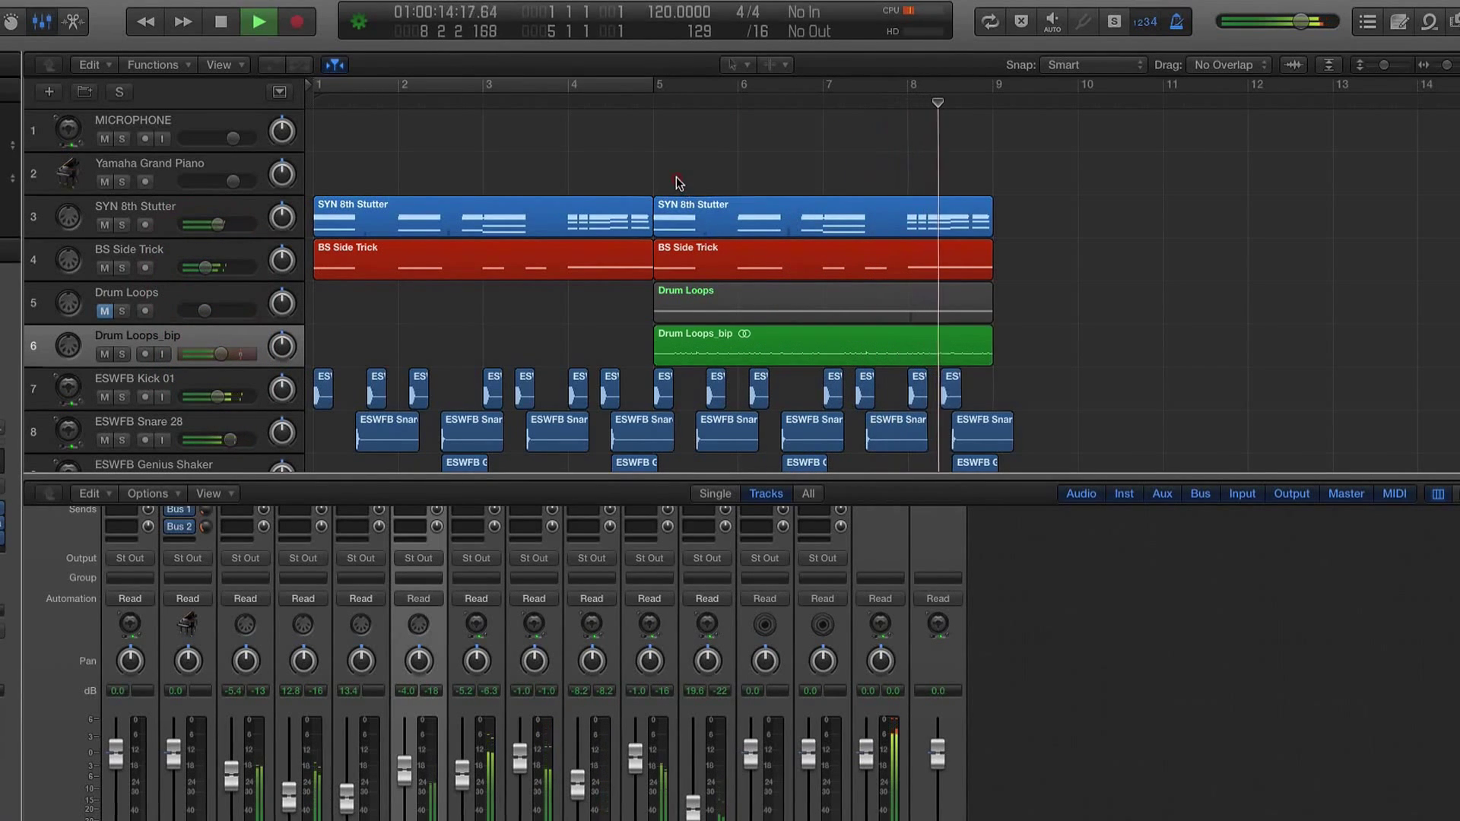
{"action": "key", "text": "space"}
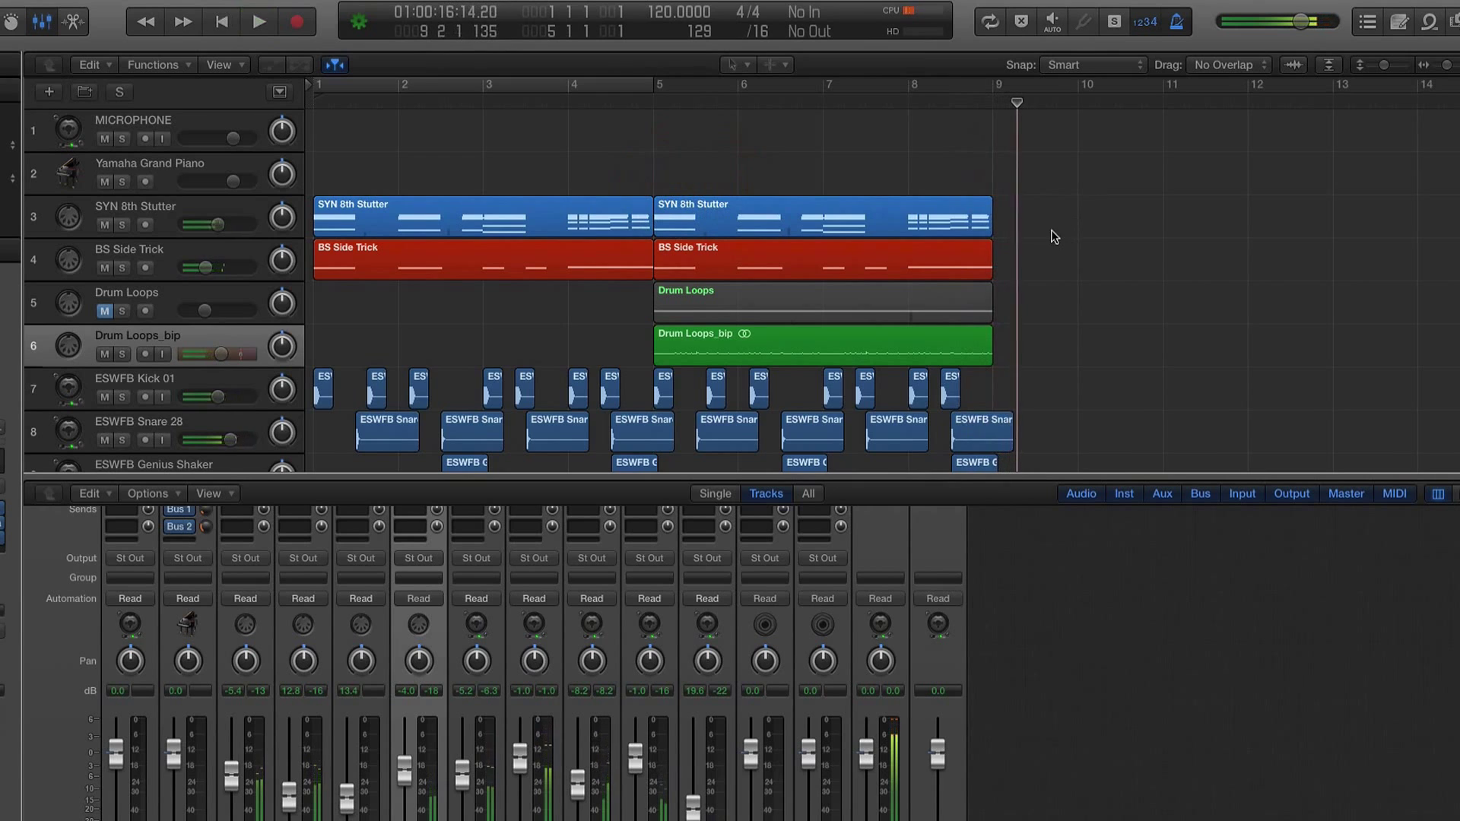
Step: Copy all synth, bass, drum loop and percussion regions of bars 5 to 8 to bar 9
{"action": "scroll", "coordinate": [1037, 229], "scroll_direction": "down", "scroll_amount": 3}
{"action": "scroll", "coordinate": [1034, 229], "scroll_direction": "up", "scroll_amount": 3}
{"action": "scroll", "coordinate": [1032, 230], "scroll_direction": "down", "scroll_amount": 5}
{"action": "scroll", "coordinate": [613, 305], "scroll_direction": "down", "scroll_amount": 5}
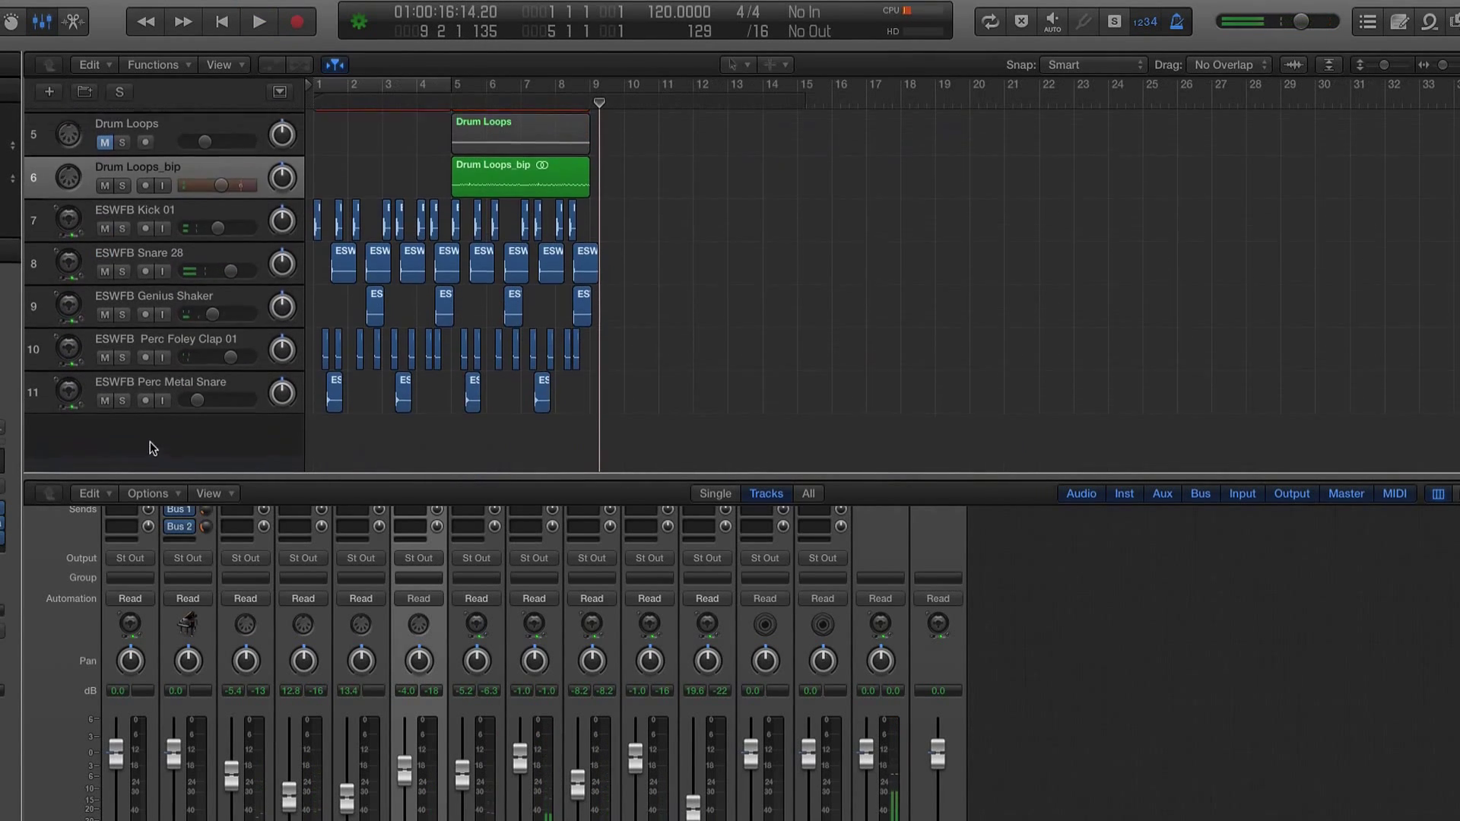
{"action": "scroll", "coordinate": [385, 352], "scroll_direction": "up", "scroll_amount": 5}
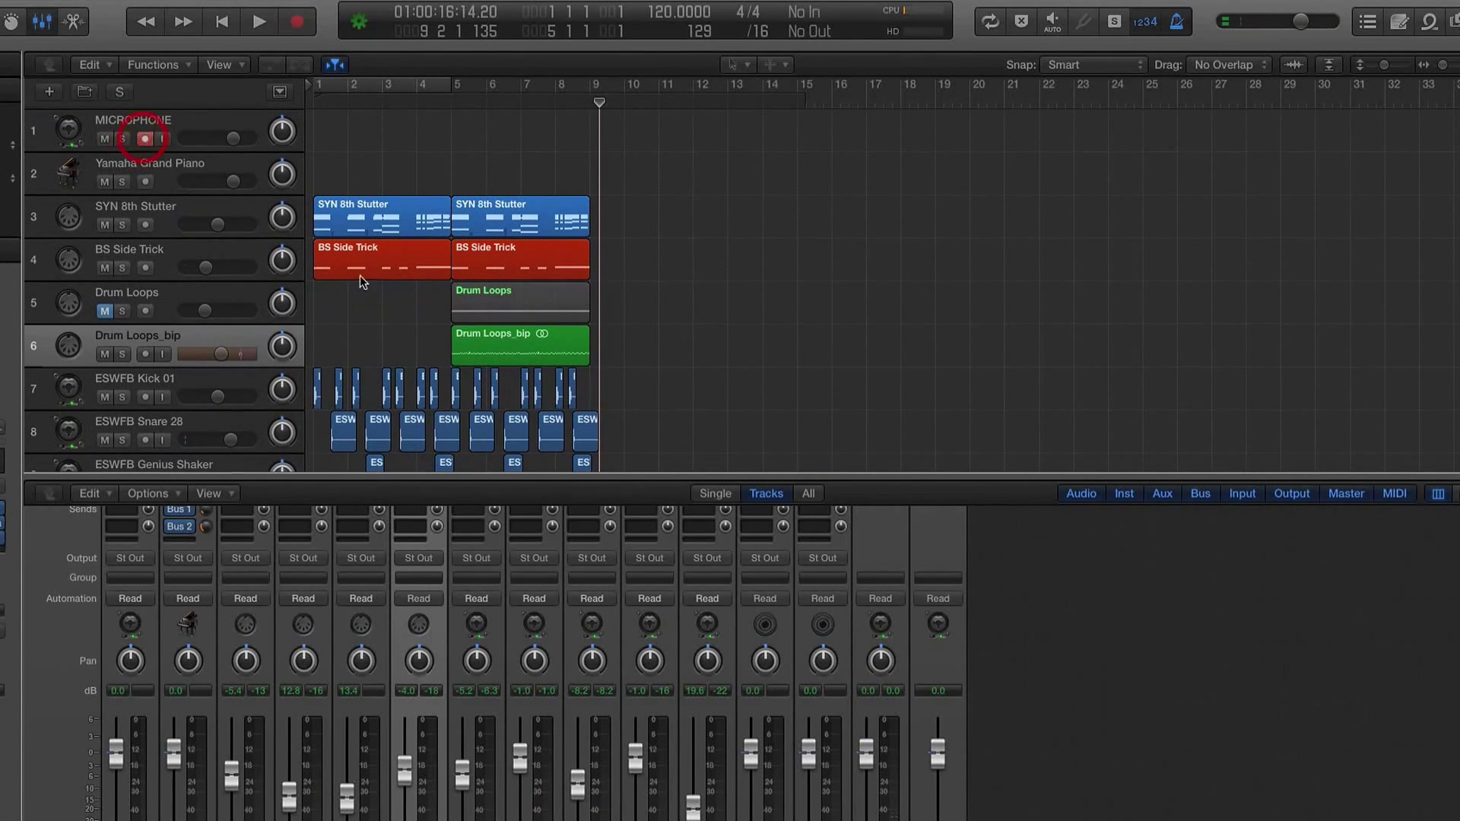
{"action": "scroll", "coordinate": [732, 444], "scroll_direction": "down", "scroll_amount": 2}
{"action": "left_click_drag", "start_coordinate": [650, 167], "coordinate": [494, 392]}
{"action": "left_click_drag", "start_coordinate": [466, 449], "coordinate": [465, 449]}
{"action": "scroll", "coordinate": [511, 429], "scroll_direction": "down", "scroll_amount": 3}
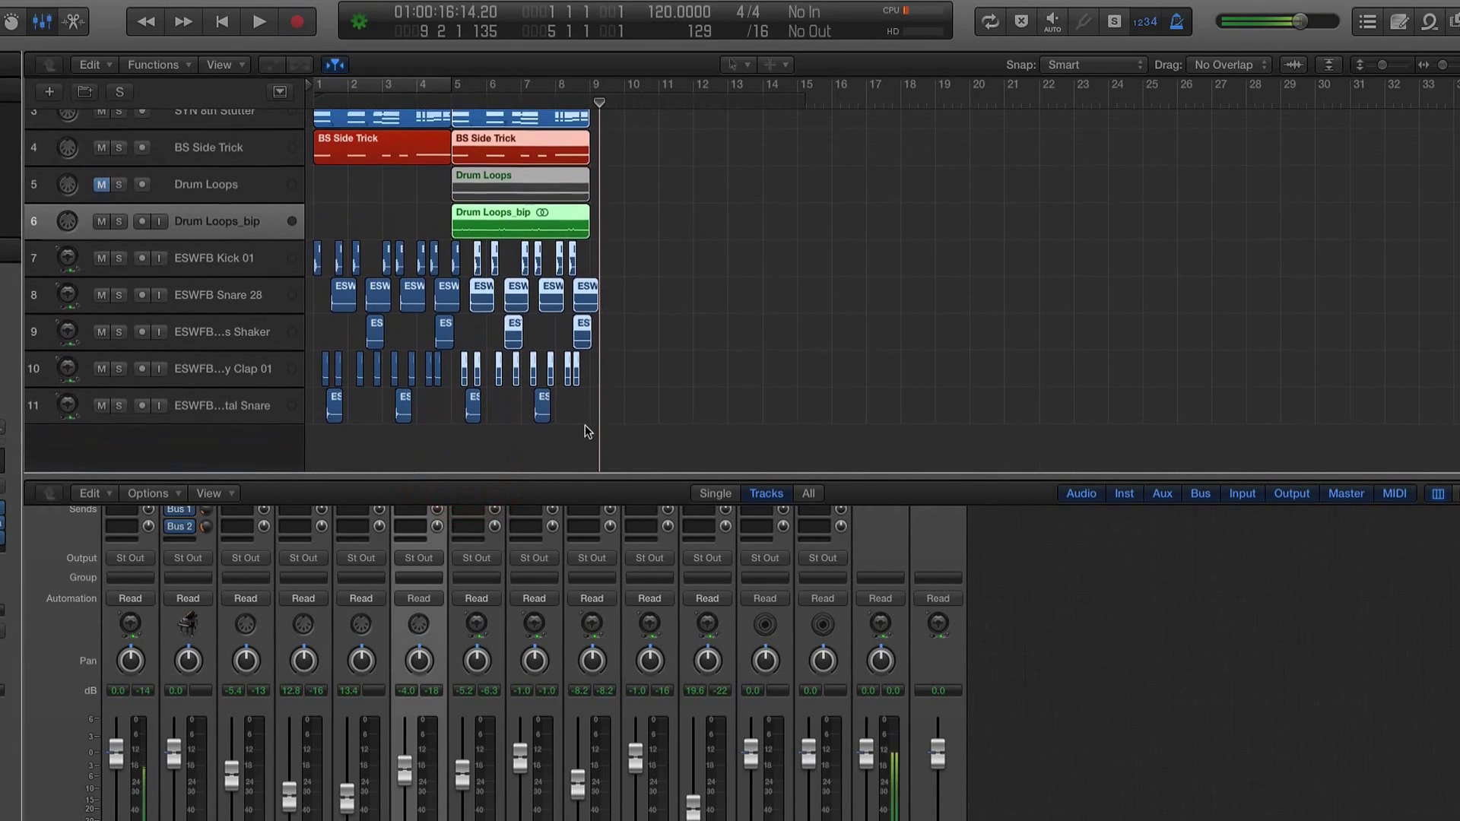
{"action": "left_click_drag", "start_coordinate": [587, 431], "coordinate": [463, 132]}
{"action": "left_click", "coordinate": [445, 302], "text": "shift"}
{"action": "scroll", "coordinate": [466, 283], "scroll_direction": "up", "scroll_amount": 3}
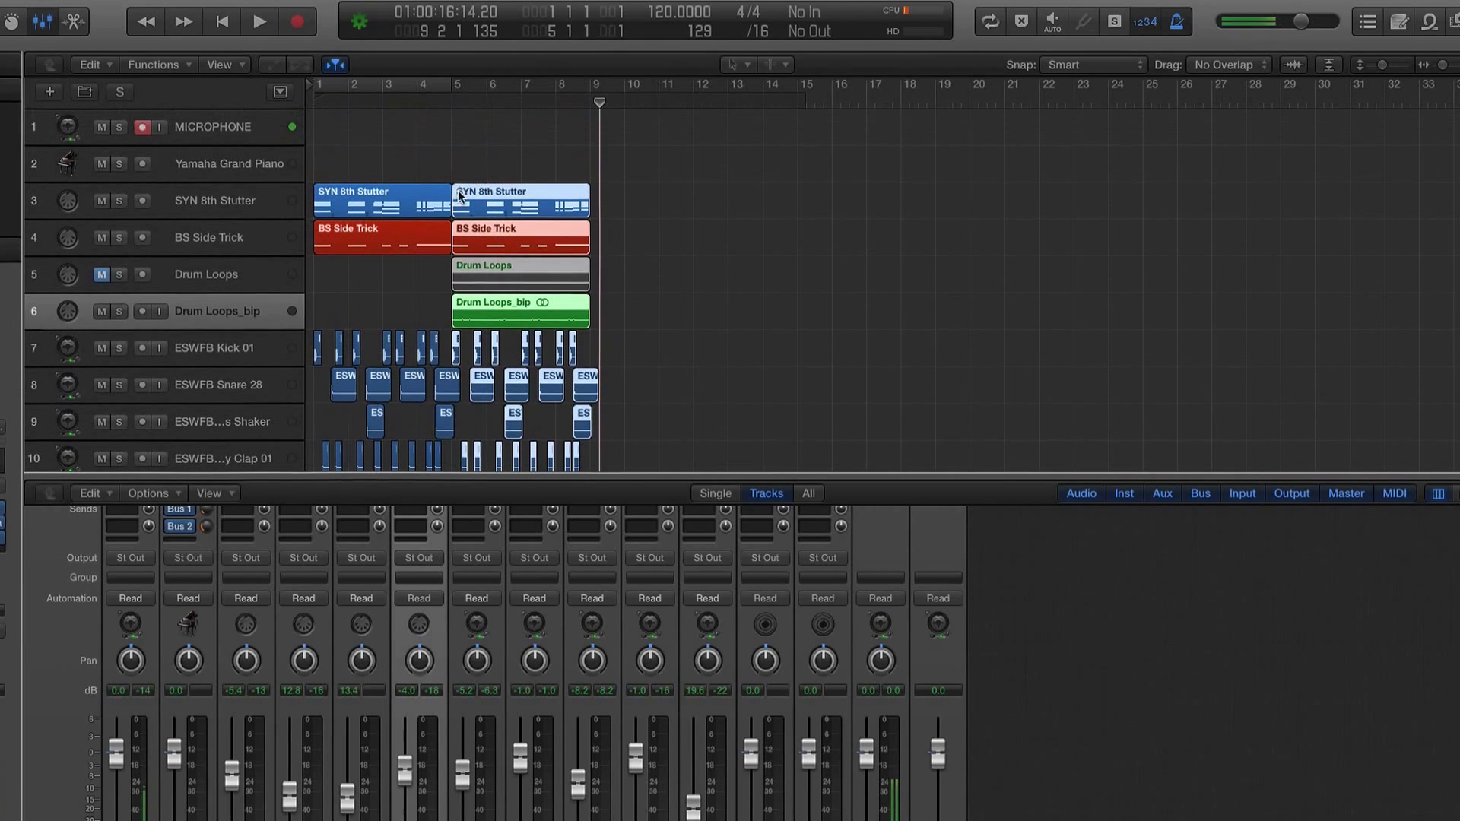
{"action": "left_click_drag", "start_coordinate": [545, 204], "coordinate": [607, 204]}
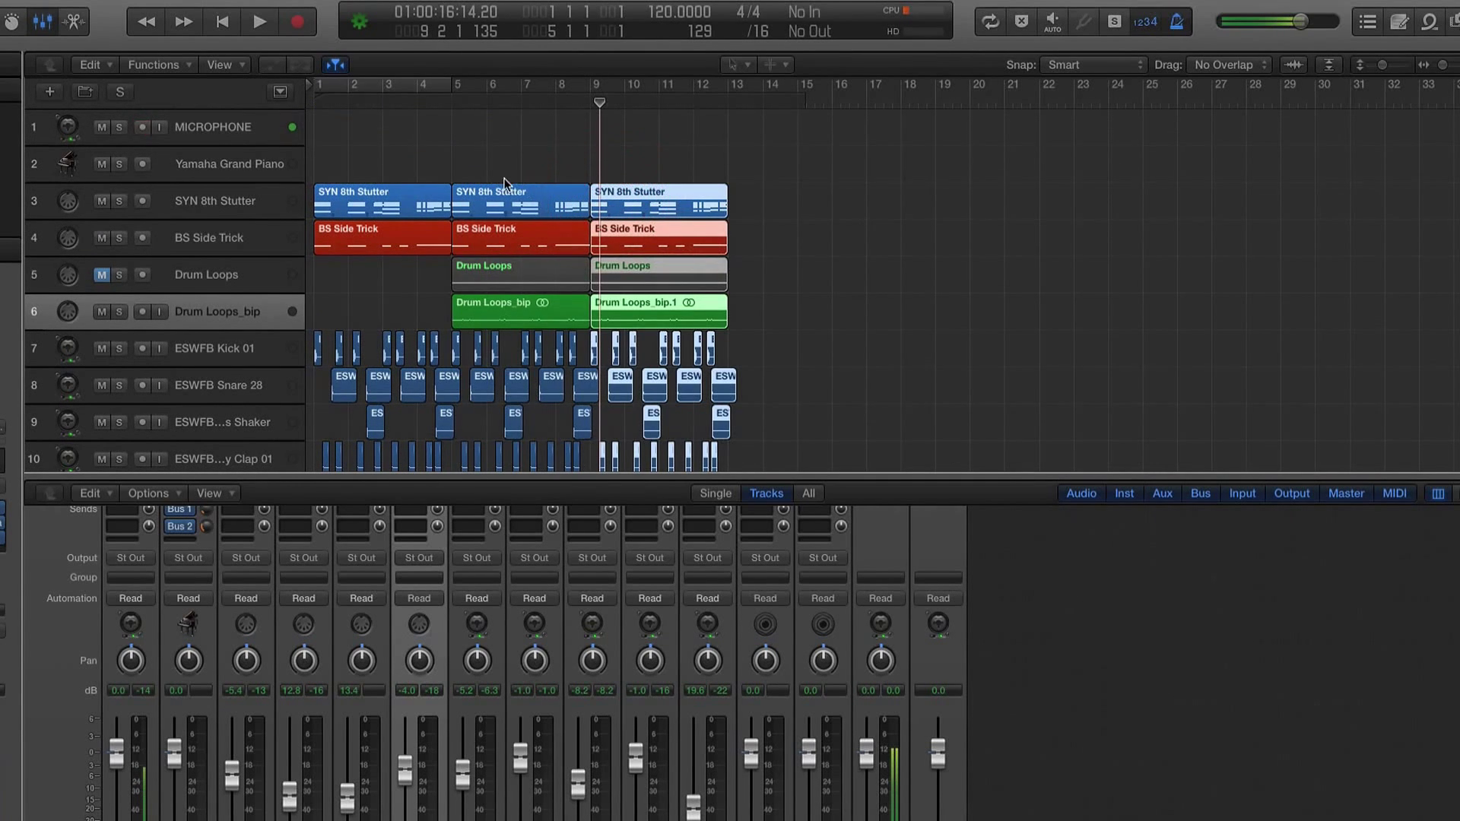
Step: Move all regions of bars 5 to 12 to start at bar 9, and copy the regions of bars 1 to 4 to bar 5
{"action": "scroll", "coordinate": [504, 183], "scroll_direction": "down", "scroll_amount": 3}
{"action": "left_click_drag", "start_coordinate": [750, 435], "coordinate": [472, 104]}
{"action": "scroll", "coordinate": [534, 218], "scroll_direction": "down", "scroll_amount": 2}
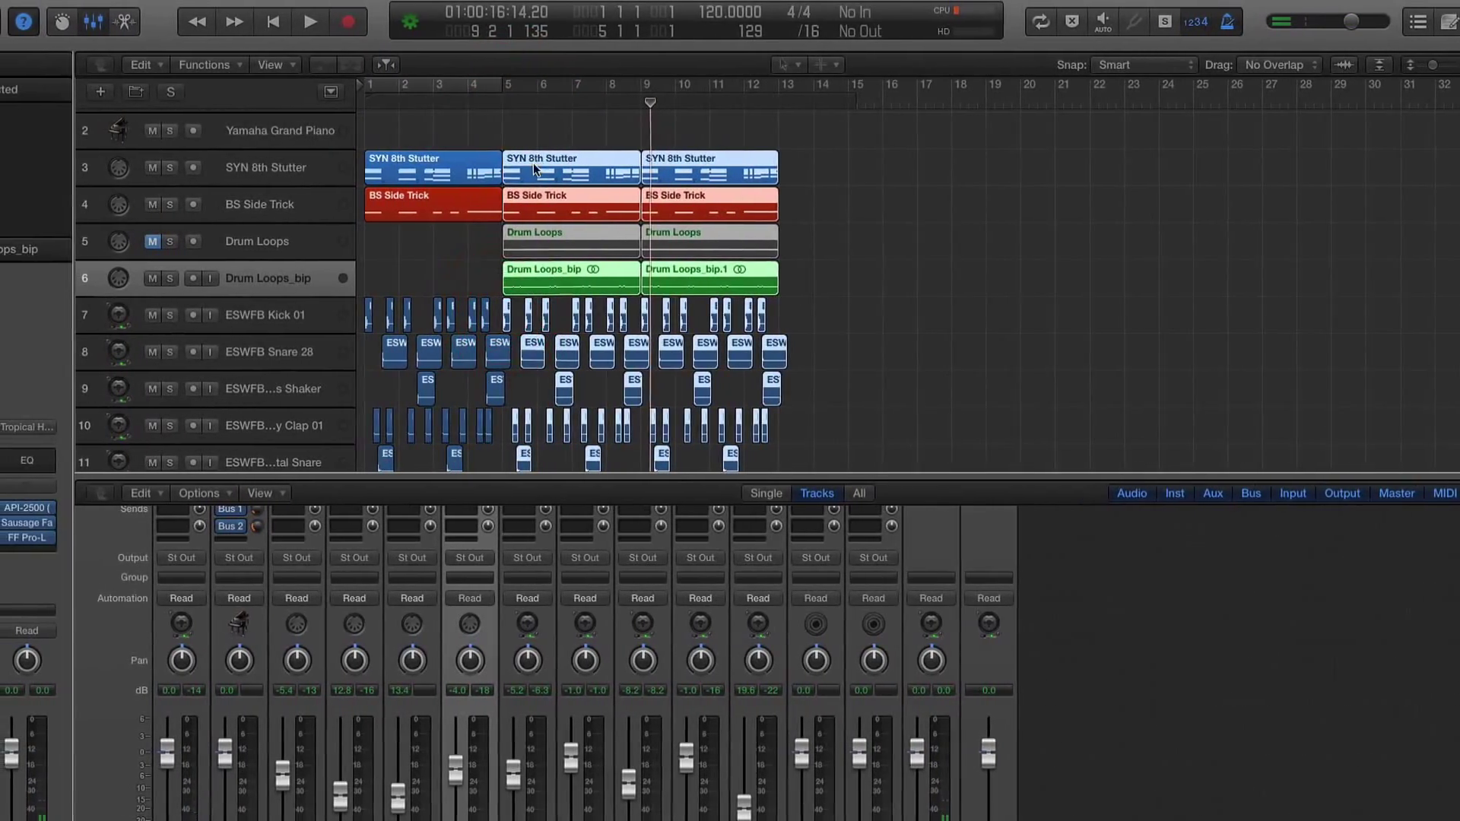
{"action": "left_click_drag", "start_coordinate": [535, 168], "coordinate": [673, 169]}
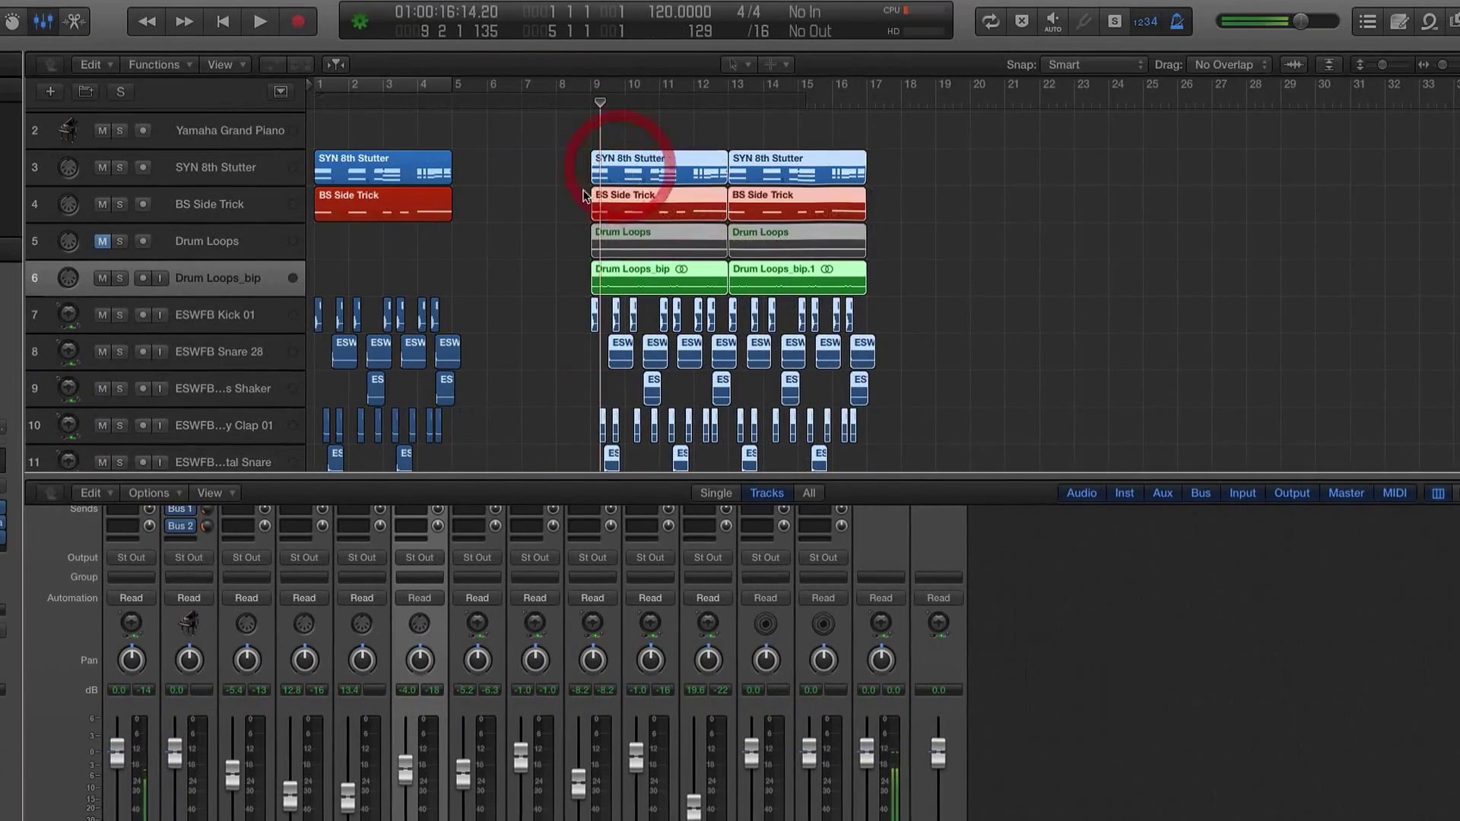
{"action": "left_click_drag", "start_coordinate": [321, 142], "coordinate": [495, 492]}
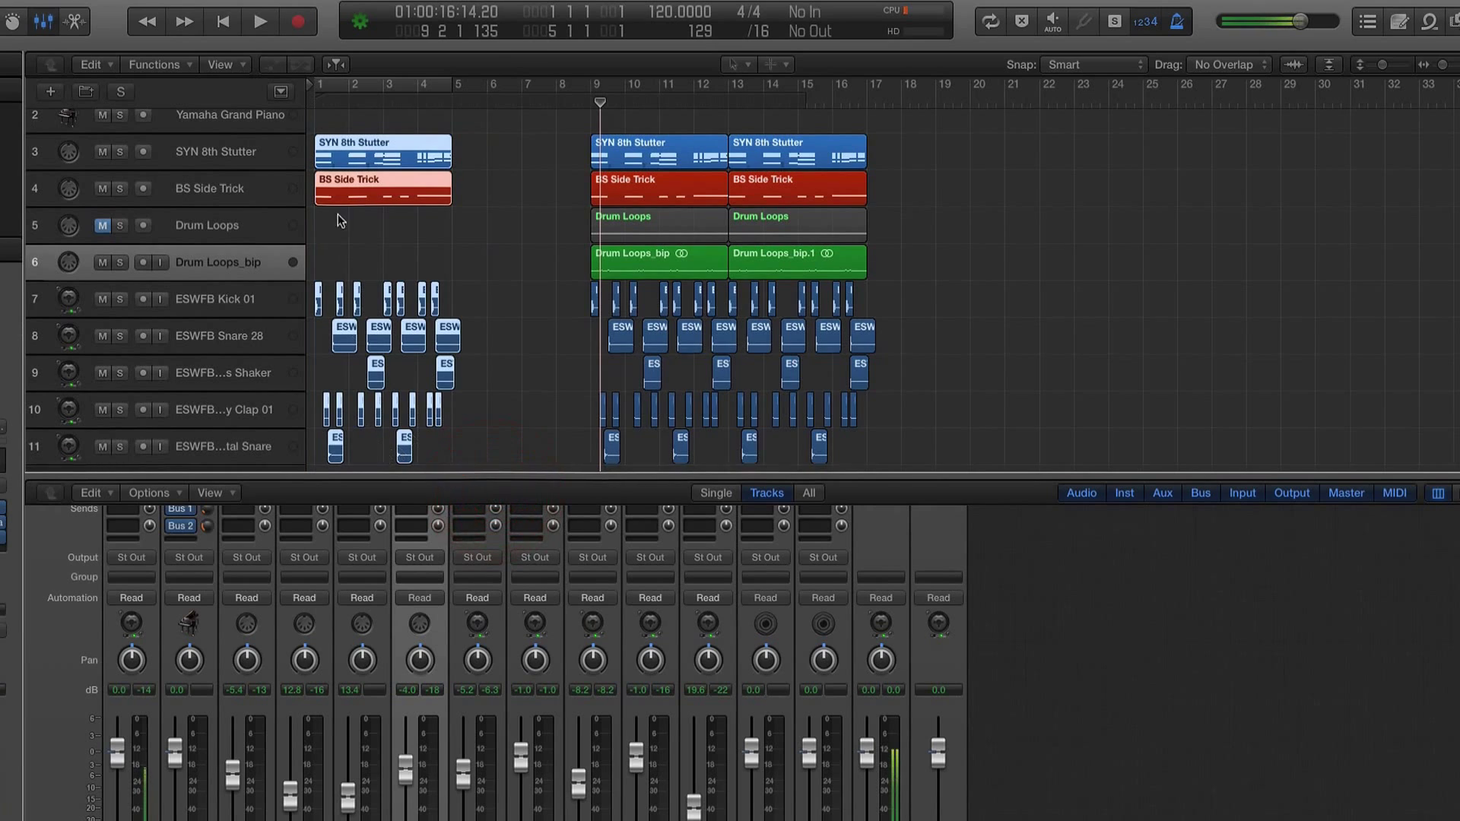
{"action": "left_click_drag", "start_coordinate": [373, 193], "coordinate": [476, 192]}
Step: Play the 16-bar arrangement from the start through to its end
{"action": "key", "text": "Return"}
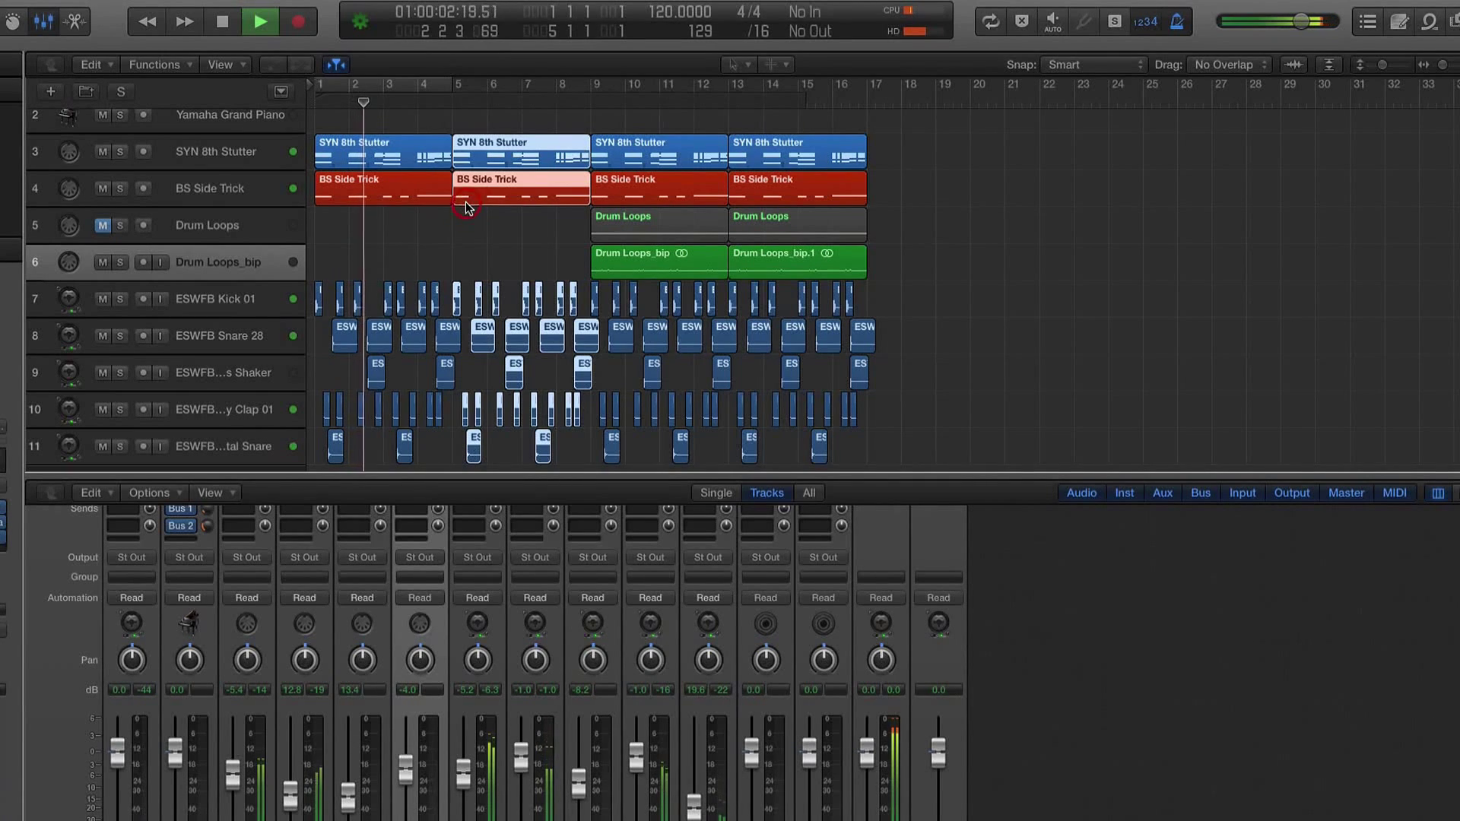
{"action": "left_click", "coordinate": [619, 185]}
{"action": "scroll", "coordinate": [663, 212], "scroll_direction": "up", "scroll_amount": 5}
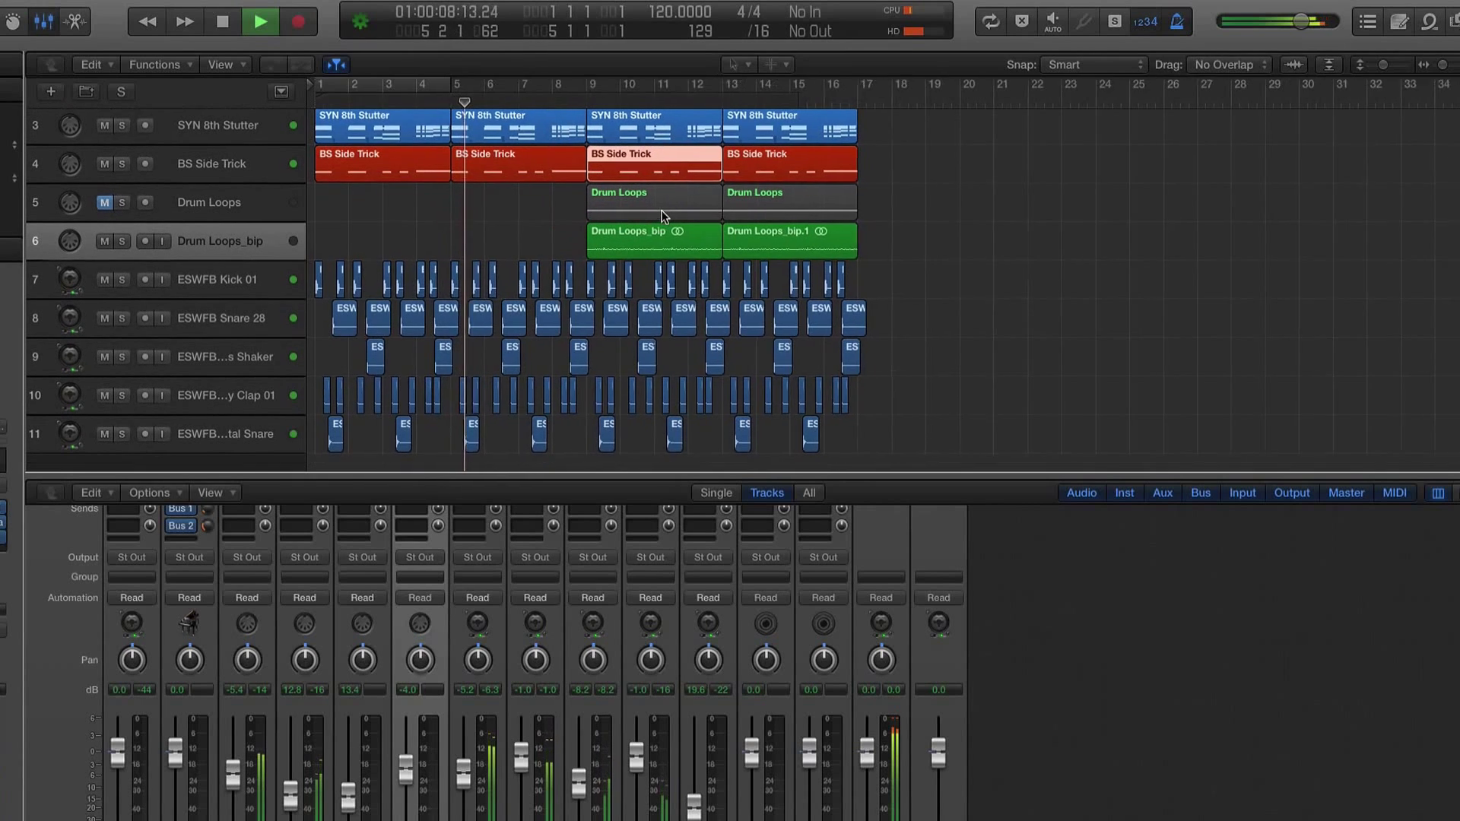
{"action": "left_click", "coordinate": [240, 244]}
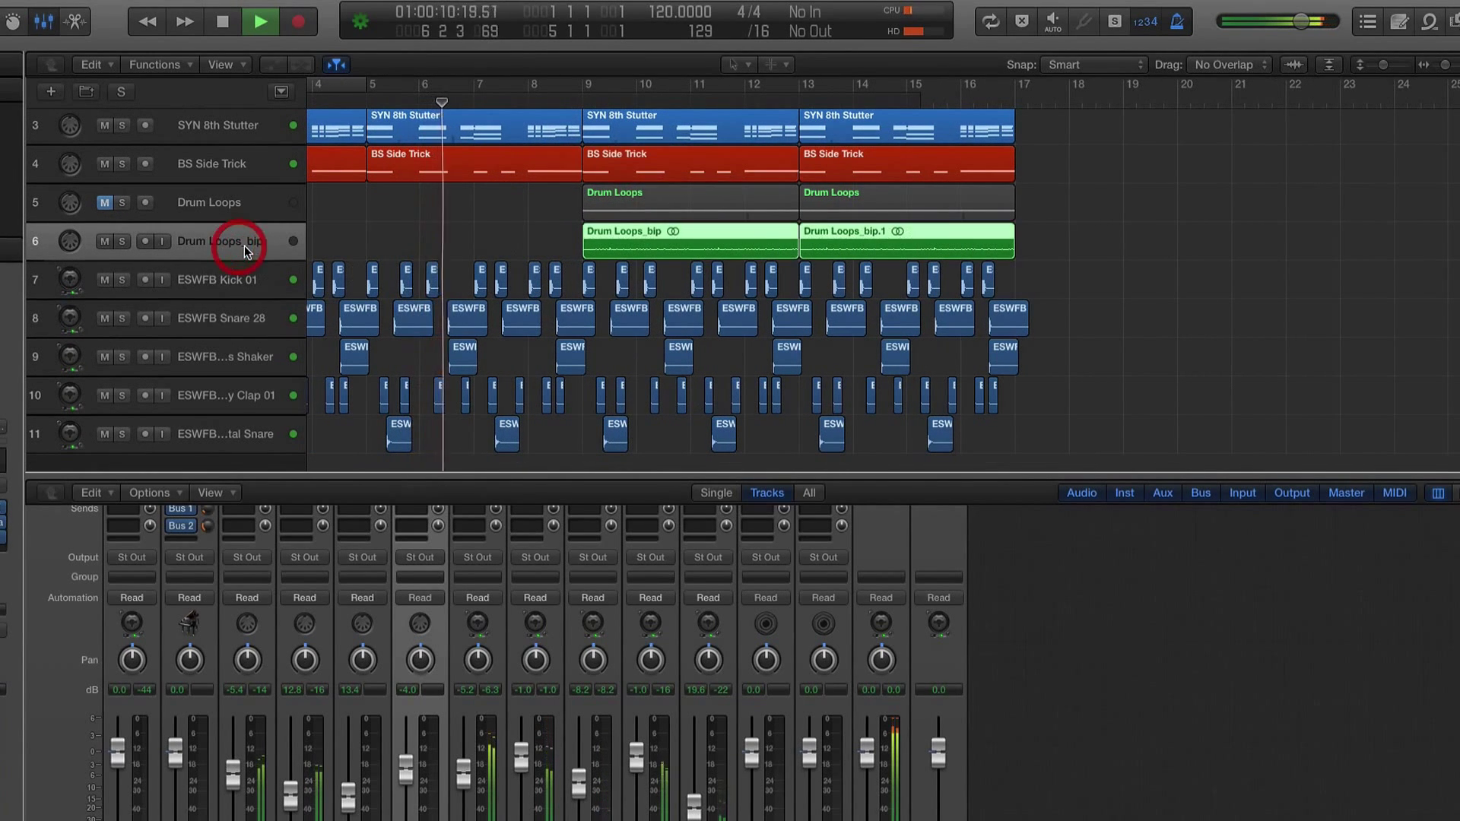
{"action": "key", "text": "super+Down"}
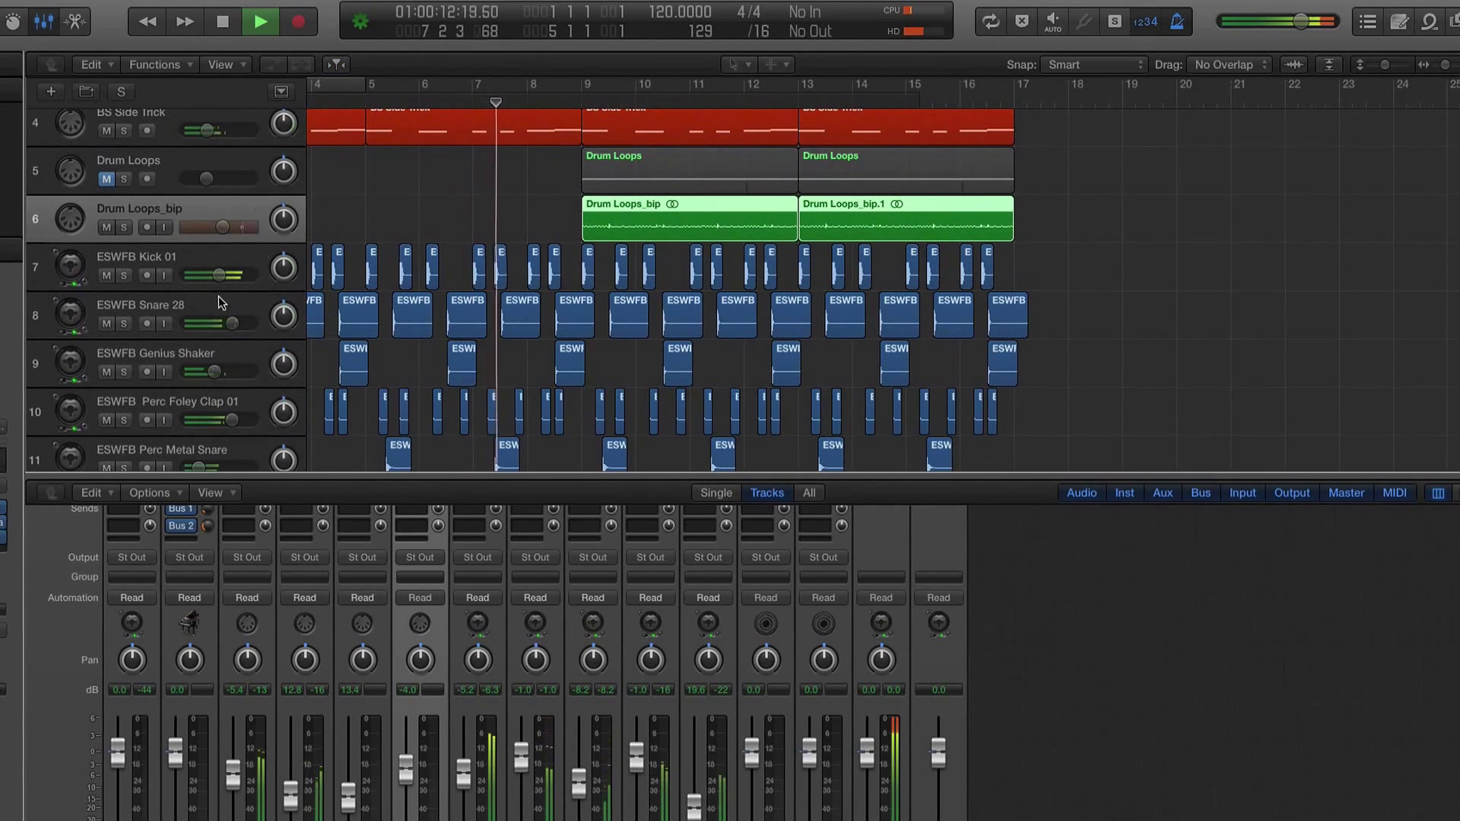
{"action": "left_click", "coordinate": [225, 220]}
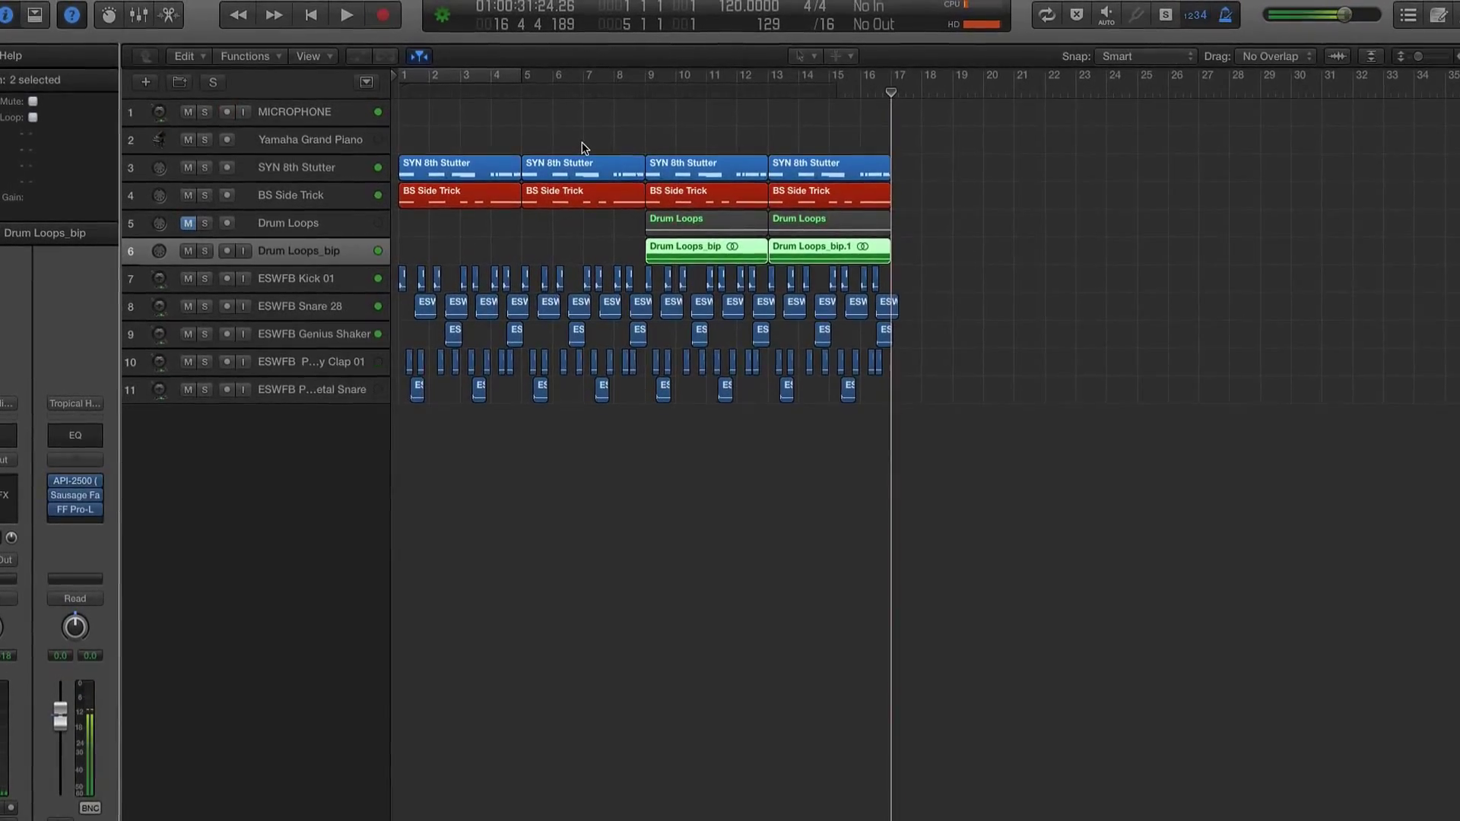
{"action": "scroll", "coordinate": [658, 172], "scroll_direction": "up", "scroll_amount": 4}
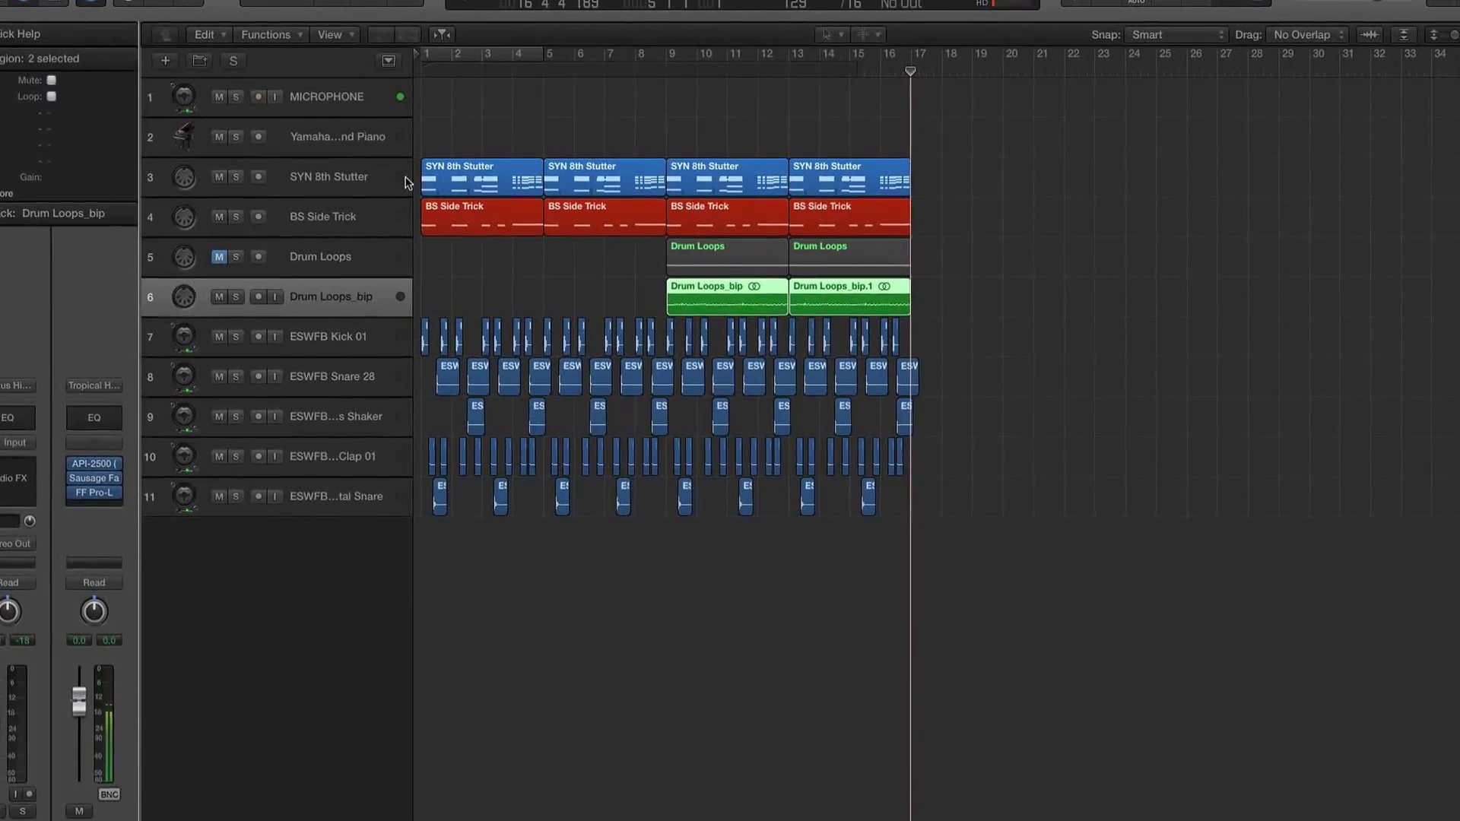
Step: Return the playhead to bar 1 and delete the empty Yamaha Grand Piano track
{"action": "left_click", "coordinate": [423, 71]}
{"action": "key", "text": "super+Right"}
{"action": "key", "text": "super+Right"}
{"action": "key", "text": "super+Right"}
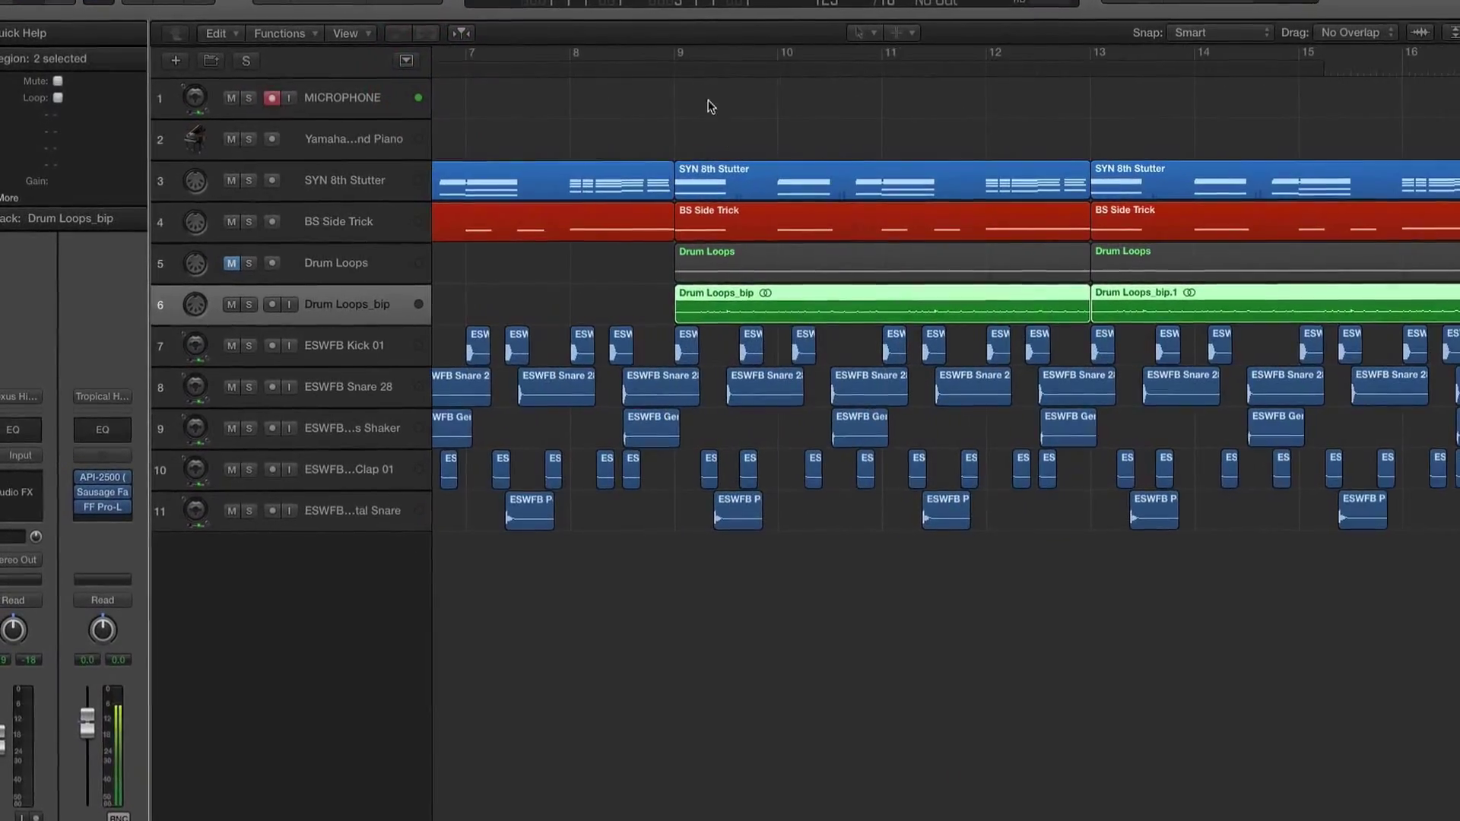
{"action": "scroll", "coordinate": [707, 105], "scroll_direction": "left", "scroll_amount": 10}
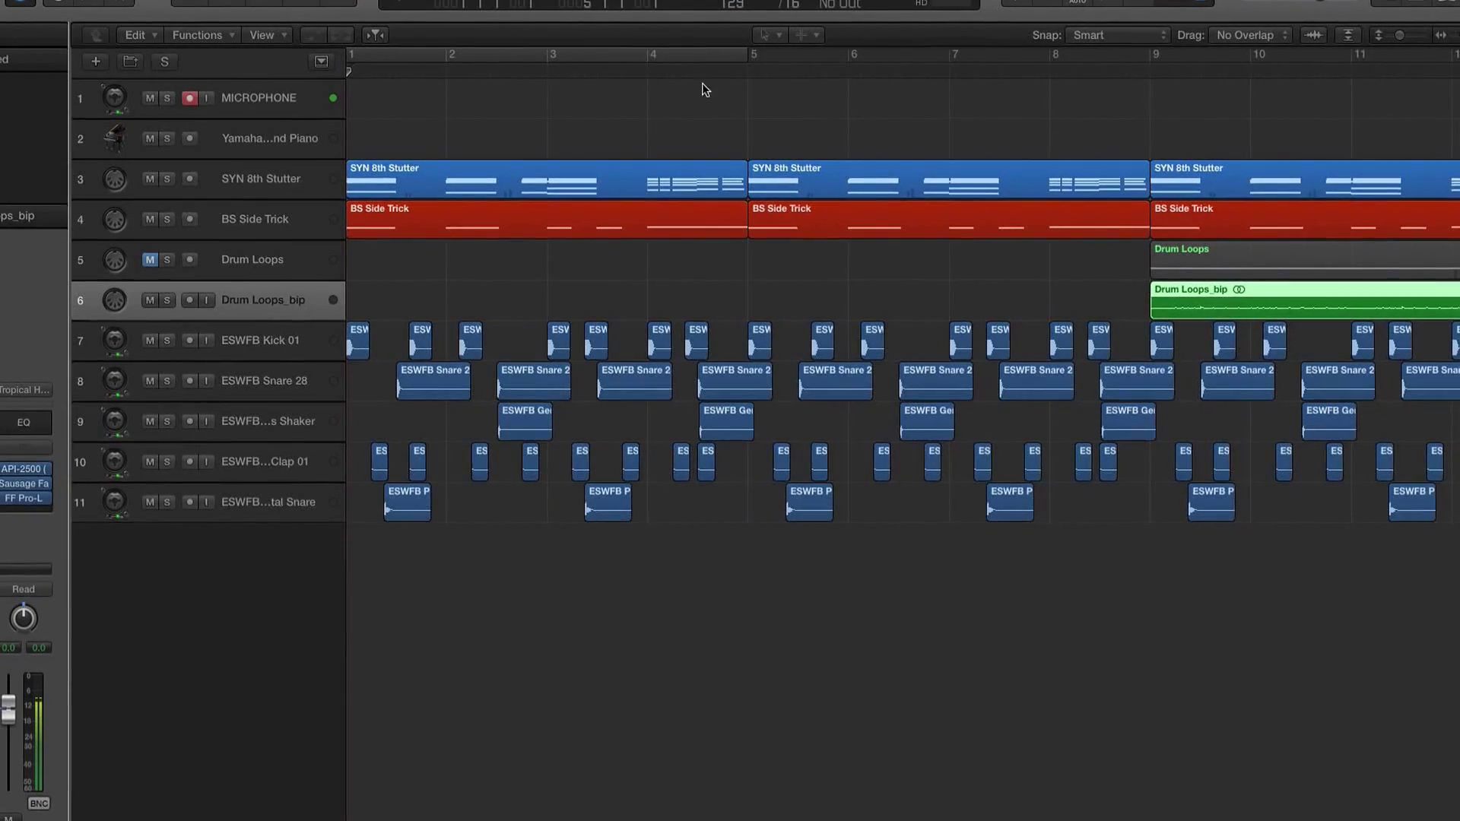
{"action": "left_click", "coordinate": [257, 138]}
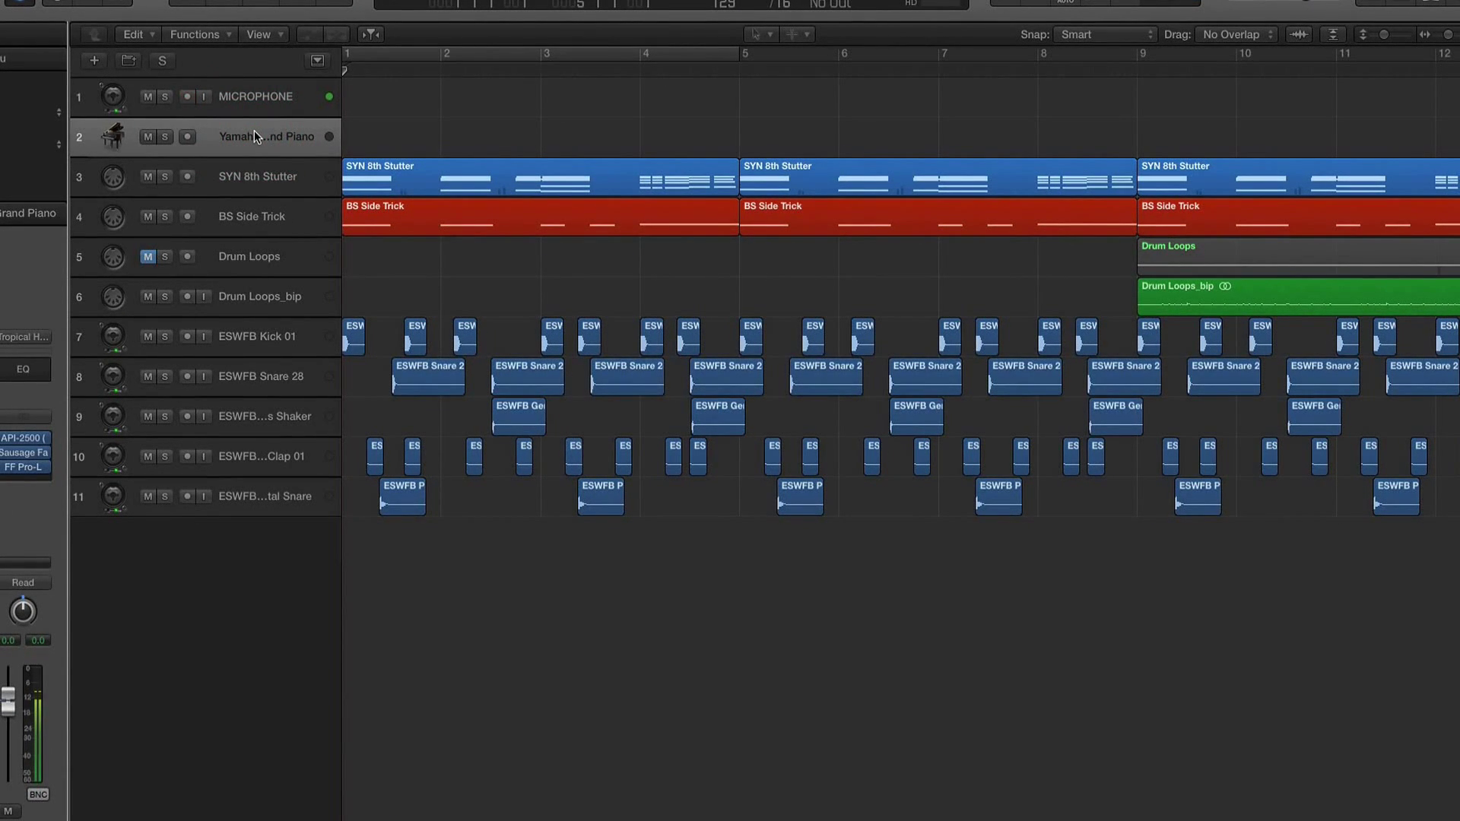
{"action": "key", "text": "super+BackSpace"}
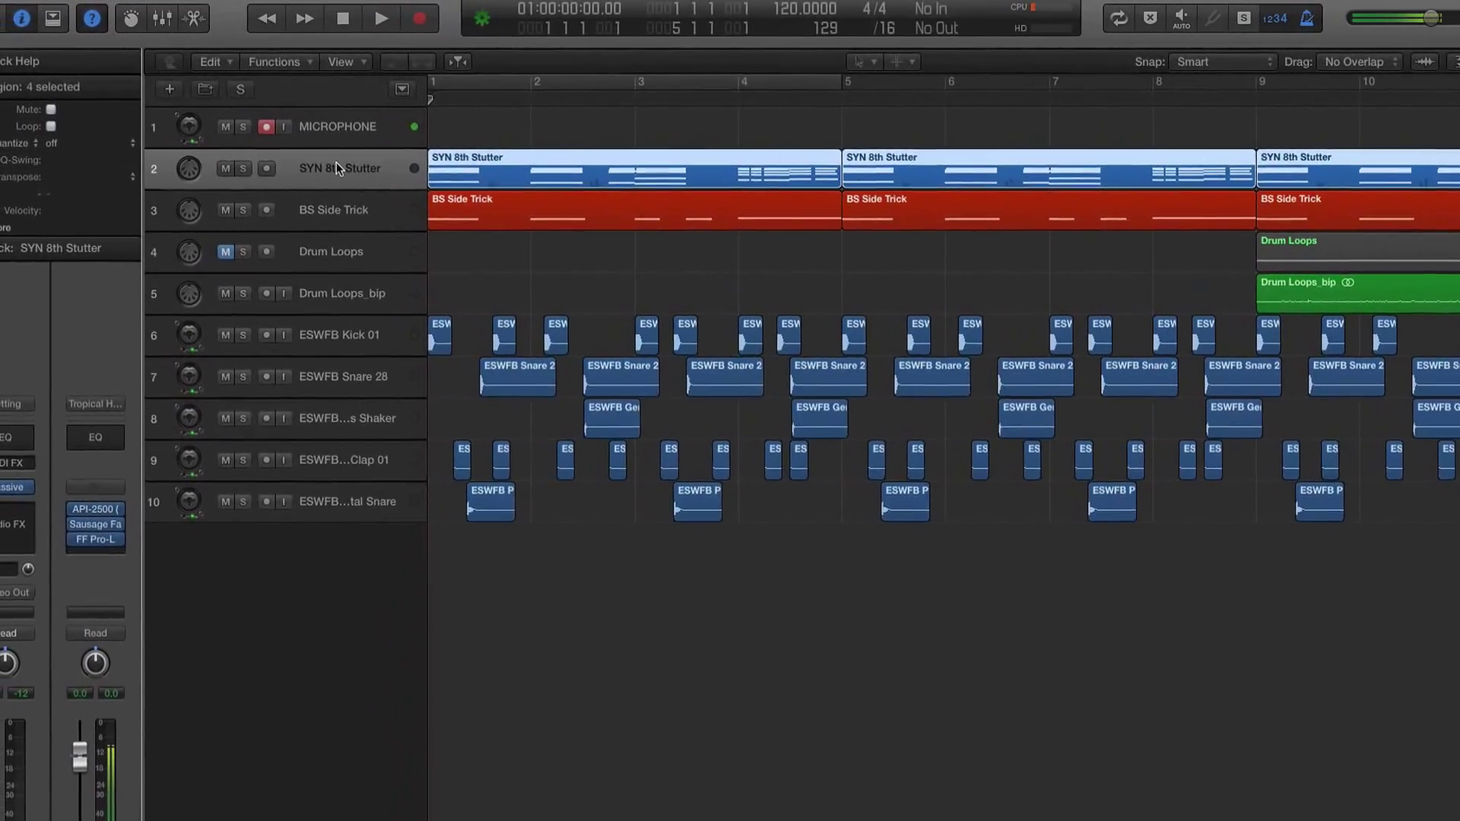
Step: Select all regions on every track across bars 1 to 16 of the arrangement
{"action": "key", "text": "super+Left"}
{"action": "key", "text": "super+Left"}
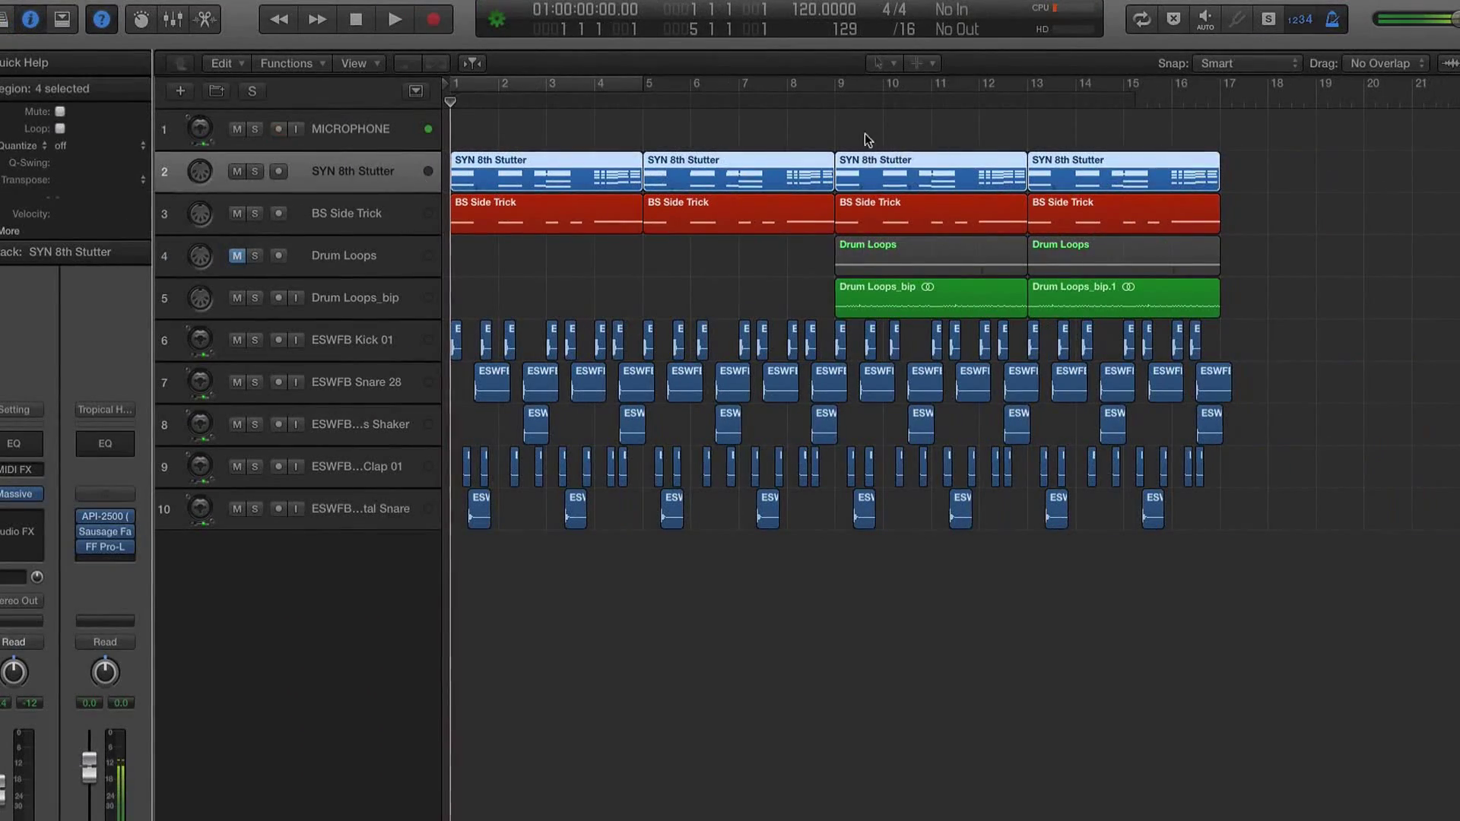
{"action": "left_click_drag", "start_coordinate": [867, 140], "coordinate": [1256, 583]}
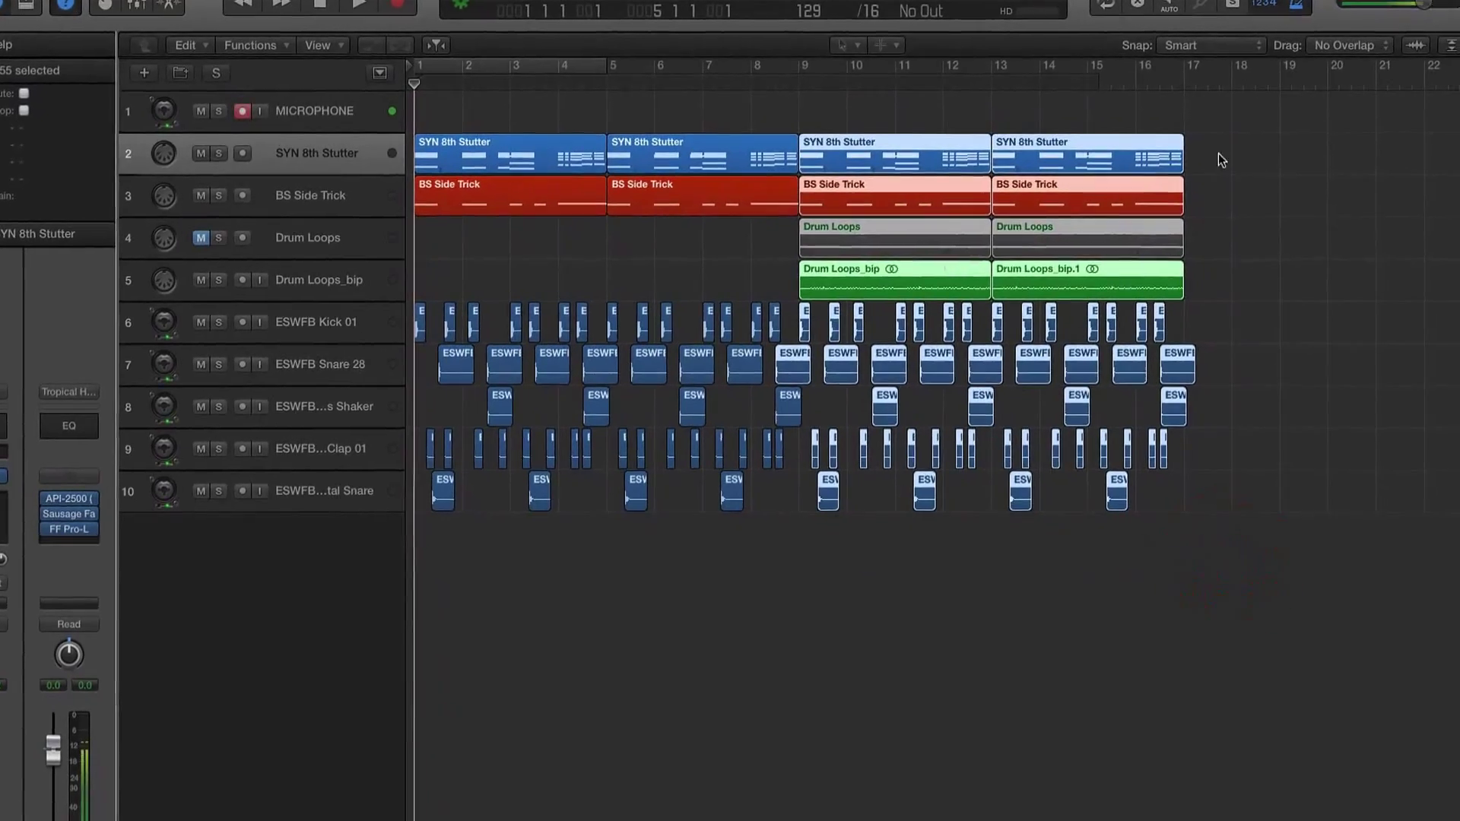
{"action": "left_click_drag", "start_coordinate": [1261, 140], "coordinate": [412, 506]}
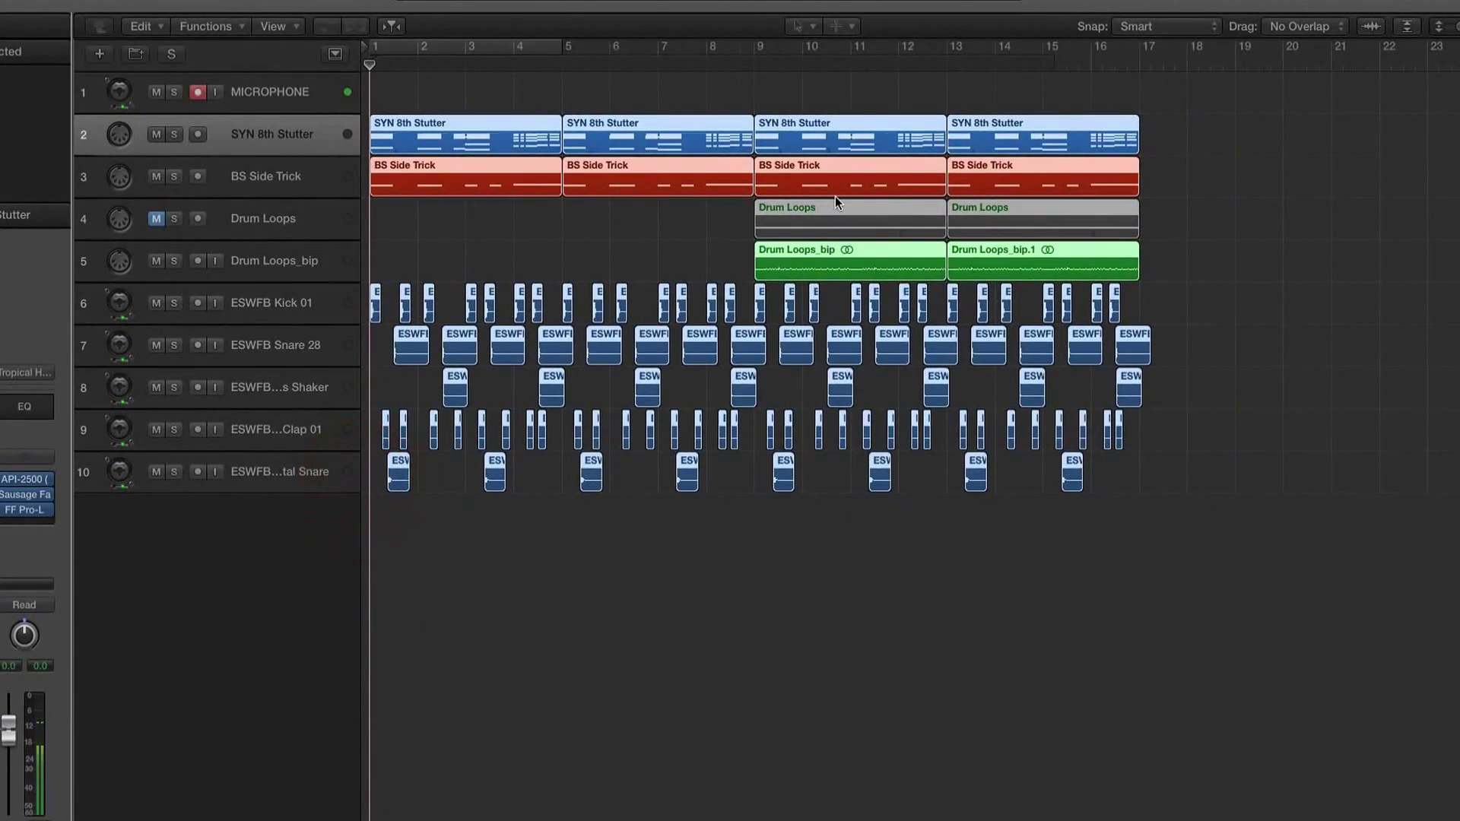
{"action": "key", "text": "super+Right"}
{"action": "key", "text": "super+Down"}
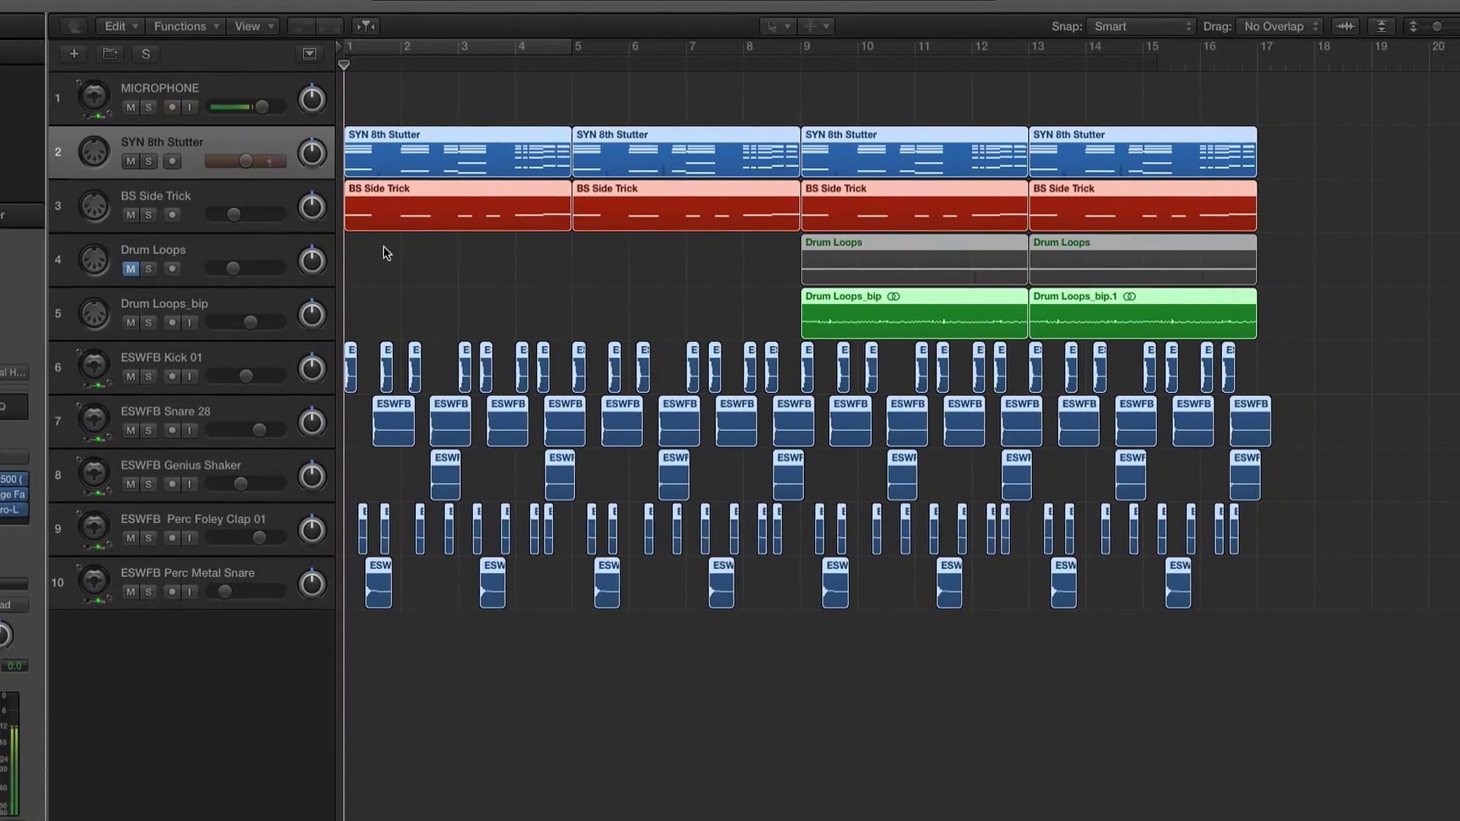